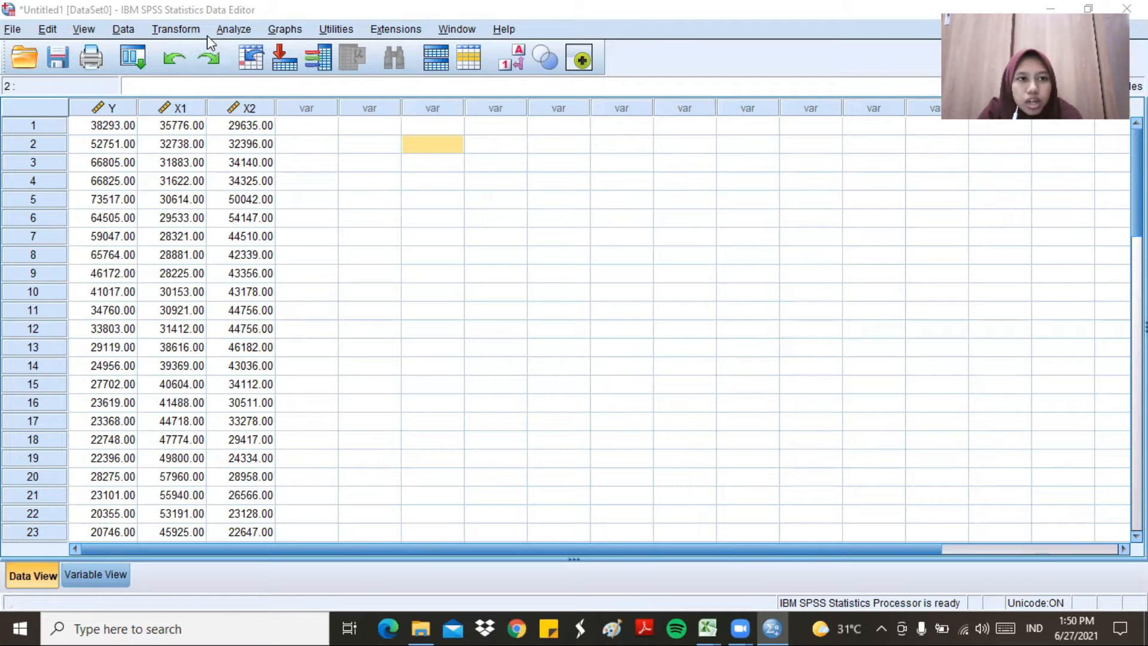
- Set up a linear regression with Y as the dependent variable and X1 and X2 as independent variables
click(238, 33)
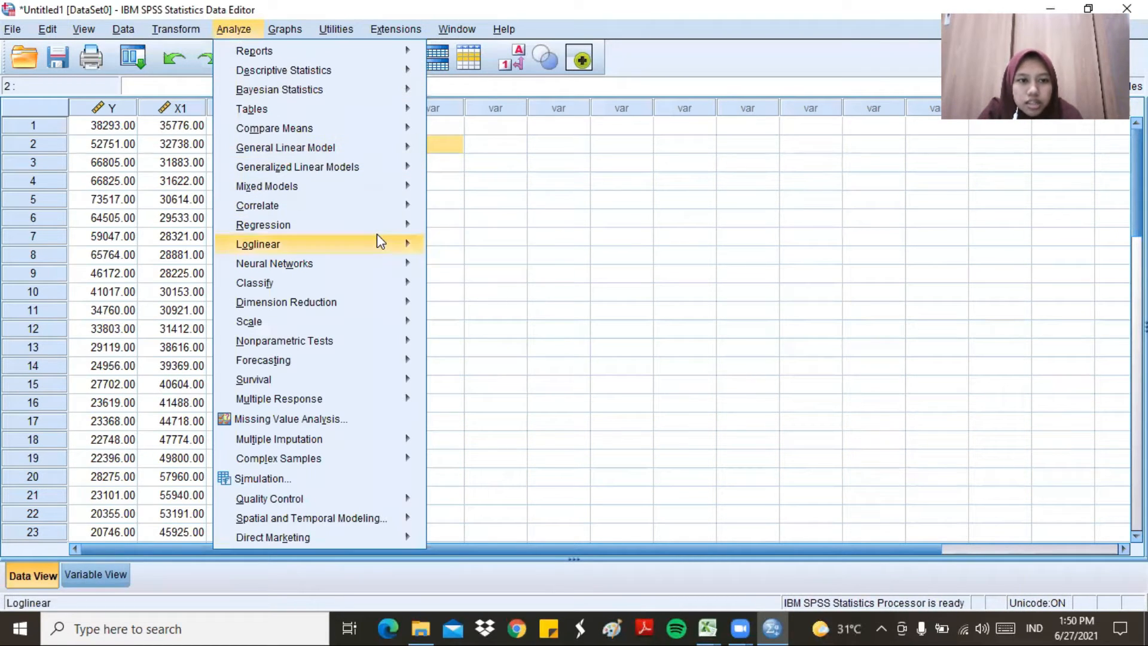
mouse_move(405, 226)
click(477, 252)
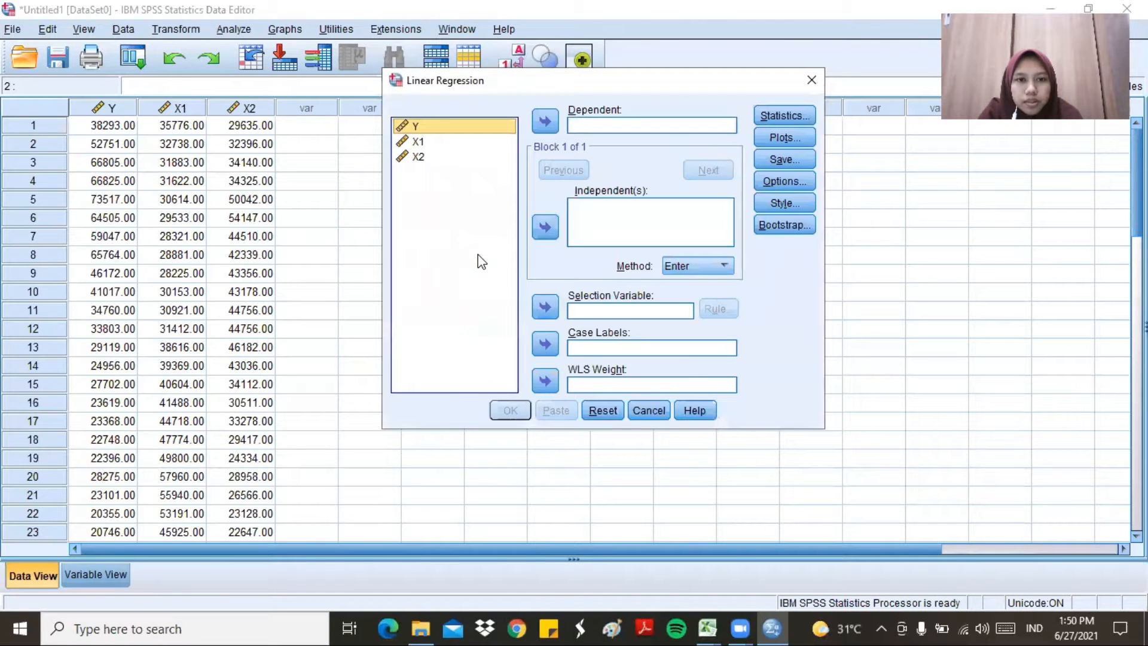
click(551, 124)
click(431, 125)
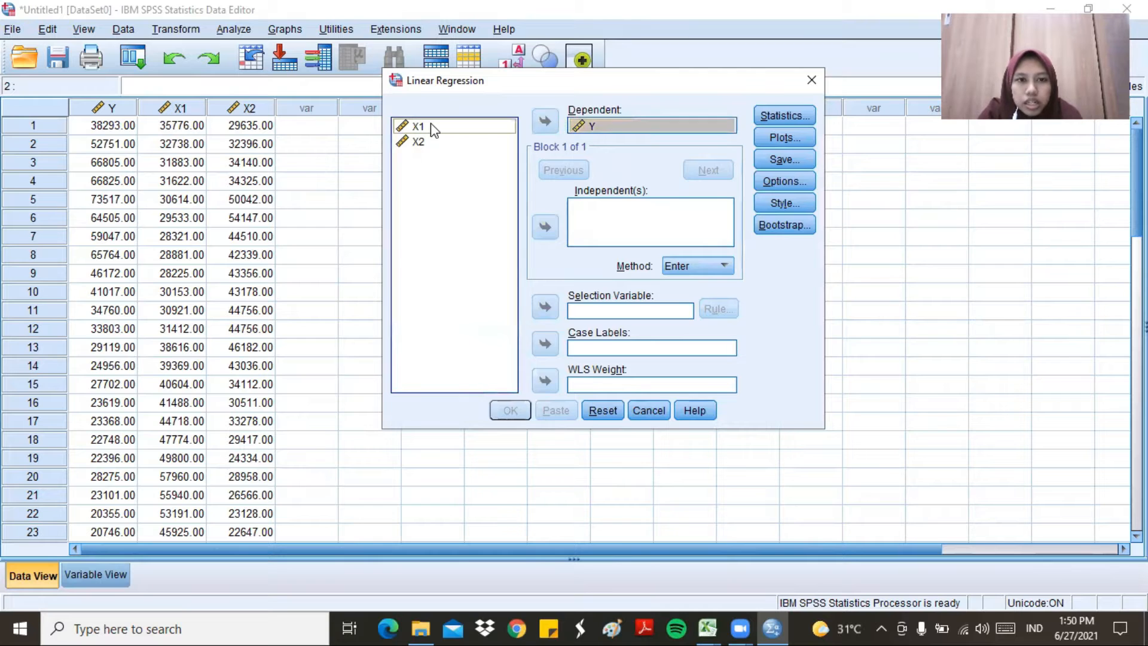
click(544, 227)
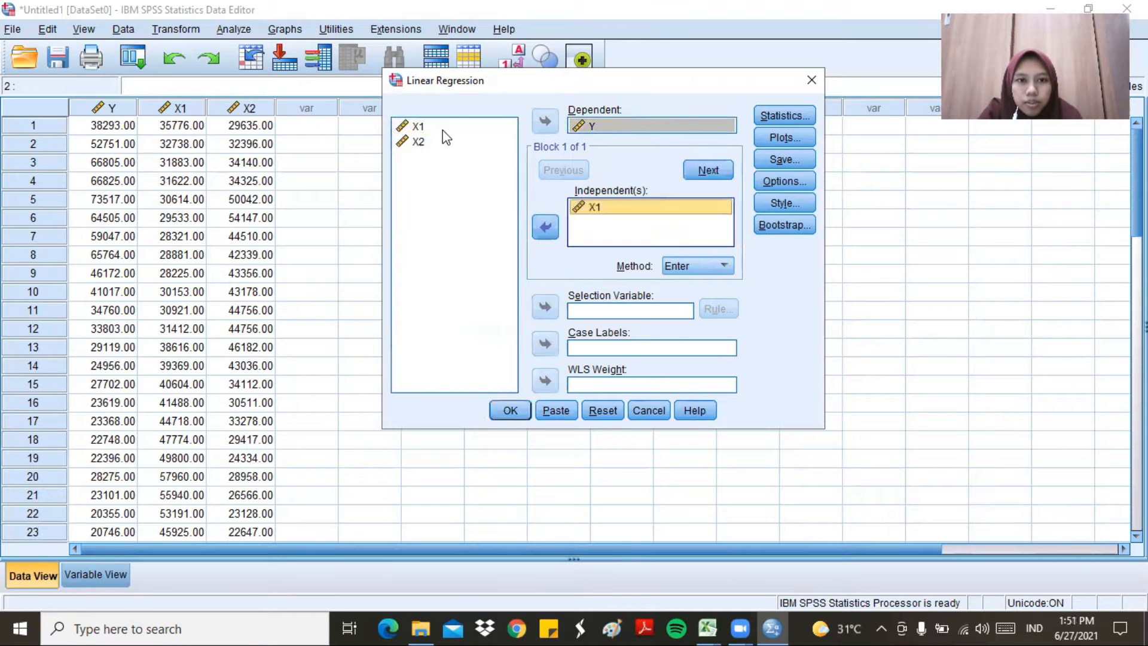
click(422, 142)
click(544, 228)
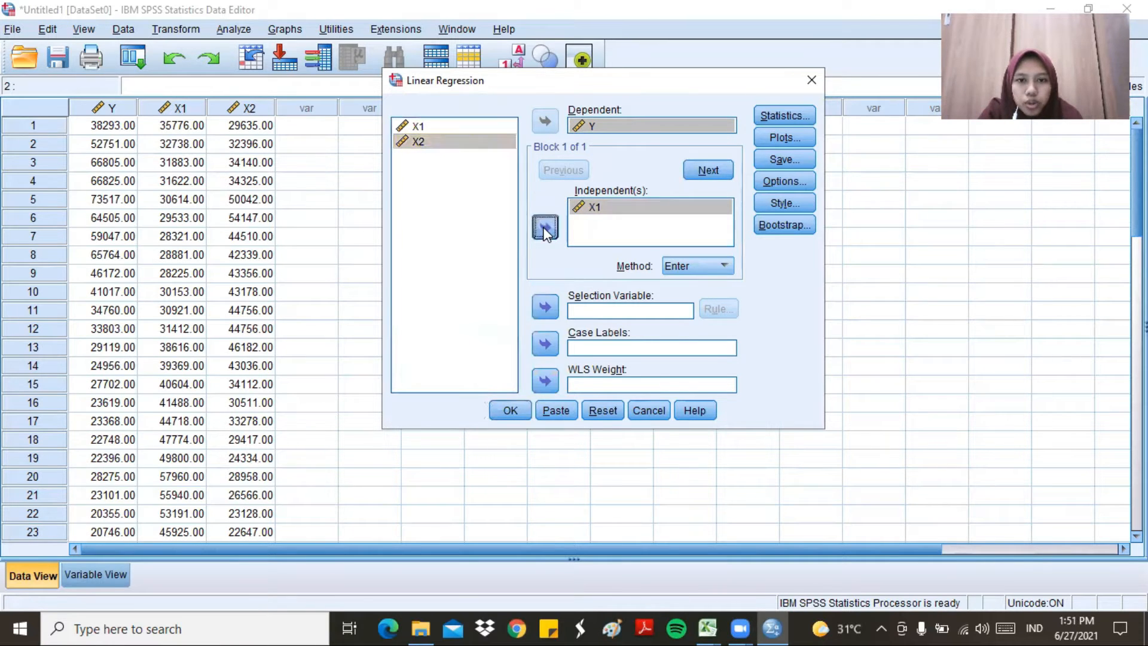
- Add R squared change, collinearity diagnostics and Durbin-Watson to the regression statistics
click(765, 117)
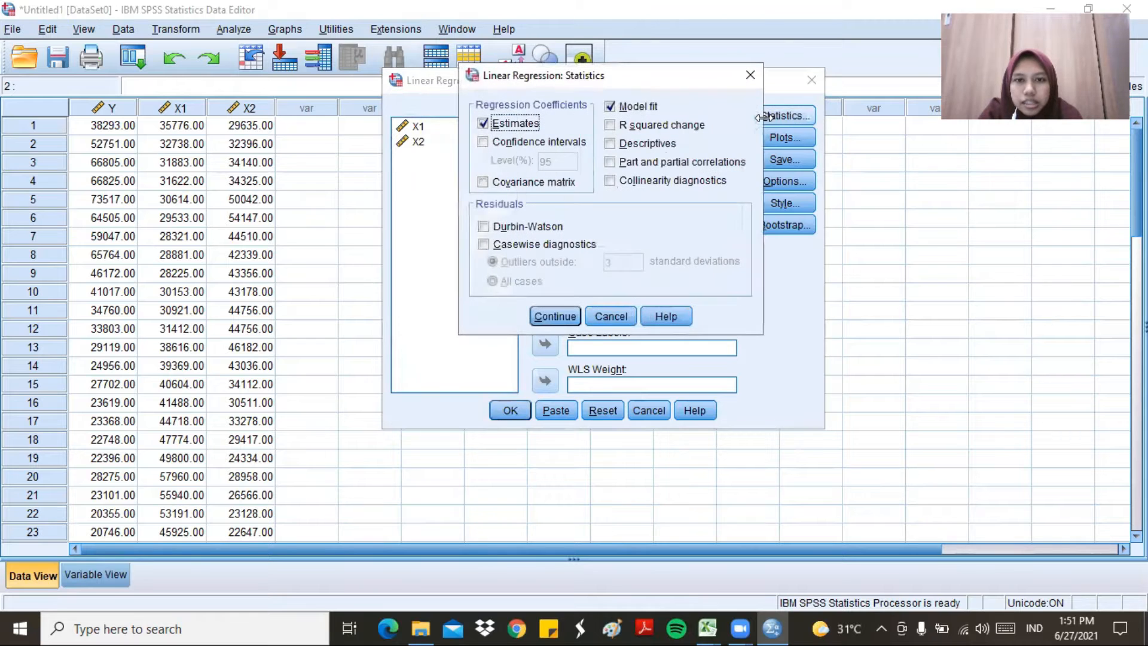
click(650, 128)
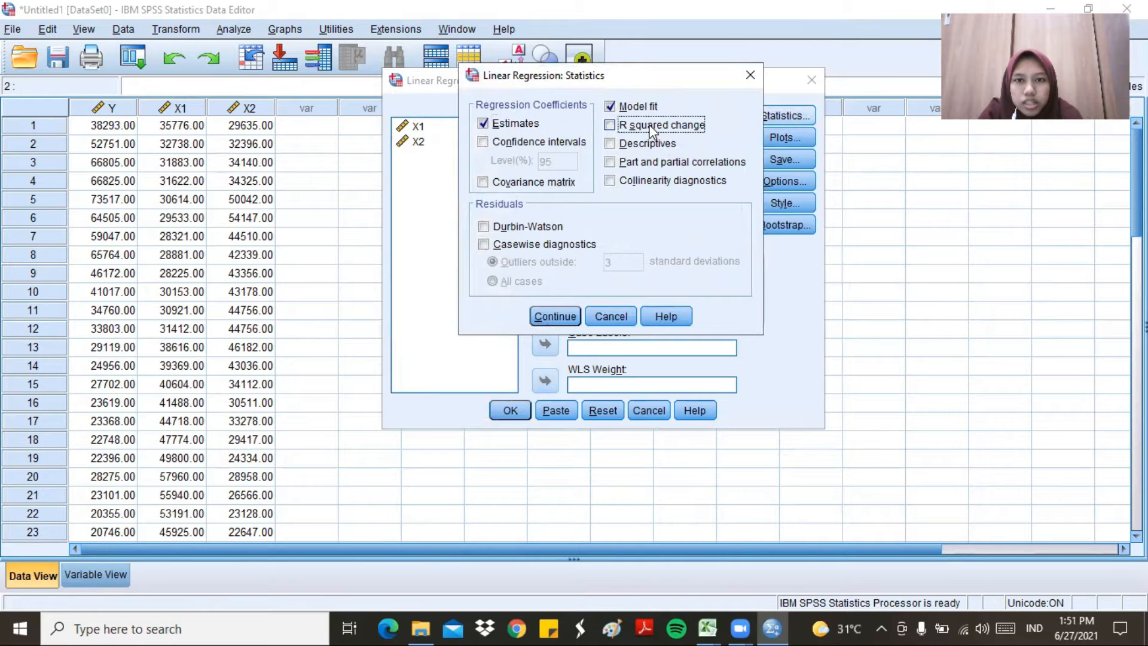
click(662, 180)
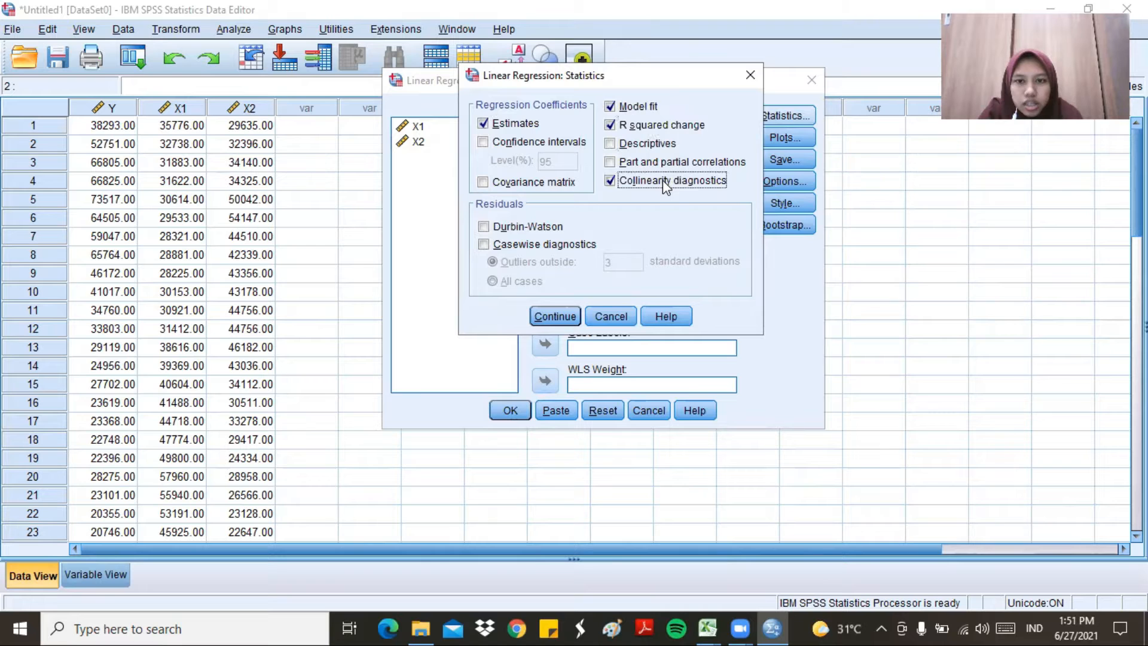
click(492, 230)
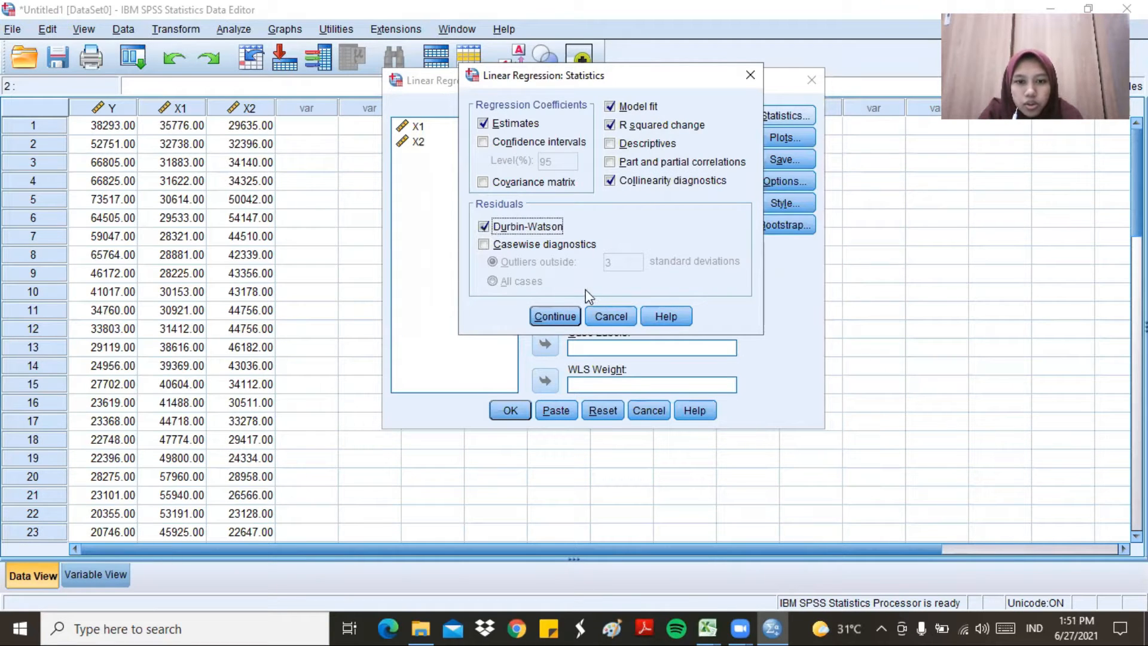
click(557, 317)
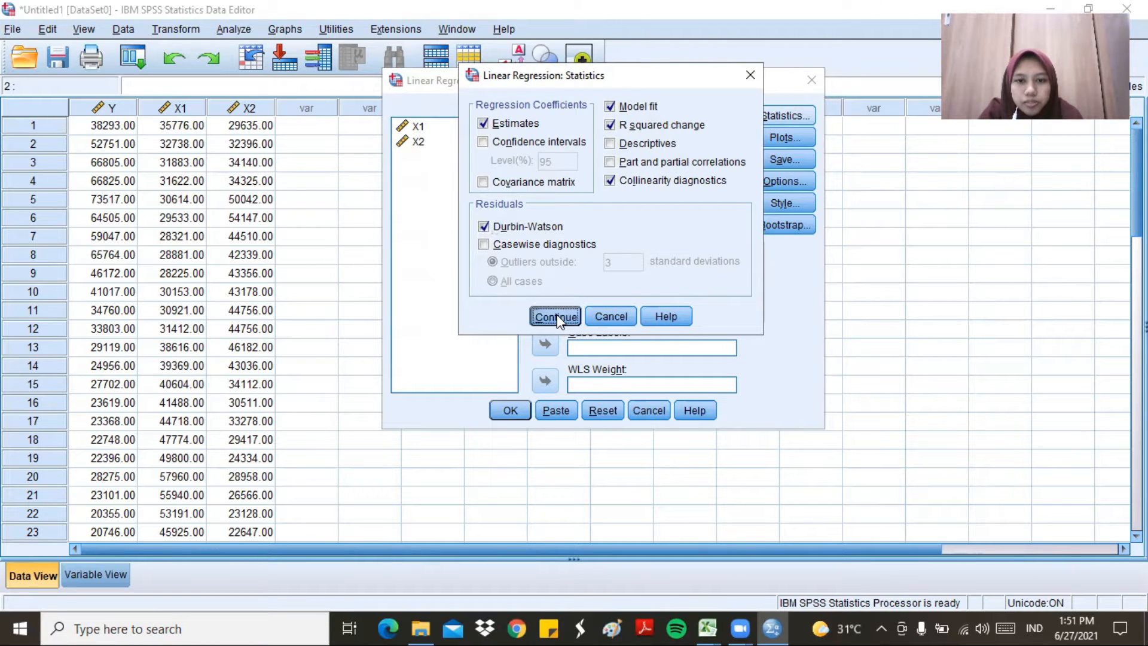
- Have the unstandardized residuals saved as a new variable and run the regression
click(785, 161)
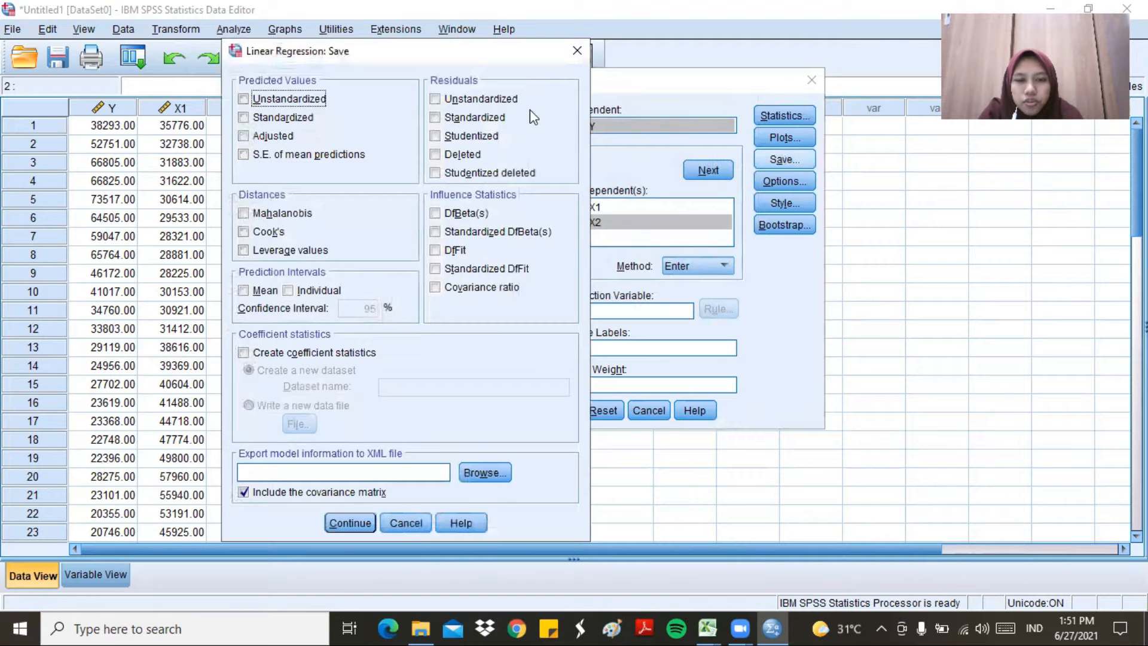
click(476, 103)
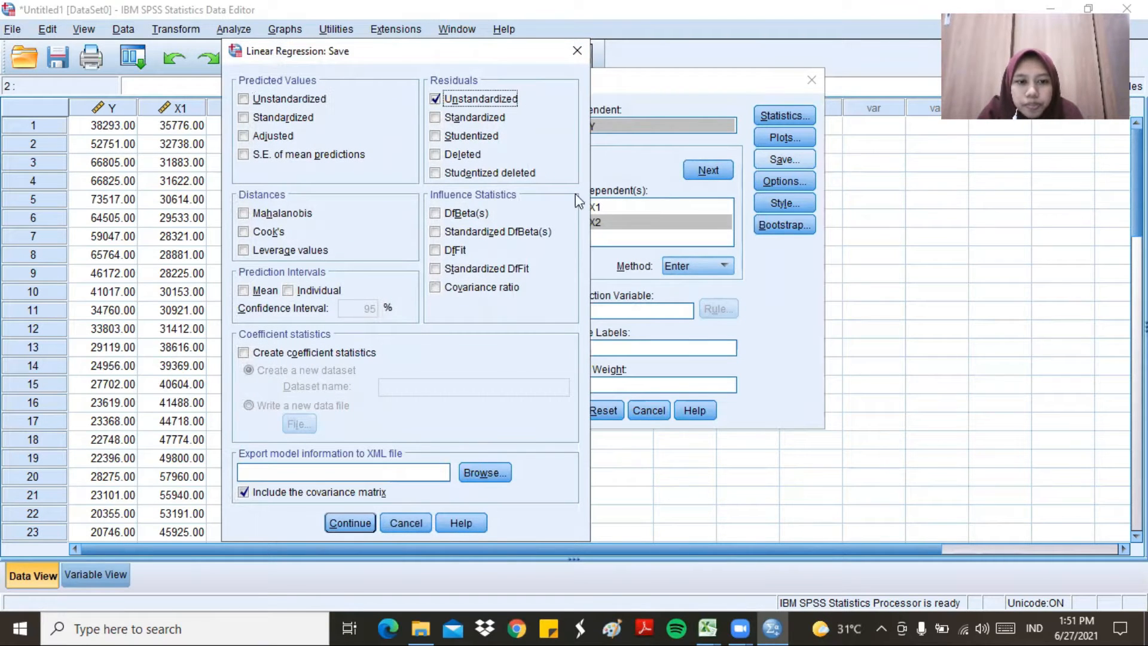
click(357, 519)
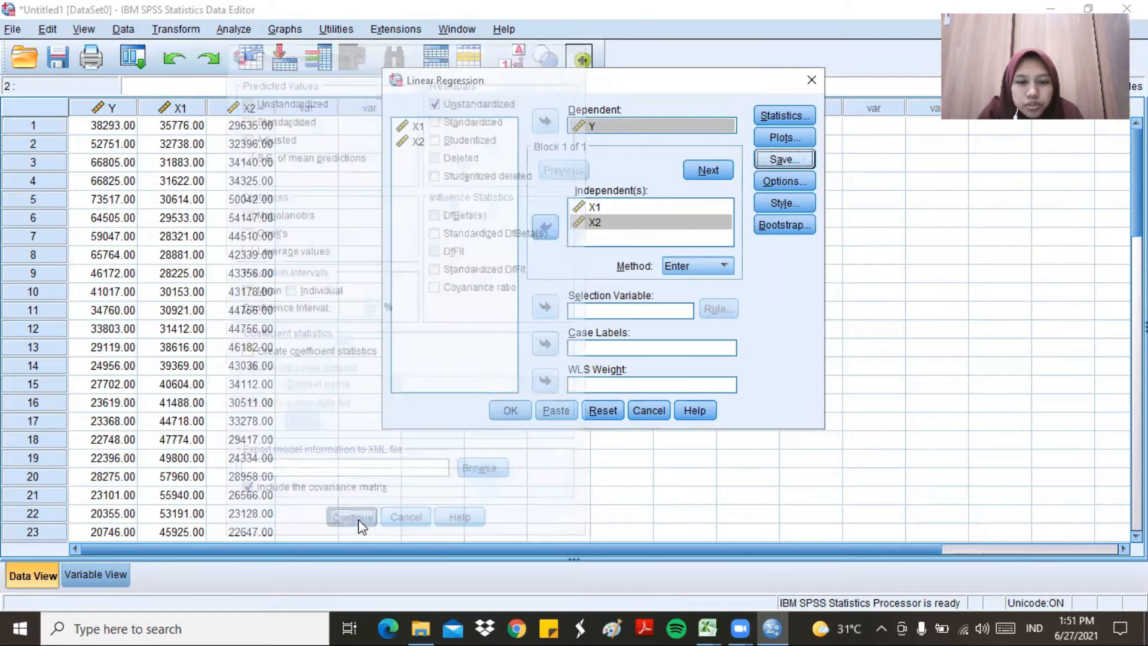
click(509, 415)
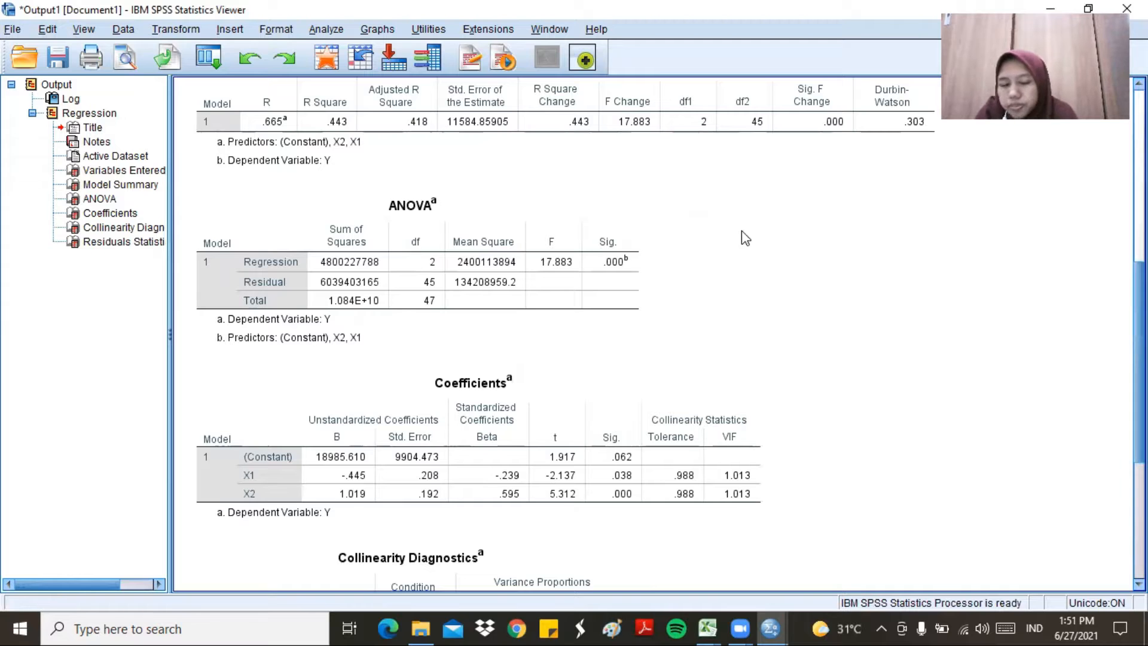
- Examine the Model Summary, ANOVA and Coefficients tables for Durbin-Watson, significance, tolerance and VIF values
scroll(657, 334, up, 6)
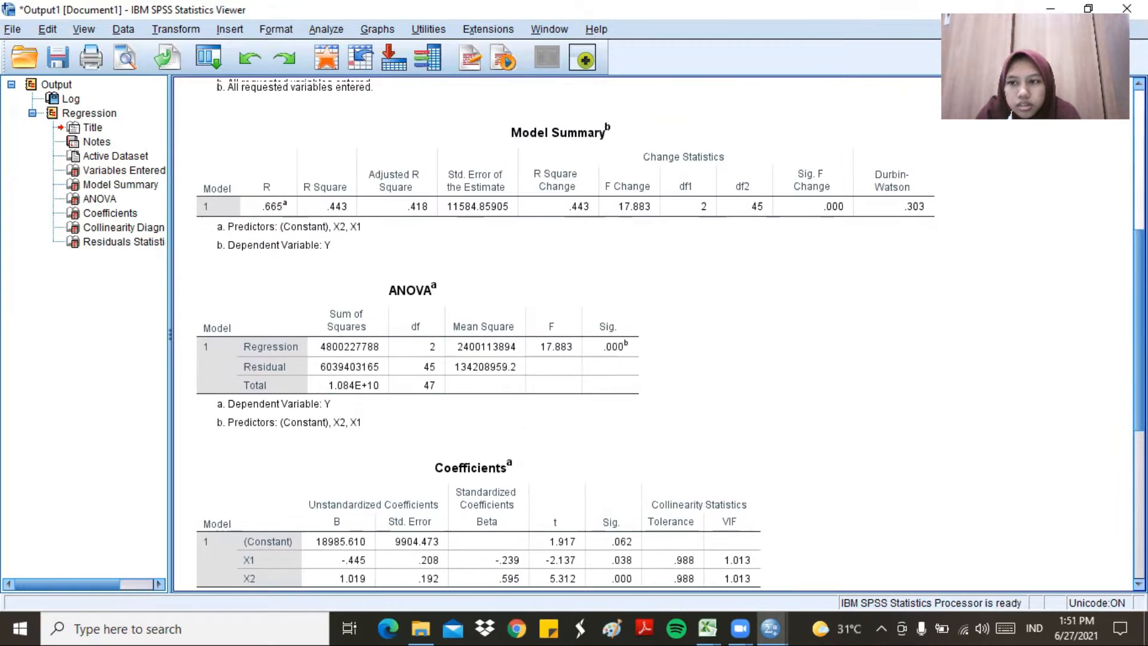
scroll(658, 334, down, 5)
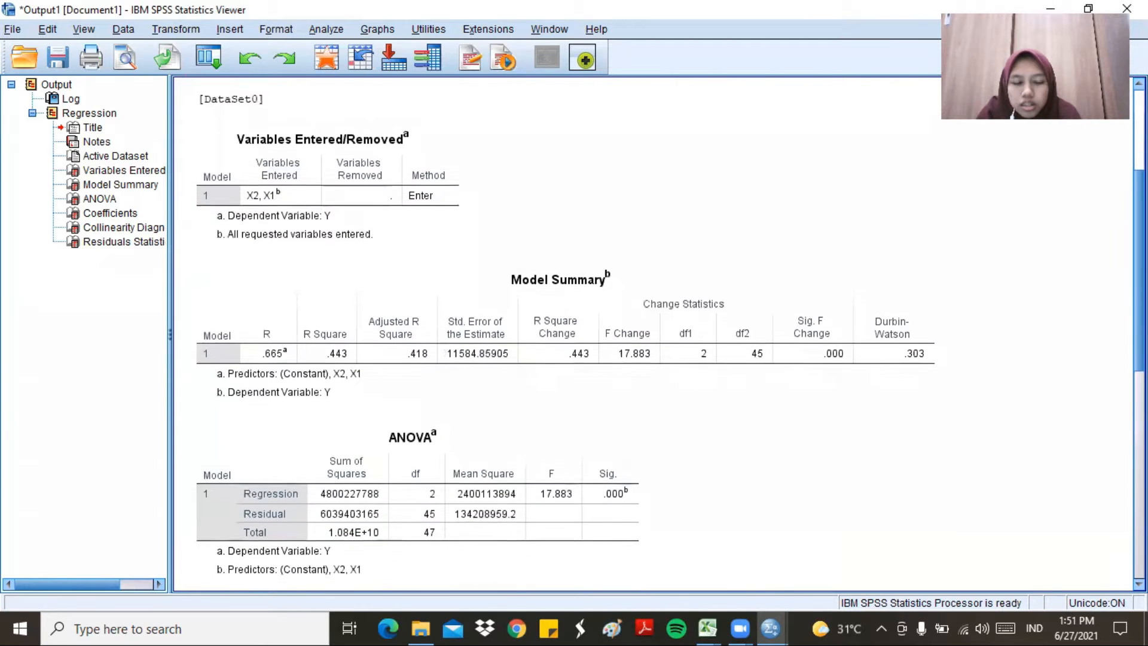
scroll(657, 334, down, 1)
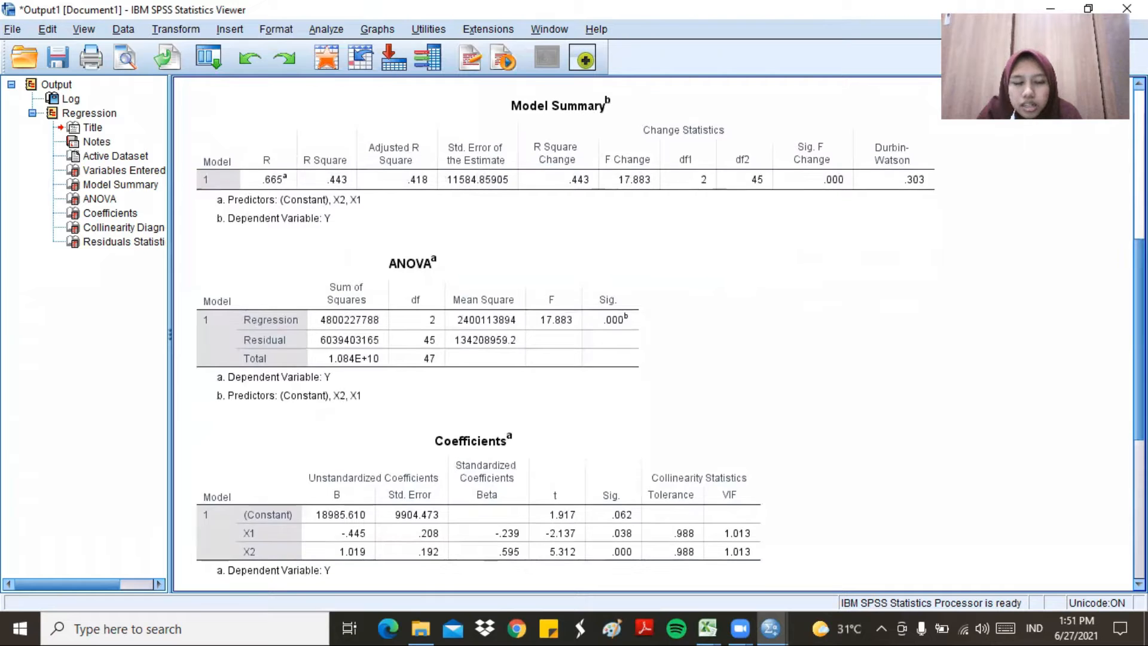
scroll(657, 334, down, 1)
scroll(658, 334, up, 1)
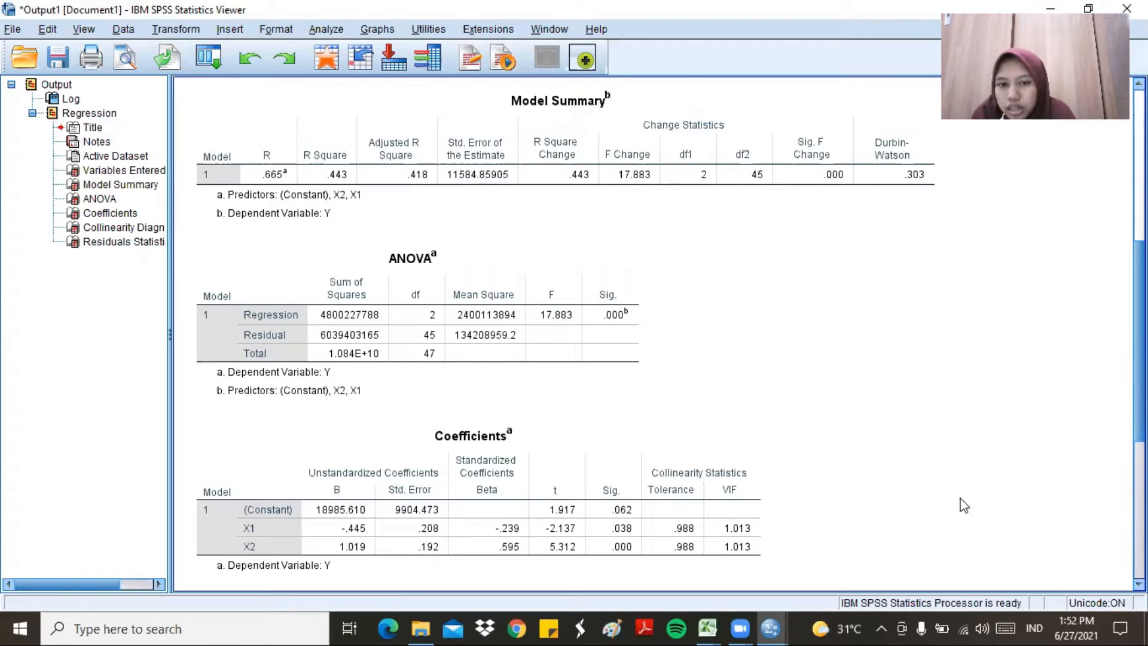
click(623, 375)
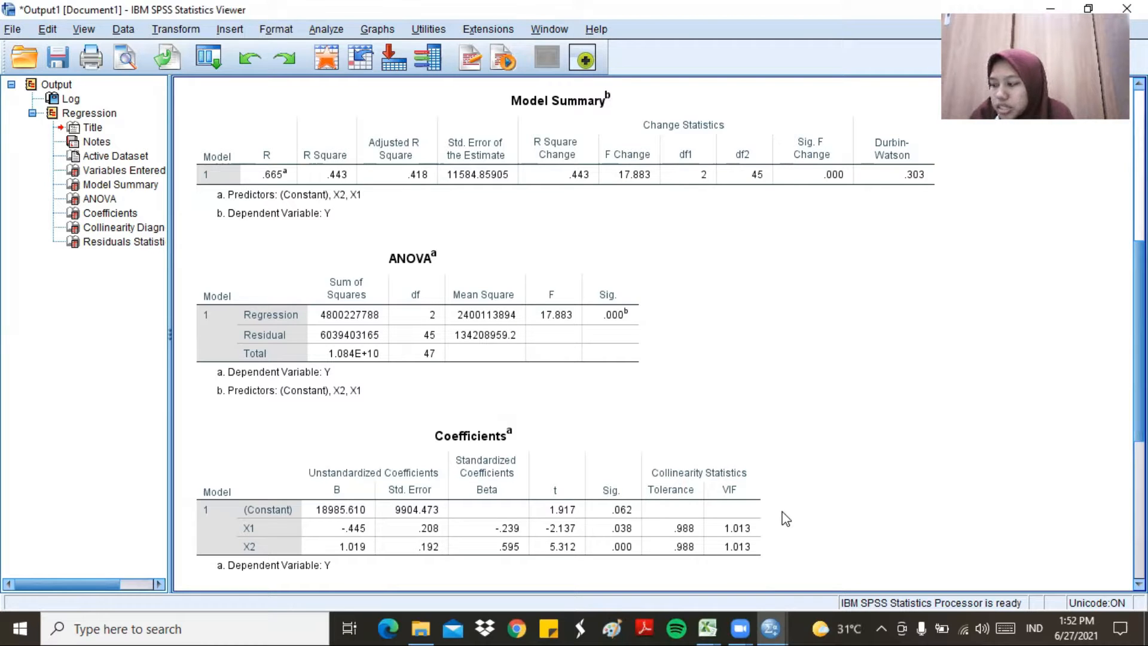
click(619, 553)
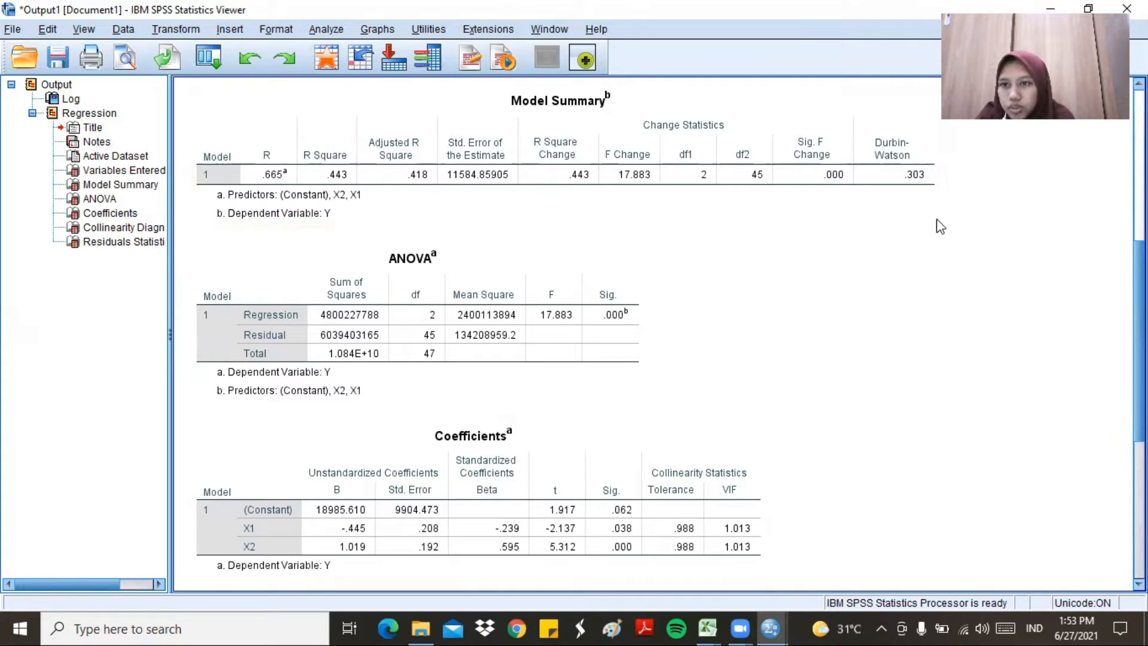
click(924, 125)
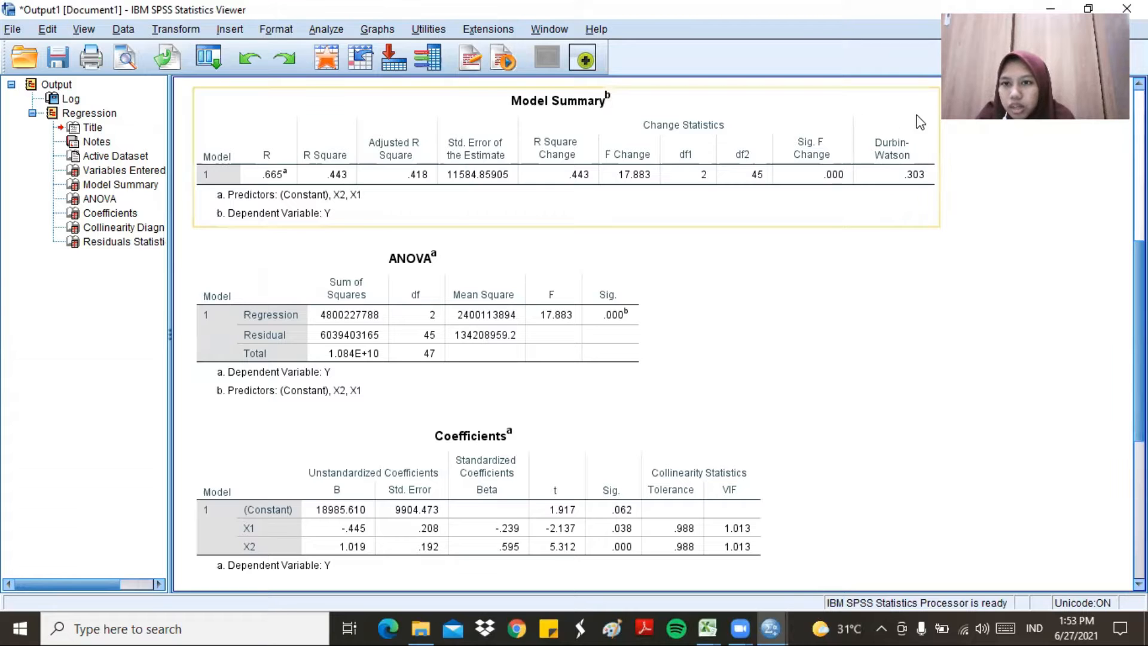
click(936, 255)
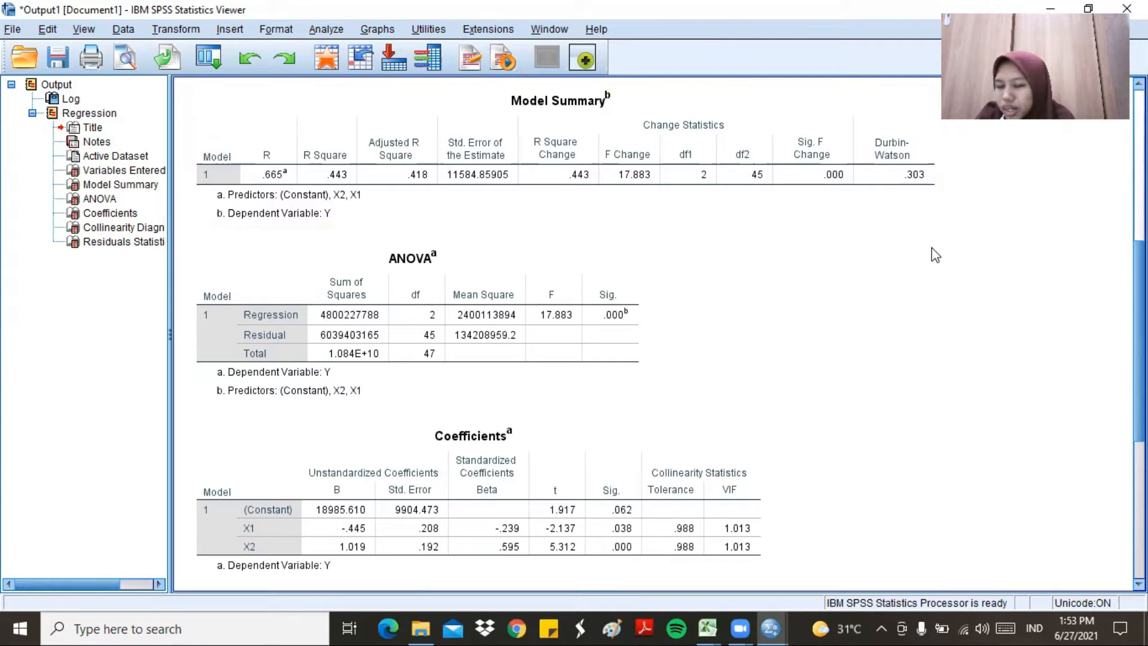
click(758, 575)
click(796, 541)
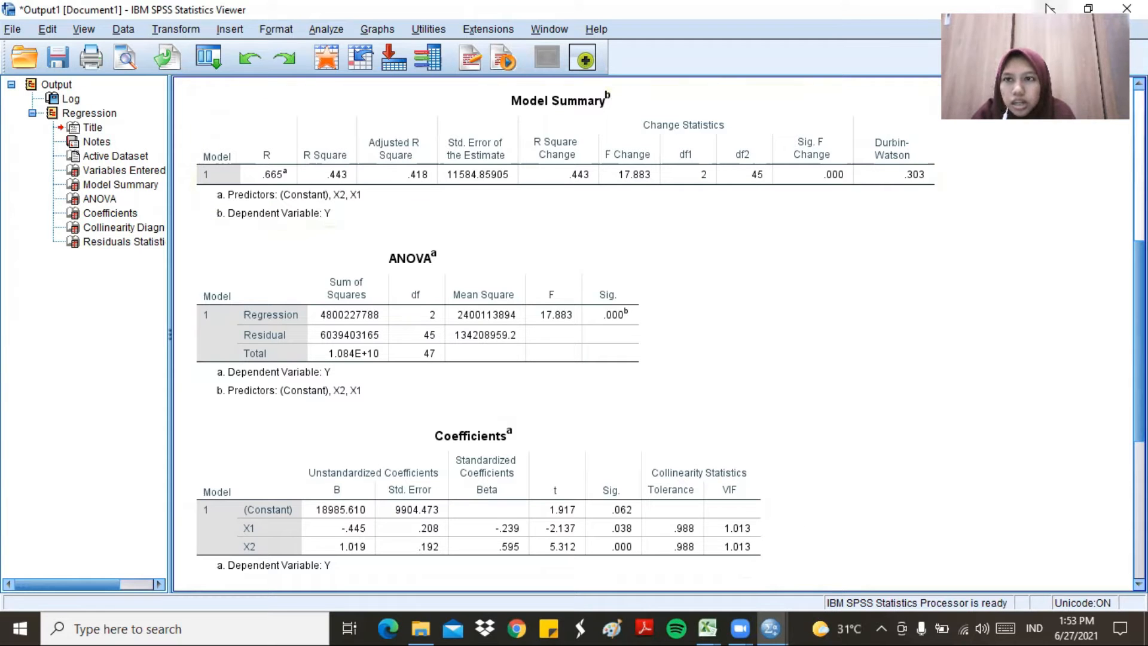
- Run a one-sample Kolmogorov-Smirnov test for a normal distribution on the unstandardized residuals and view its result table full-screen
click(1050, 9)
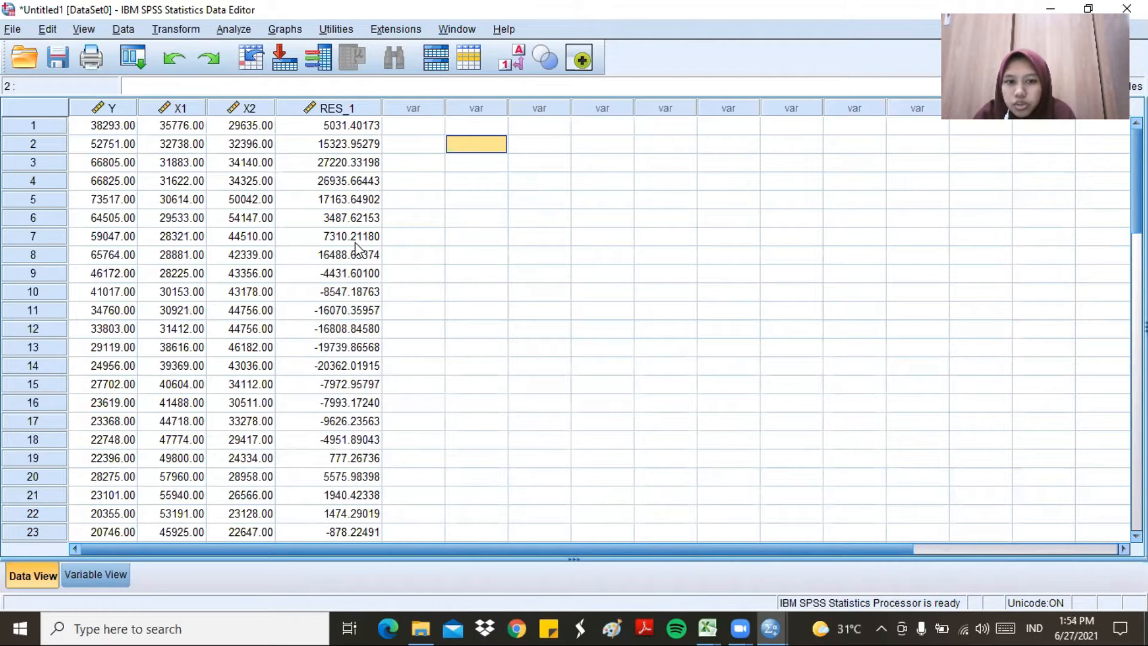
click(237, 30)
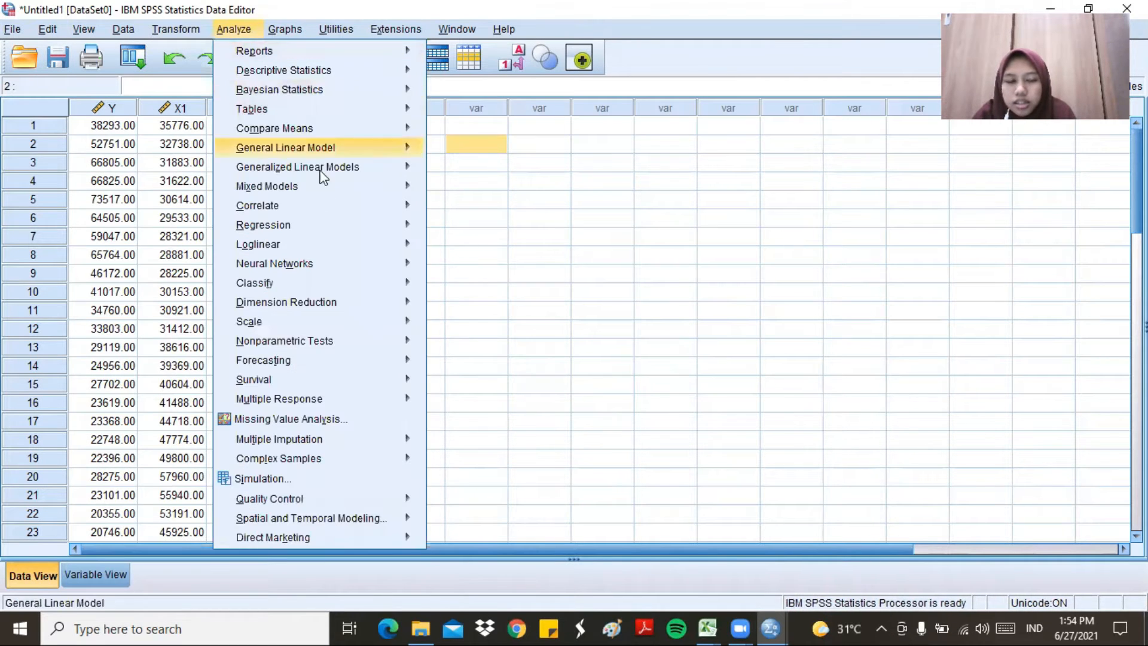
mouse_move(359, 344)
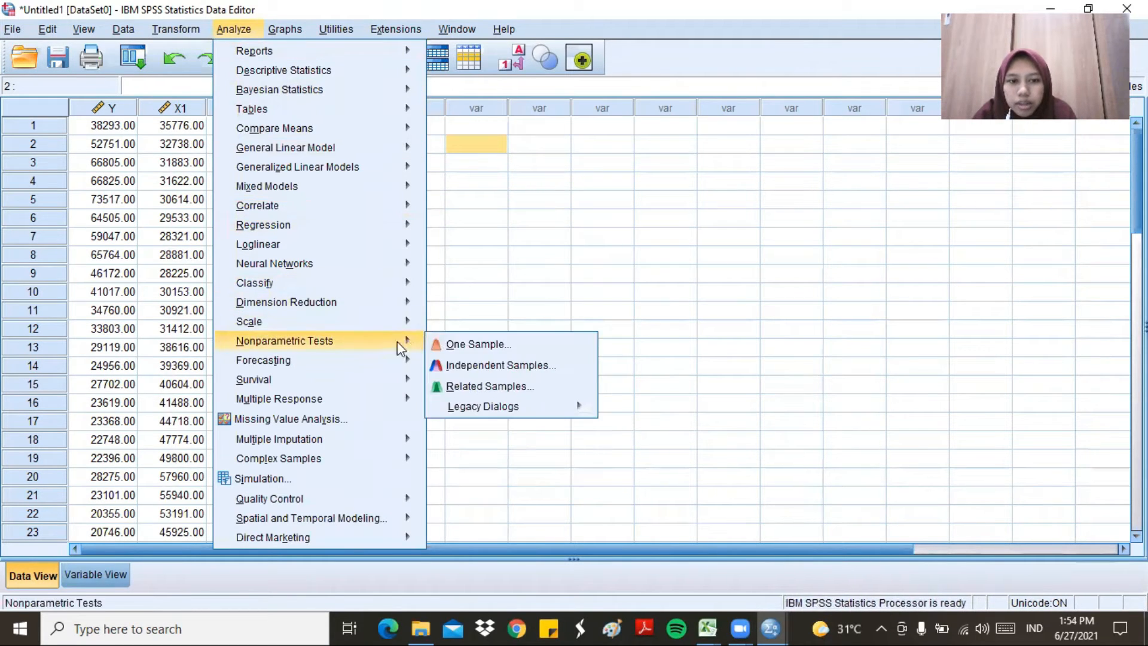
mouse_move(494, 412)
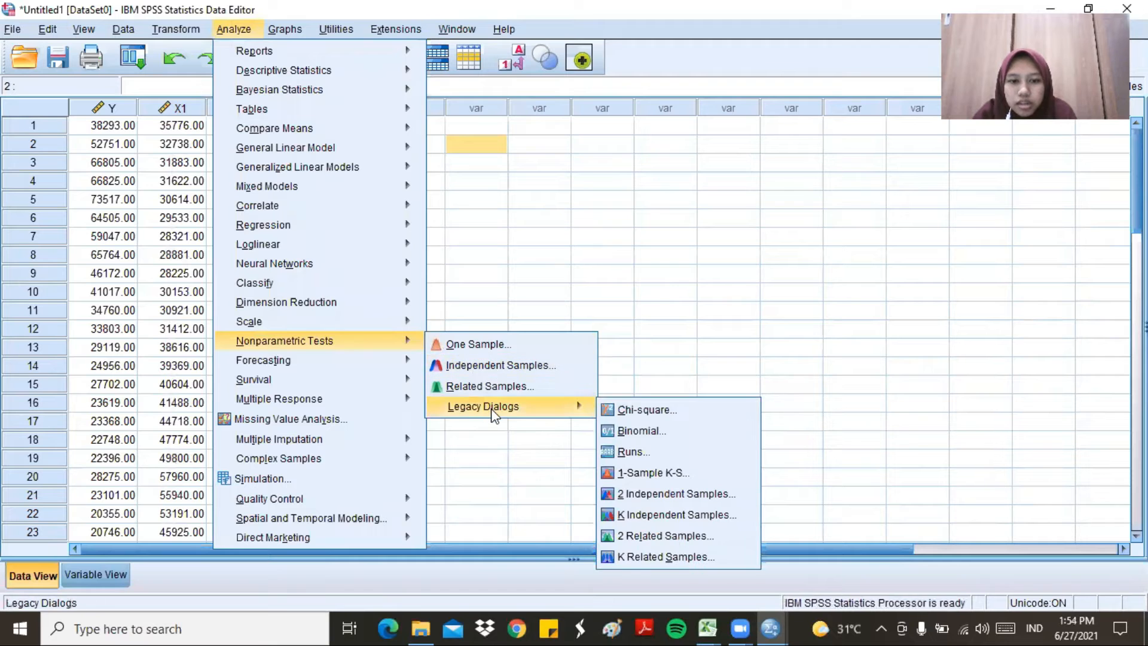
click(644, 475)
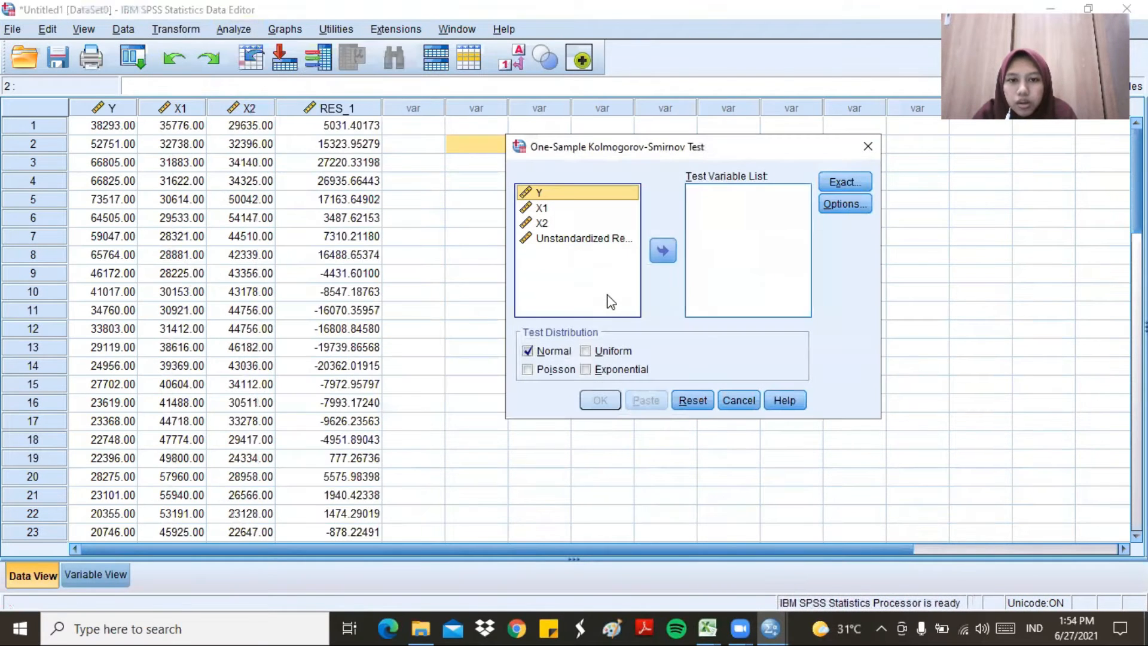
click(628, 241)
click(662, 254)
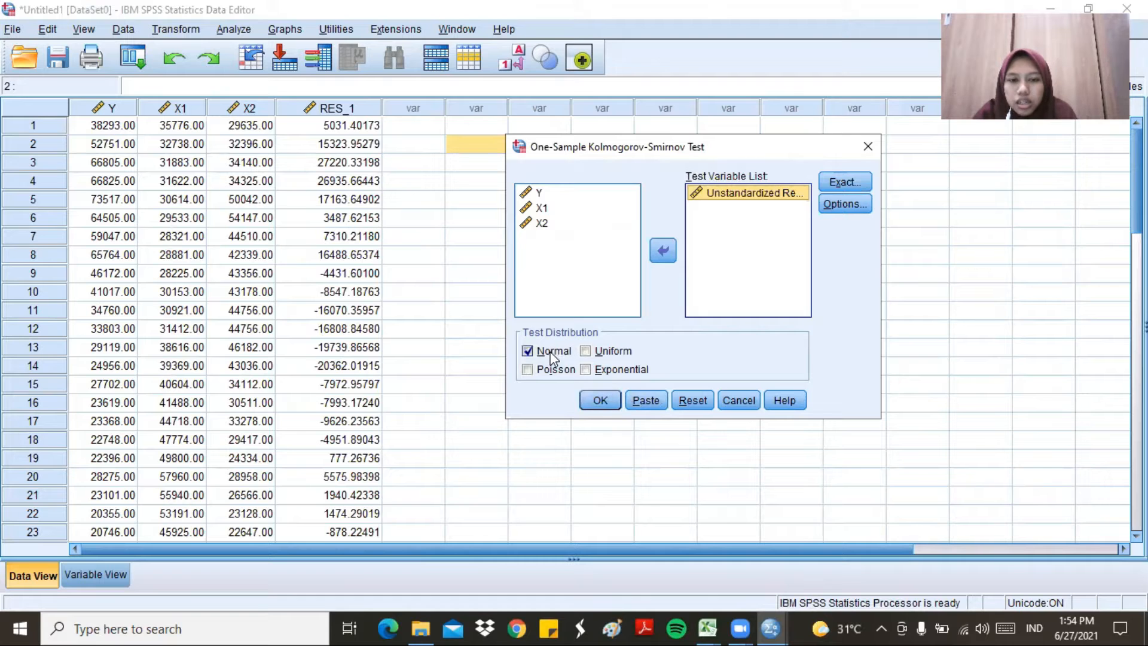
click(598, 400)
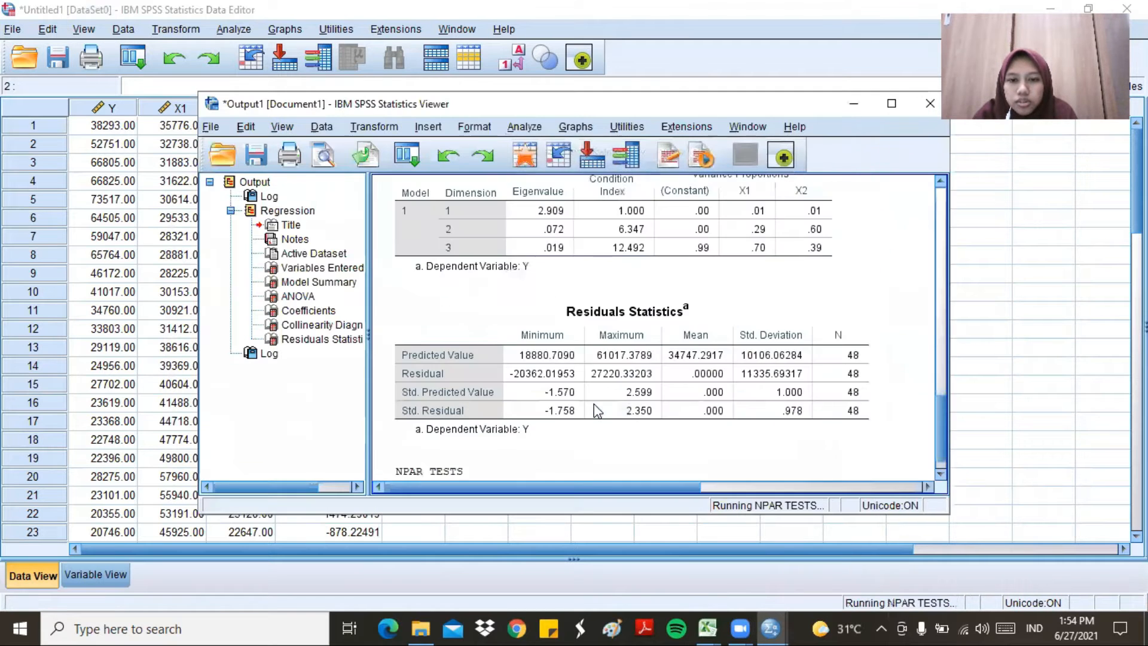
click(891, 105)
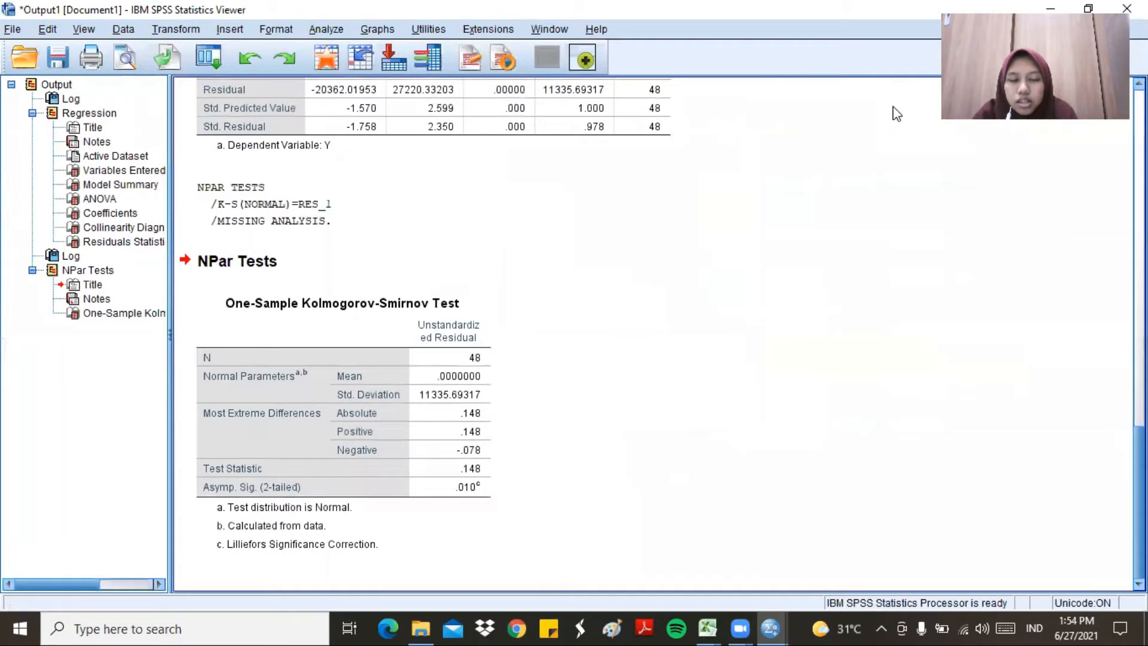
click(448, 544)
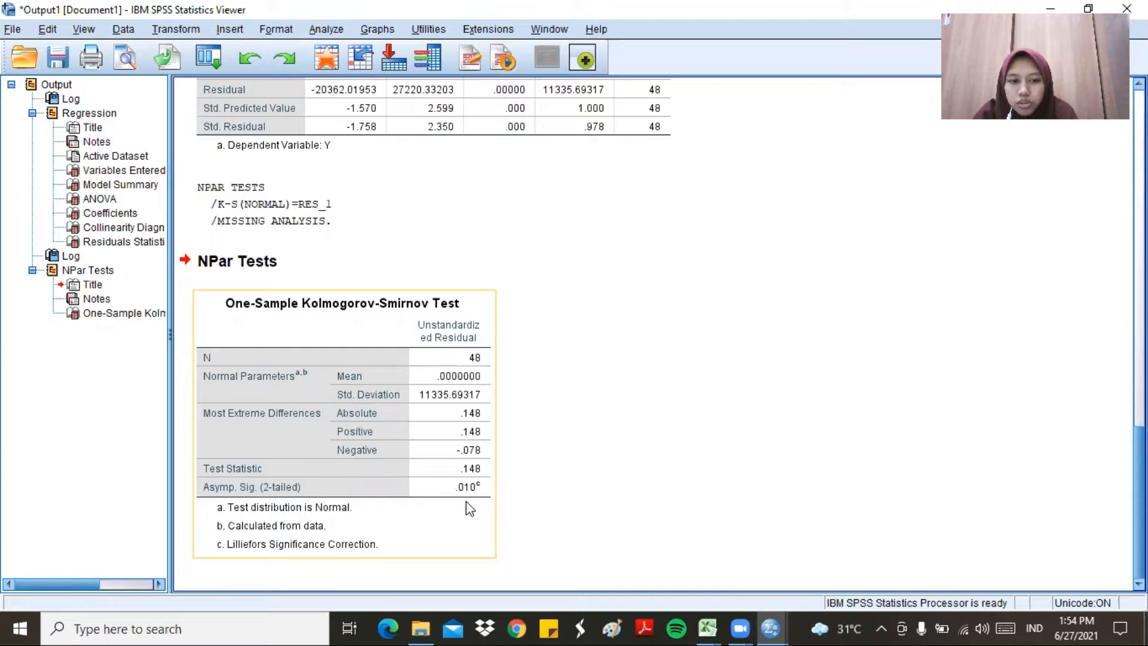
- Return to the dataset and begin computing a new variable with abs as its target name
click(1047, 7)
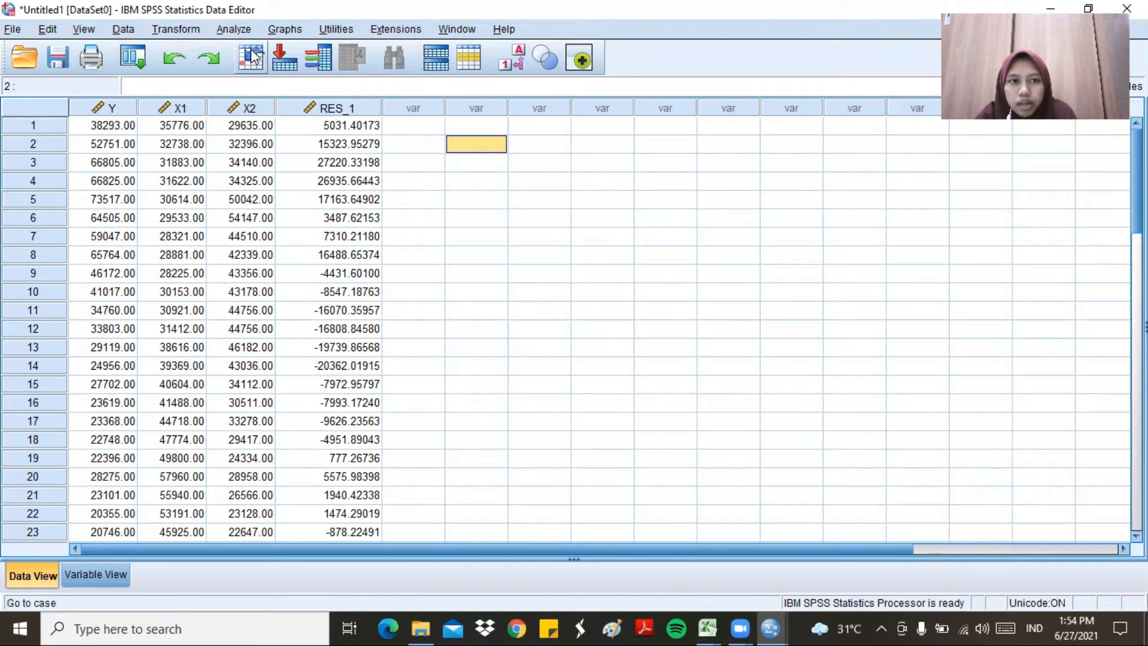
click(188, 28)
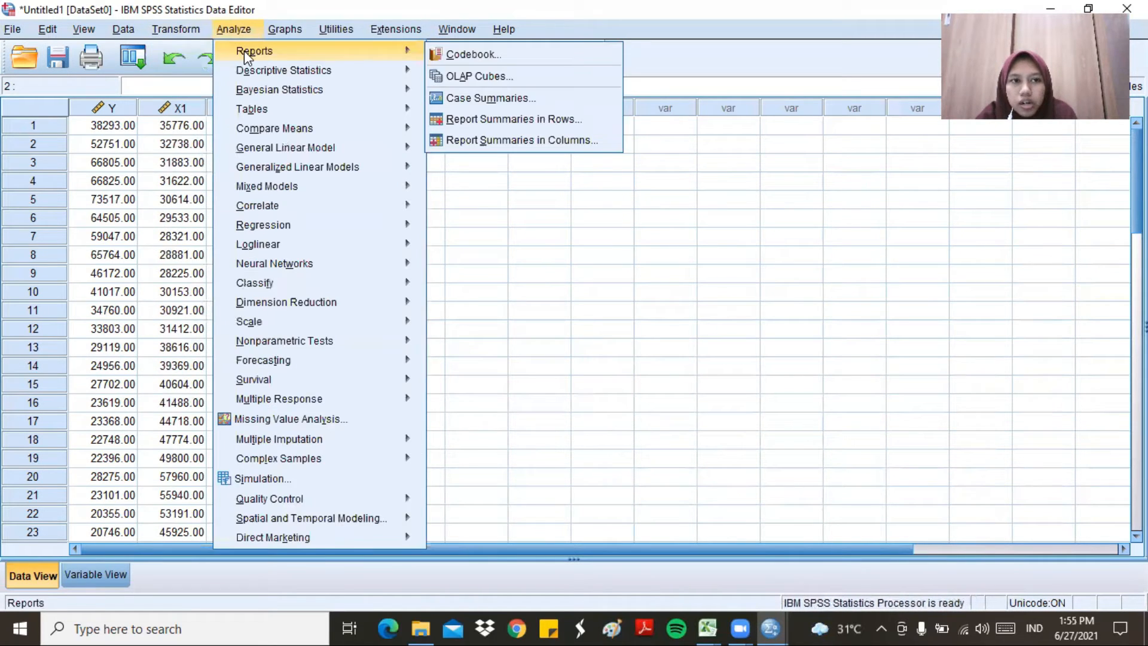
click(186, 53)
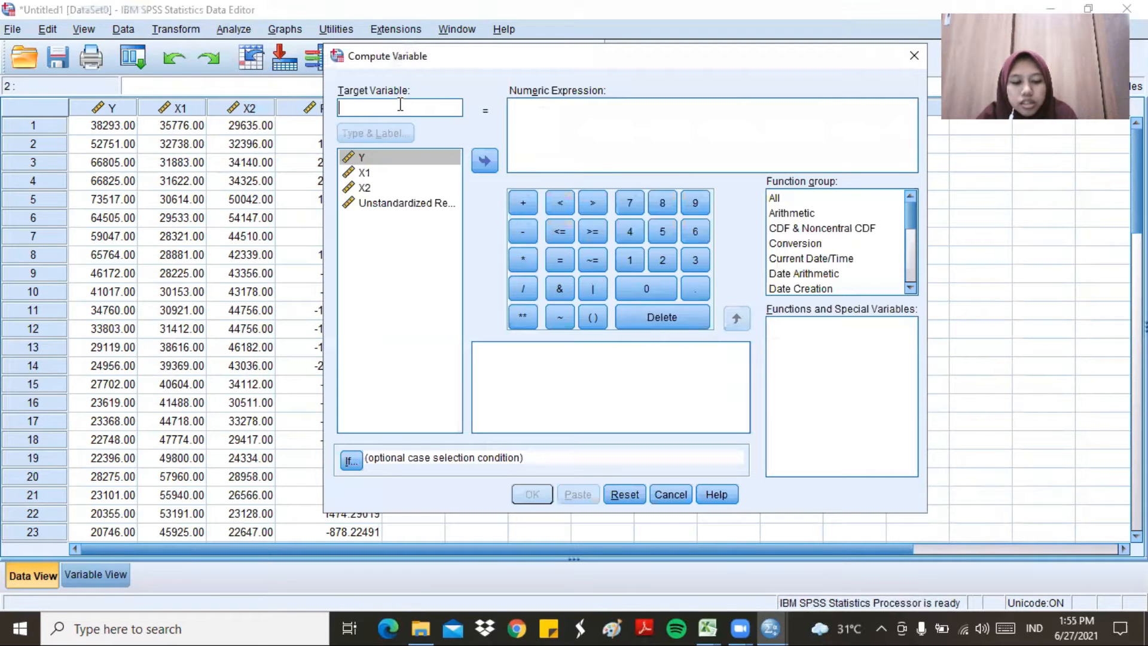
text(abs)
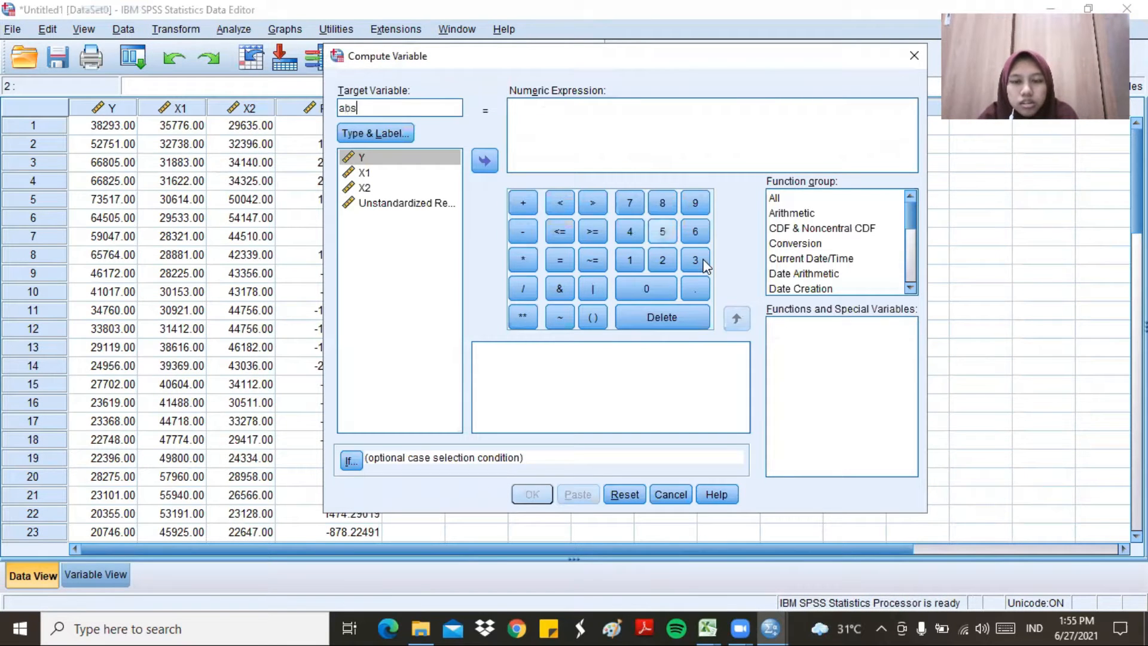
- Compute the abs variable with the expression ABS(RES_1) and bring the dataset back into view
click(794, 197)
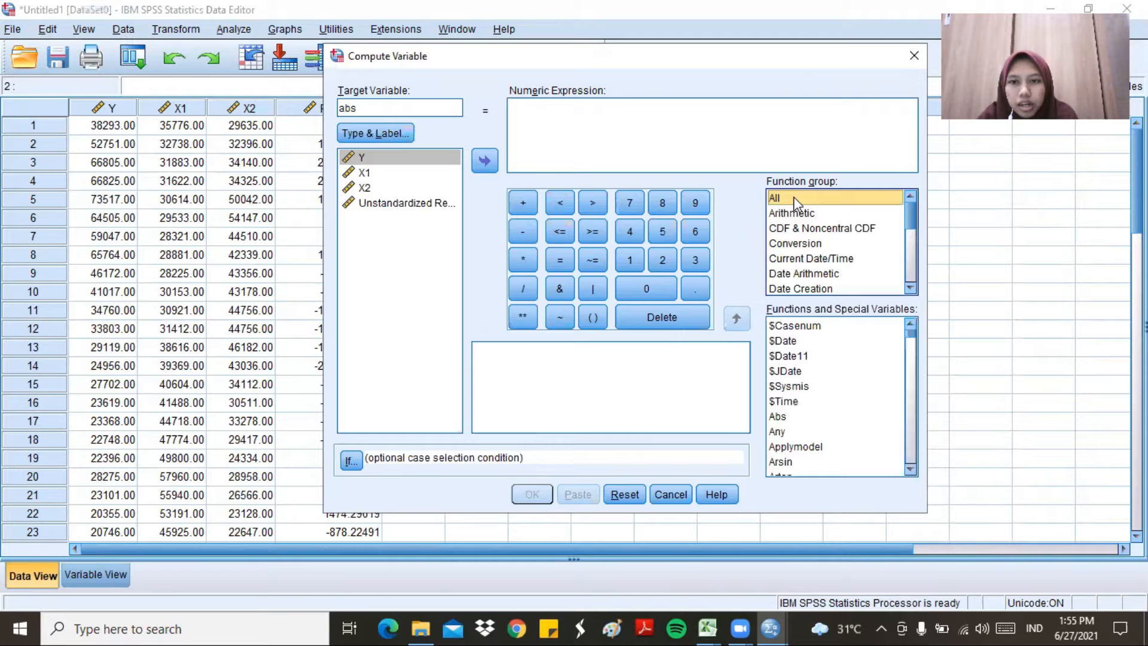
click(777, 416)
click(544, 139)
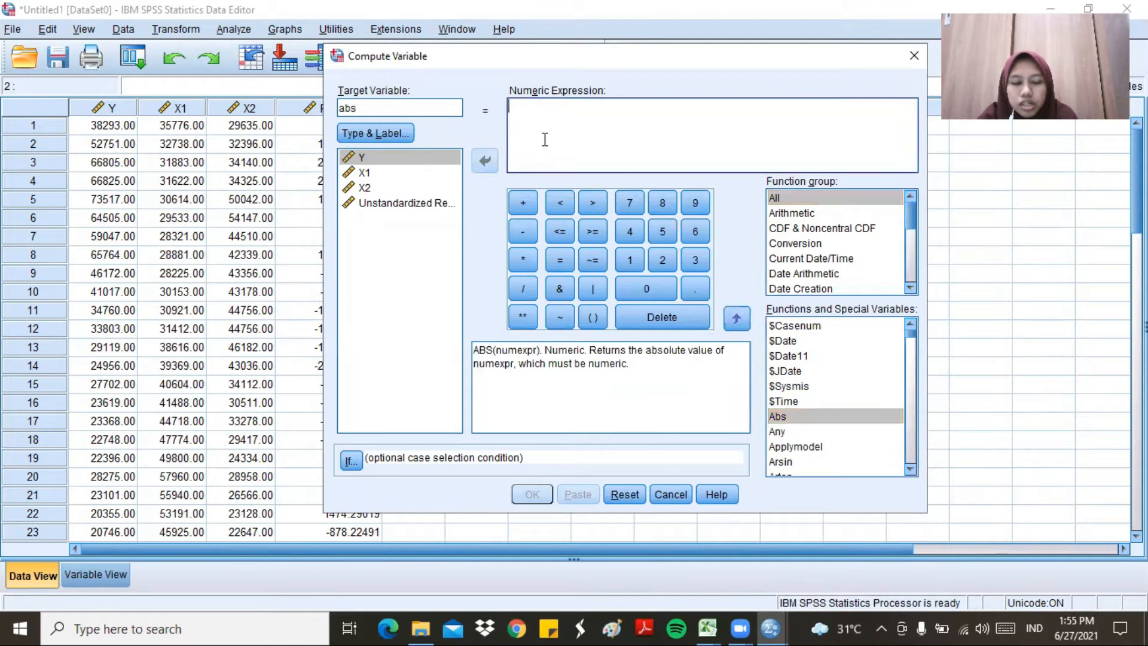
text(ABS()
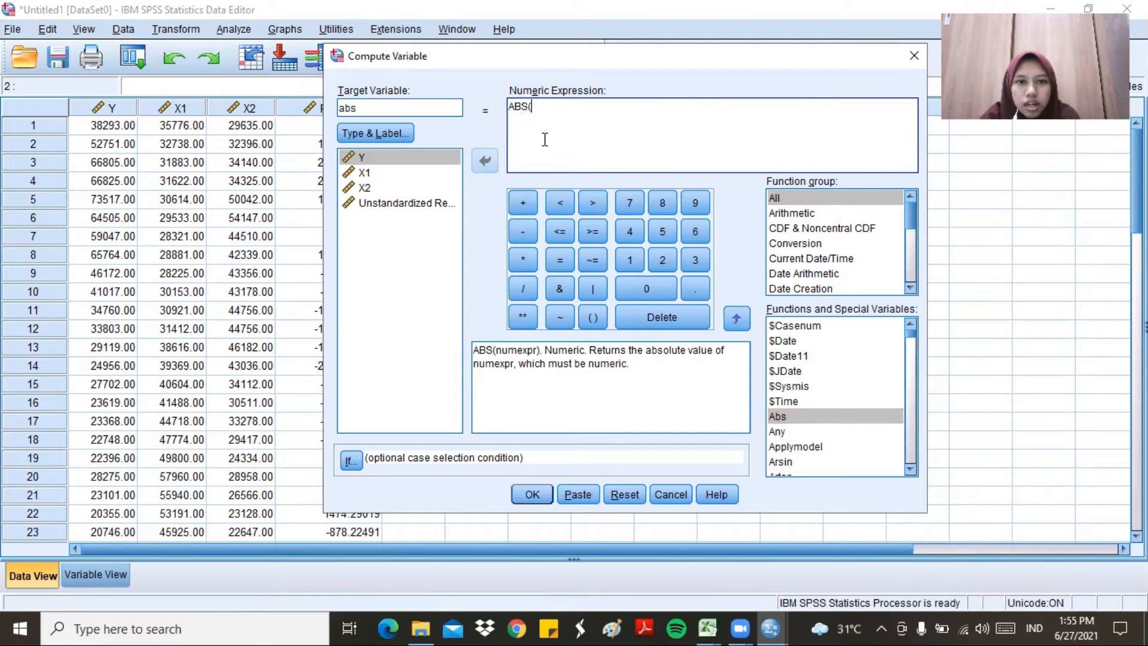
click(416, 206)
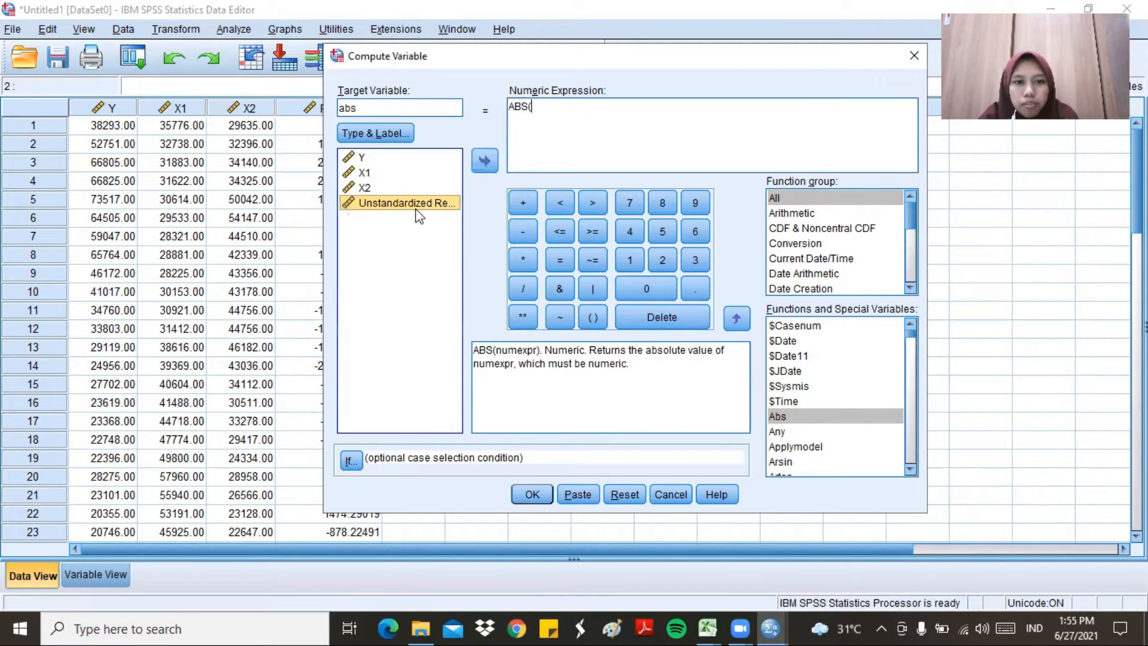
click(485, 163)
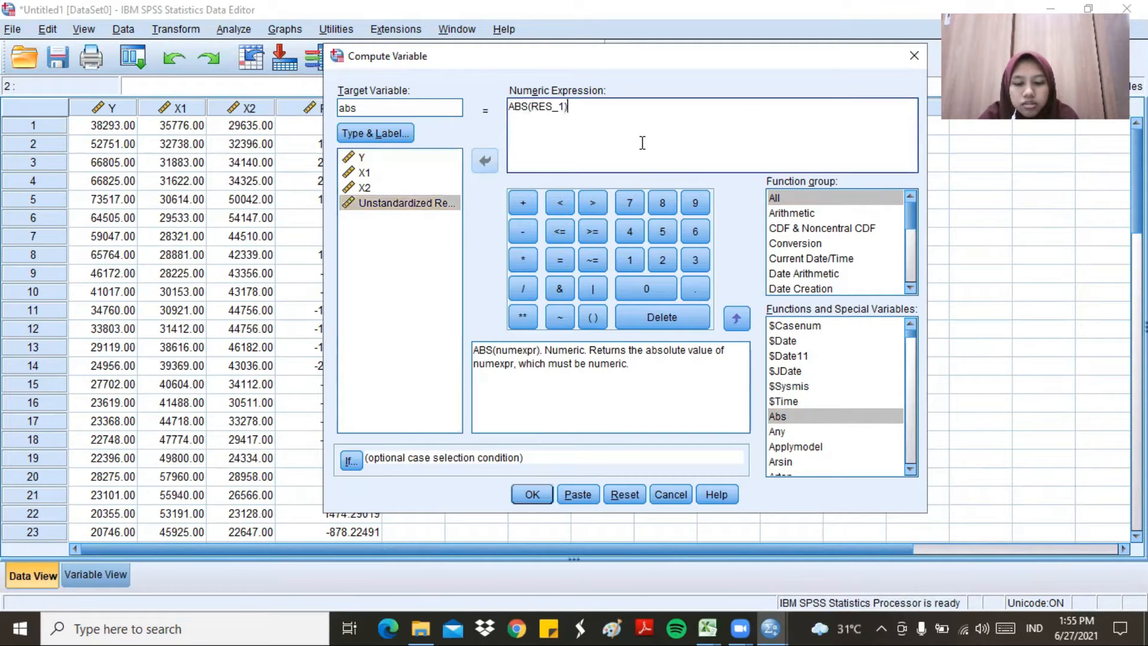
click(532, 495)
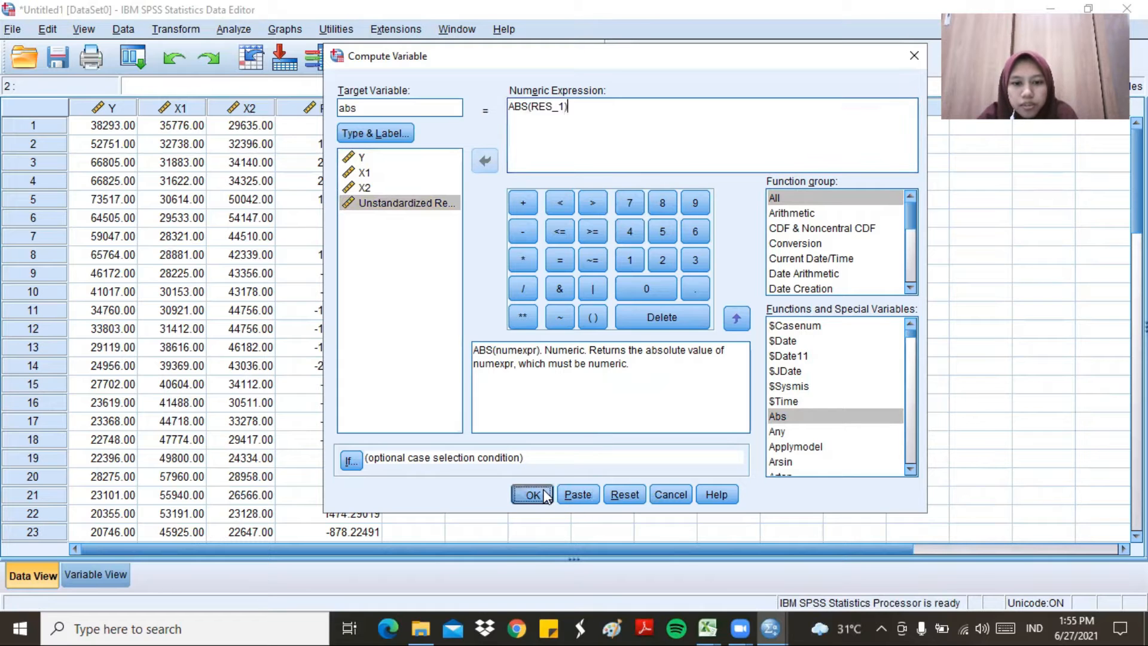
click(853, 104)
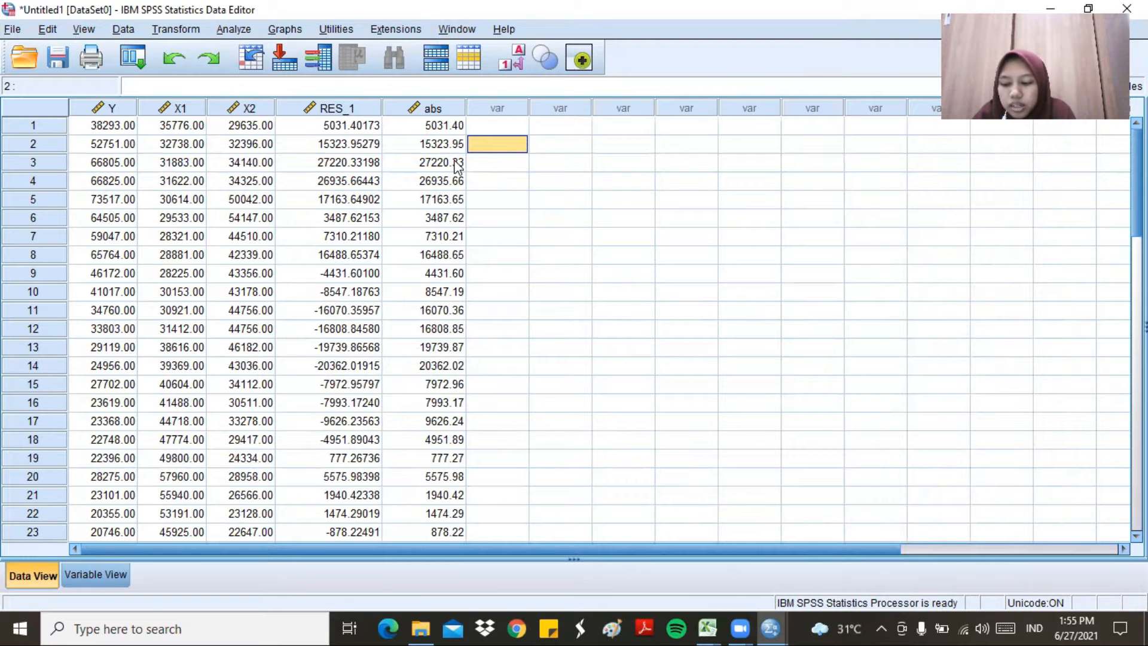
- Set up a linear regression with abs replacing Y as the dependent variable and X1 and X2 as independents
click(231, 33)
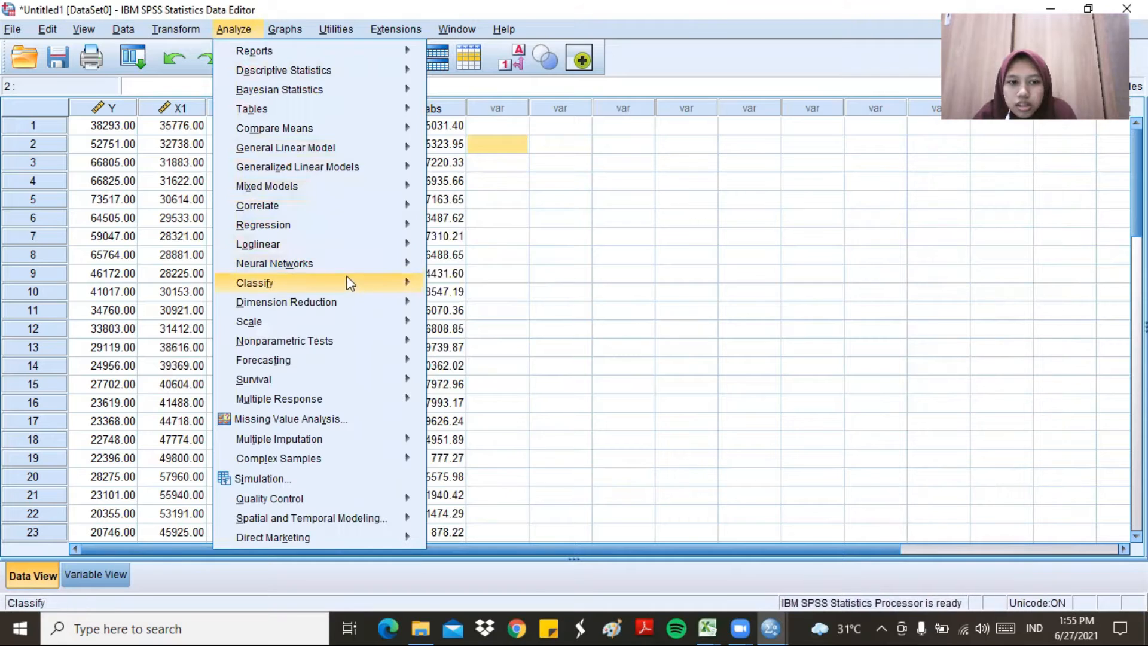
mouse_move(346, 282)
mouse_move(352, 220)
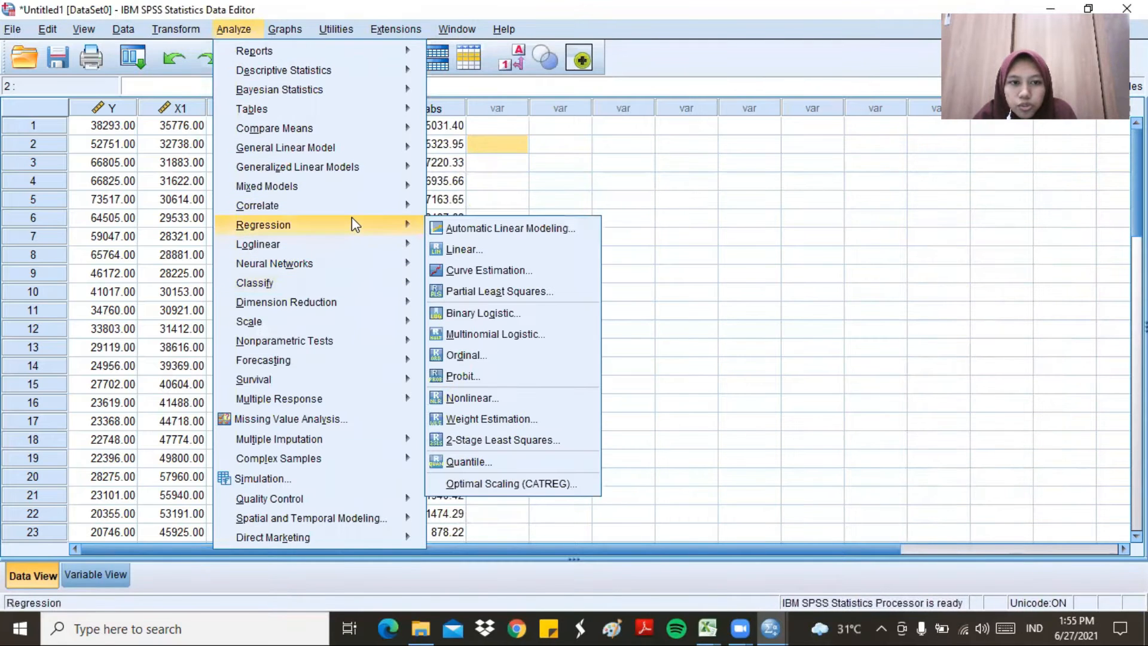
click(460, 249)
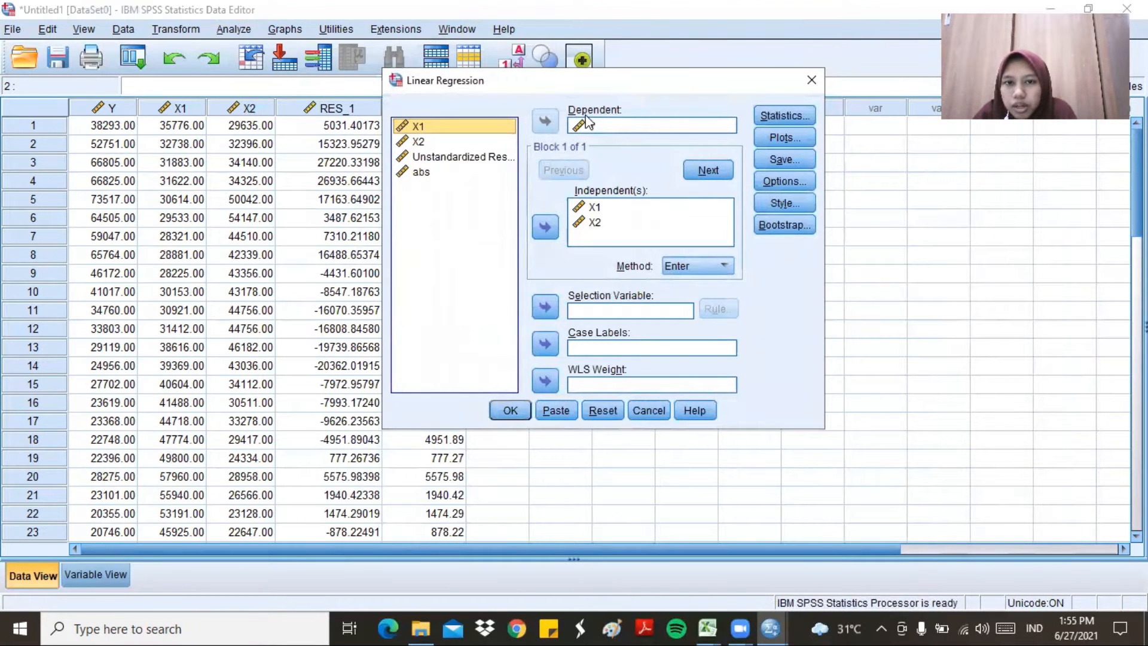
click(609, 124)
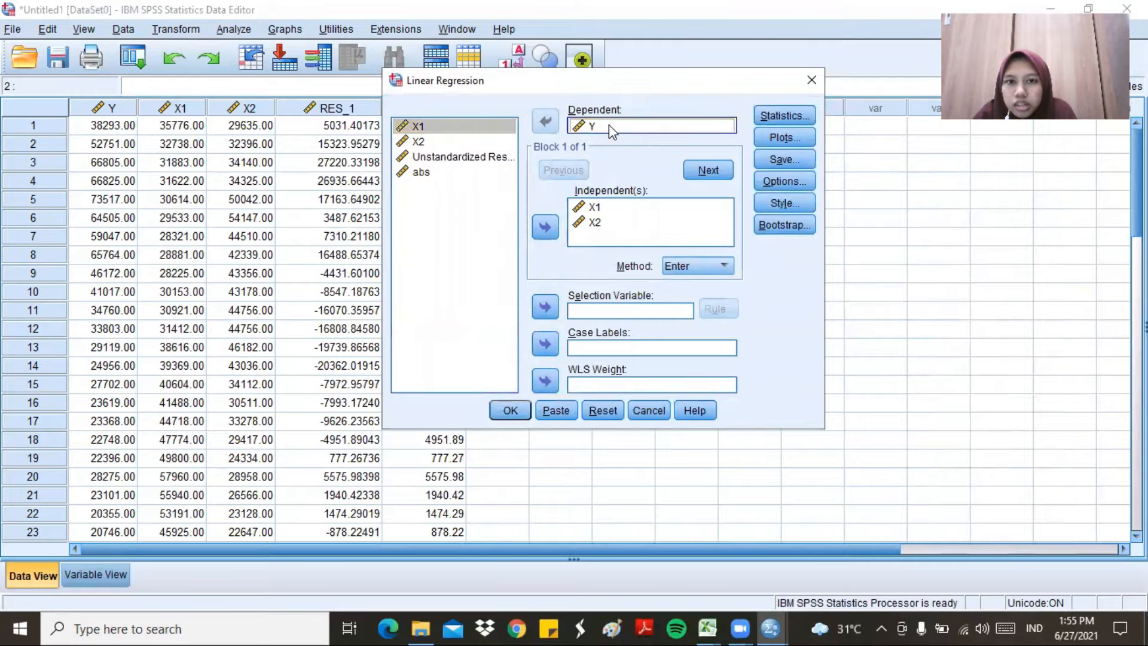
click(544, 122)
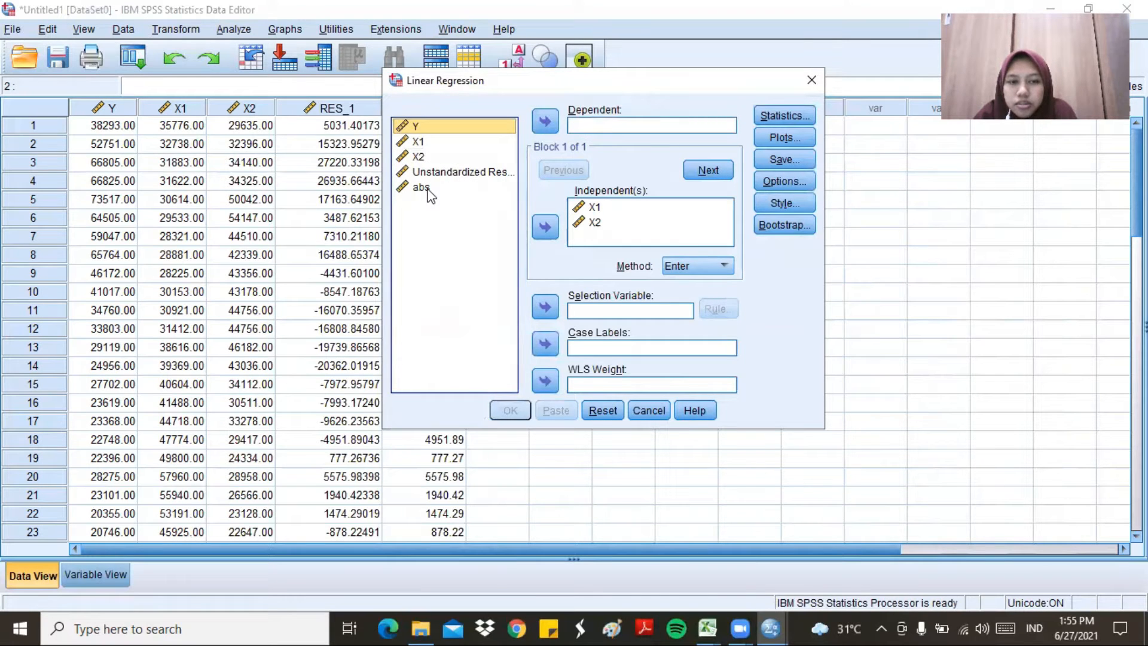
click(424, 189)
click(545, 122)
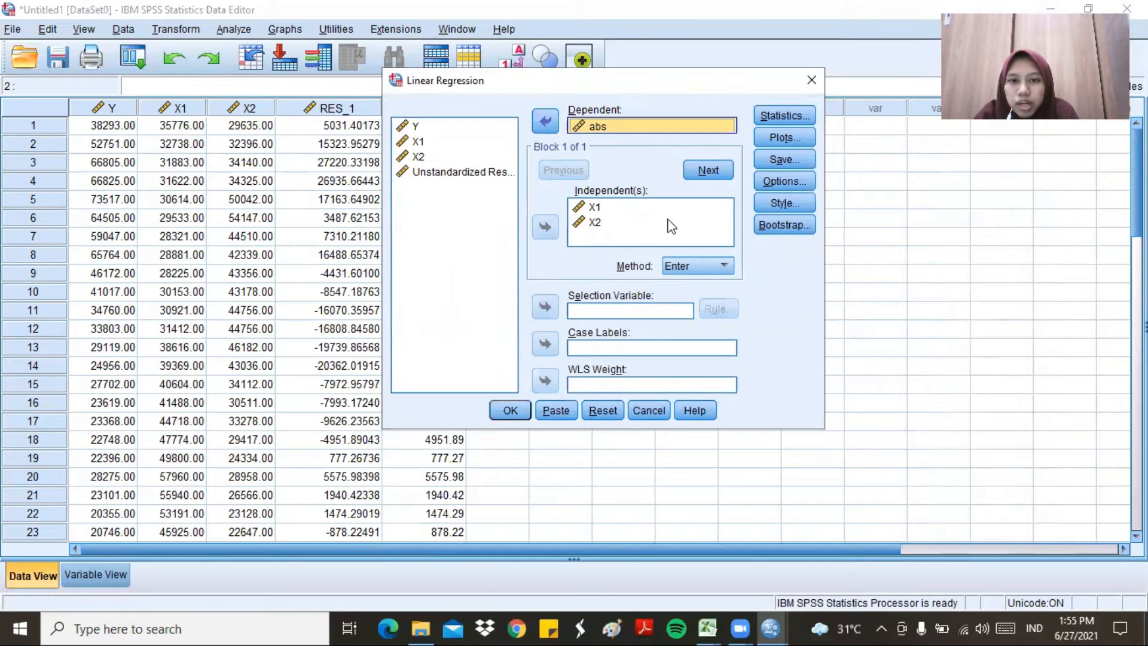
- Remove R squared change, collinearity diagnostics and Durbin-Watson from the regression statistics
click(768, 115)
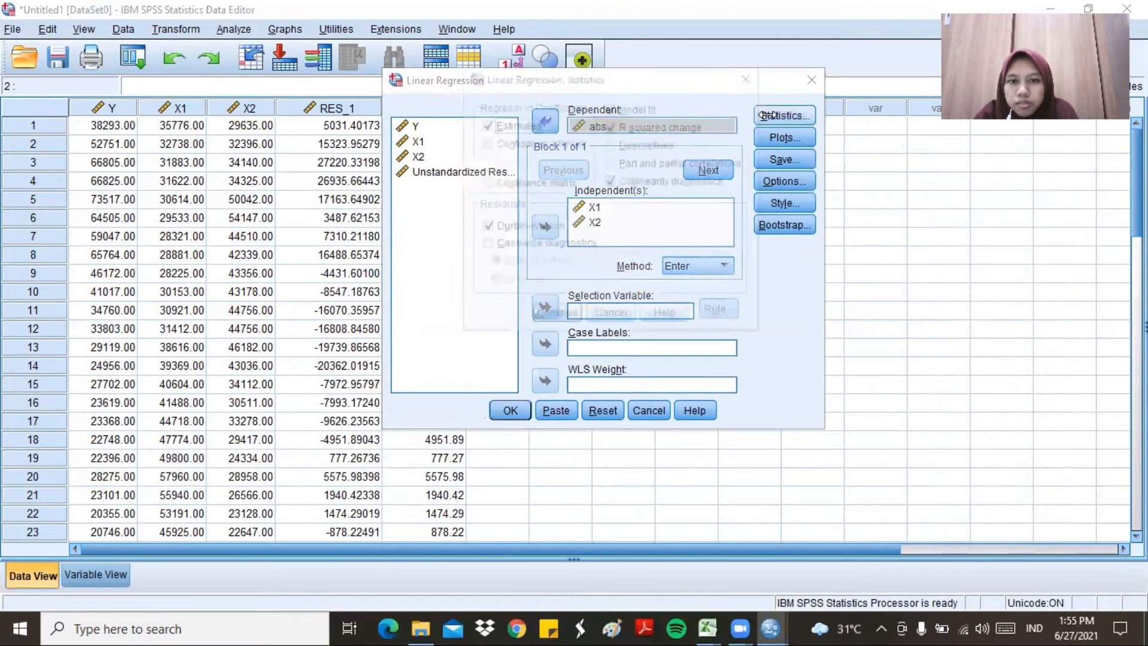
click(622, 127)
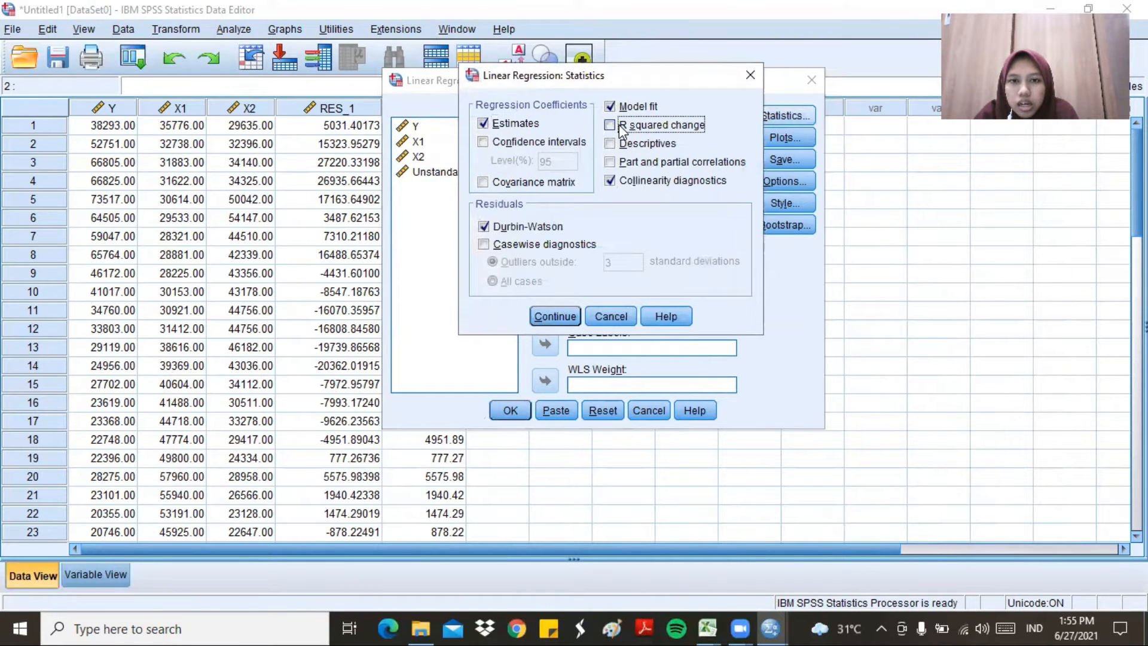
click(618, 187)
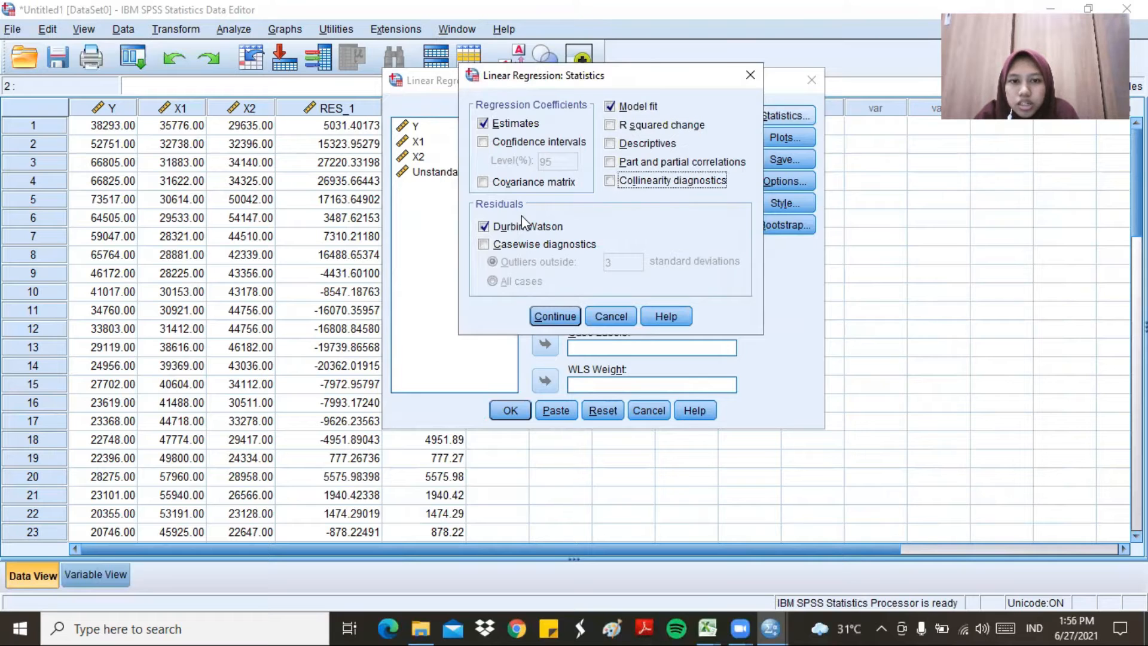
click(499, 227)
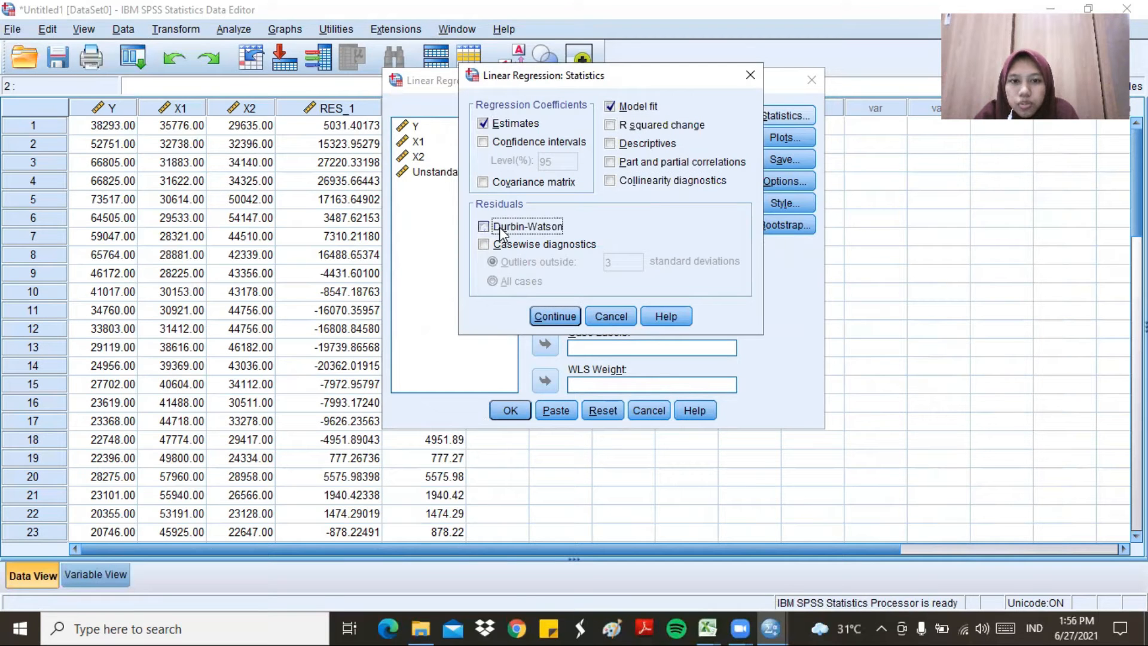
click(561, 317)
- Turn off saving of the unstandardized residuals, and run the regression on abs to view its output tables full-screen
click(776, 165)
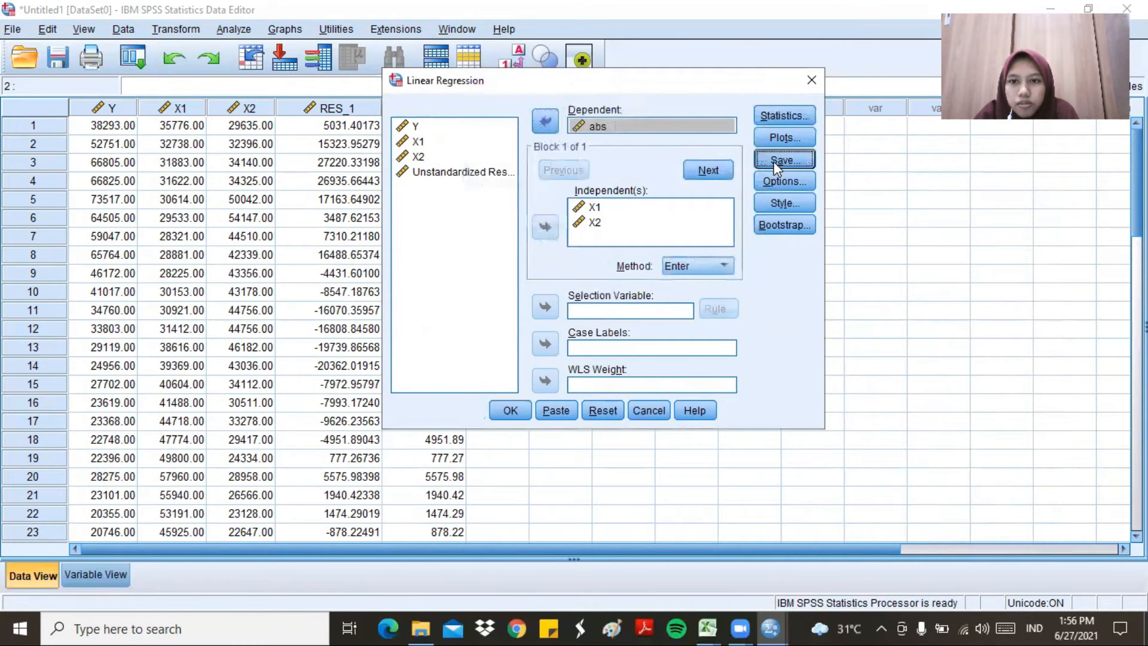
click(478, 100)
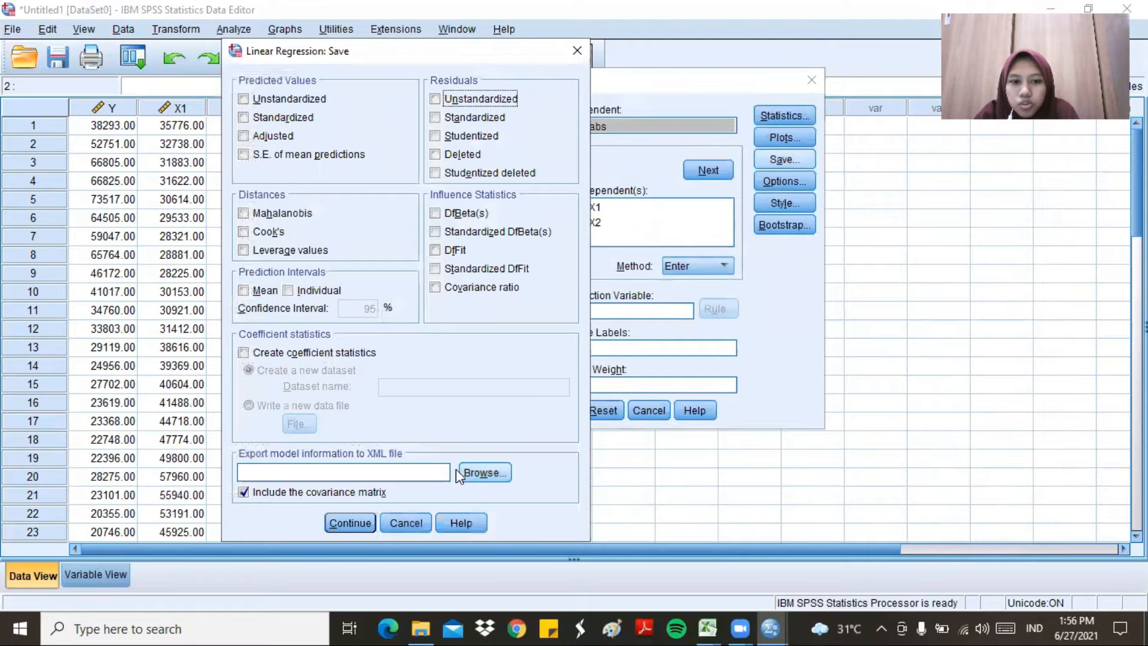
click(361, 524)
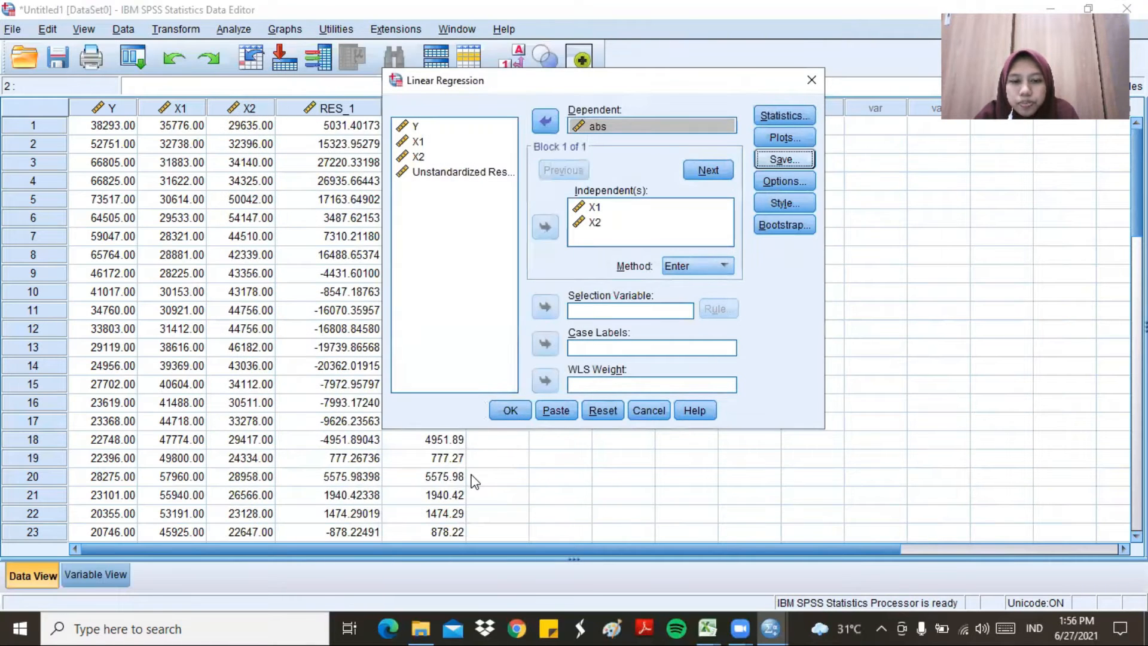
click(509, 411)
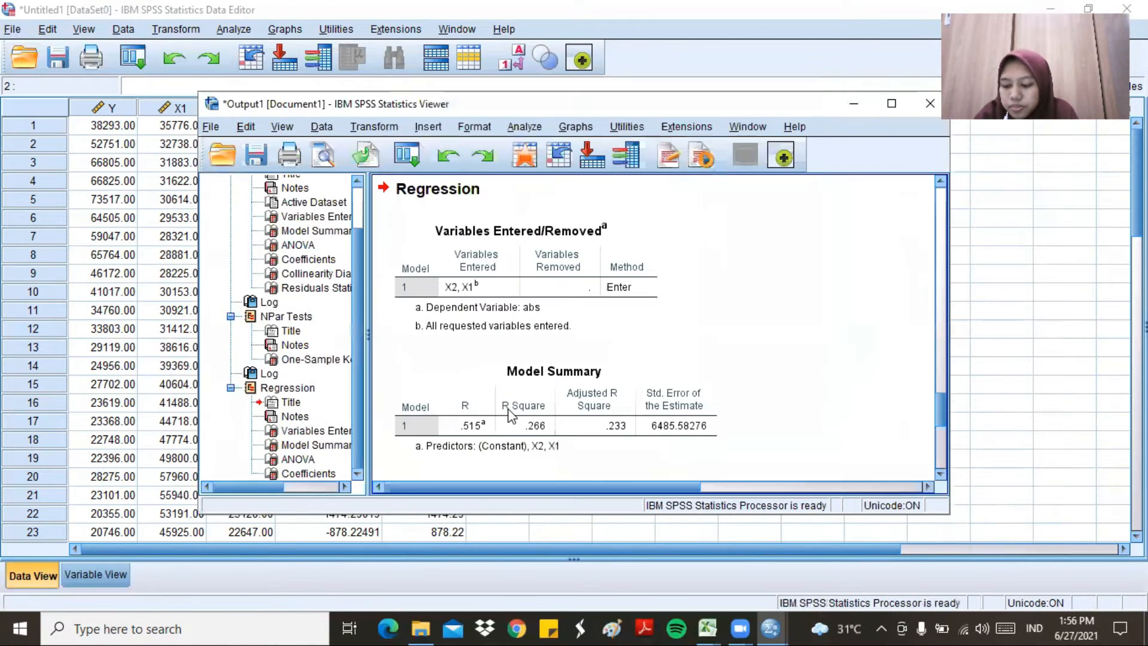
click(891, 103)
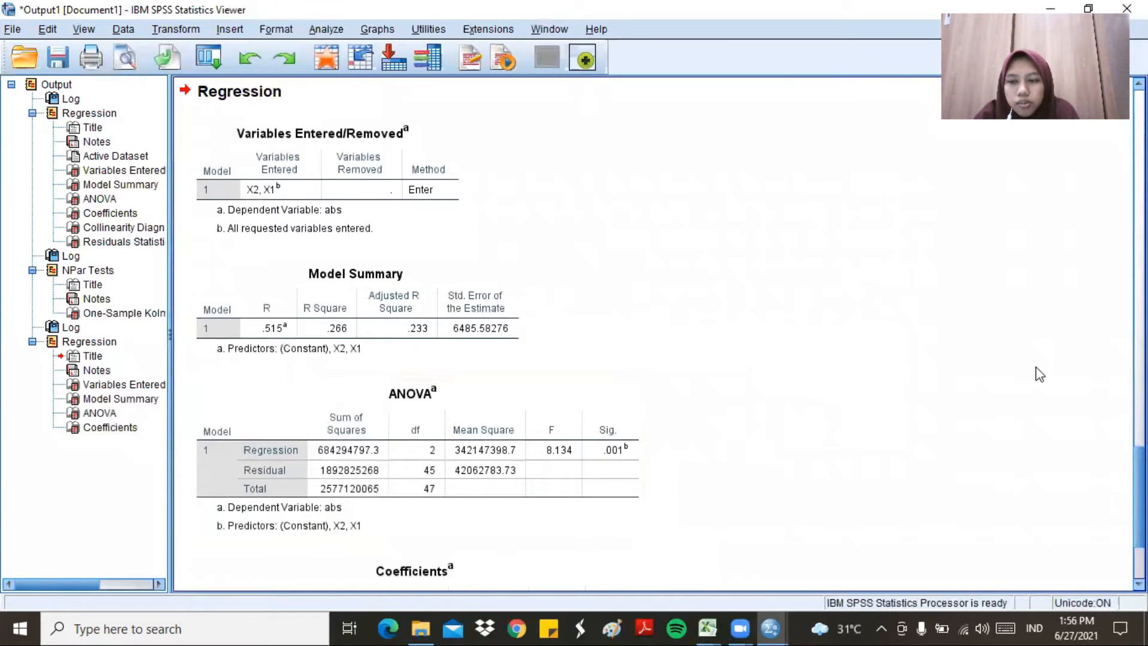
scroll(658, 335, down, 3)
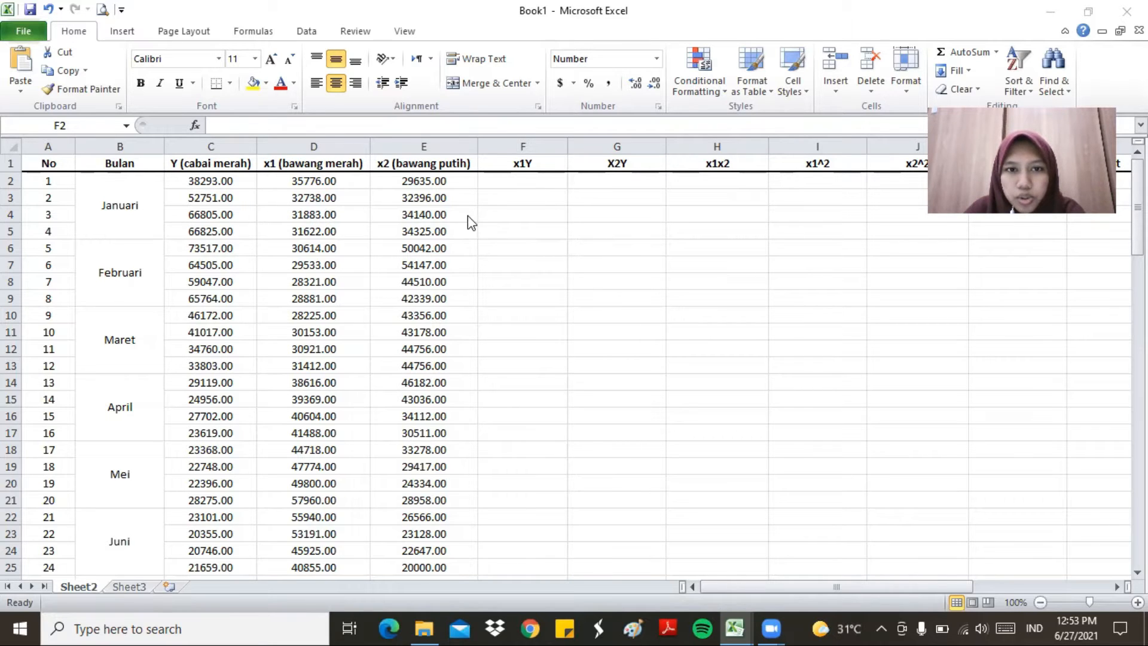
- In the Excel workbook's Sheet2, examine the calculation column headings from x1Y through (y-ybar)^2
click(779, 581)
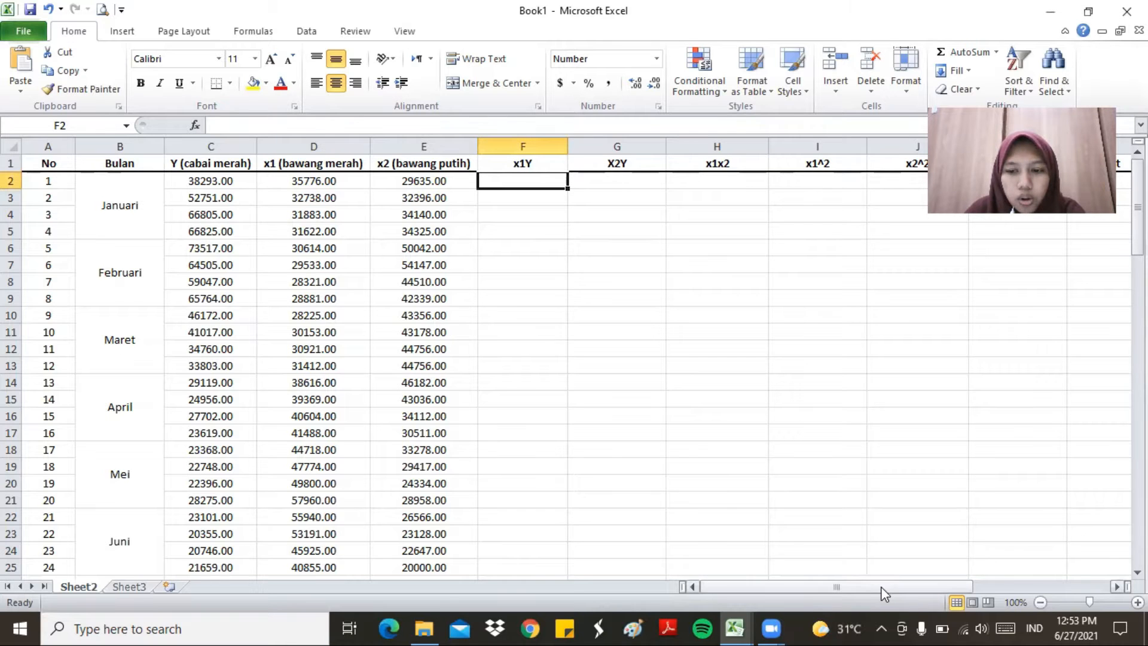
drag(857, 585, 969, 586)
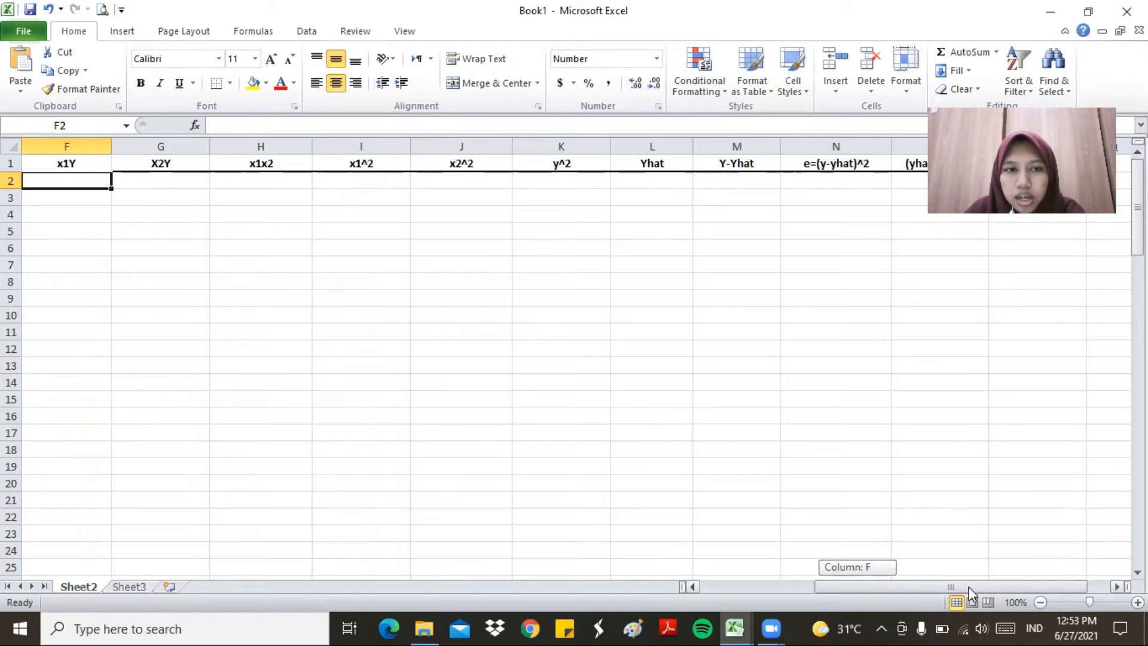
drag(969, 587, 1013, 586)
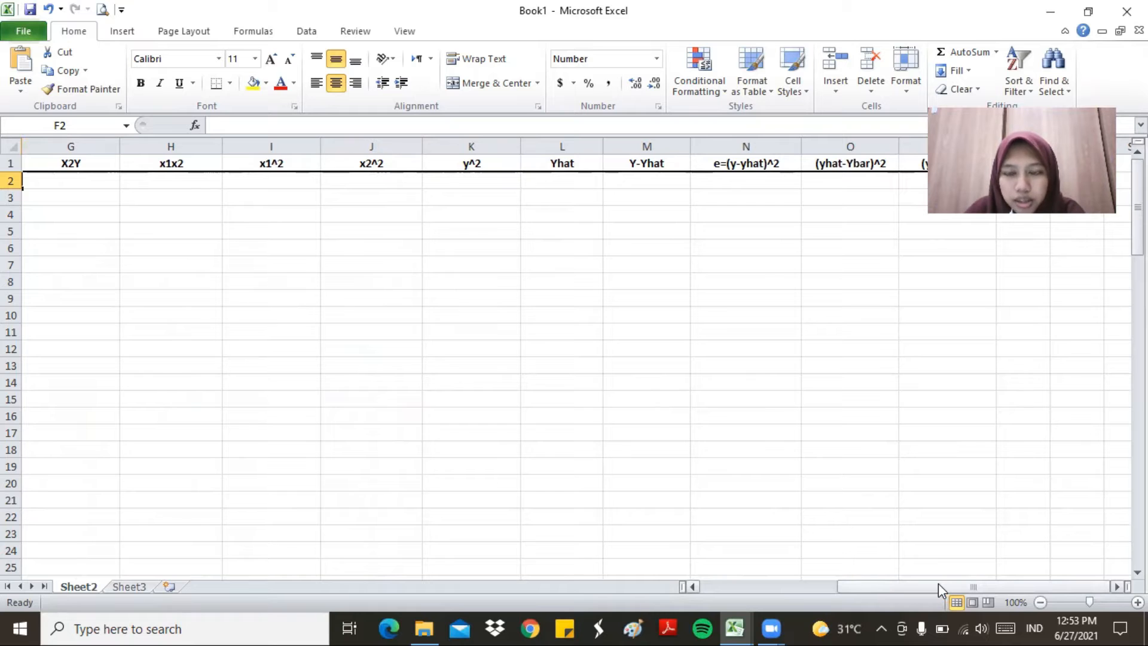
drag(928, 587, 968, 587)
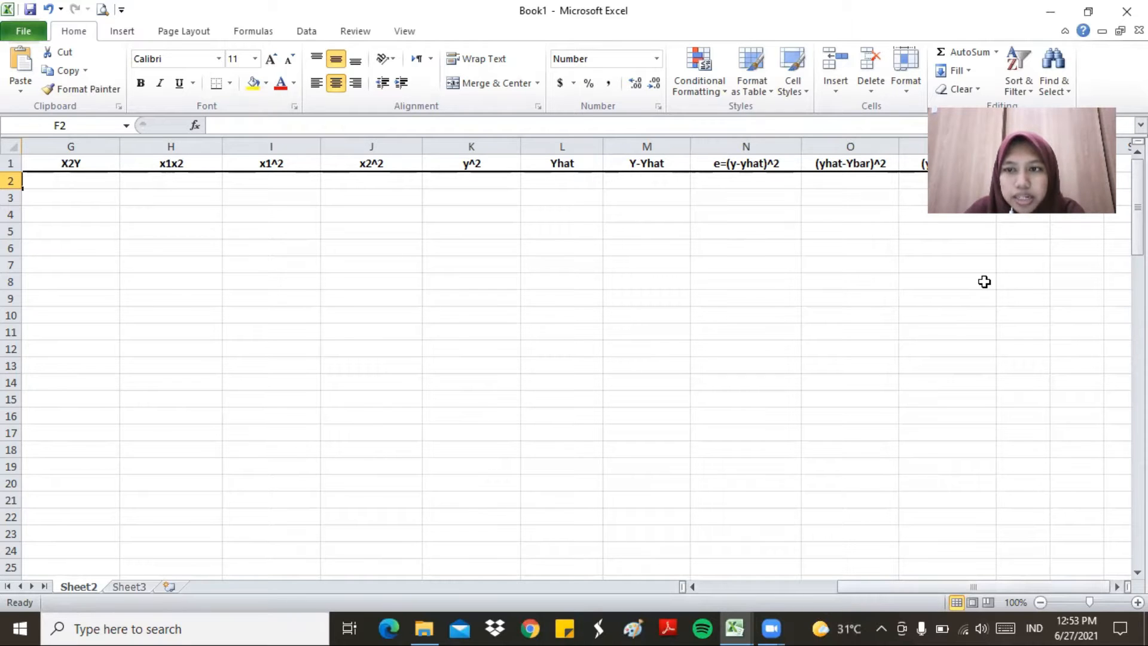
drag(911, 583, 1118, 575)
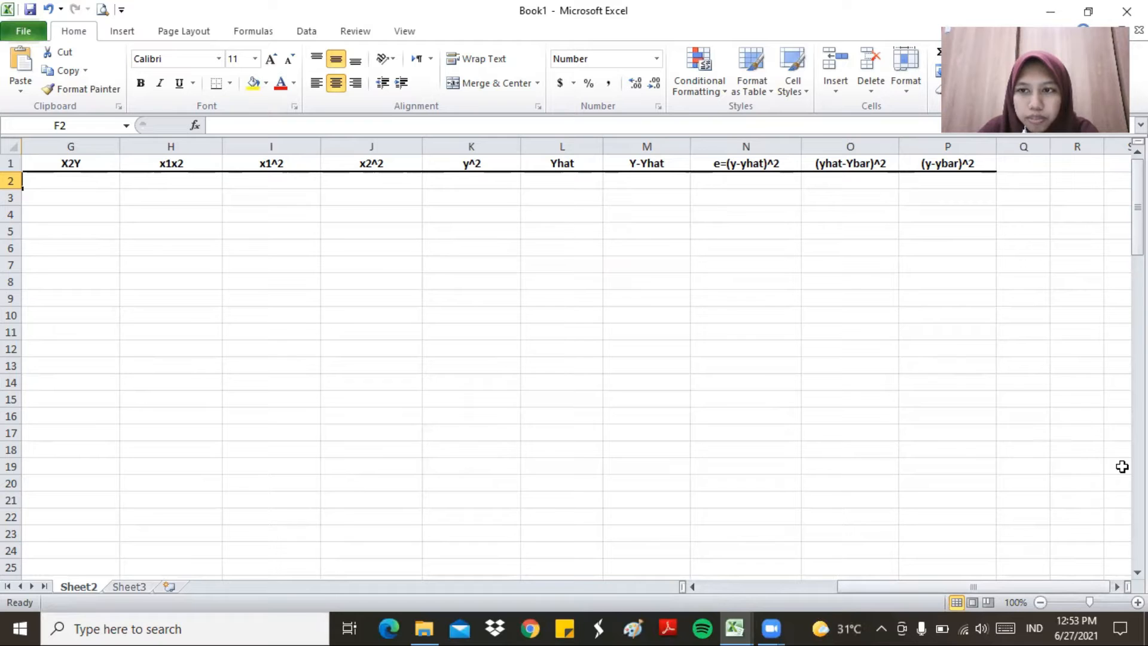
scroll(1074, 463, left, 6)
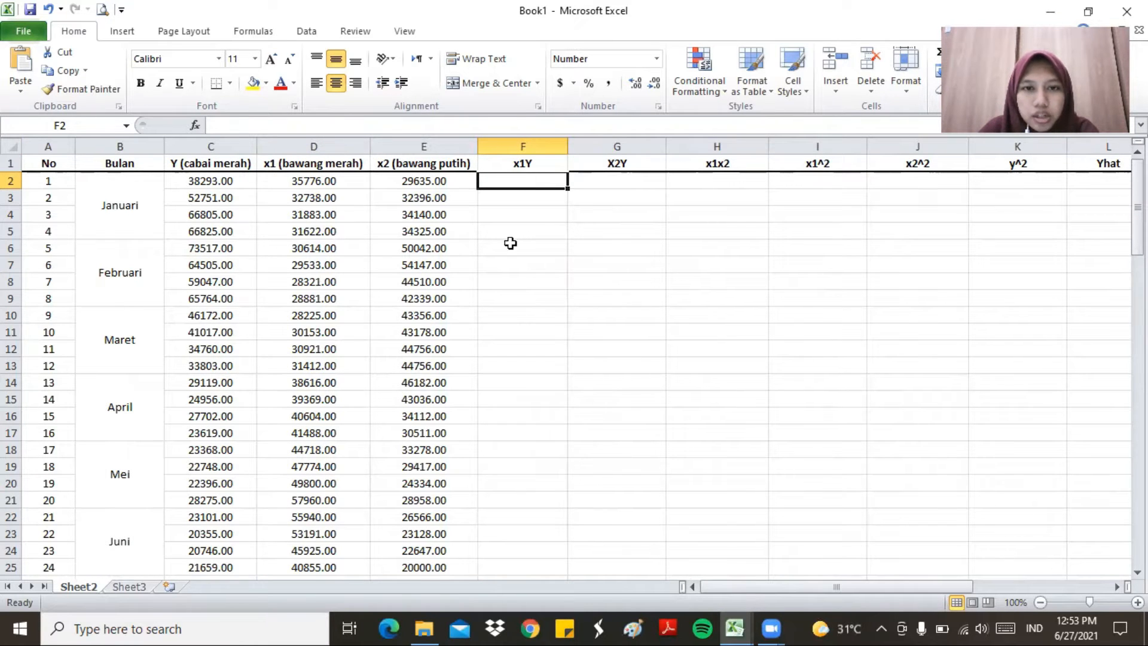
- Calculate the x1Y column with =D2*C2 in F2 and fill the formula down to F49
text(=)
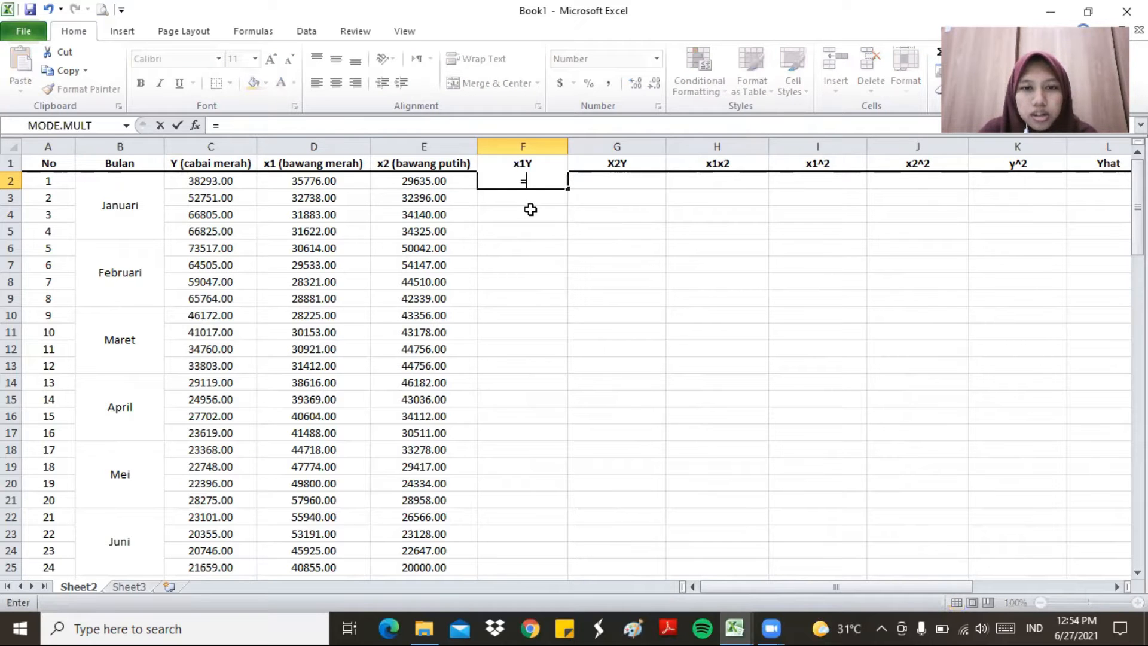
click(292, 175)
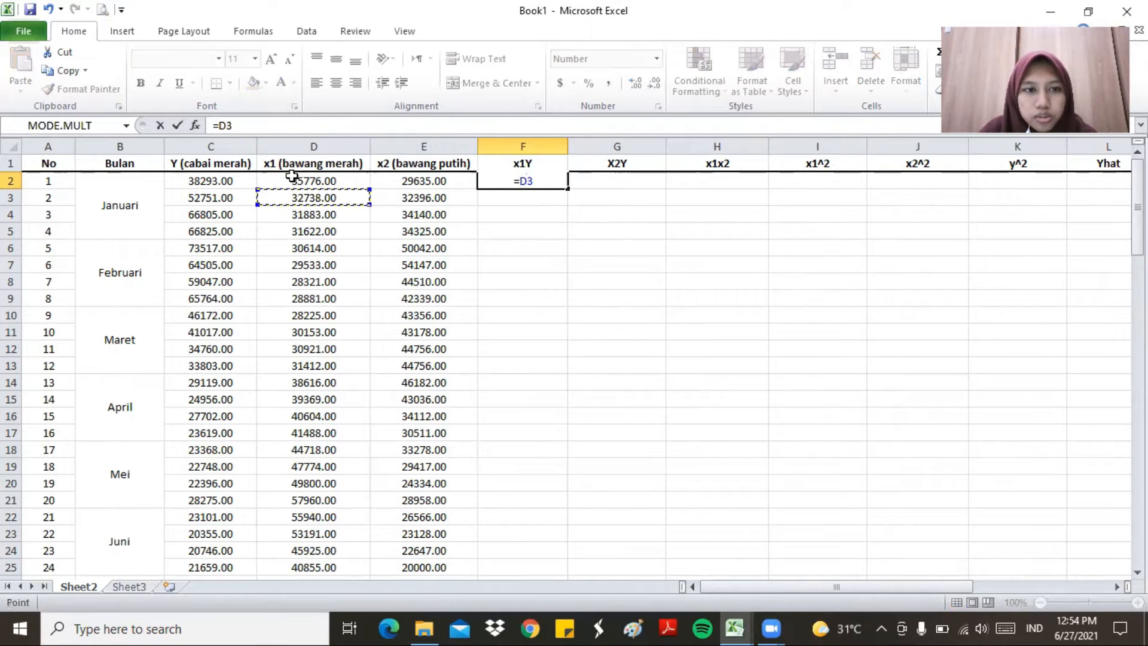
text(*)
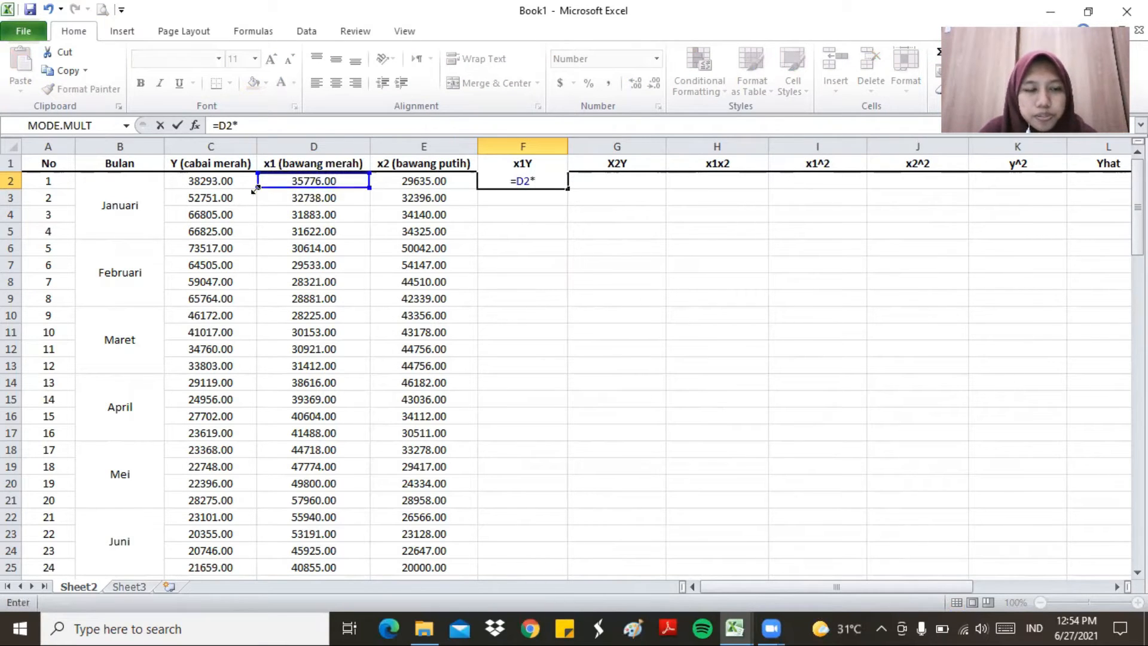
click(235, 183)
key(Return)
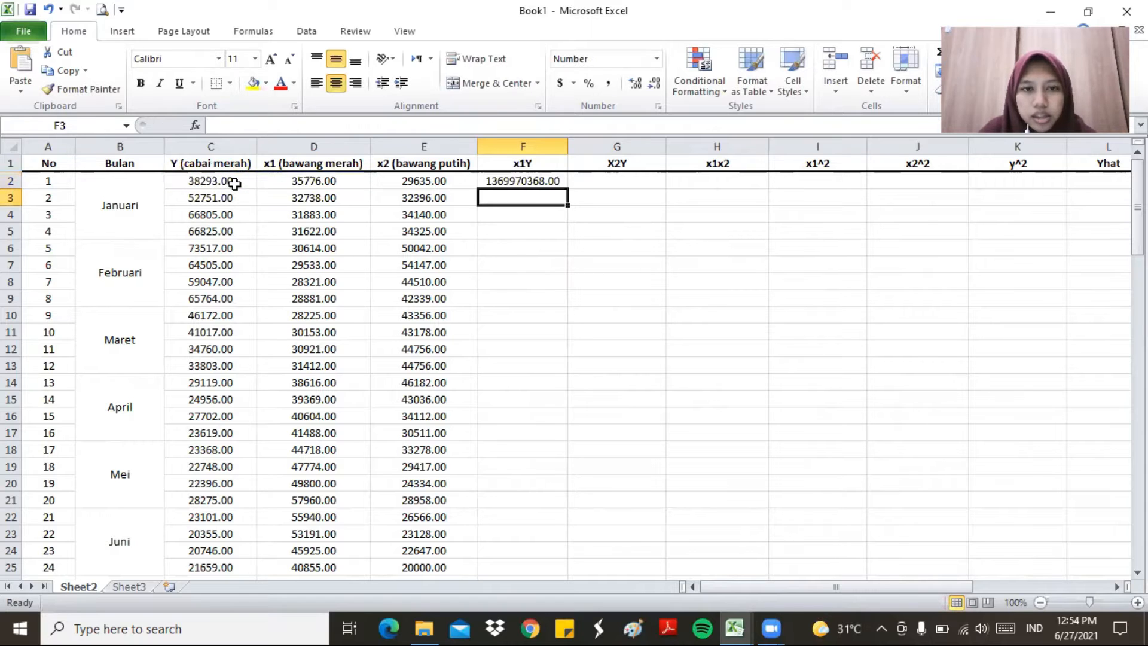
click(538, 182)
drag(566, 190, 547, 491)
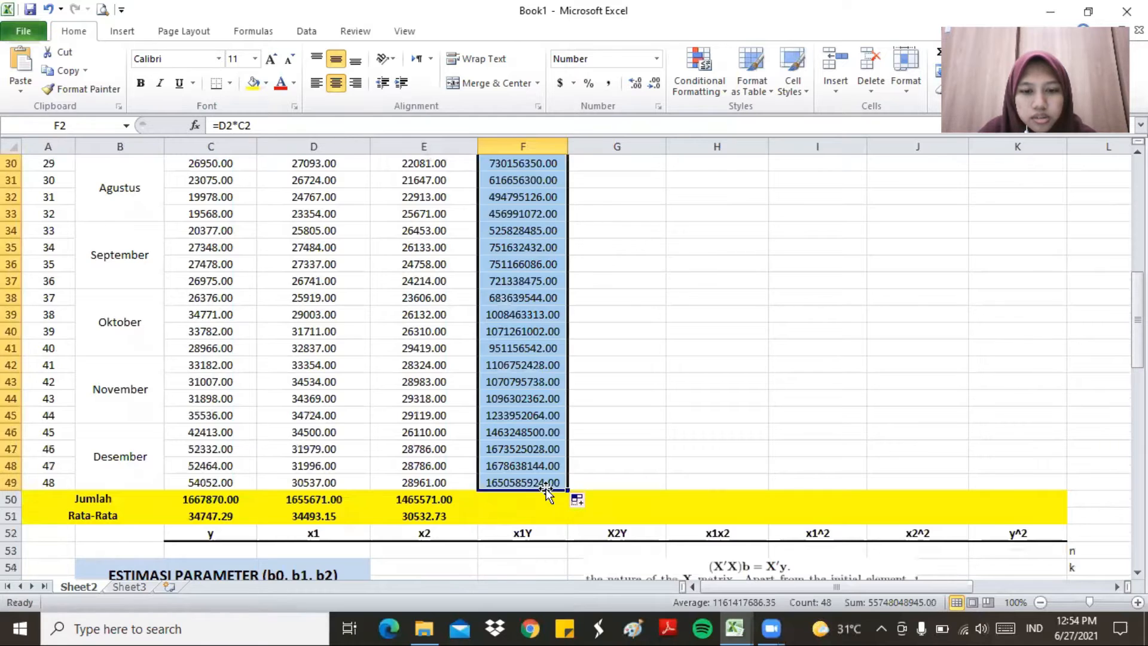
- Calculate the X2Y column with =E2*C2 in G2 and fill the formula down to G49
scroll(680, 395, up, 10)
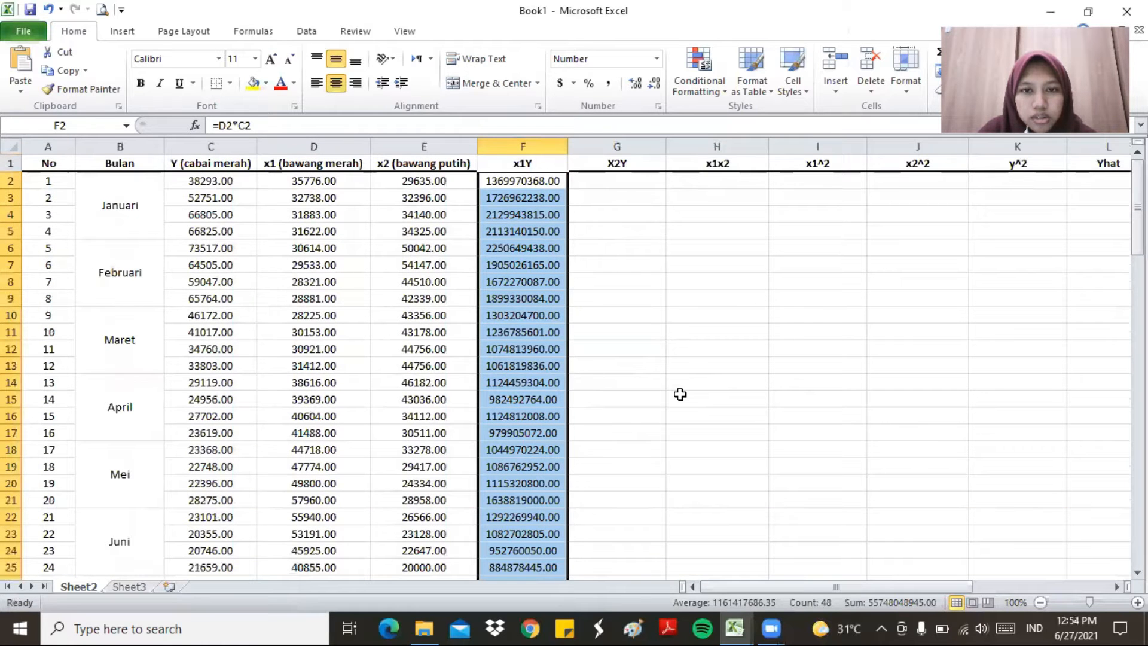
click(604, 187)
text(=)
click(391, 176)
text(*)
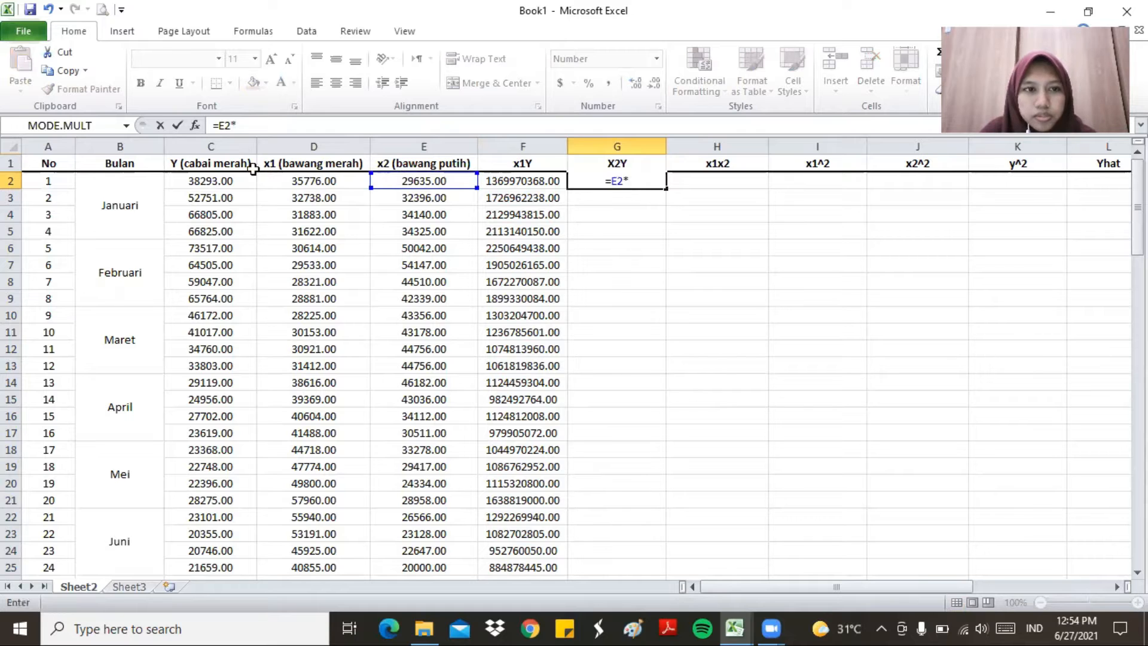
click(205, 182)
key(Return)
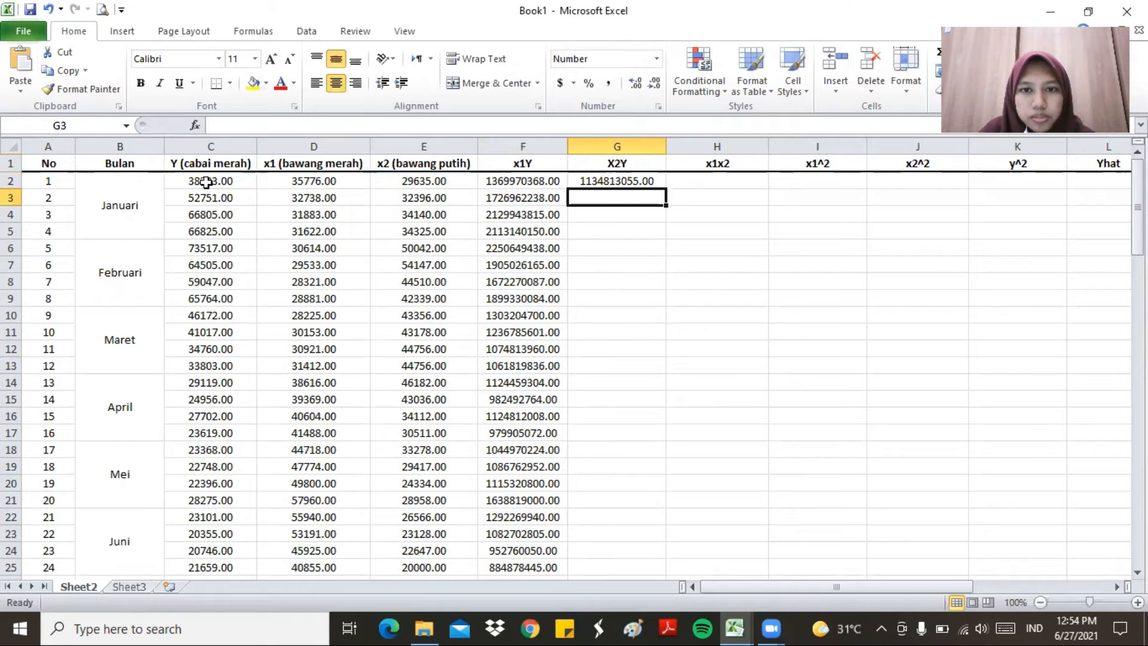
click(639, 181)
drag(669, 189, 660, 494)
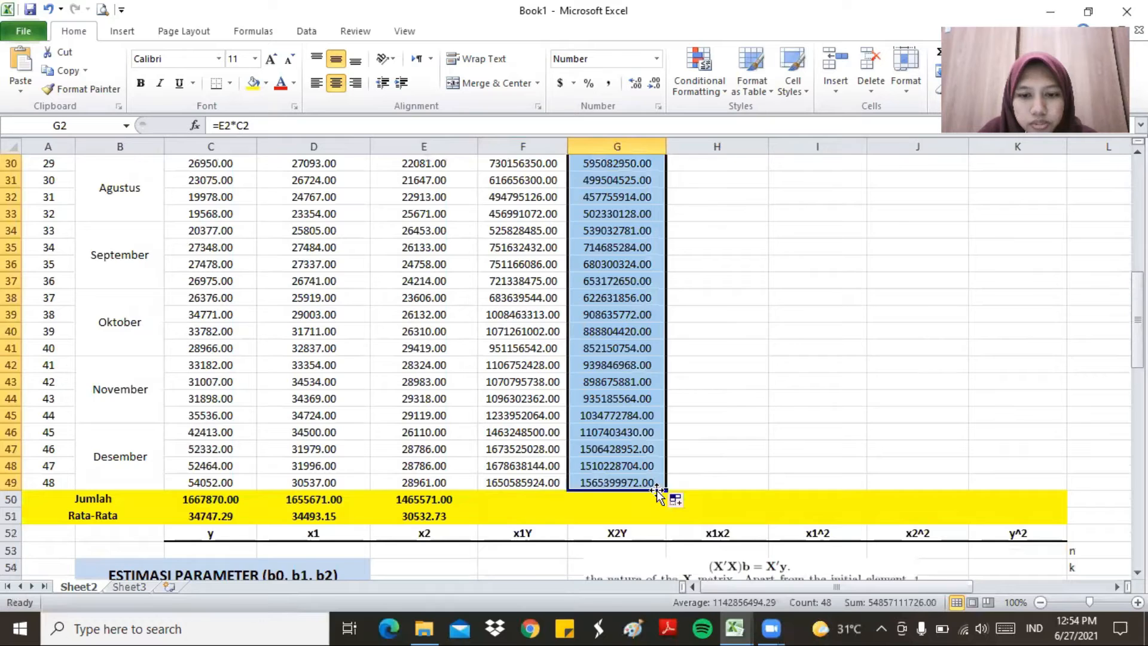
- Calculate the x1x2 column with =D2*E2 in H2 and fill the formula down to H49
scroll(751, 290, up, 10)
click(713, 187)
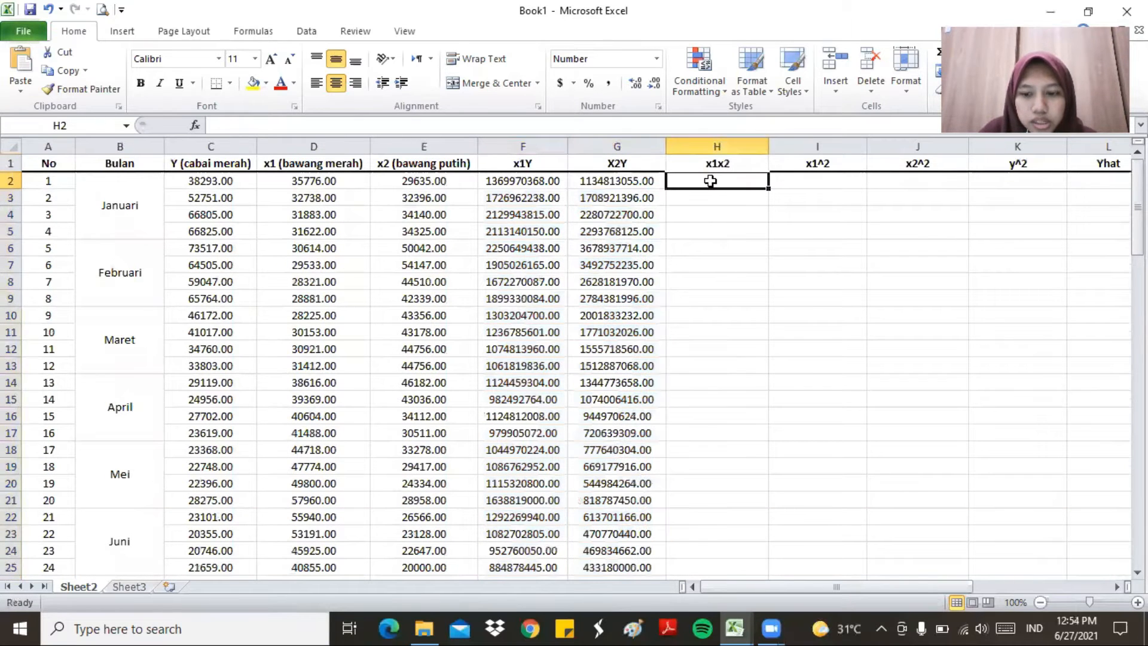
text(=)
click(302, 180)
text(*)
click(385, 182)
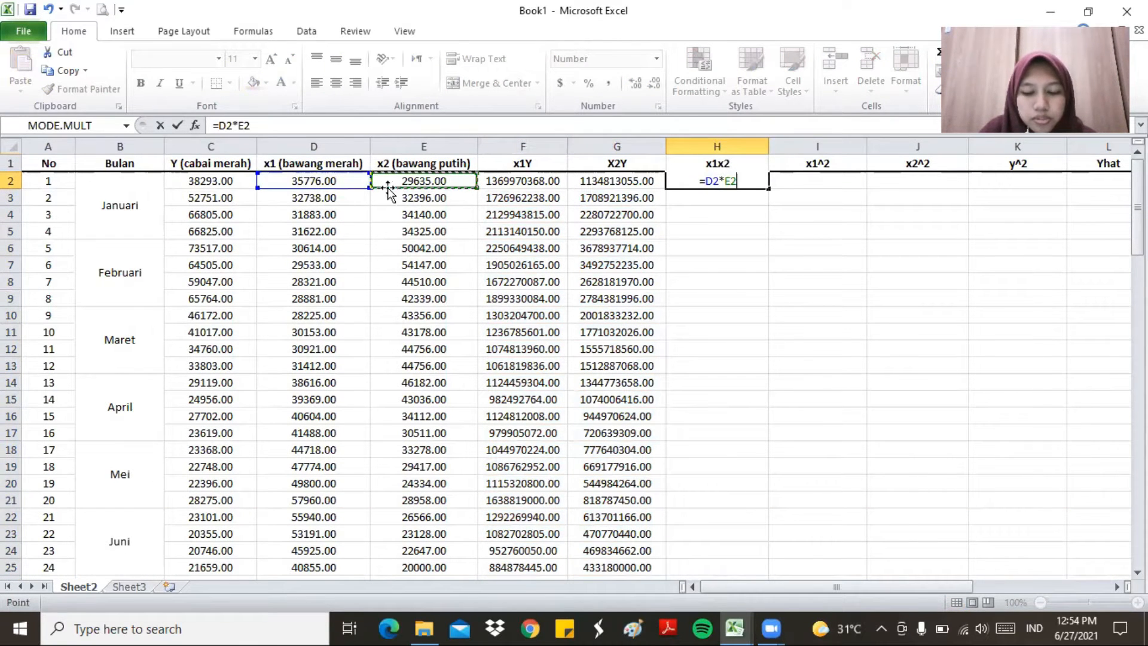
key(Return)
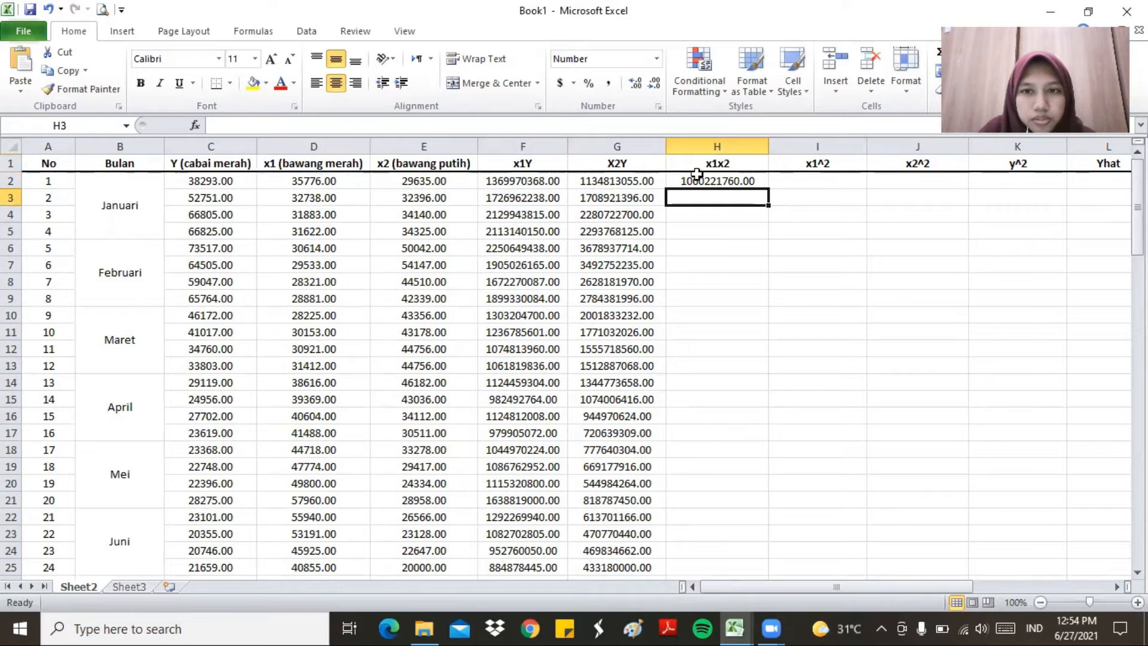
click(759, 181)
drag(771, 188, 766, 568)
- Calculate the x1^2 column with =D2^2 in I2 and fill the formula down to I49
scroll(792, 312, up, 8)
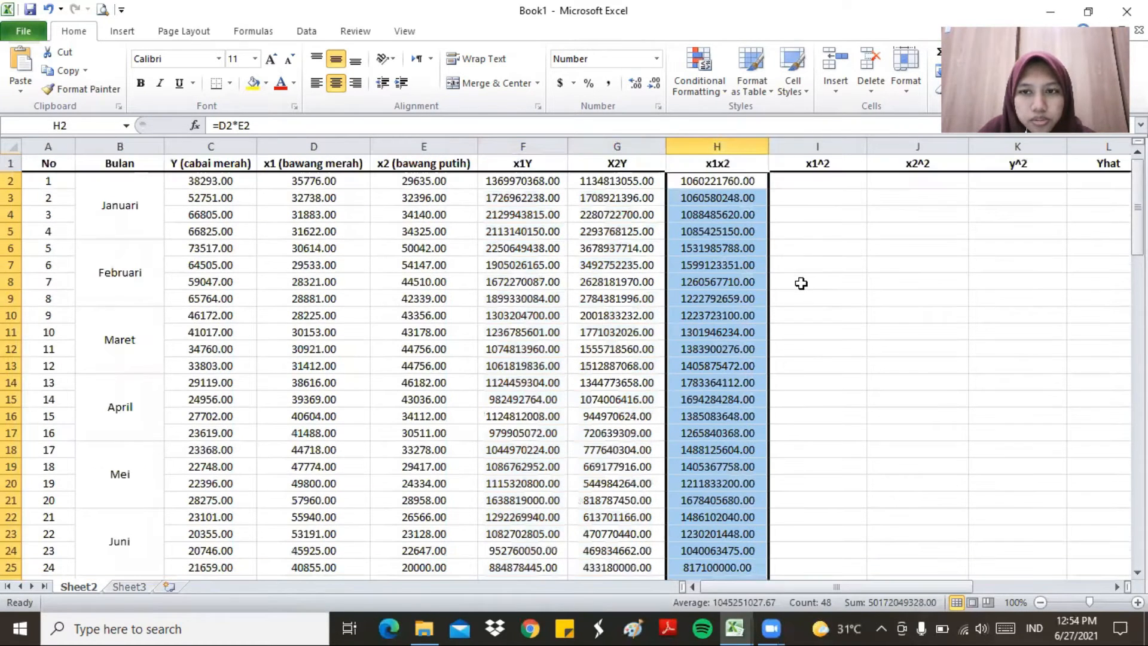
click(819, 181)
text(=)
click(320, 192)
click(318, 182)
text(^2)
key(Return)
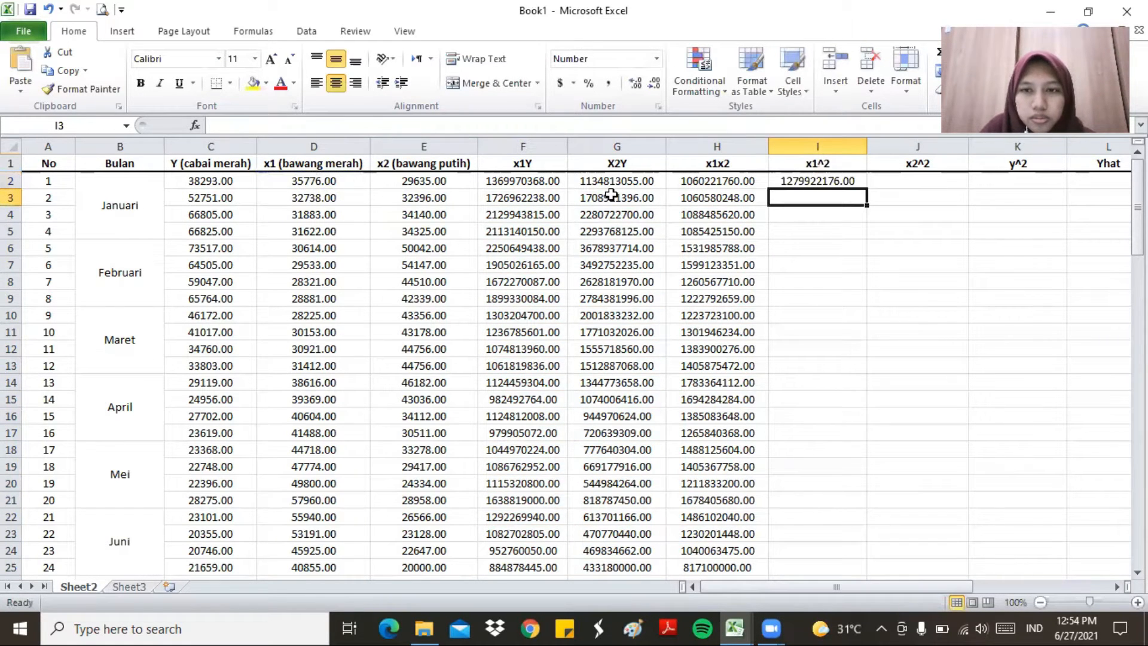
click(806, 178)
drag(866, 191, 868, 484)
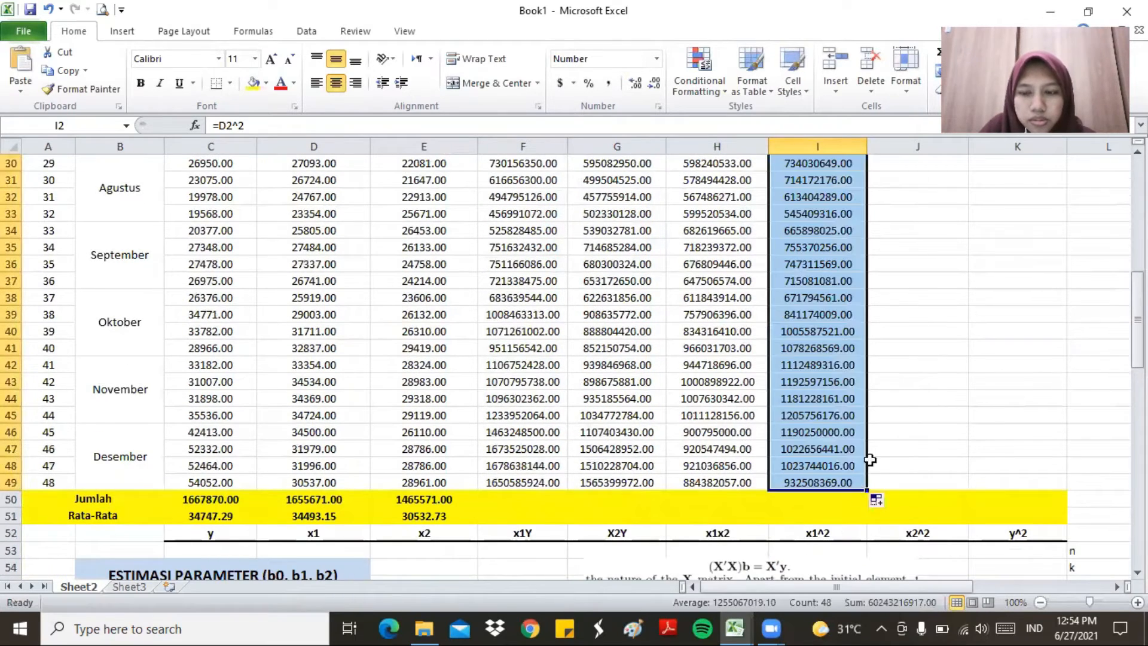
- Calculate the x2^2 column with =E2^2 in J2 and fill the formula down to J49
scroll(910, 291, up, 10)
click(922, 178)
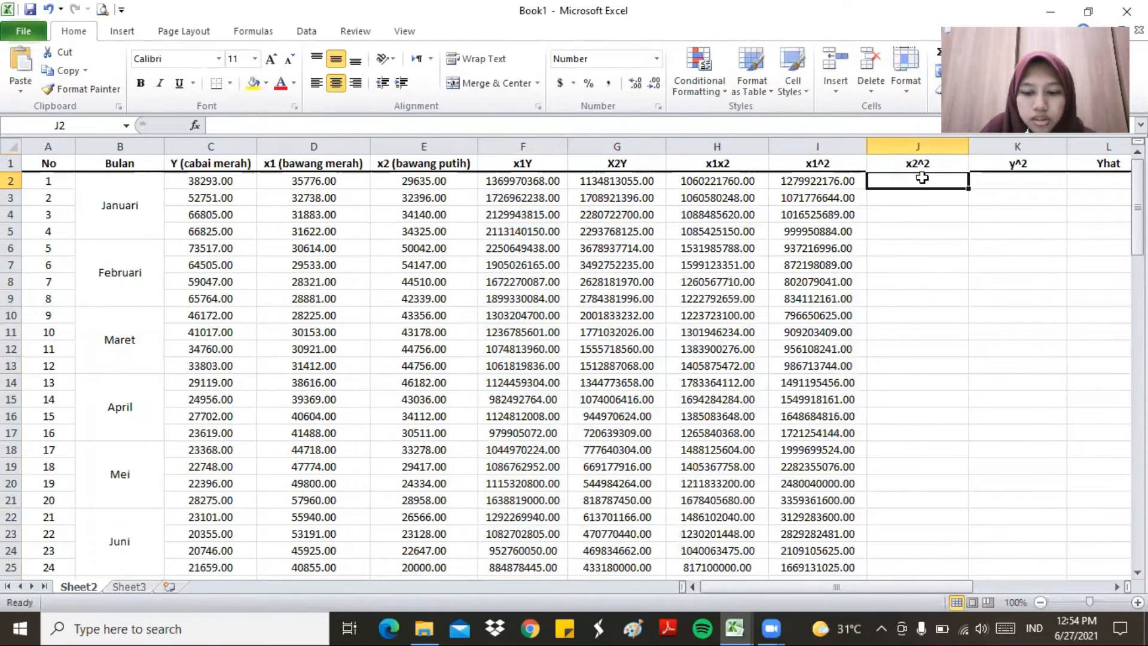
text(=)
click(419, 182)
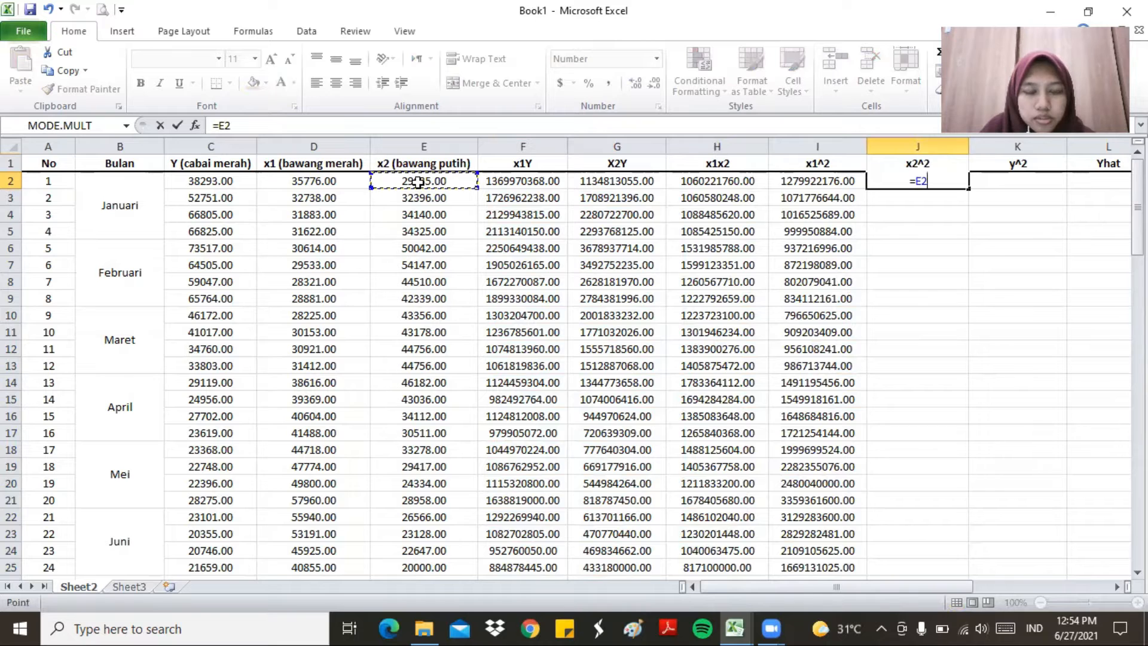
text(^2)
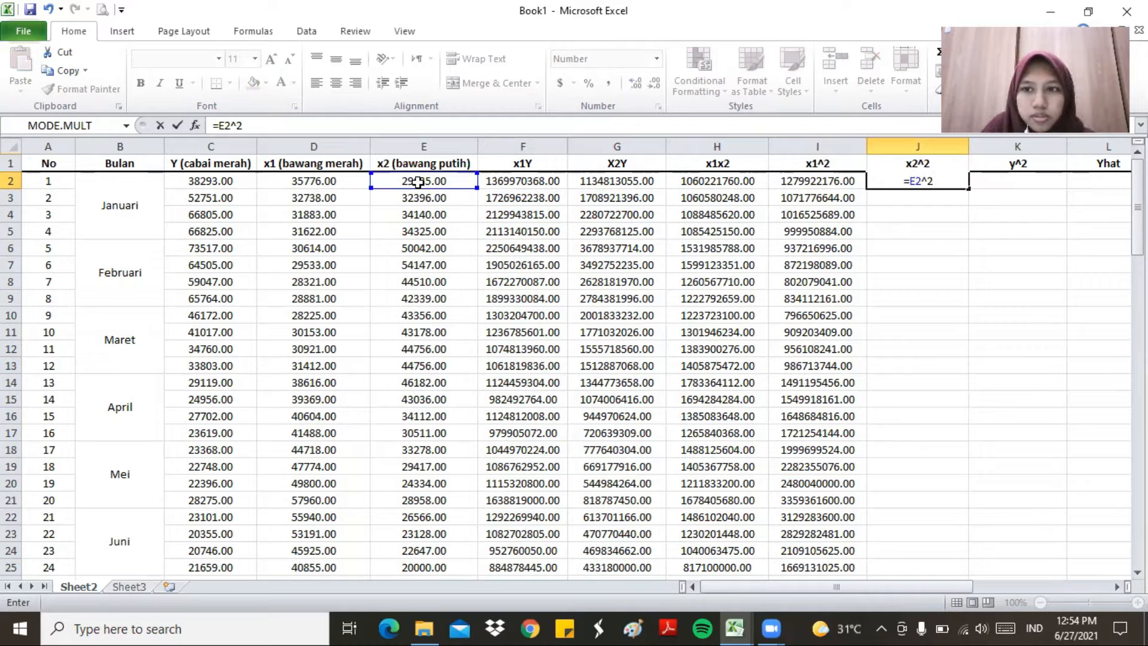
key(Return)
click(924, 180)
drag(969, 191, 962, 493)
- Calculate the y^2 column with =C2^2 in K2 and fill the formula down to K49
scroll(1018, 302, up, 10)
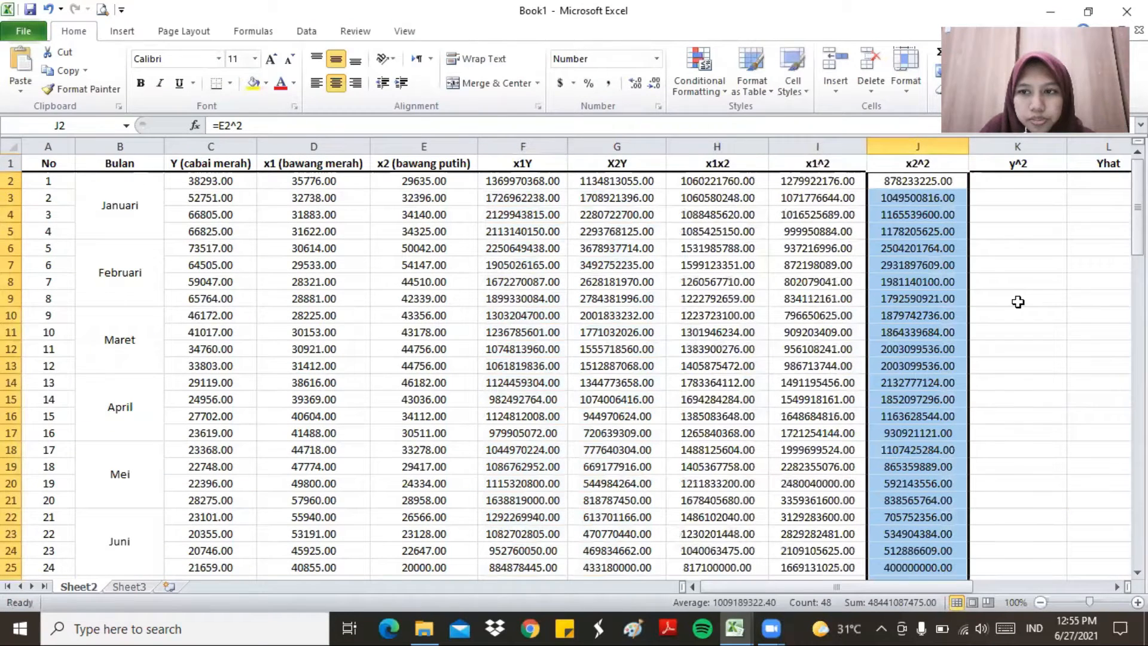
click(1020, 181)
text(=)
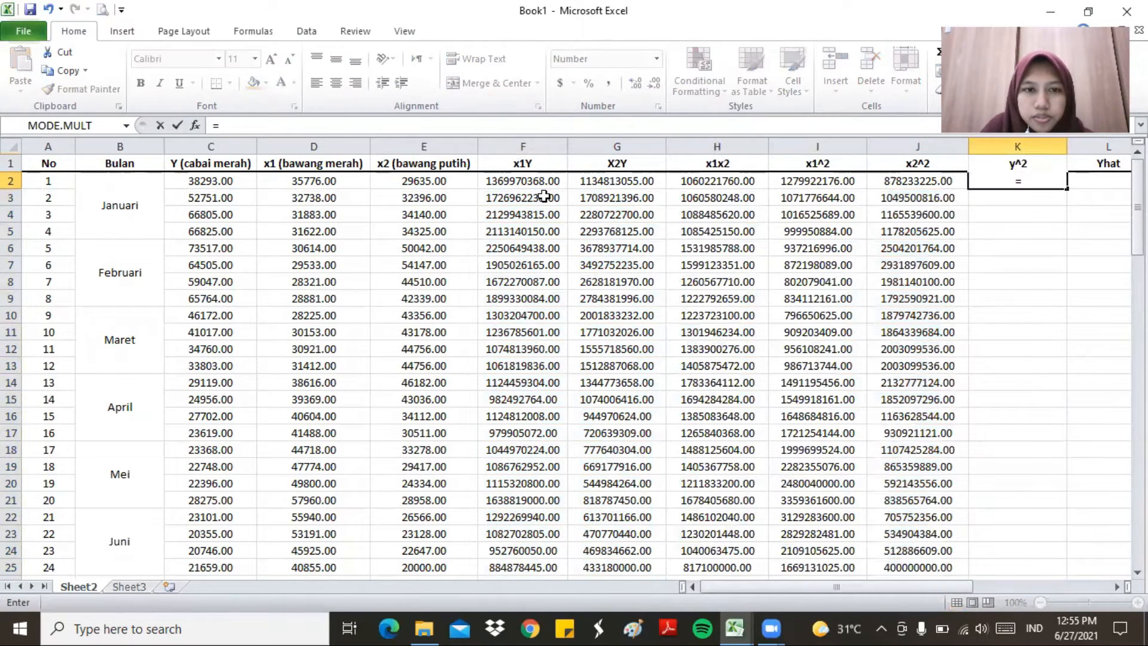
click(240, 180)
text(^2)
key(Return)
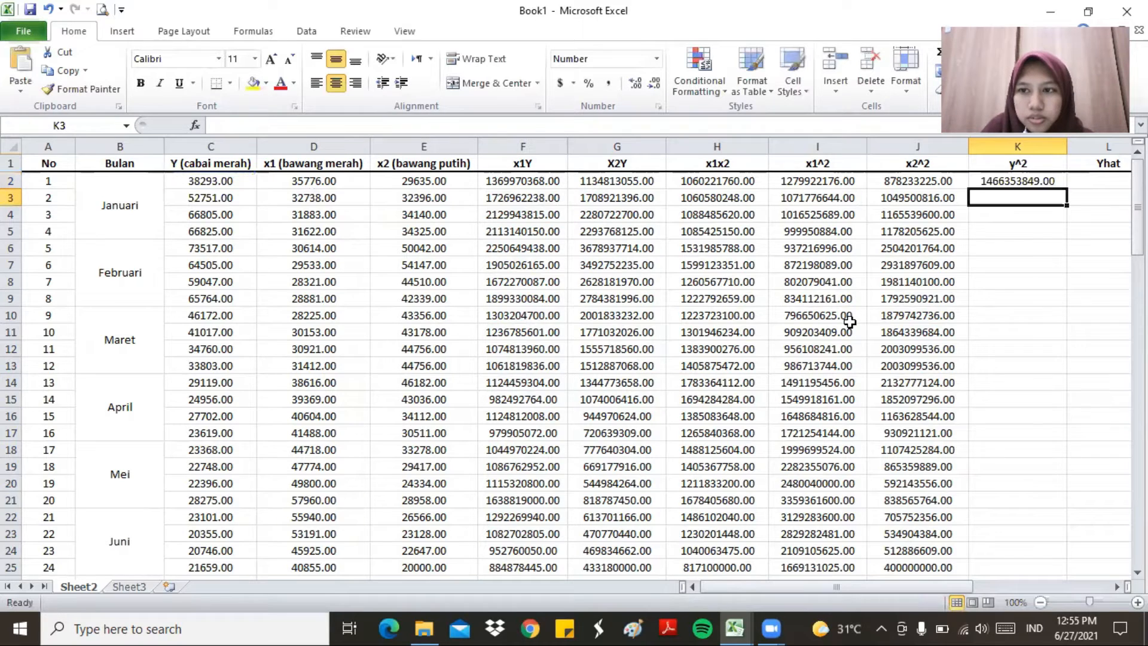
click(1013, 179)
drag(1067, 189, 1025, 490)
- Total the x1Y column in the Jumlah row by entering =SUM(F2:F49) in F50
scroll(948, 318, up, 10)
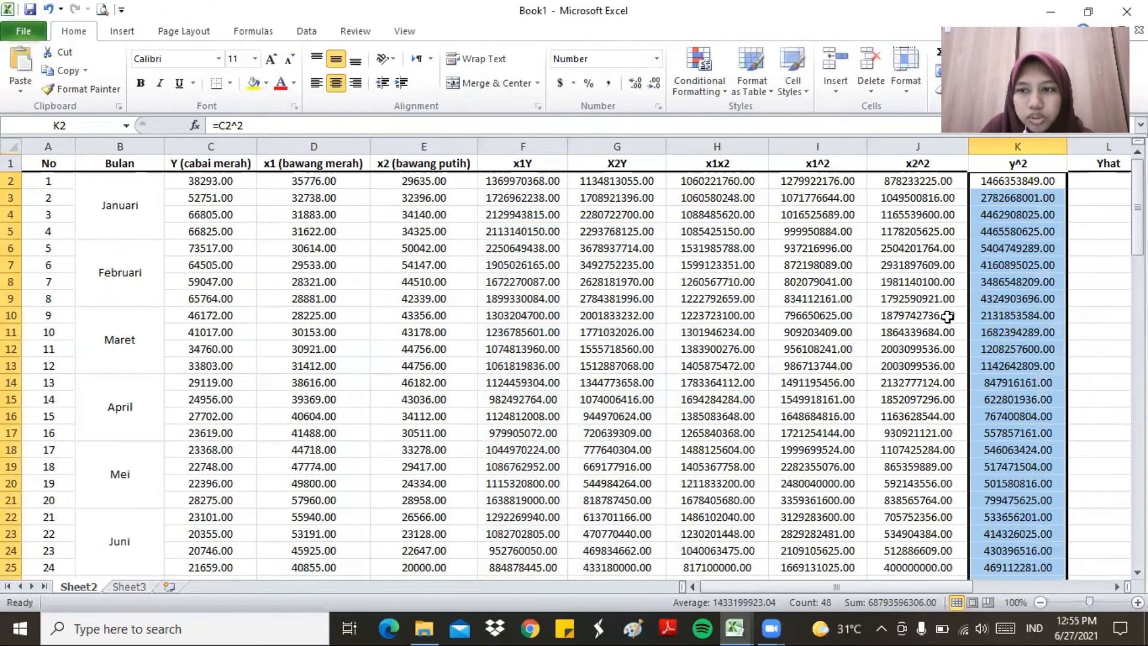
click(1082, 224)
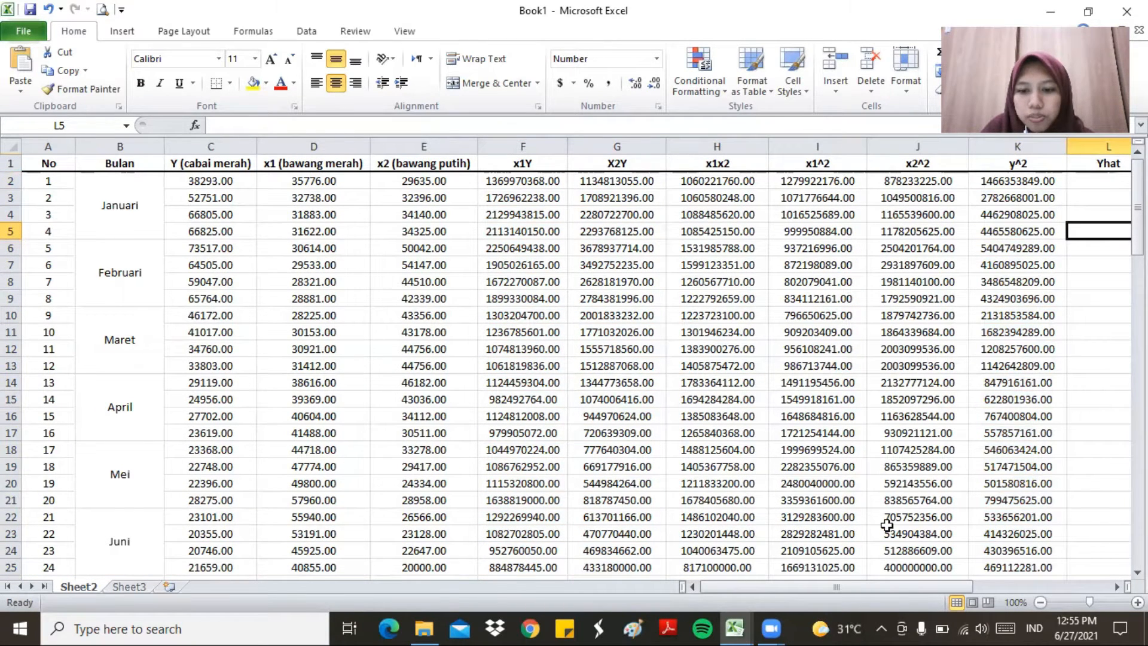
mouse_move(831, 587)
mouse_down()
mouse_move(897, 589)
mouse_move(818, 592)
mouse_up()
scroll(458, 406, down, 11)
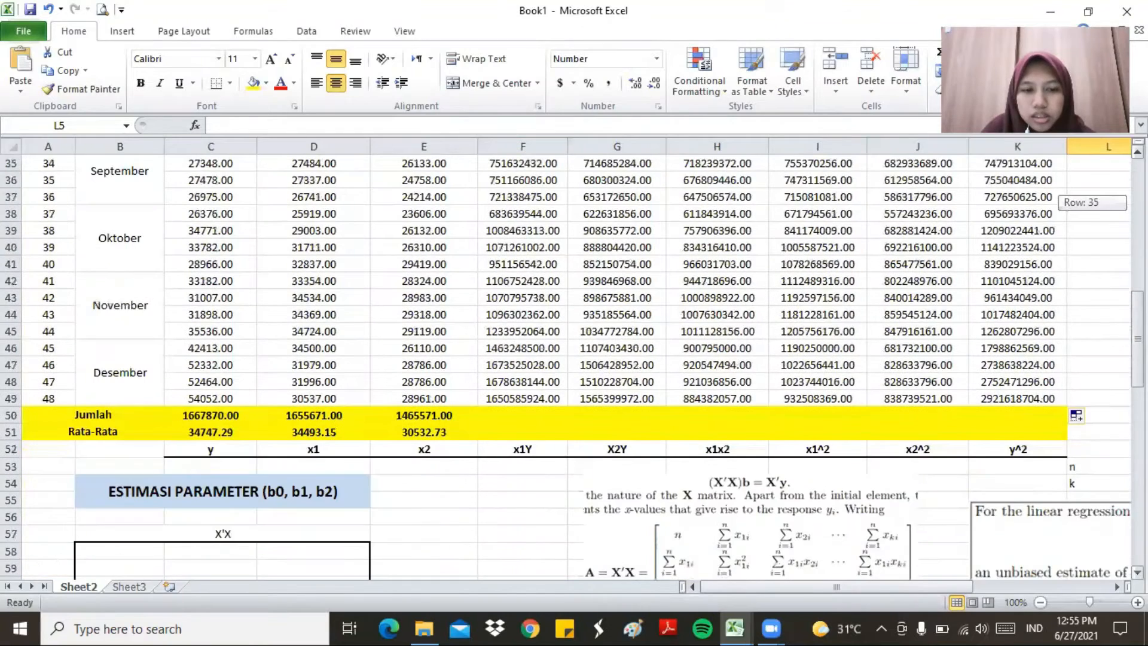
click(445, 415)
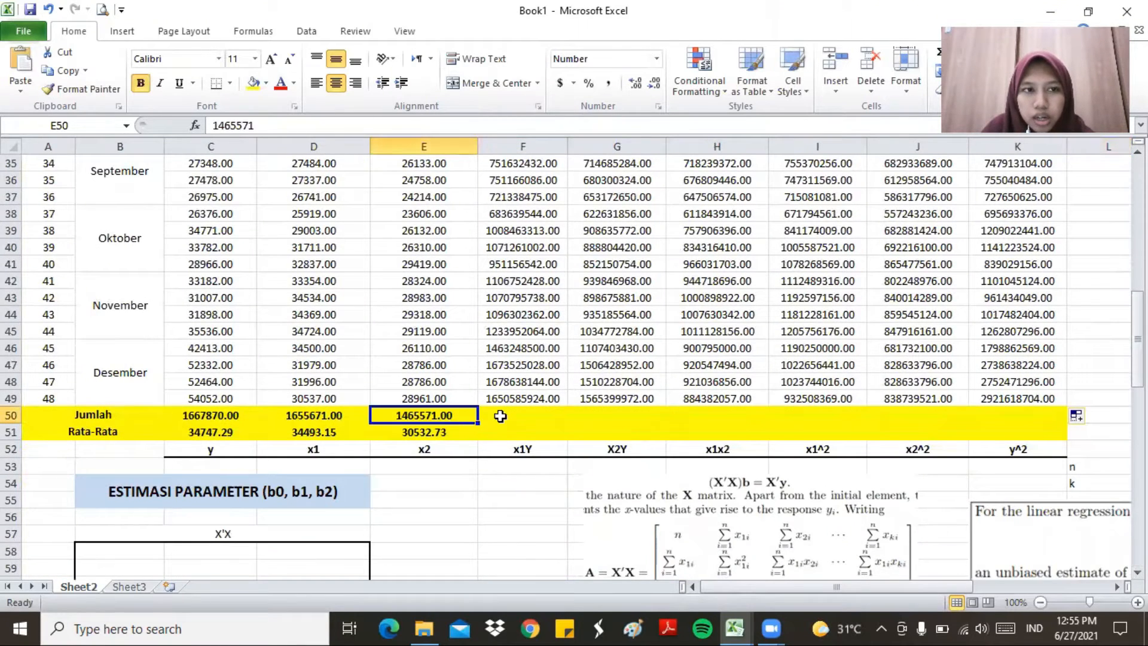
click(501, 416)
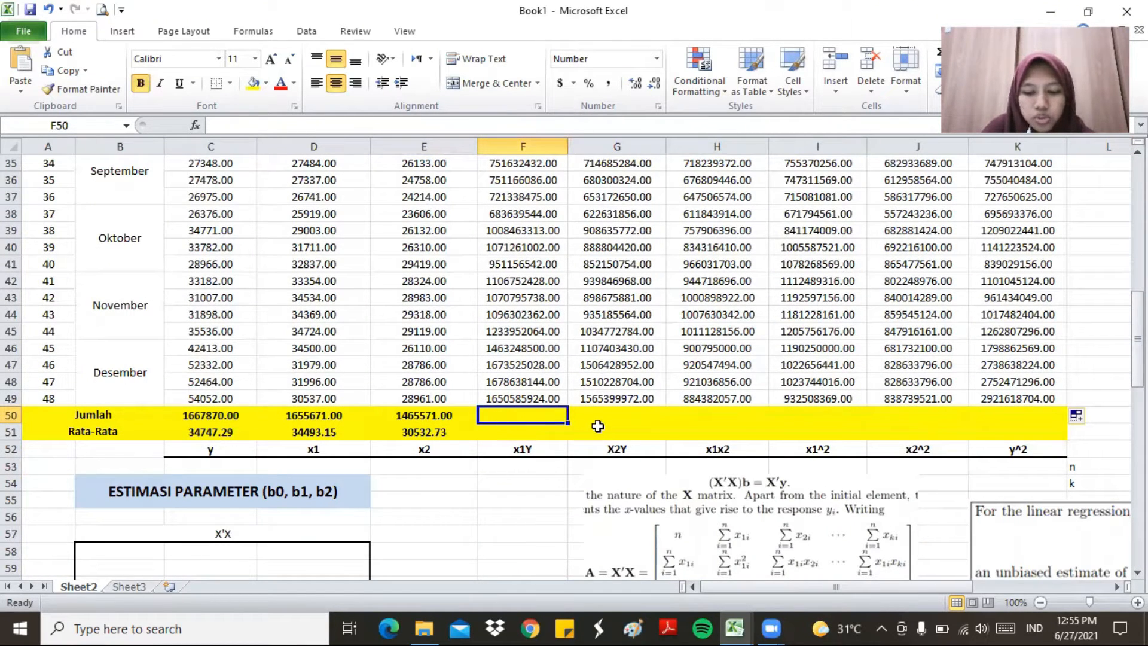
text(=SUM()
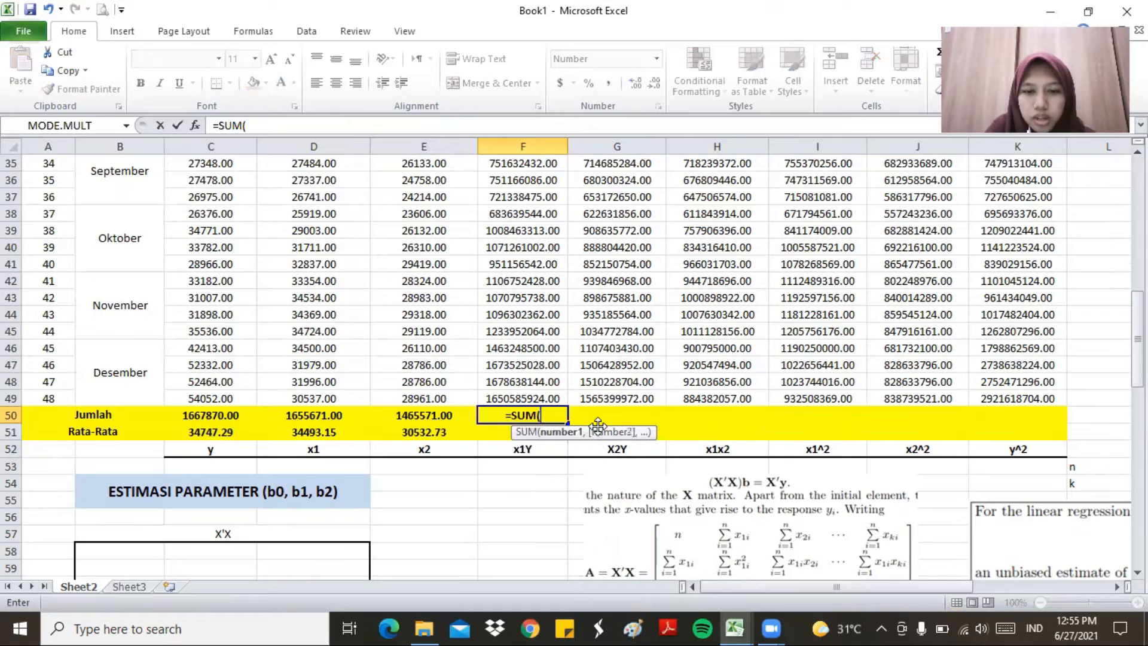
scroll(598, 425, up, 11)
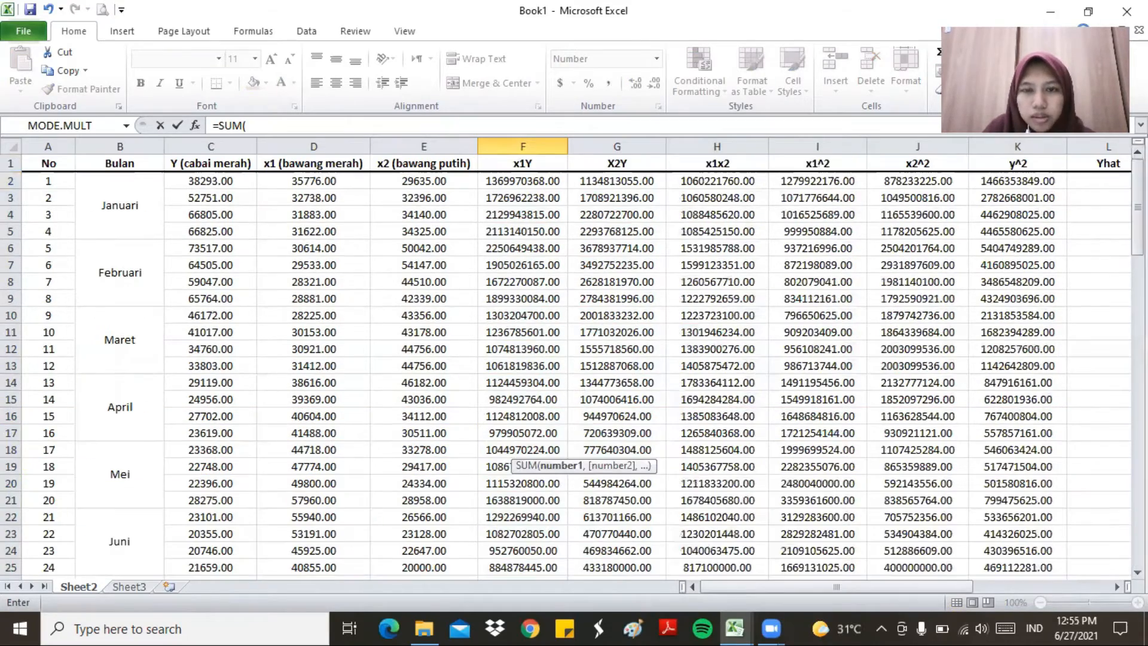
click(516, 183)
key(shift+Down)
key(shift+Down)
key(shift+Down)
key(shift+Down)
key(shift+Down)
key(shift+Down)
key(shift+Down)
key(shift+Down)
key(shift+Down)
key(shift+Down)
key(shift+Down)
key(shift+Down)
key(shift+Down)
key(shift+Down)
key(shift+Down)
key(shift+Down)
key(shift+Down)
key(shift+Down)
key(shift+Down)
key(shift+Down)
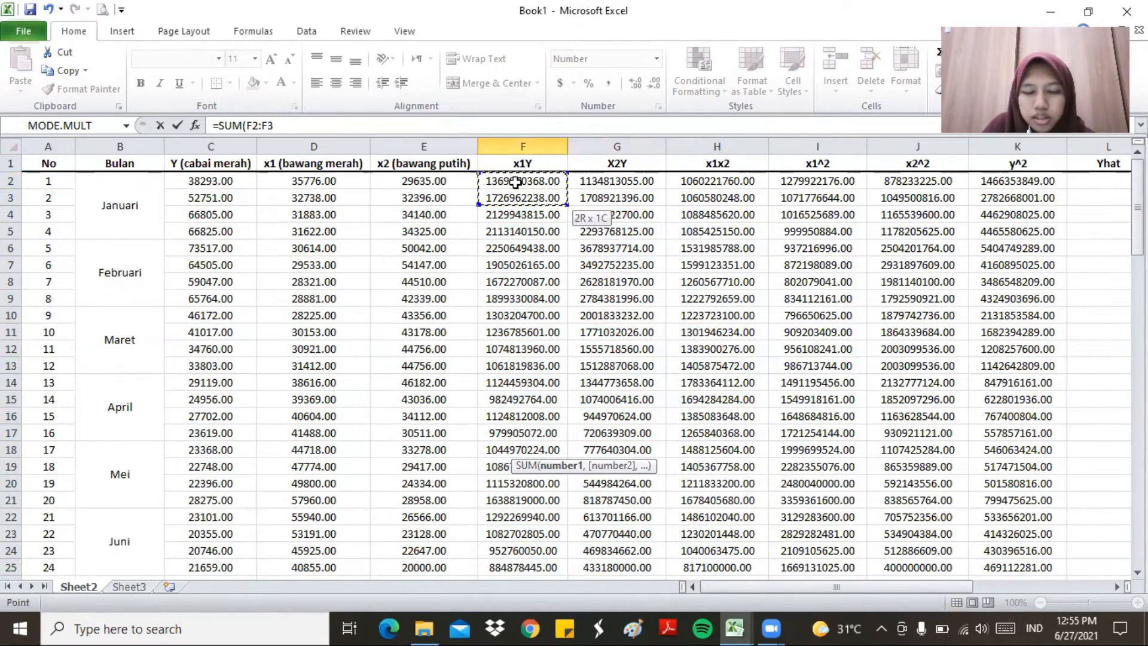
key(shift+Down)
key(shift+Down)
key(shift+Down)
key(shift+Down)
key(shift+Down)
key(shift+Down)
key(shift+Down)
key(shift+Down)
key(shift+Down)
key(shift+Down)
key(shift+Down)
key(shift+Down)
key(shift+Down)
key(shift+Down)
key(shift+Down)
key(shift+Down)
key(shift+Down)
key(shift+Down)
key(shift+Down)
key(shift+Down)
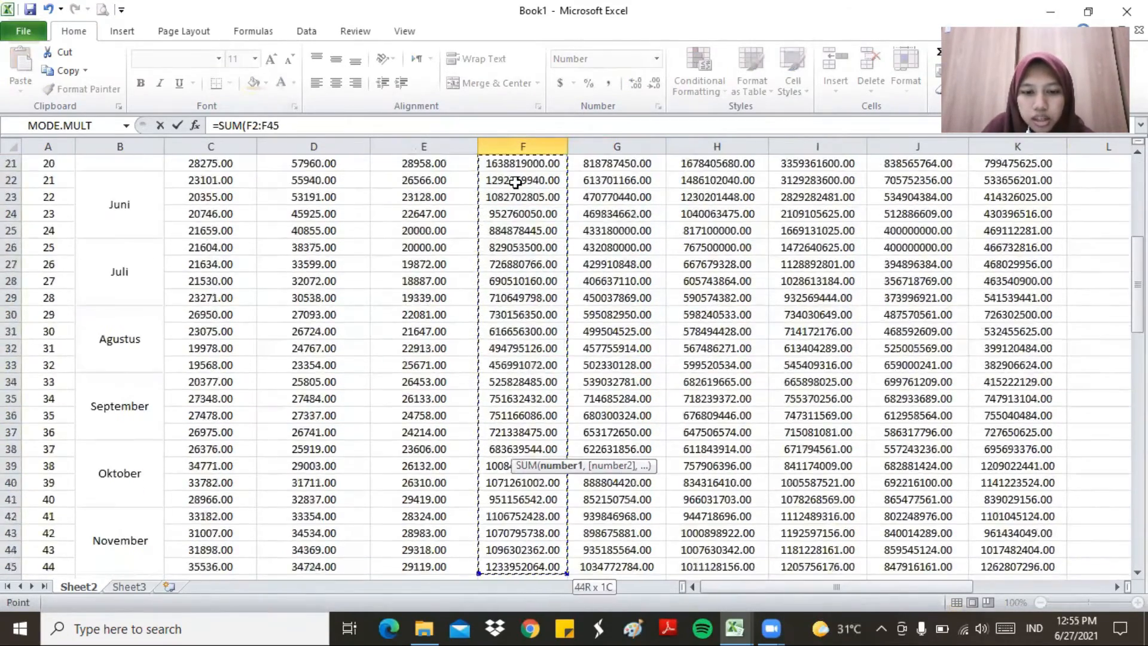
key(shift+Up)
key(shift+Up)
key(shift+Up)
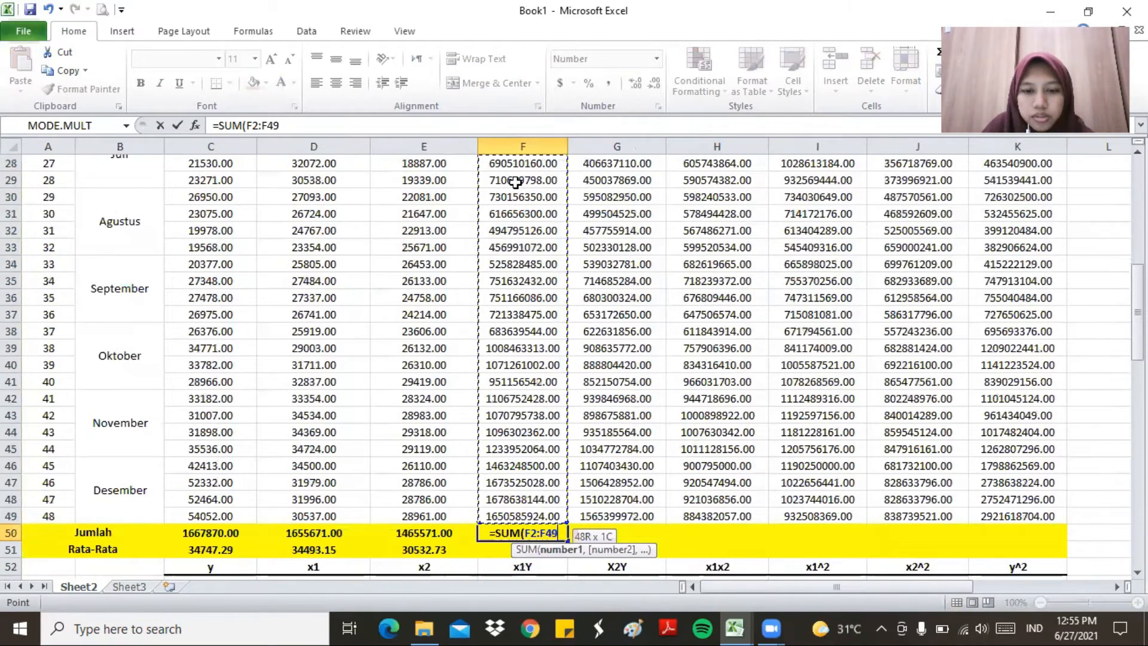
text())
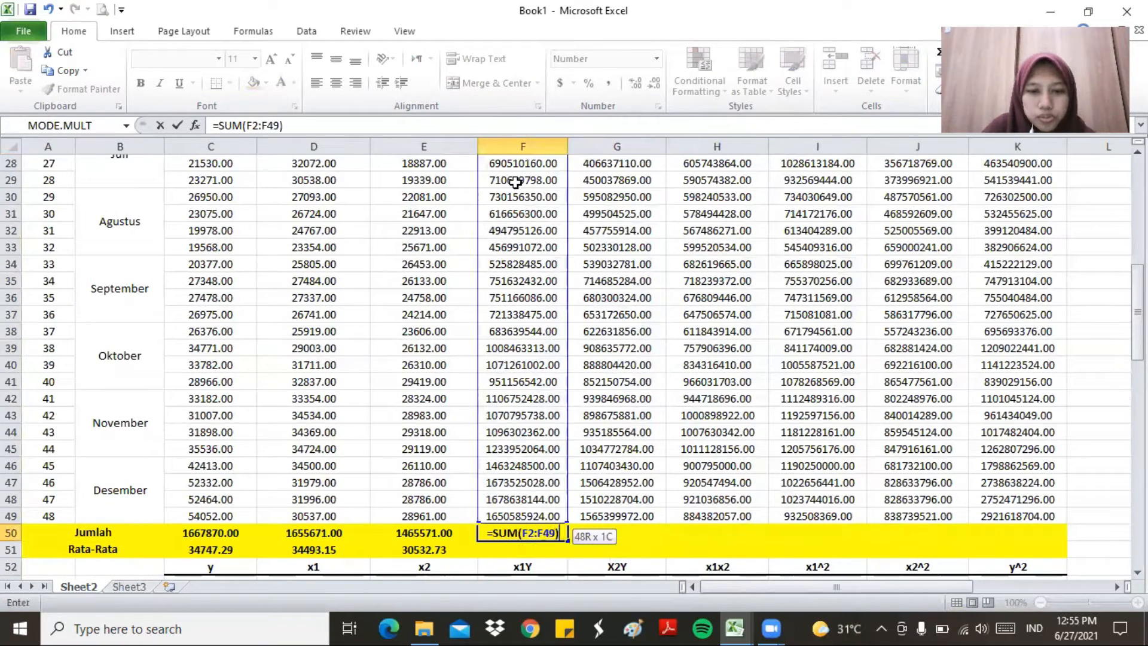
key(Return)
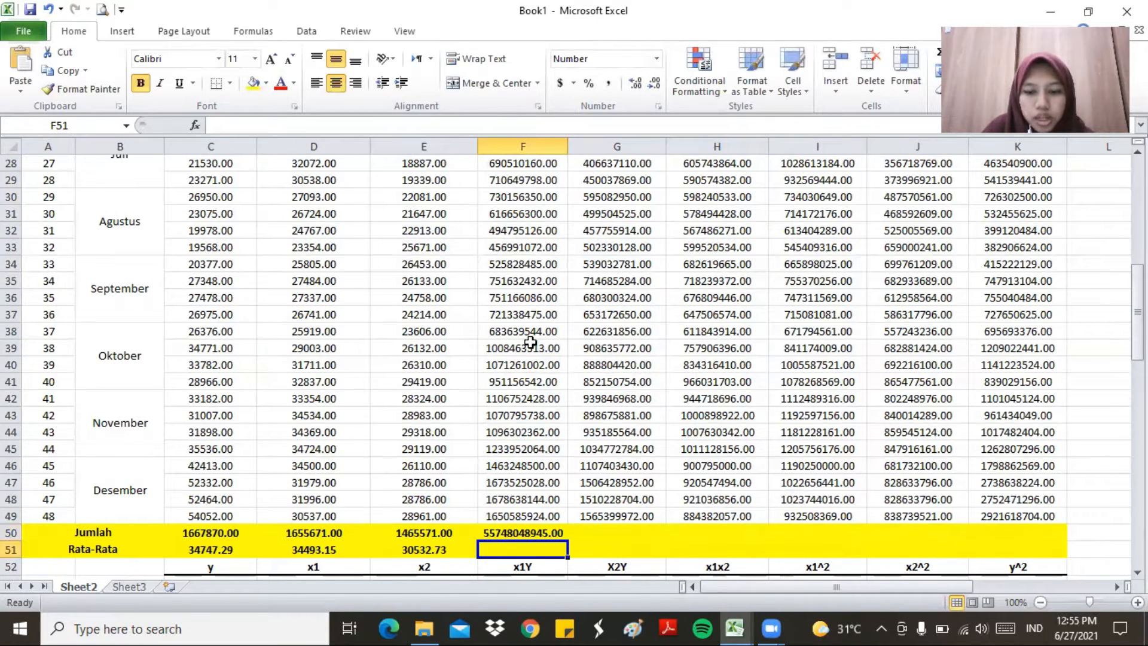
- Average the x1Y column in the Rata-Rata row by entering =AVERAGE(F2:F49) in F51
text(=AVERAGE)
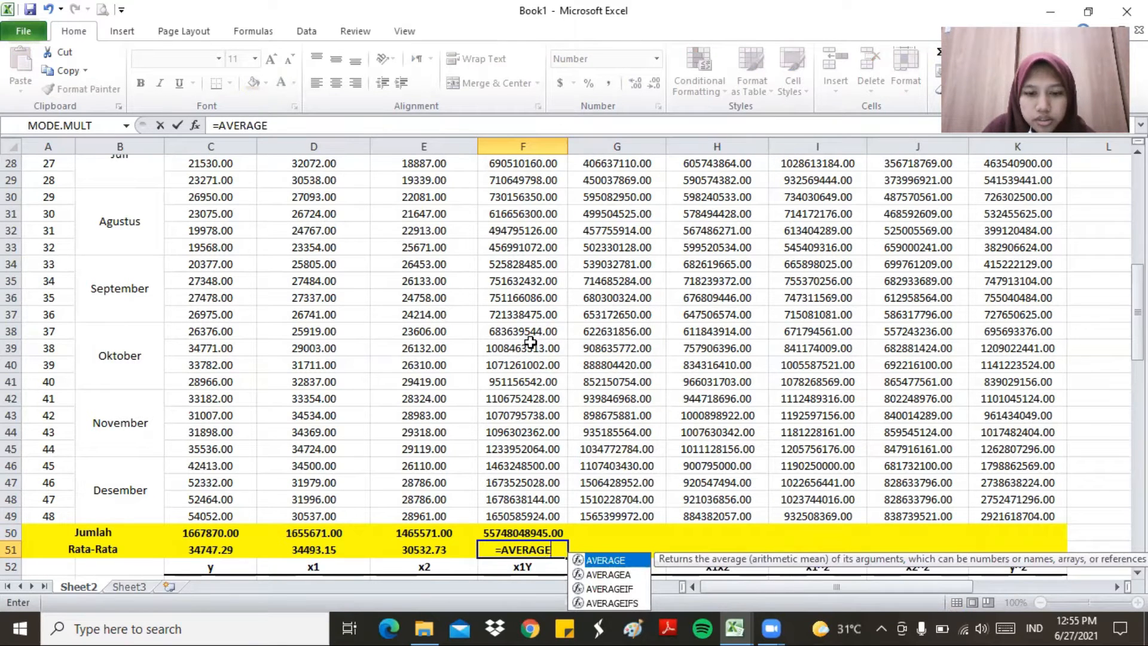
text(()
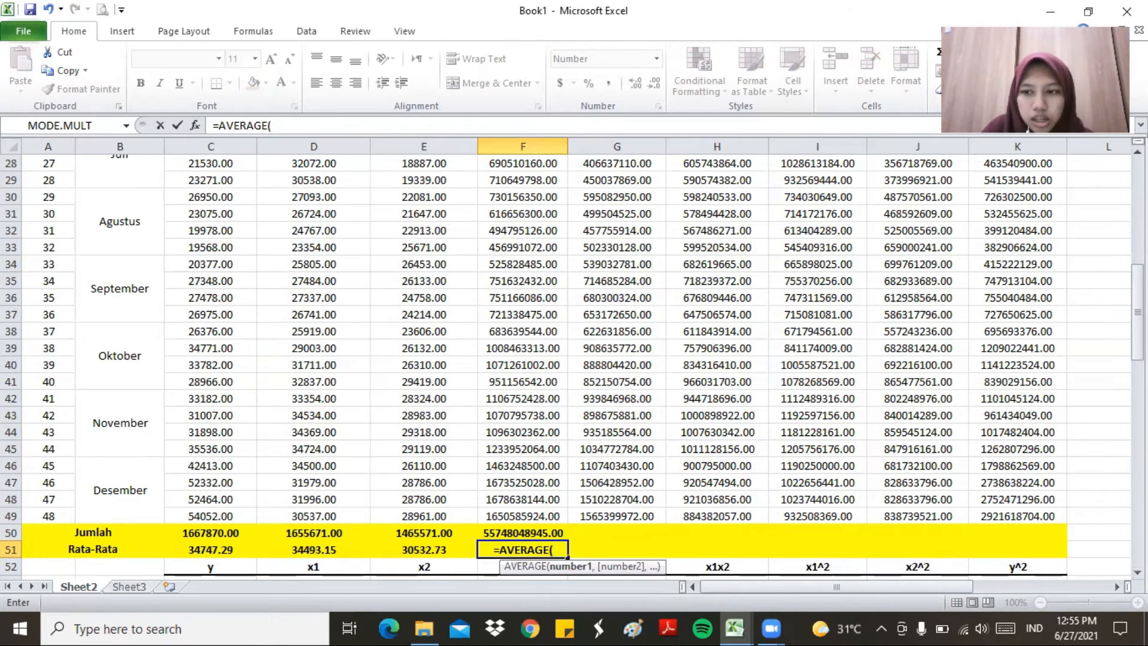
scroll(538, 359, up, 9)
click(546, 184)
drag(545, 185, 545, 553)
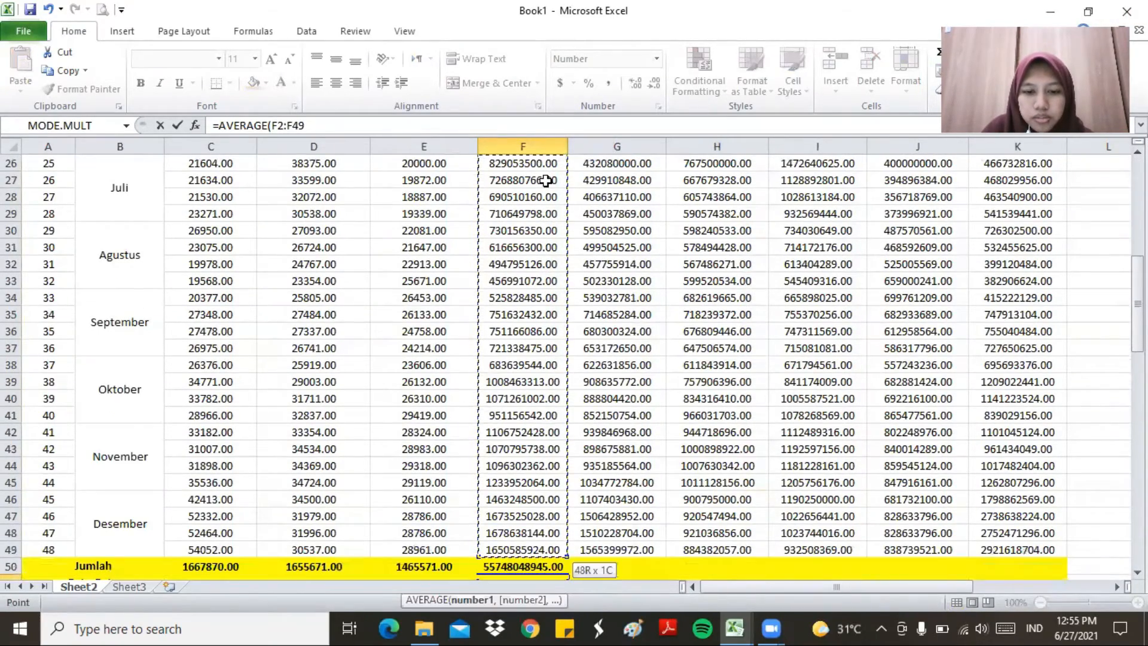
text())
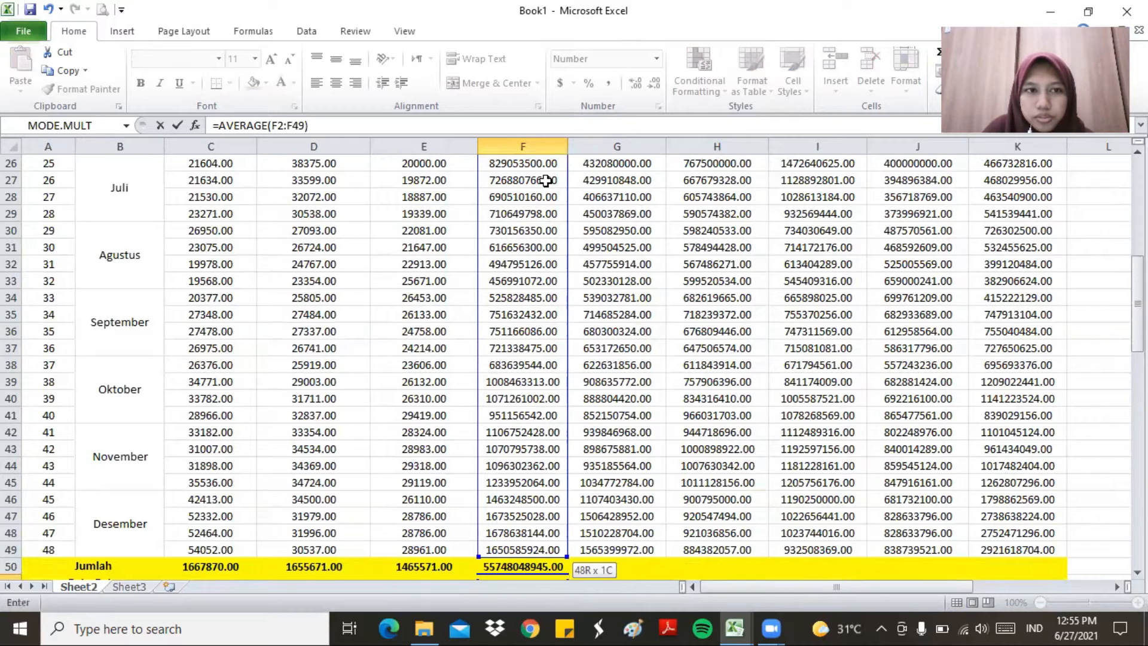
key(Return)
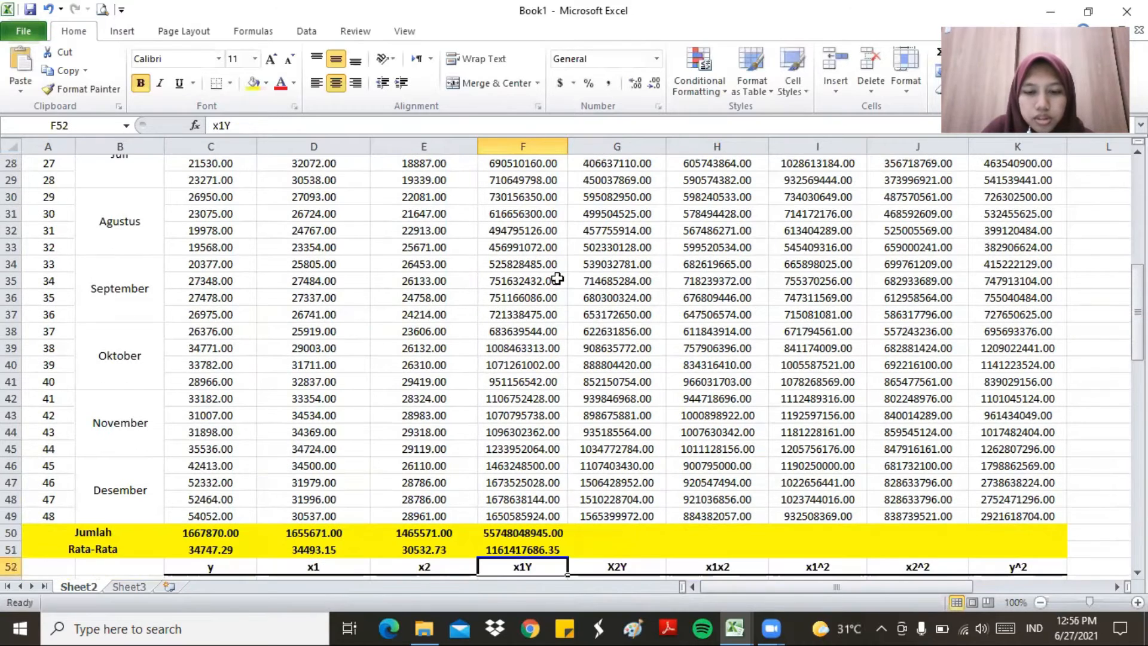
- Fill the x1Y total in F50 and average in F51 across to column K in the Jumlah and Rata-Rata rows
click(538, 533)
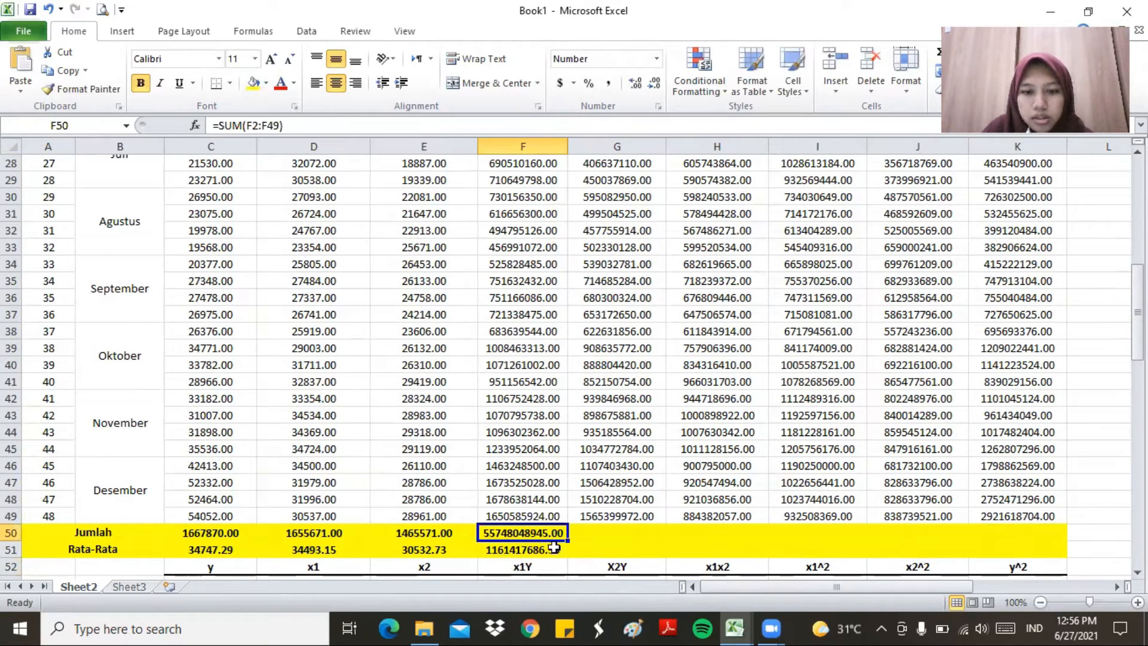
drag(566, 540, 1052, 542)
click(525, 551)
drag(569, 559, 1029, 559)
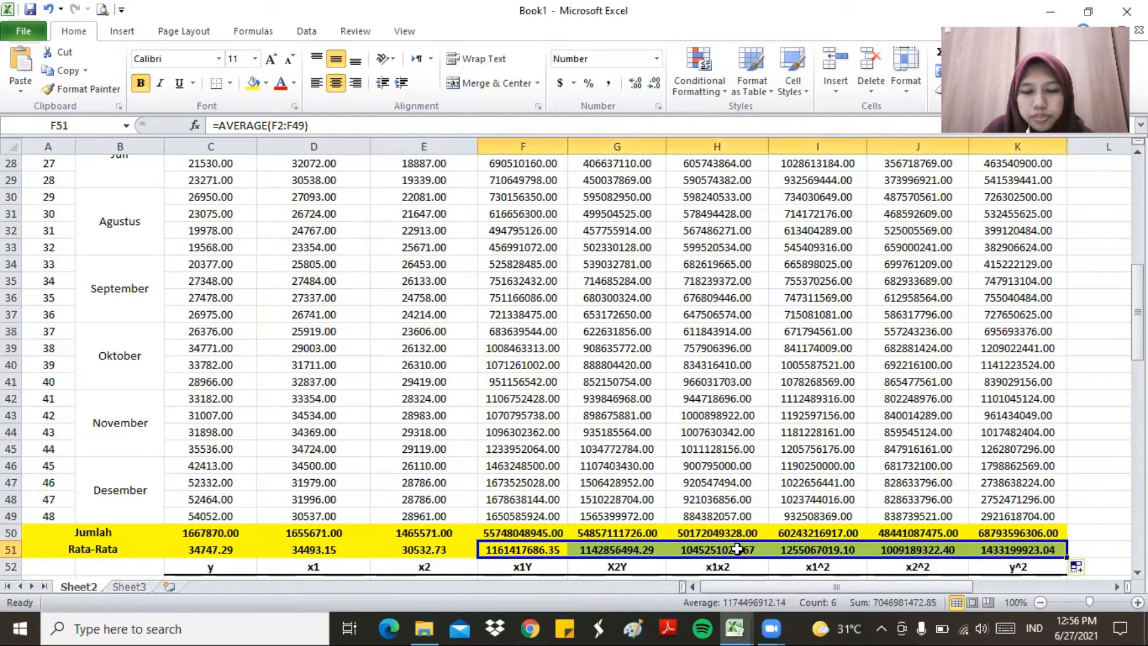
click(1088, 466)
- Enter a reference to the sample size n in B58 as the first element of the X'X matrix
drag(1138, 330, 1138, 391)
click(110, 320)
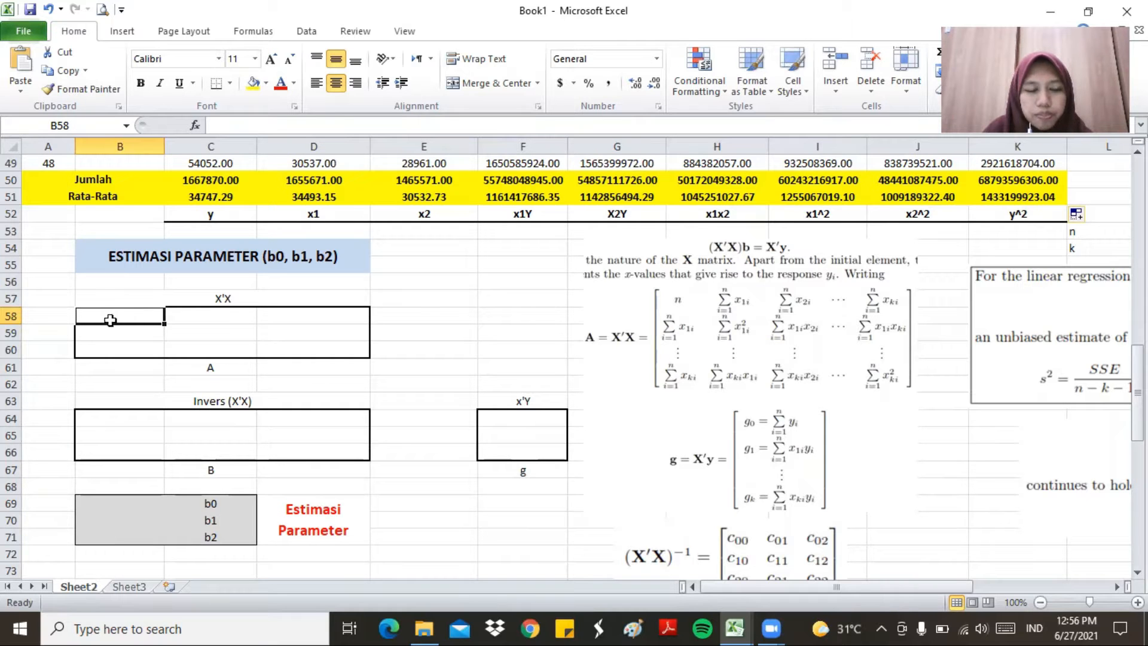
text(=)
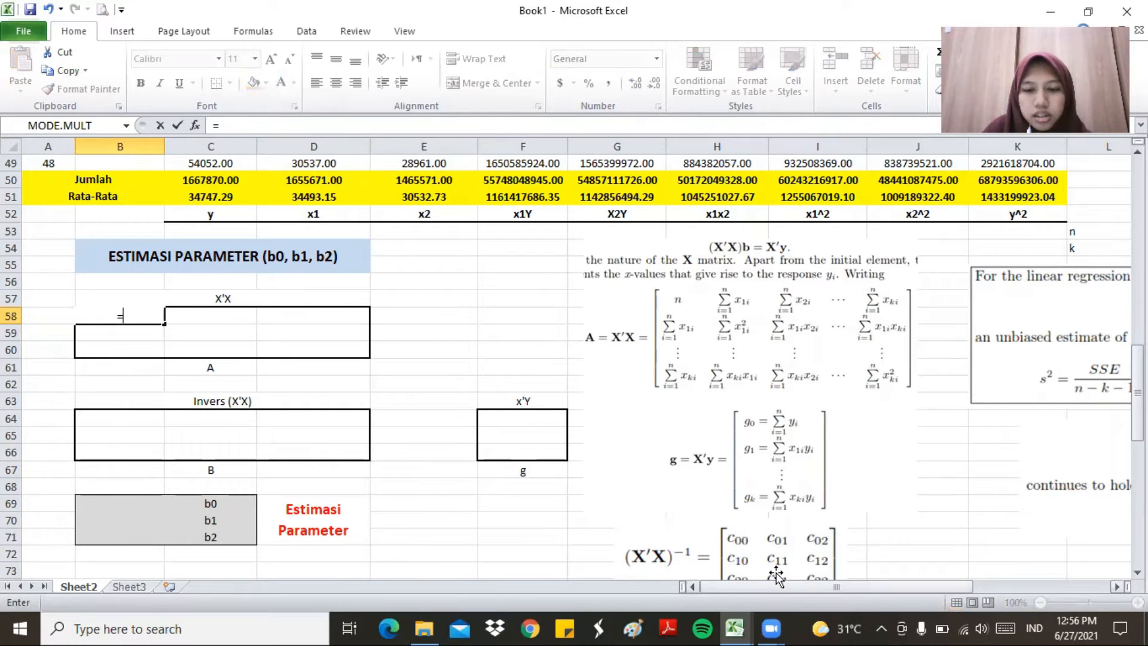
drag(775, 581, 776, 581)
click(1061, 232)
key(Return)
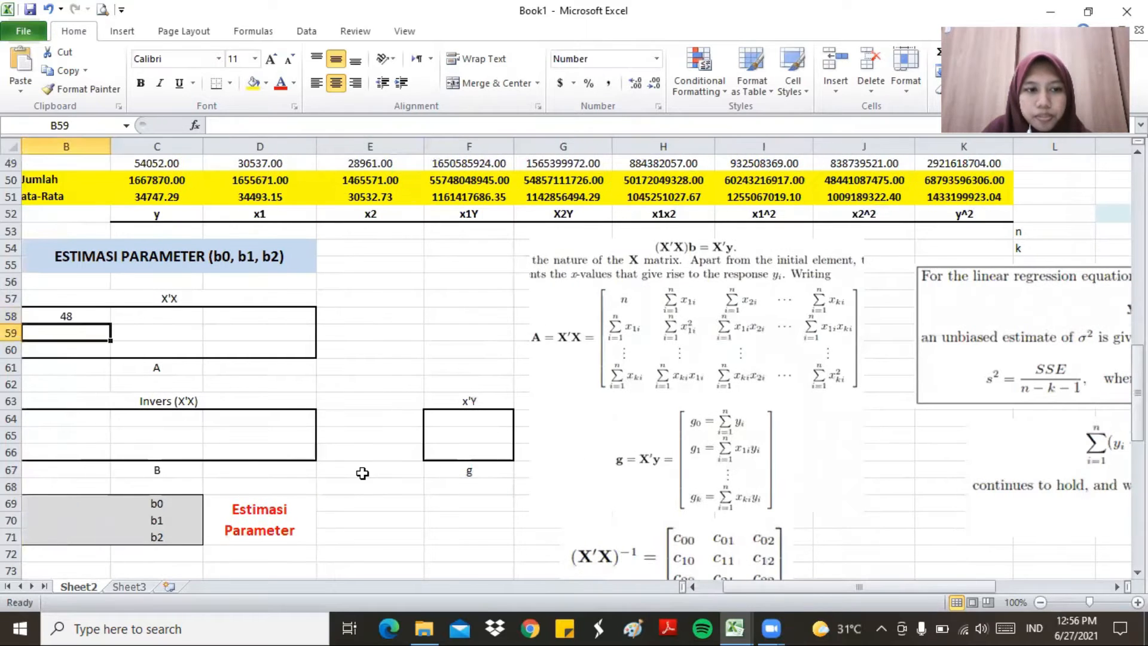
- Complete the first row of the X'X matrix with the x1 total, =D50, in C58 and the x2 total, =E50, in D58
click(160, 310)
text(=)
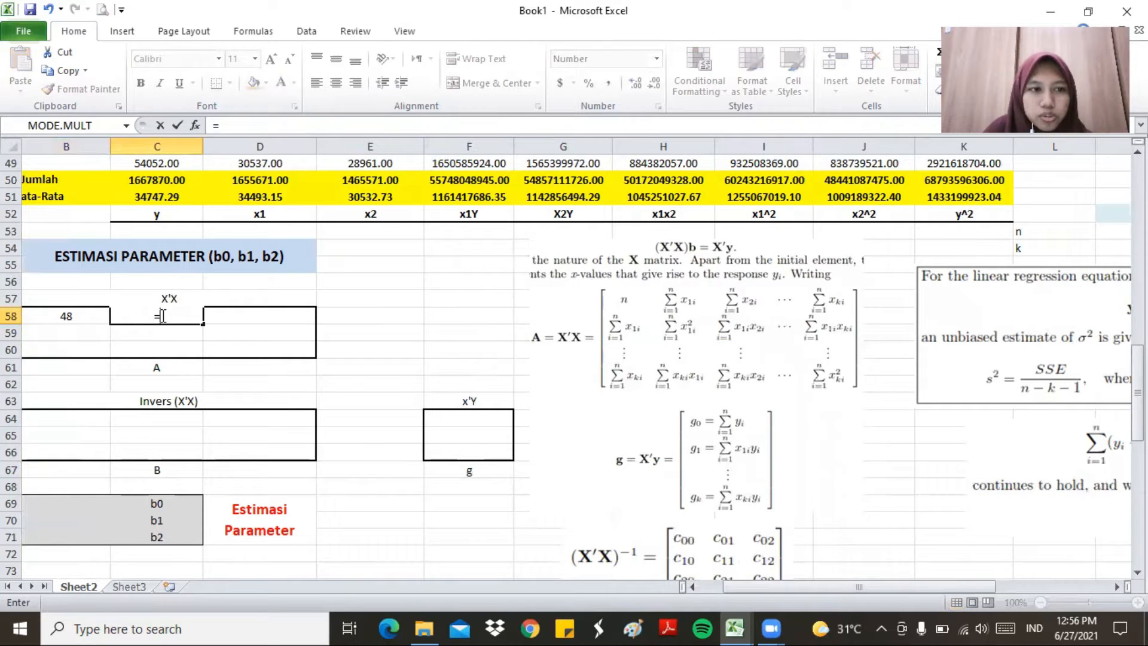
click(270, 180)
key(Return)
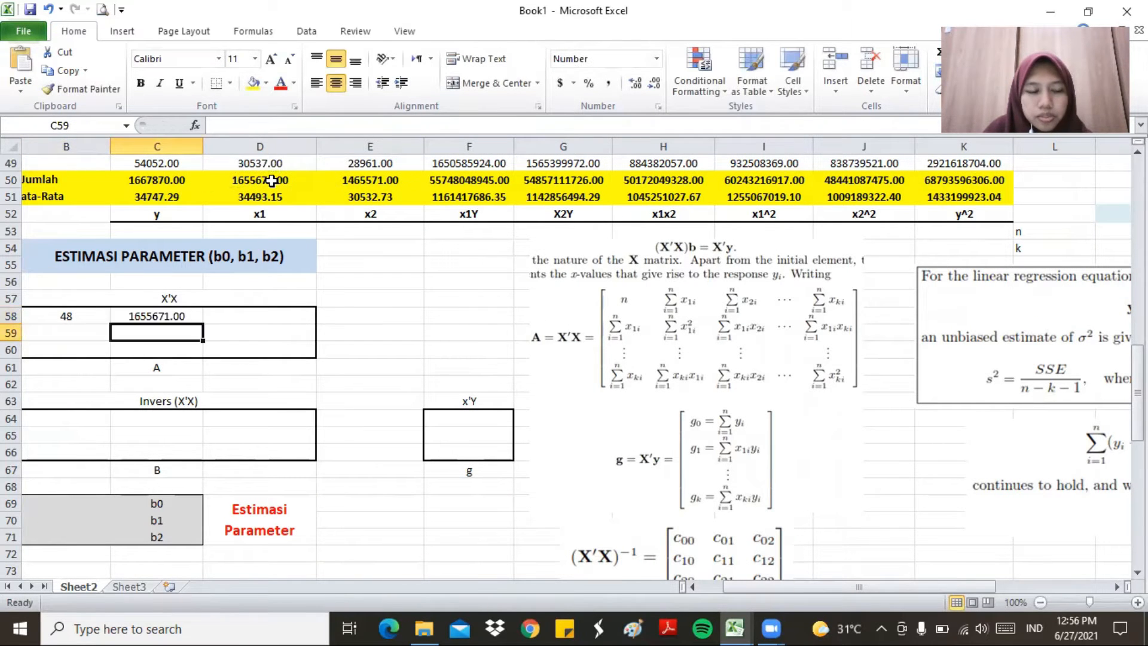
click(282, 310)
text(=)
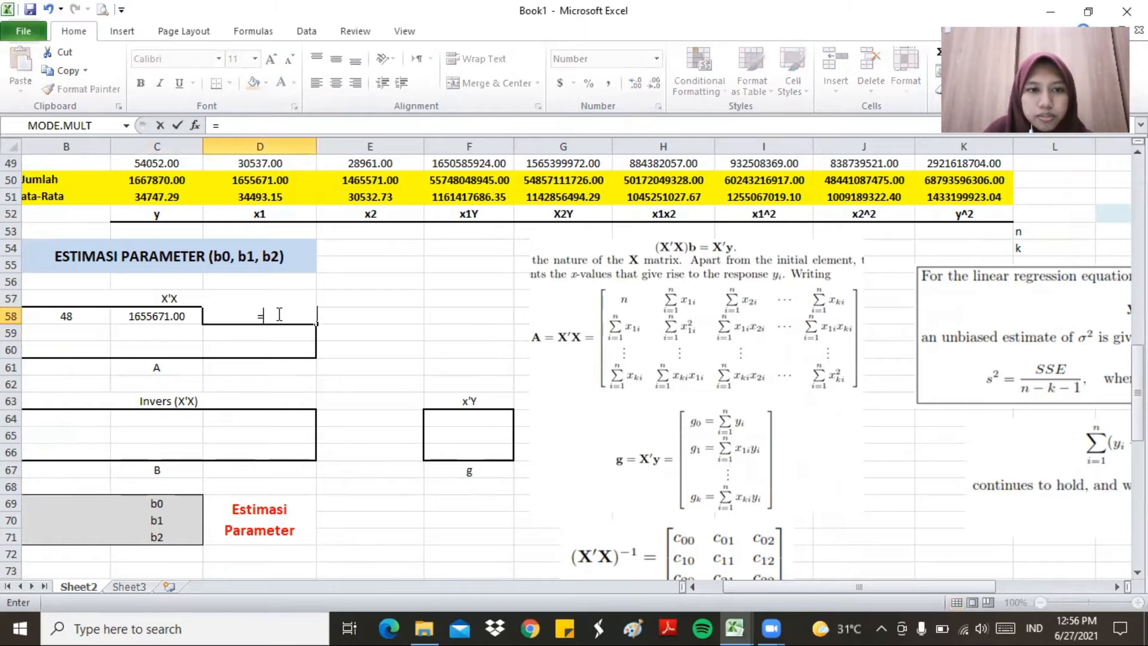
click(358, 183)
key(Return)
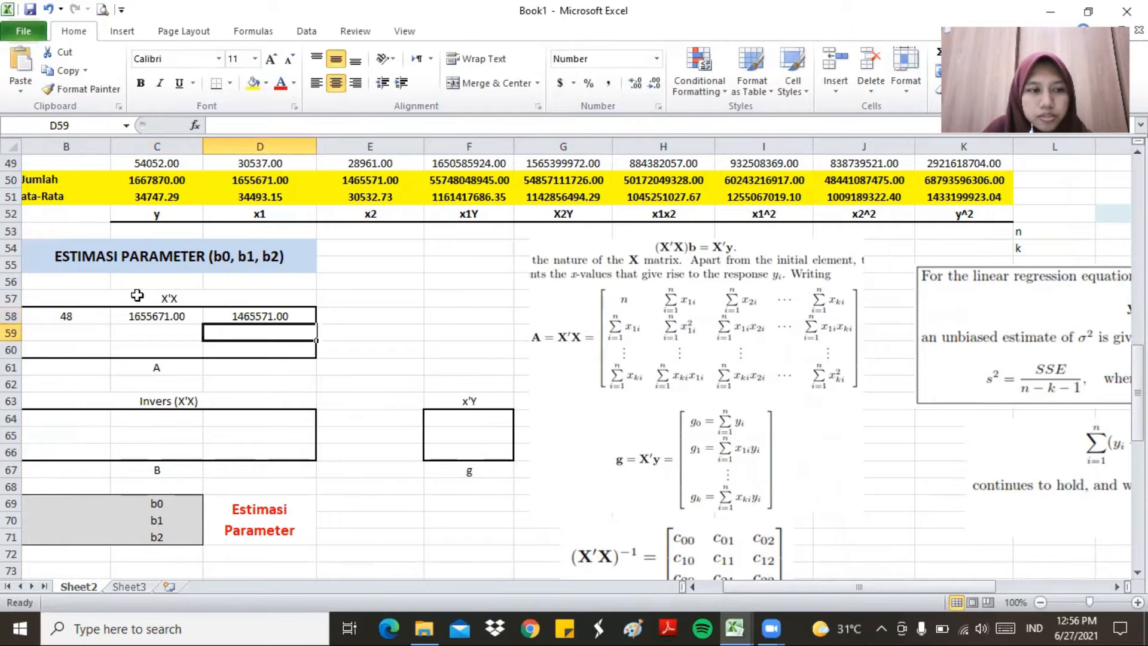
- Complete the first column of the X'X matrix with the x1 total, =D50, in B59 and the x2 total, =E50, in B60
click(83, 332)
text(=)
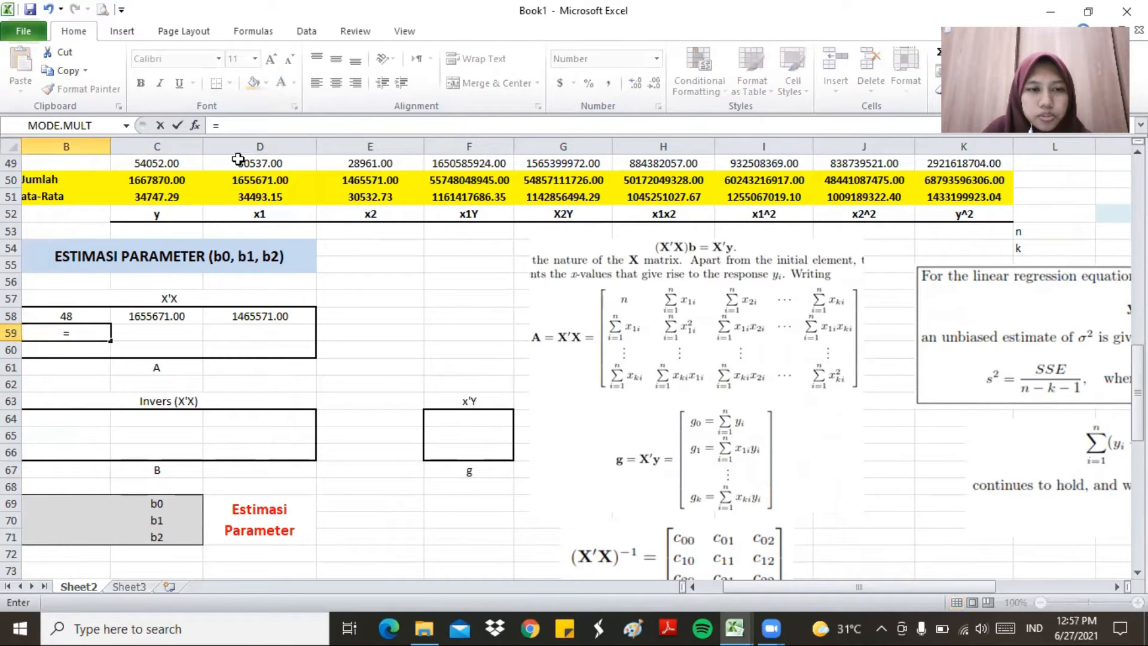
click(269, 181)
key(Return)
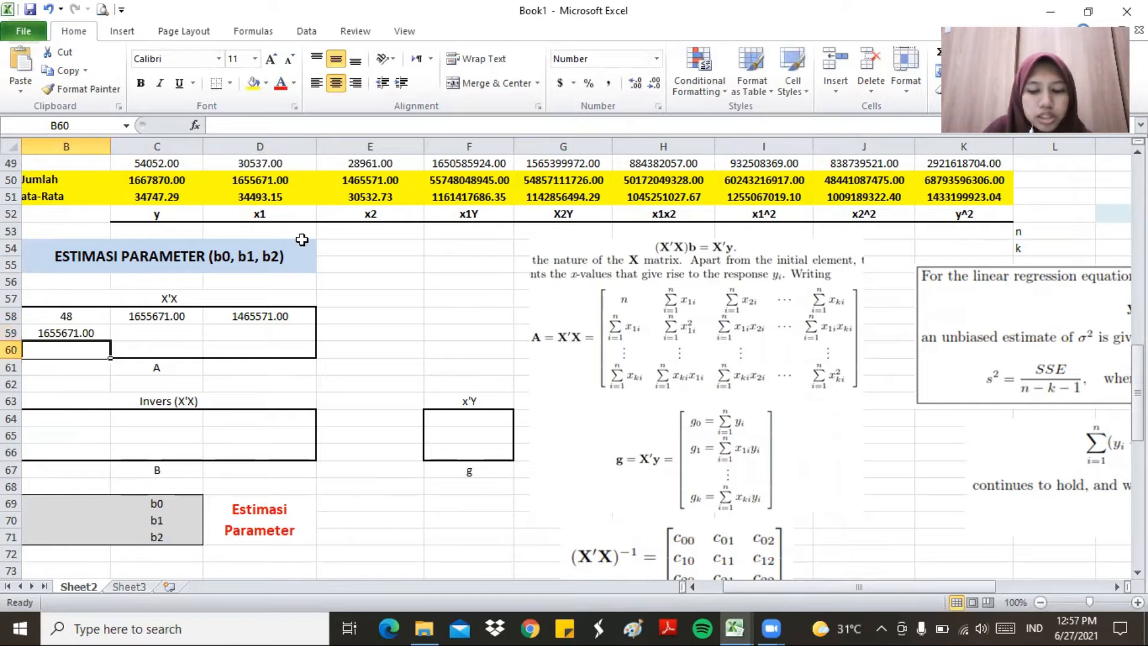
text(=)
click(384, 182)
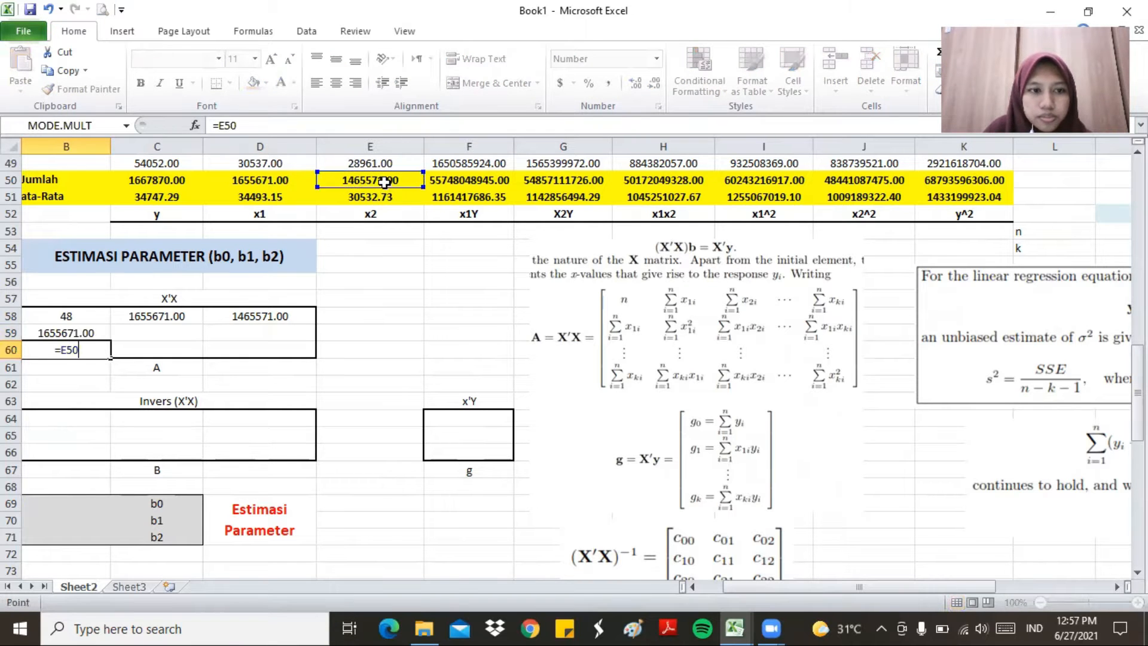
key(Return)
- Enter the squared totals on the X'X diagonal: x1^2 with =I50 in C59 and x2^2 with =J50 in D60
click(159, 333)
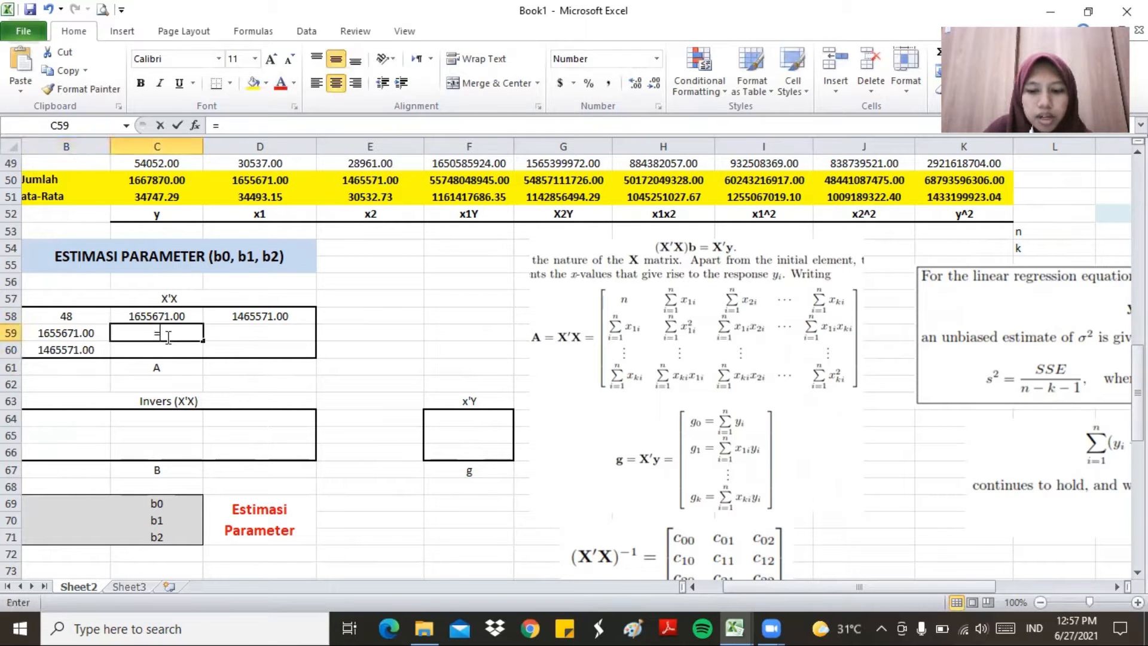
text(=)
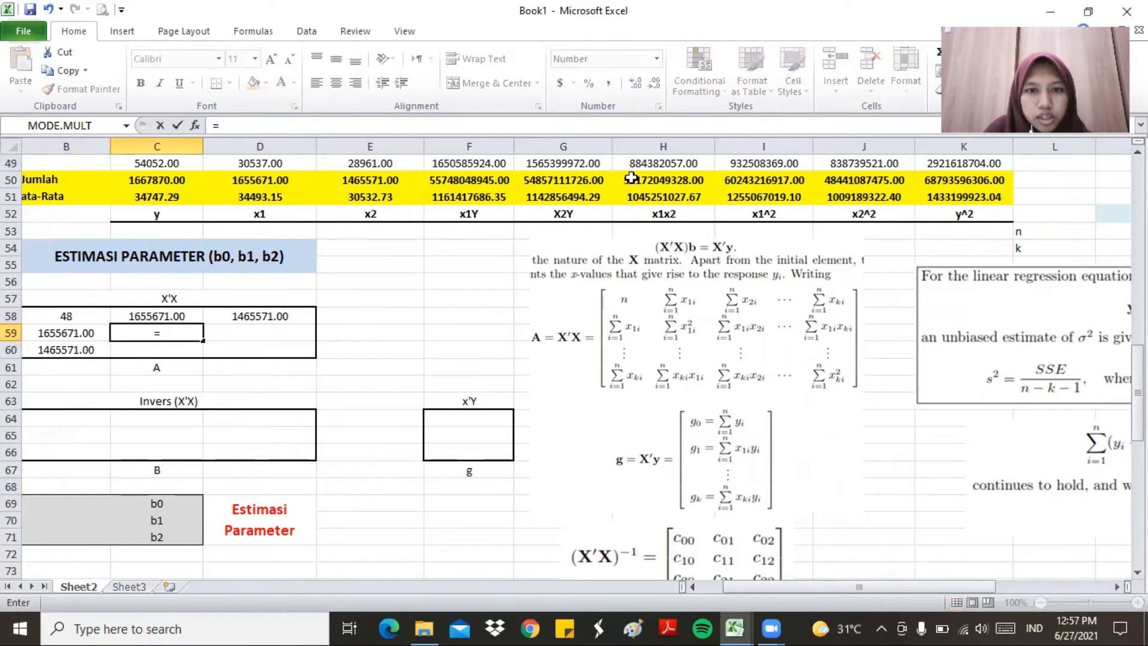
click(775, 181)
key(Return)
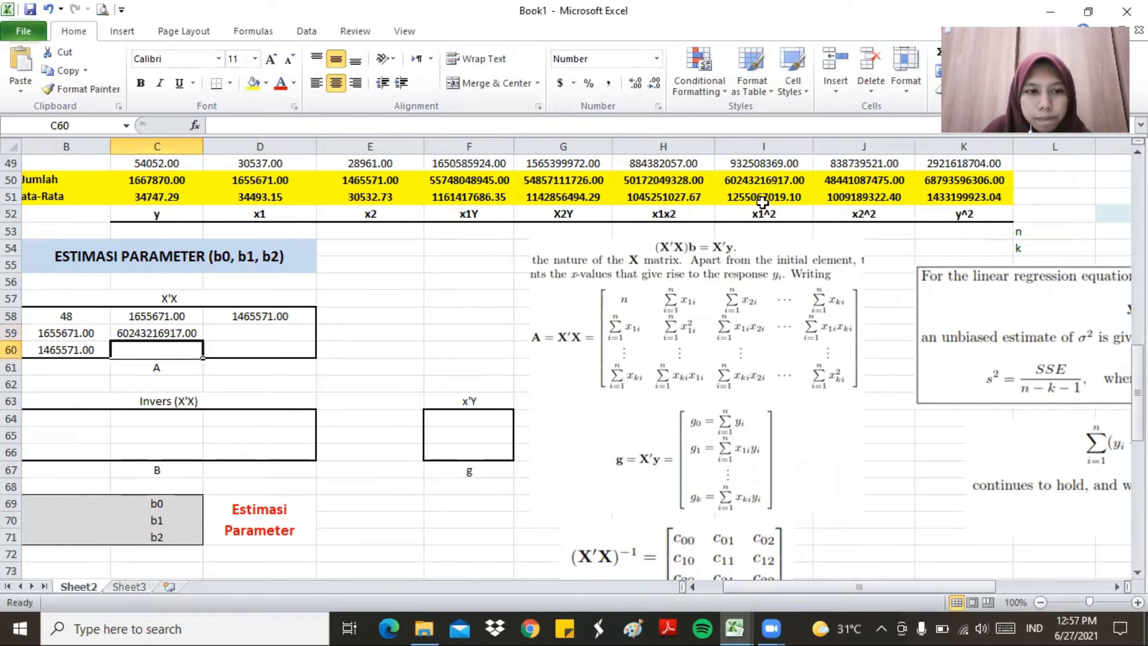
click(288, 349)
text(=)
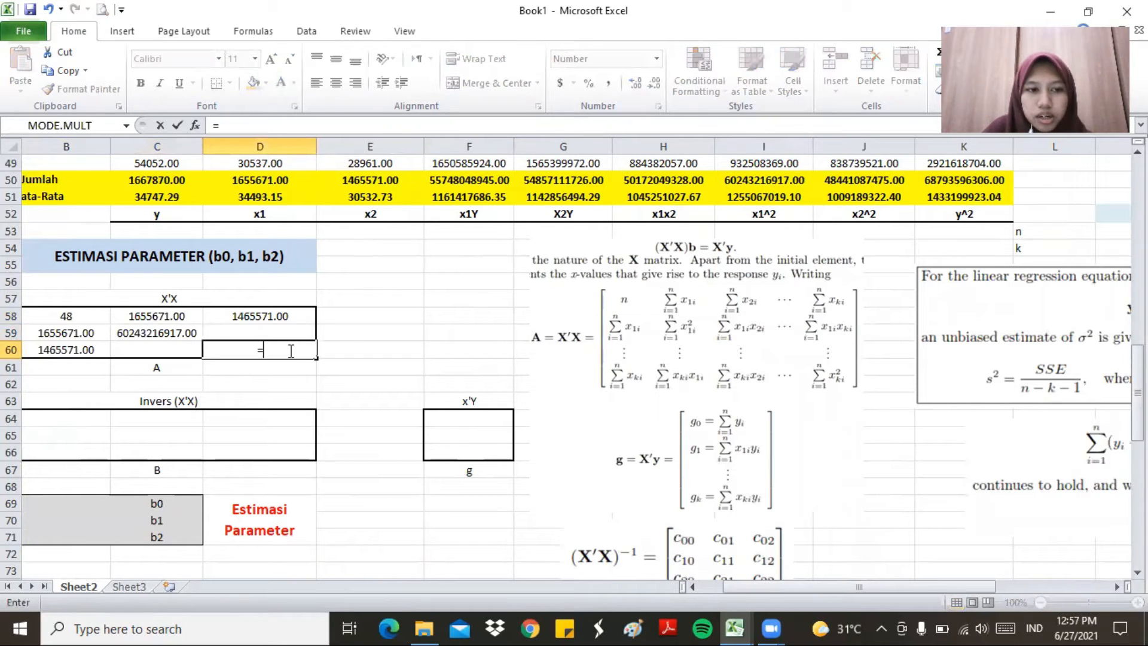
click(884, 180)
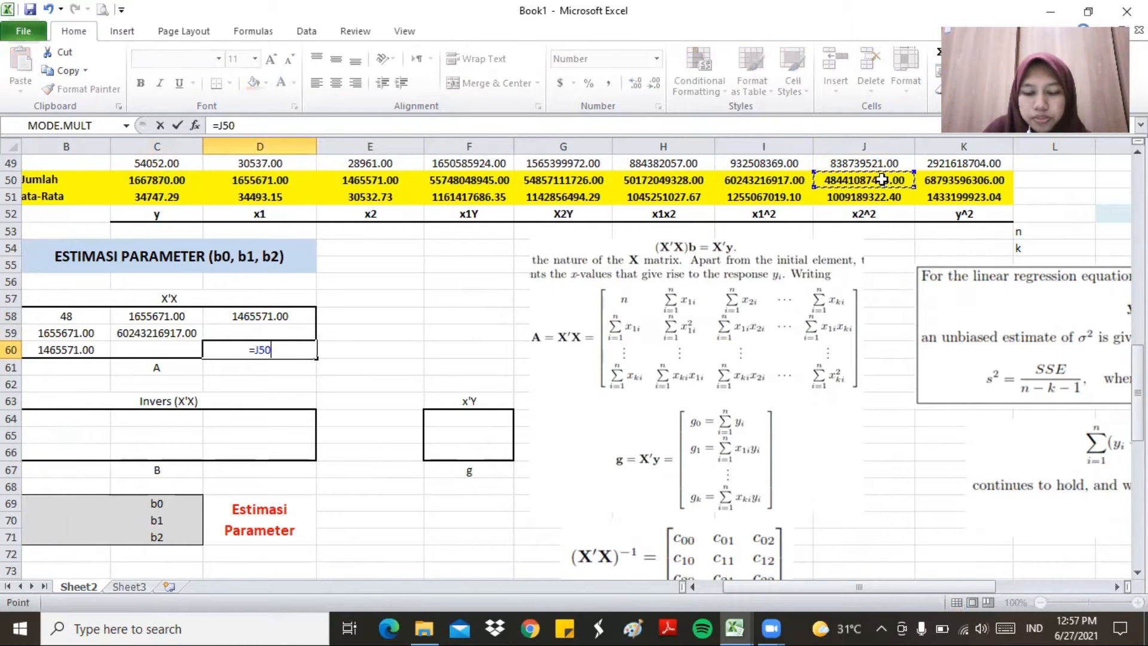
key(Return)
- Enter the x1x2 total, =H50, in the remaining X'X matrix cells D59 and C60
click(275, 334)
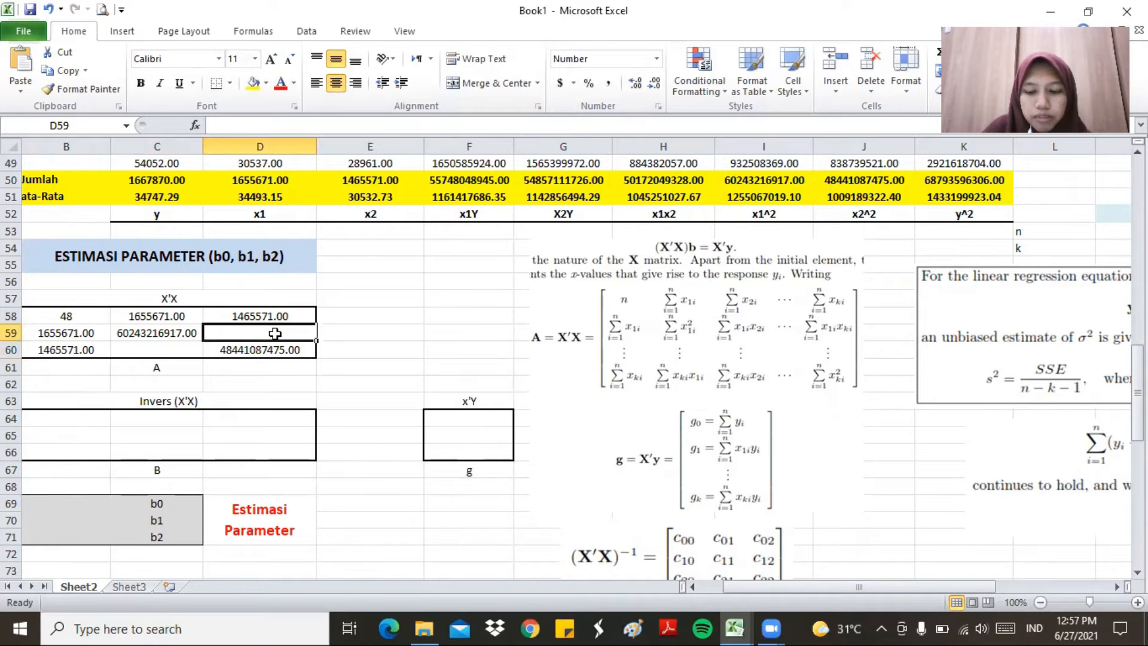
text(=)
click(663, 179)
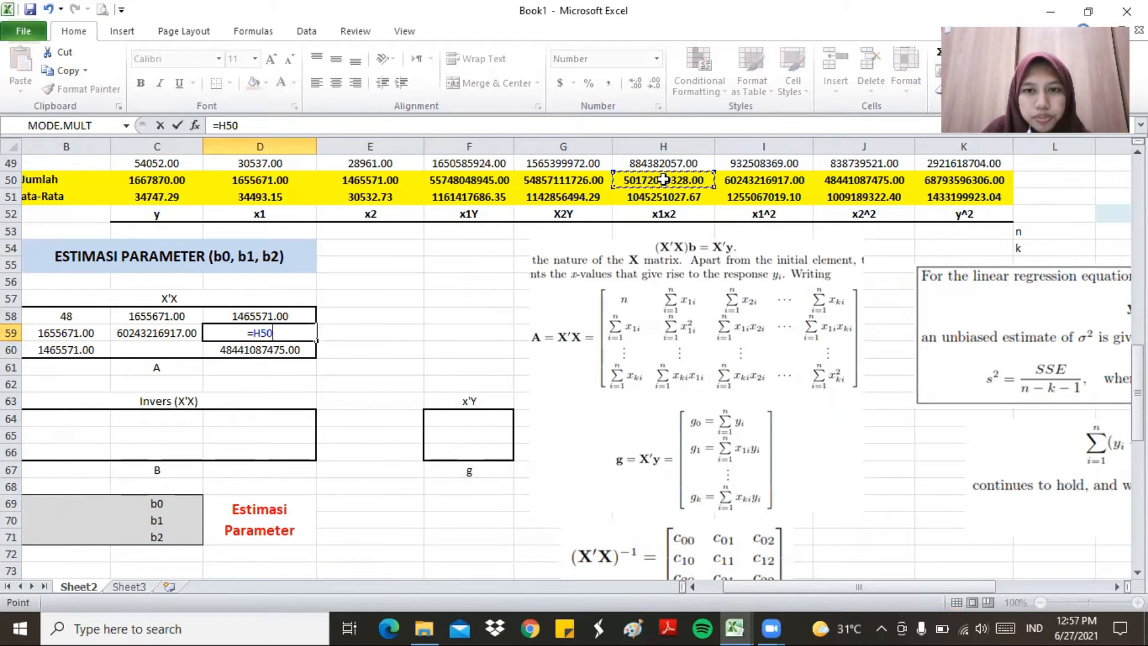
key(Return)
click(178, 350)
text(=)
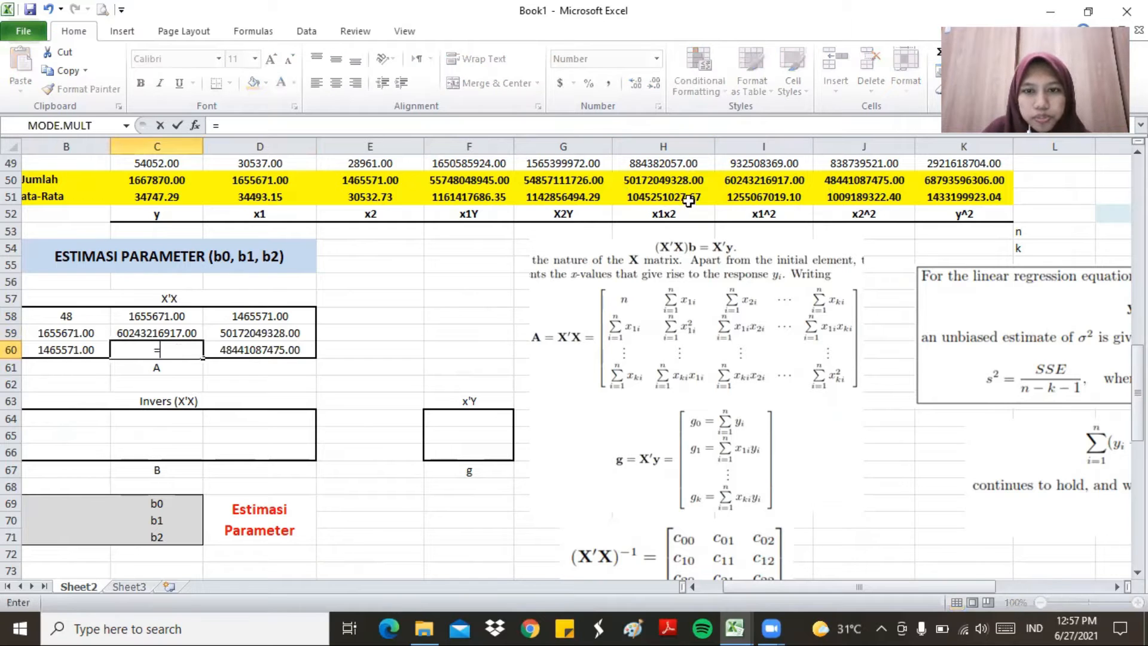
click(663, 179)
key(Return)
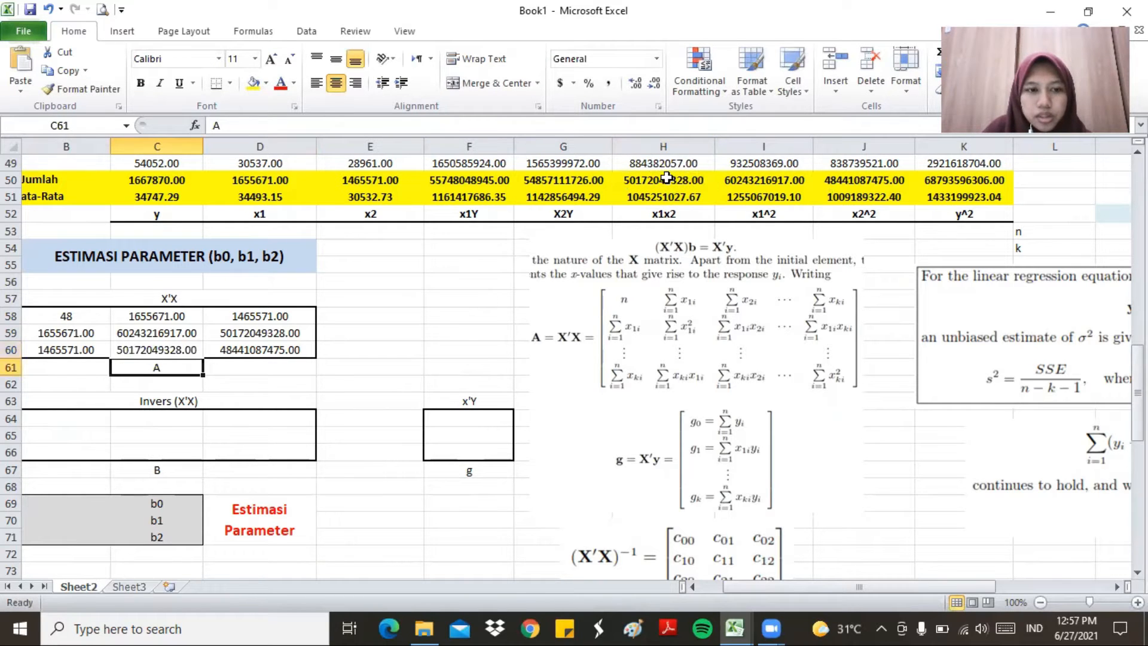
- Calculate the inverse of X'X in B64:D66 with the array formula =MINVERSE(B58:D60)
drag(802, 581, 802, 581)
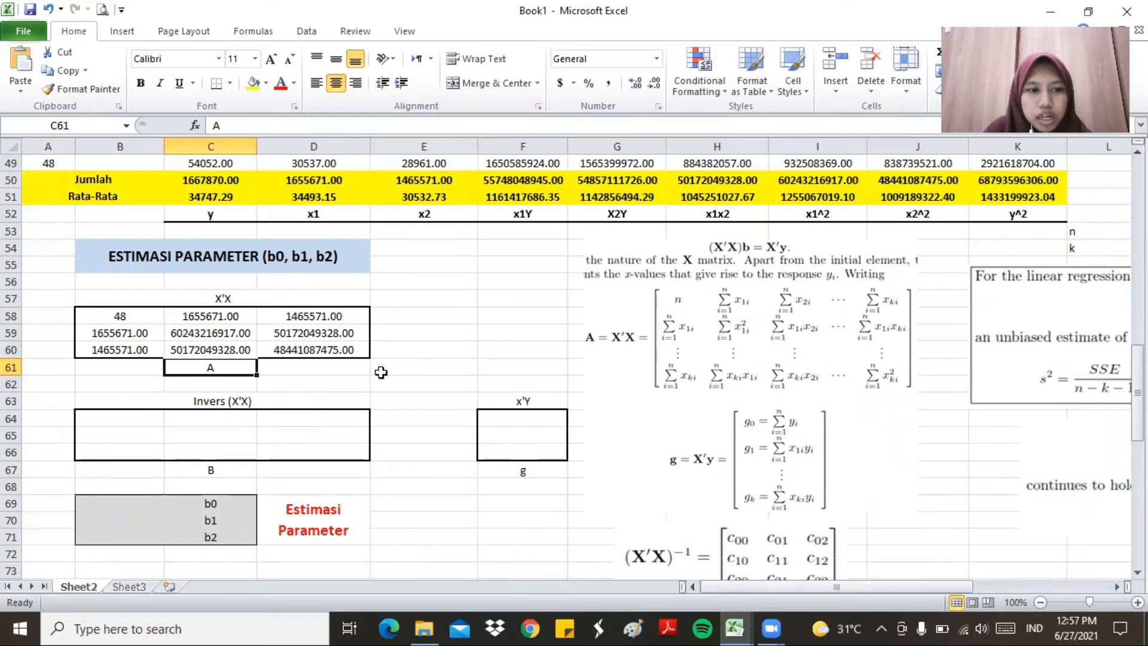
click(139, 422)
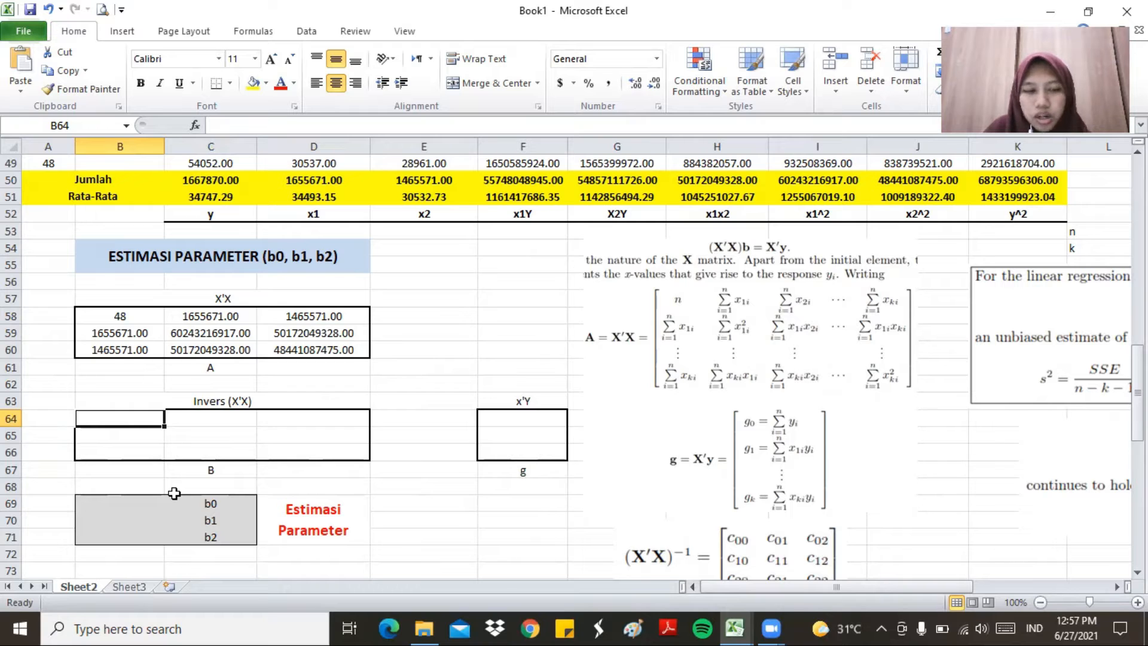
key(shift+Right)
key(shift+Right)
key(shift+Down)
key(shift+Down)
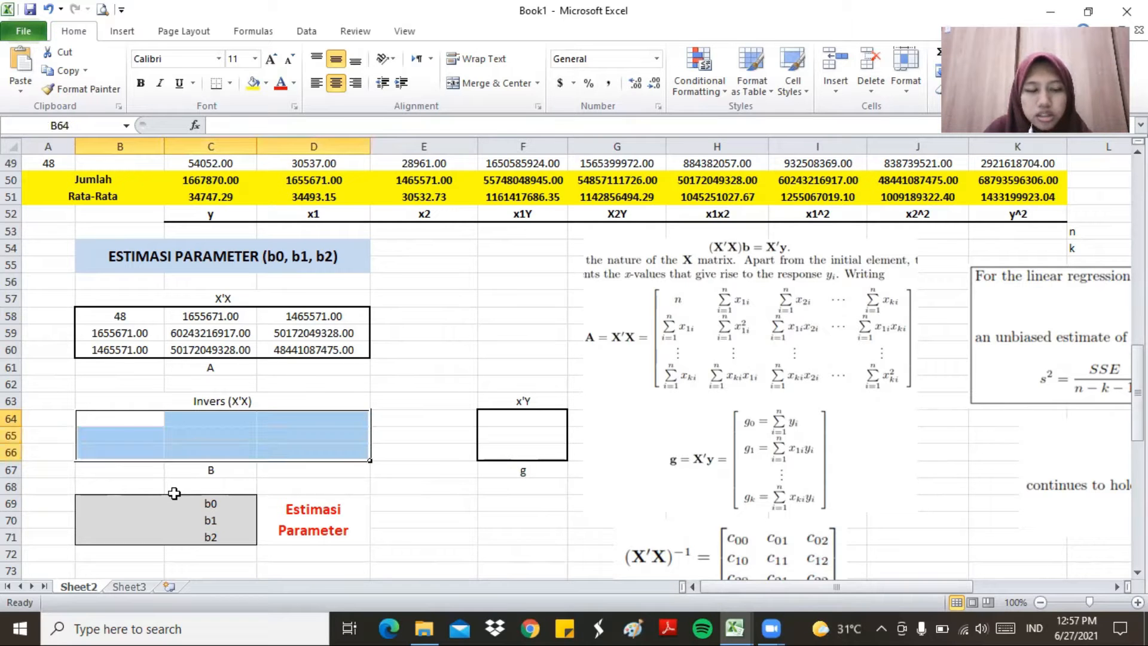
text(=)
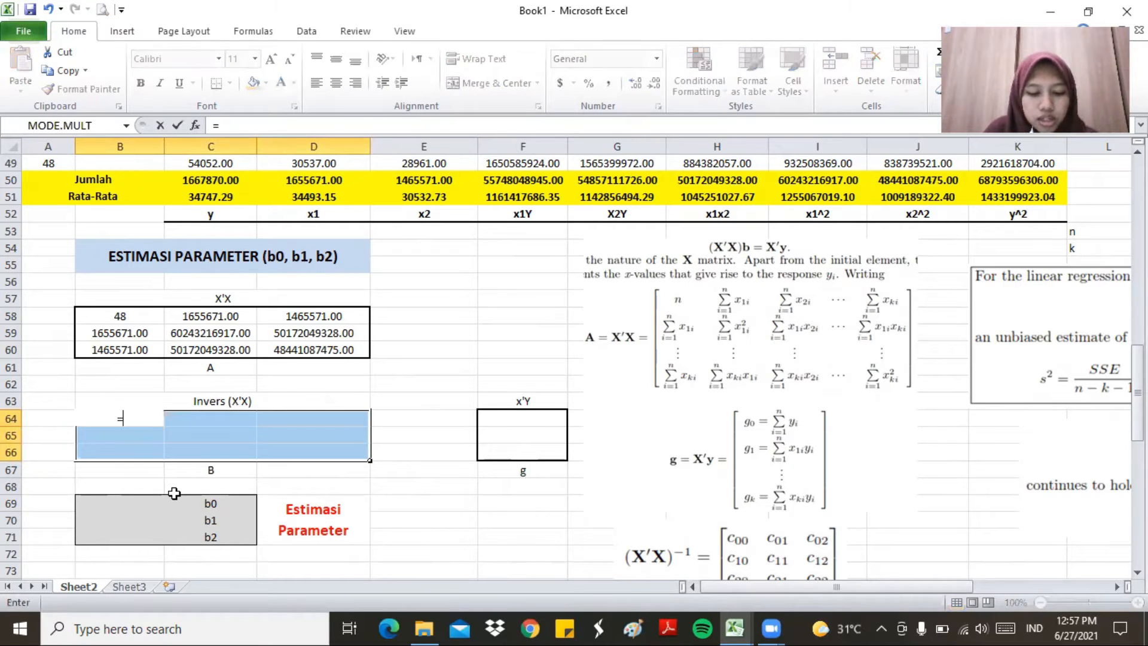
text(MINVER)
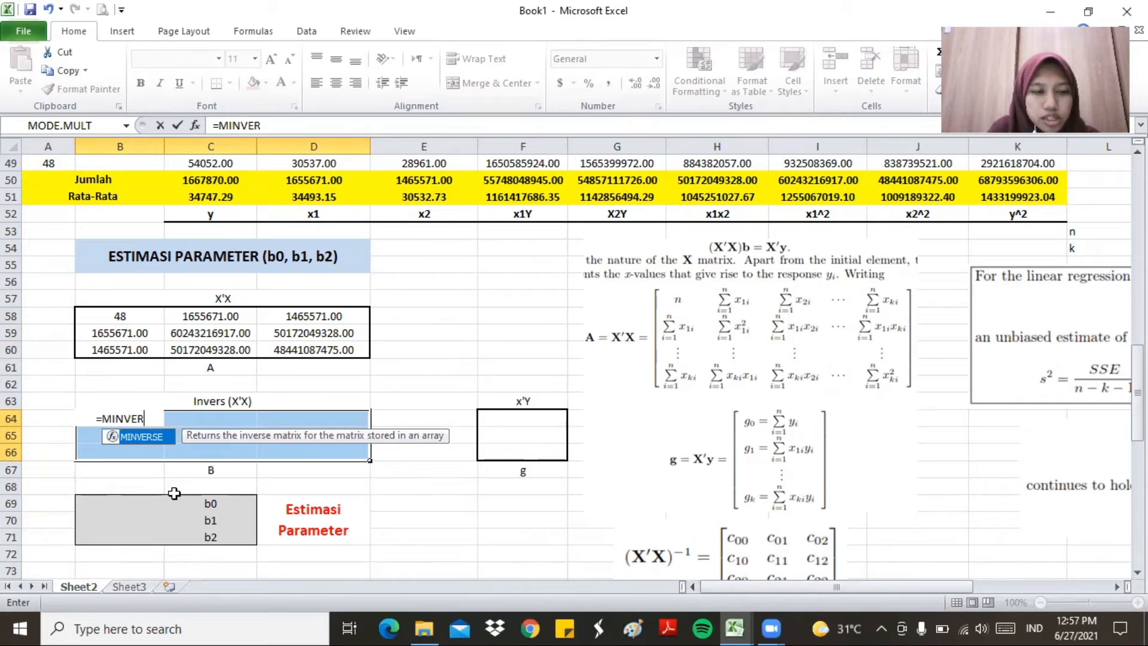
text(SE()
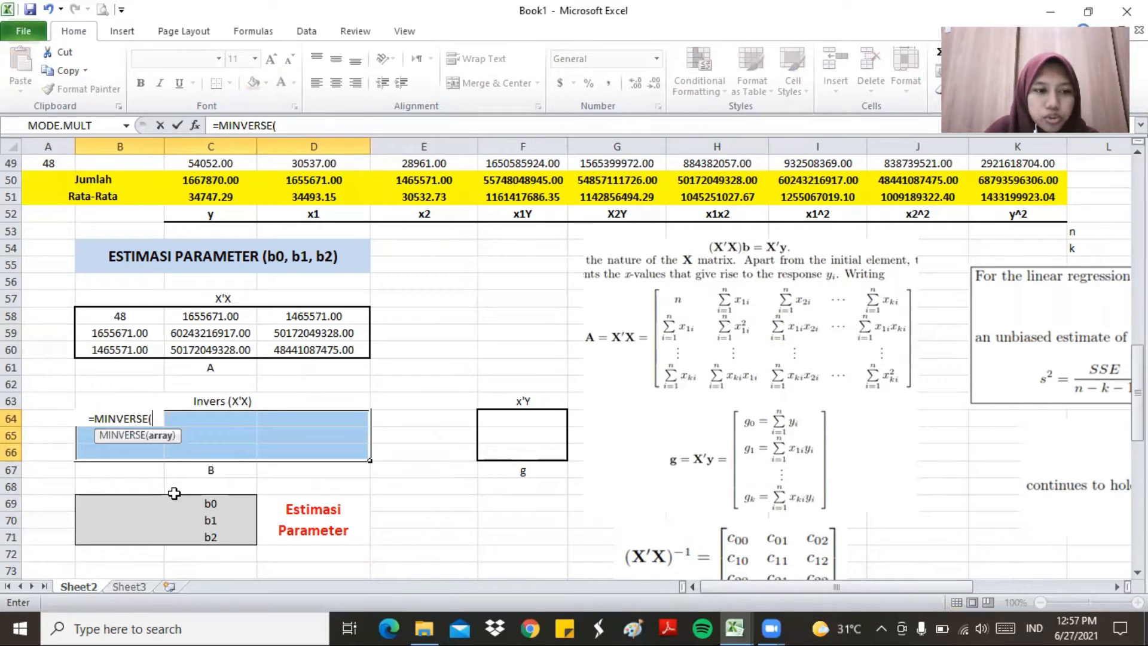
click(120, 315)
key(shift+Right)
key(shift+Right)
key(shift+Down)
key(shift+Down)
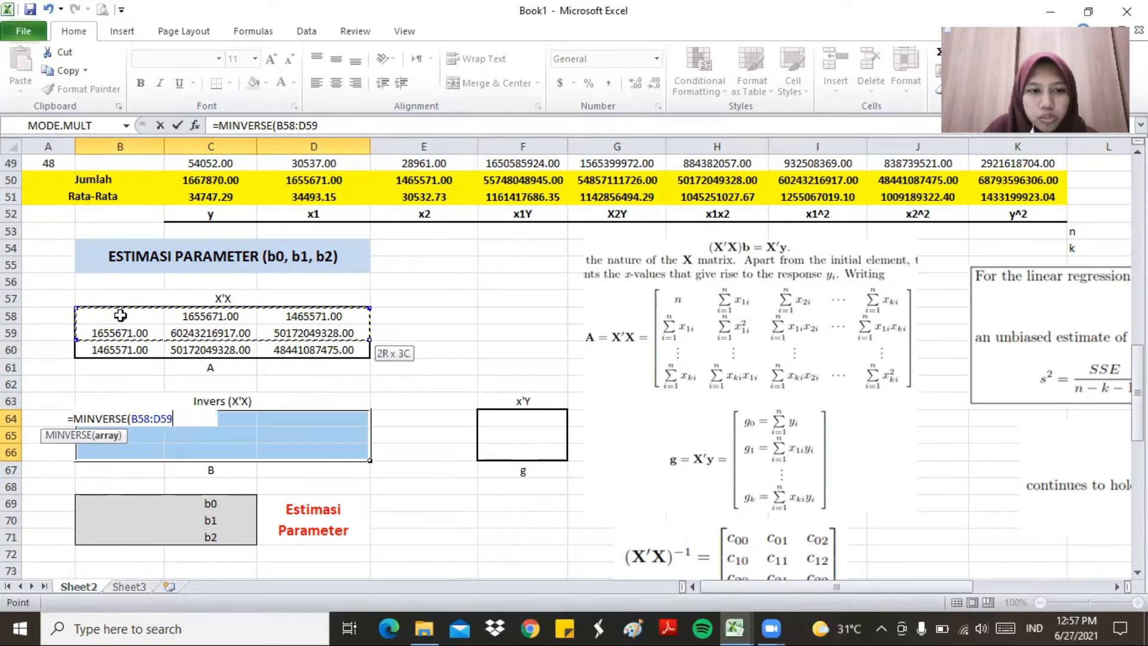
text())
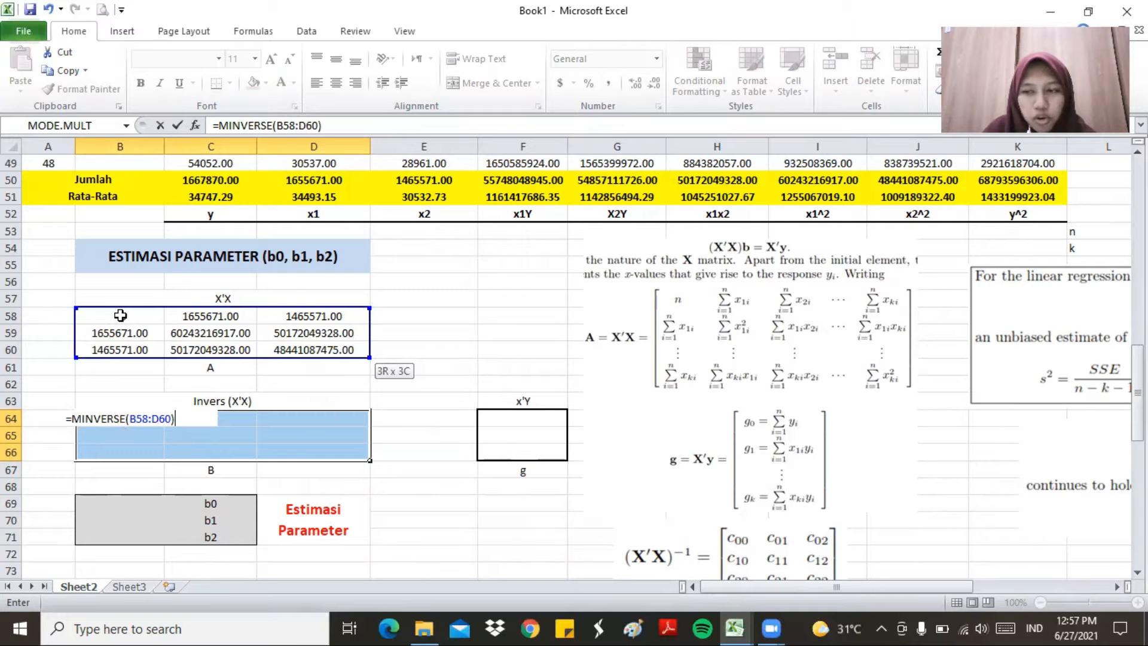
key(ctrl+shift+Return)
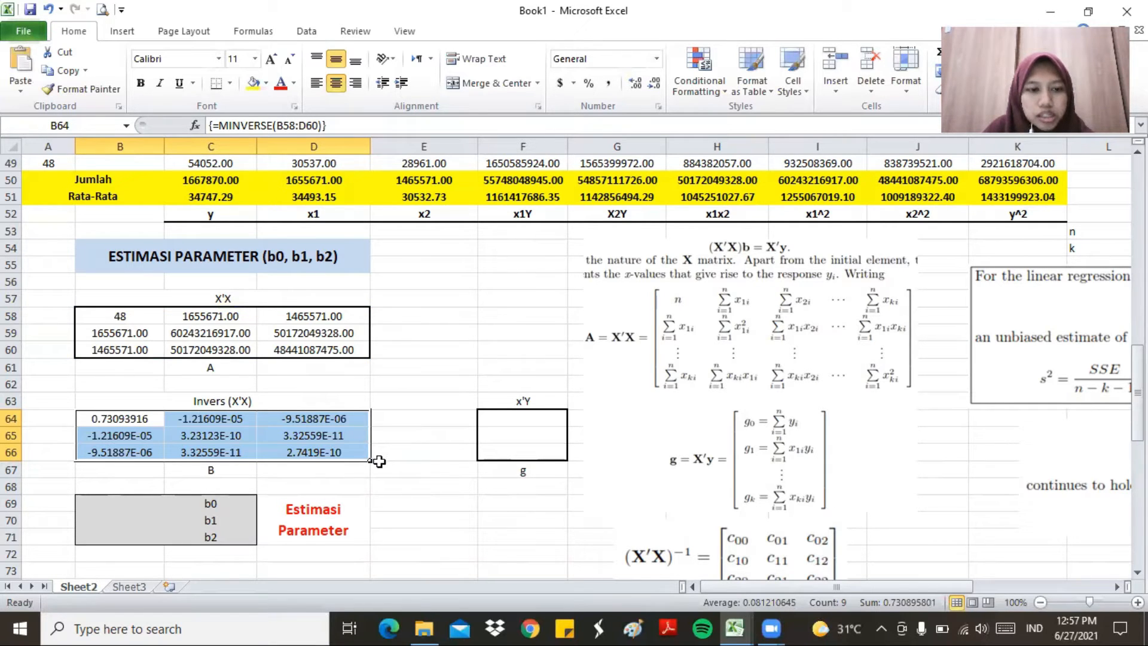
- Fill the x'Y vector with the y total, =C50, in F64, the x1Y total, =F50, in F65 and the X2Y total, =G50, in F66
click(426, 468)
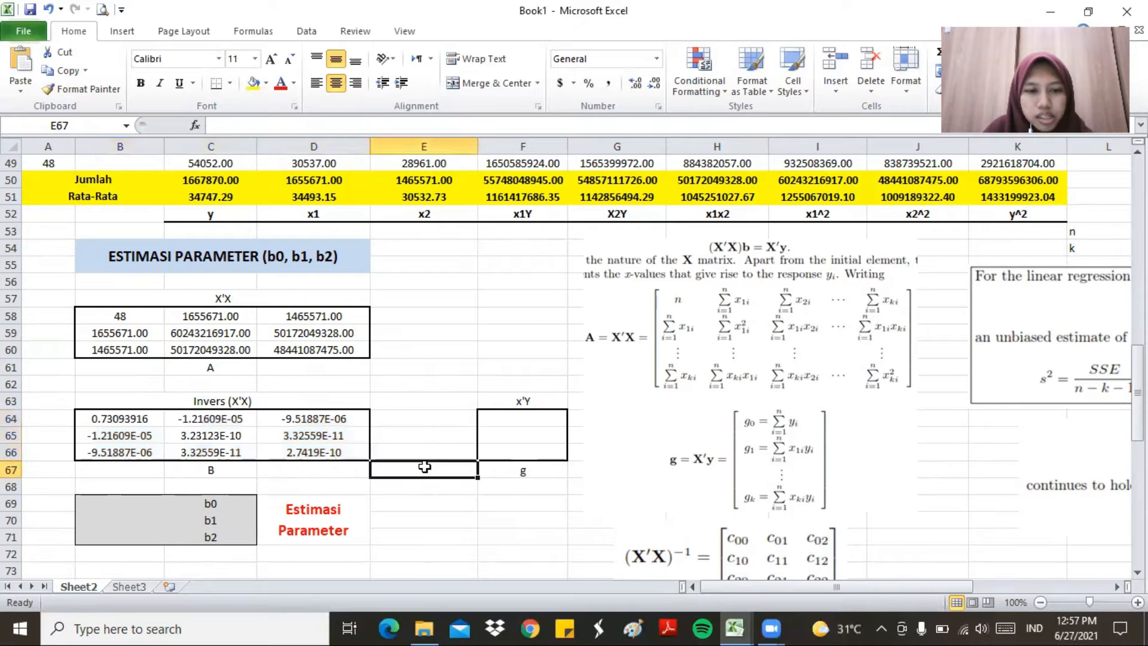
click(532, 417)
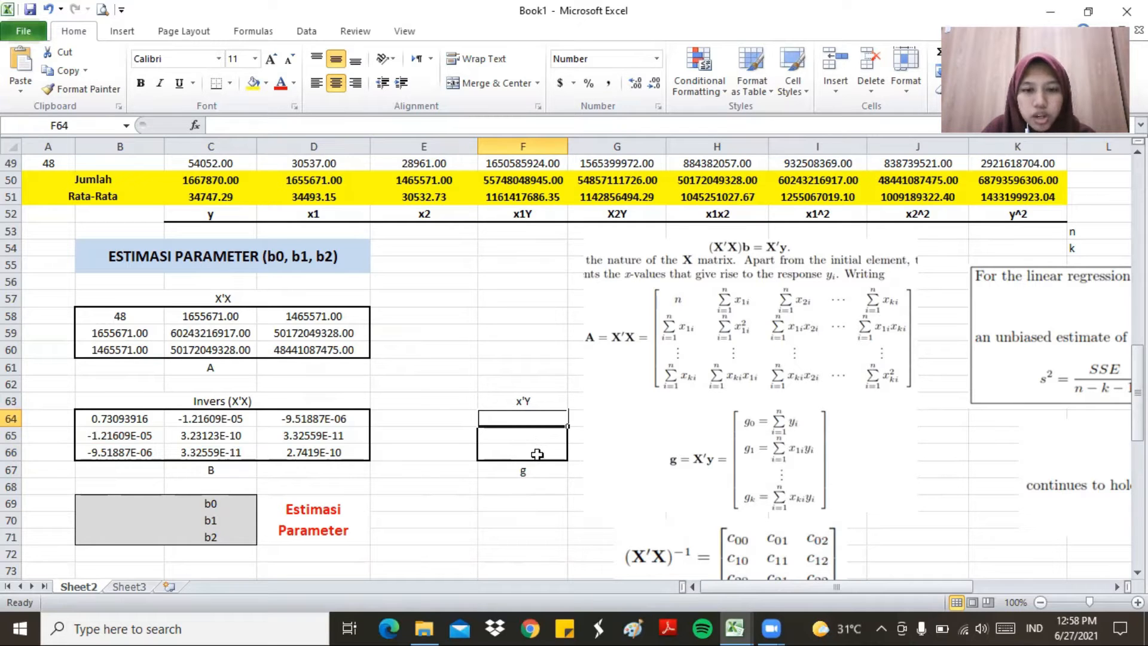
text(=)
click(226, 183)
key(Return)
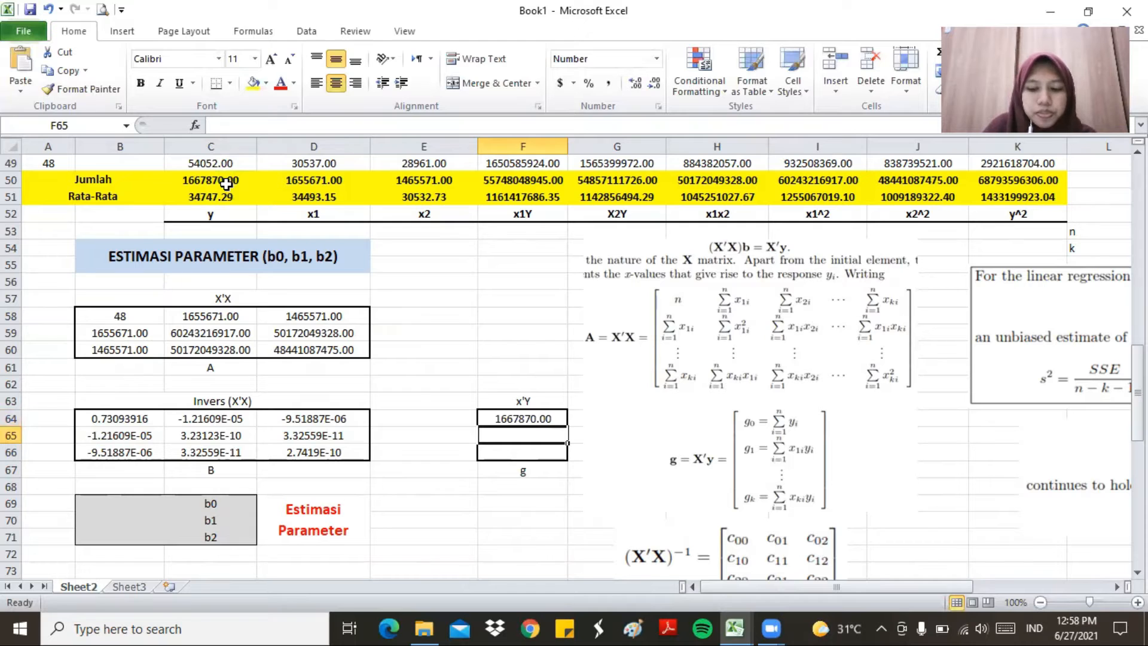
text(=)
click(519, 179)
key(Return)
text(=)
click(629, 174)
key(Return)
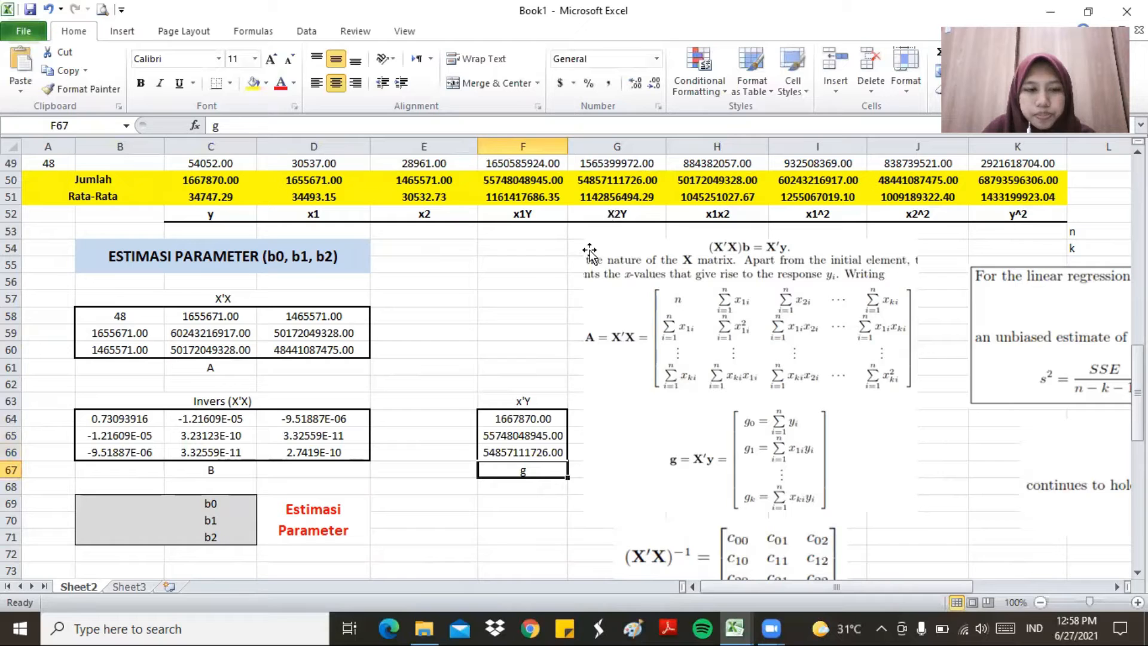
- Calculate the b0, b1 and b2 estimates in B69:B71 with the array formula =MMULT(B64:D66,F64:F66)
click(117, 504)
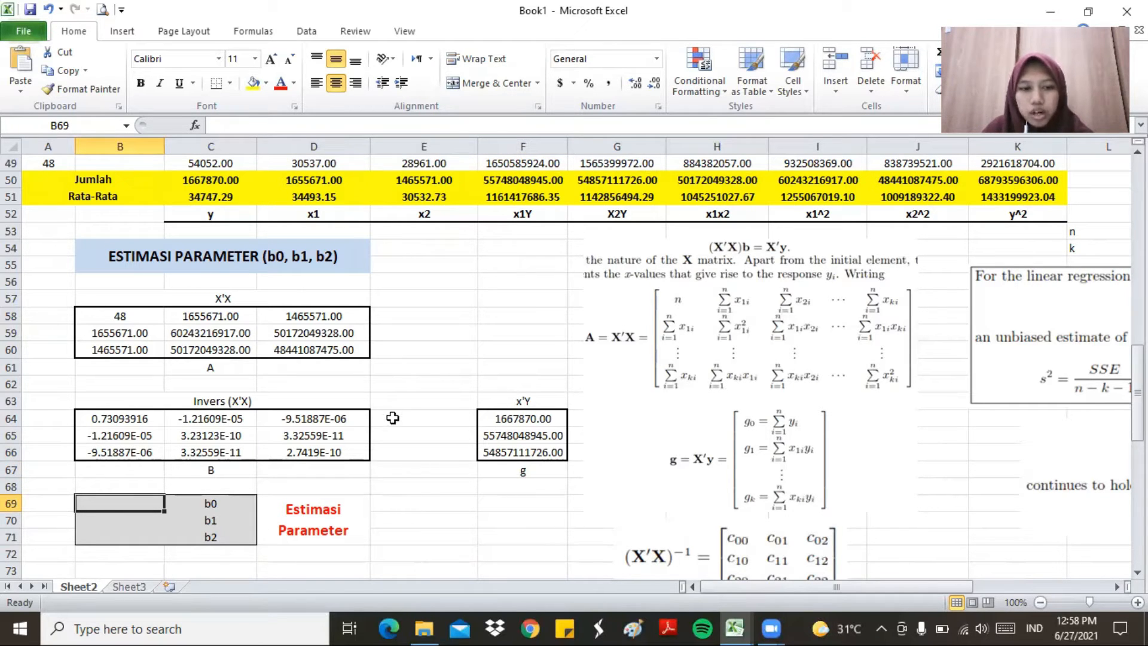
key(shift+Down)
key(shift+Down)
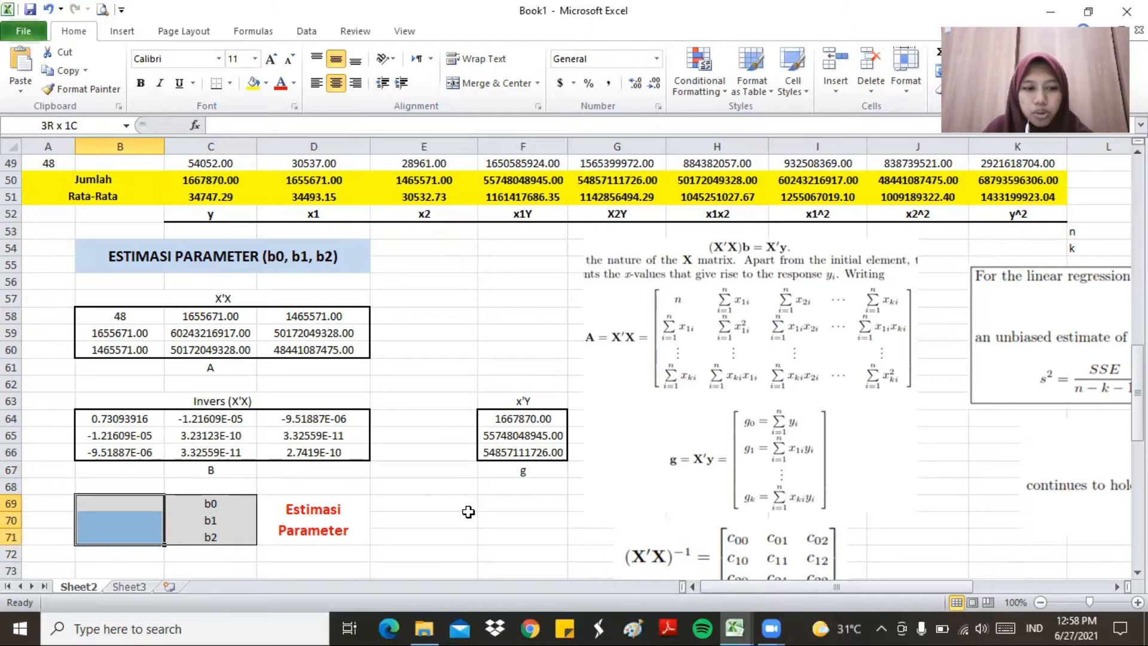
text(=)
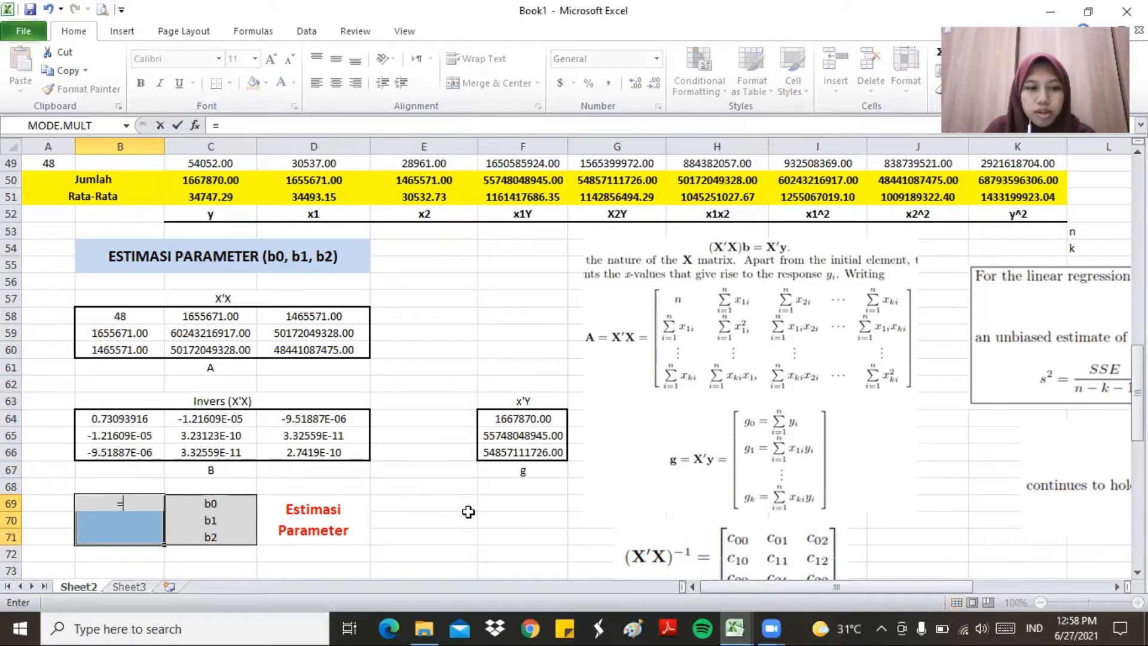
text(MMULT)
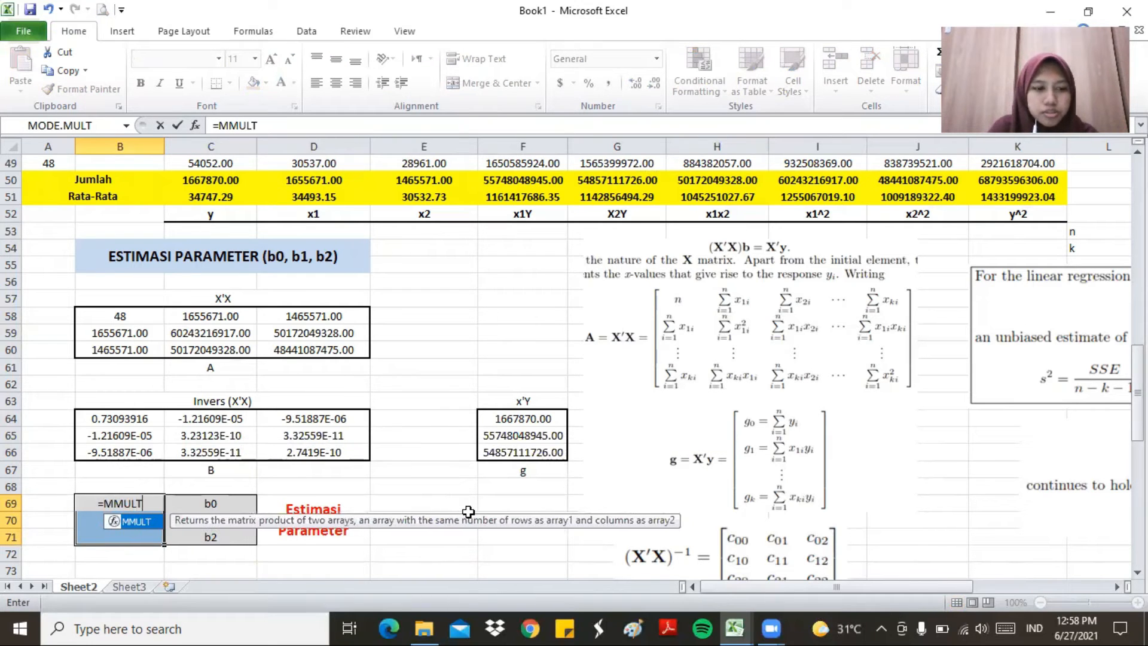
text(()
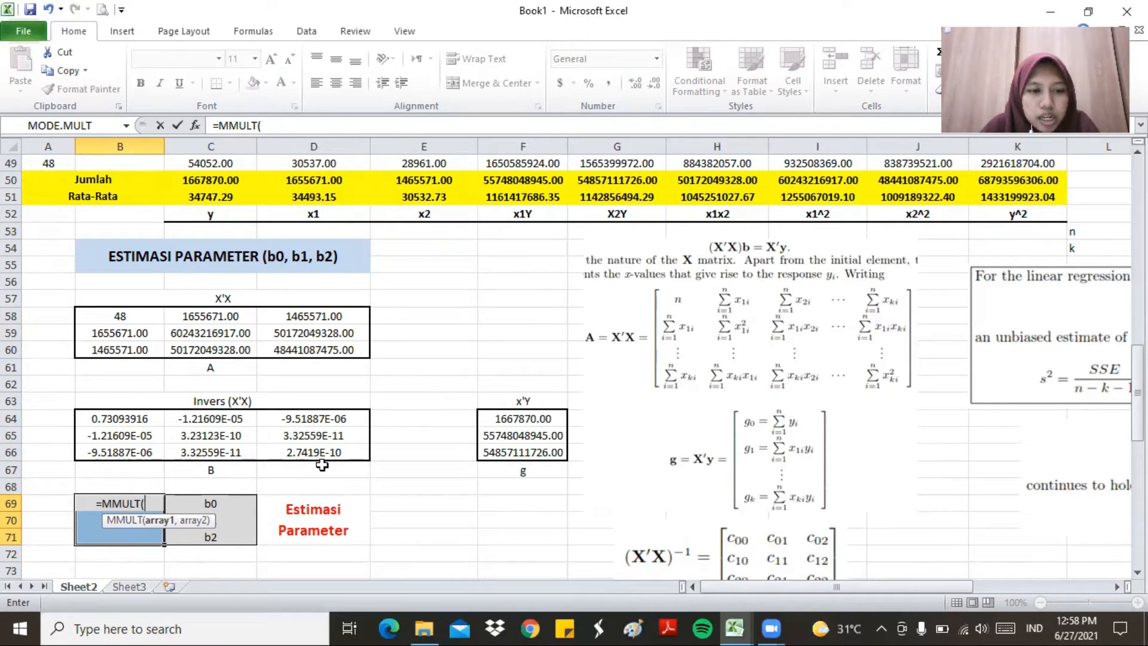
click(122, 420)
key(shift+Right)
key(shift+Right)
key(shift+Down)
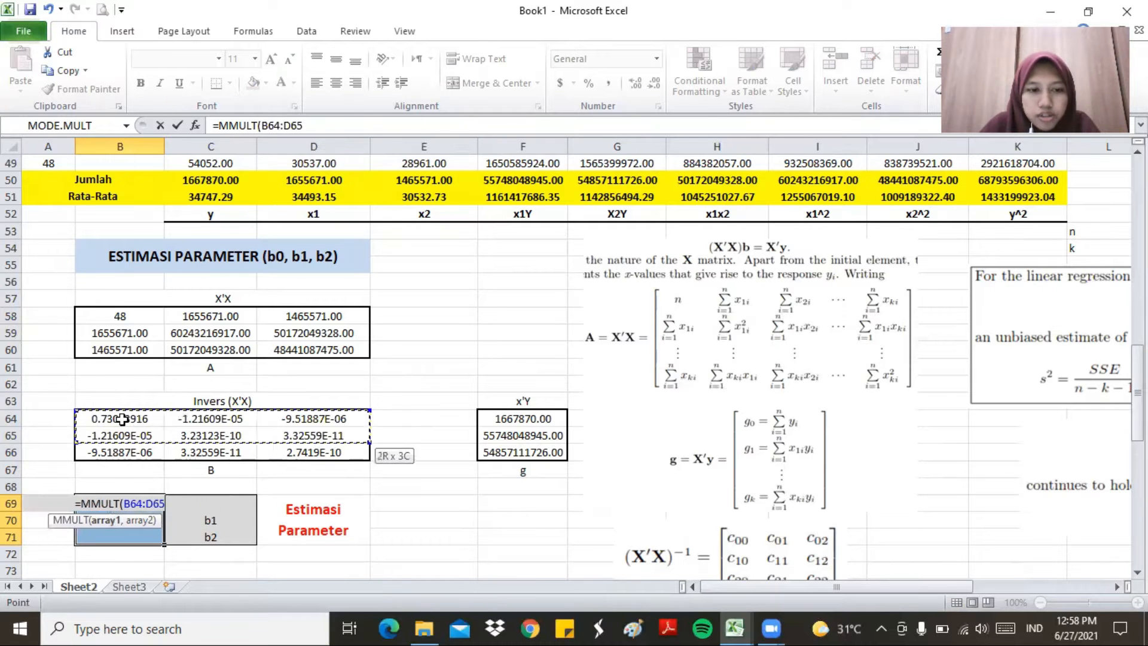
key(shift+Down)
text(,)
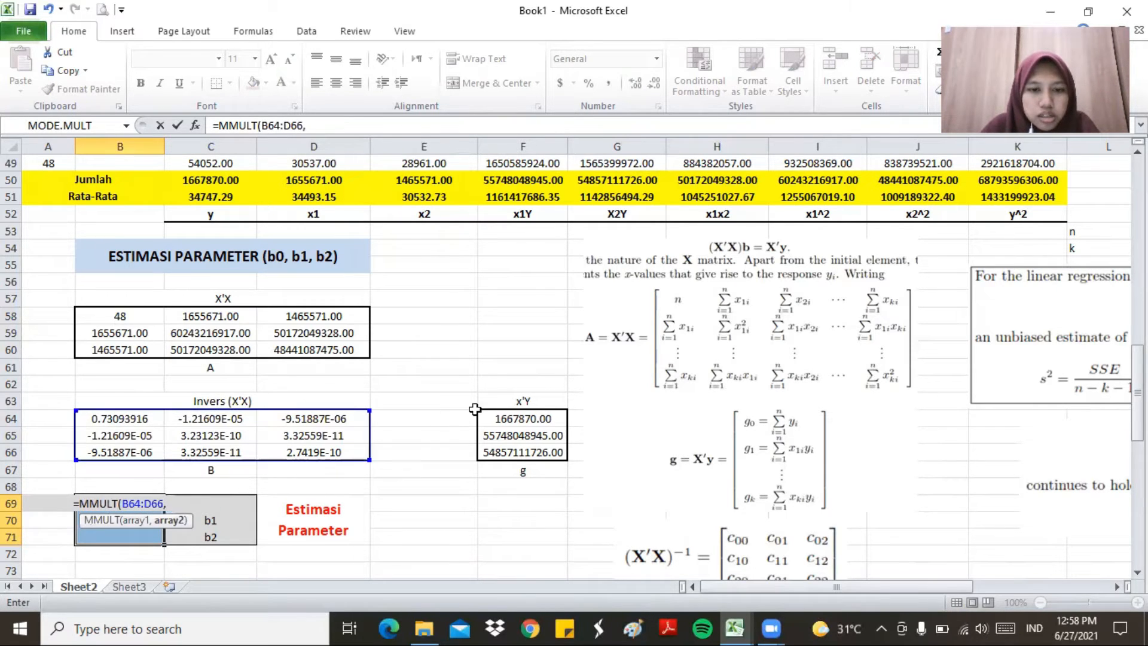
click(523, 414)
key(shift+Down)
key(shift+Down)
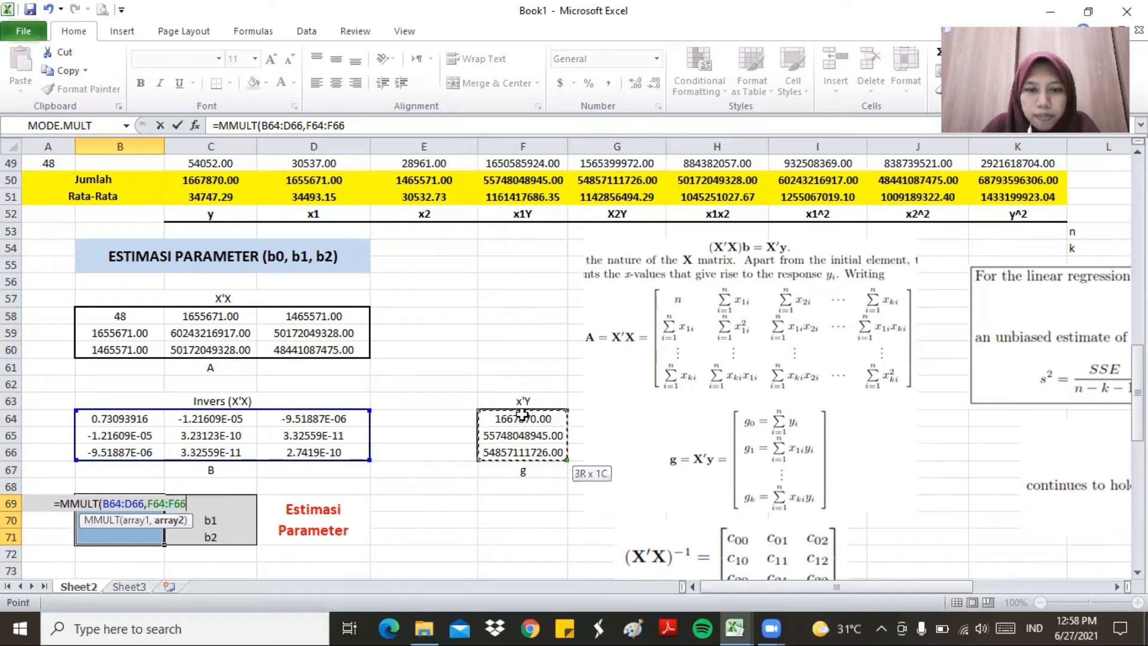
text())
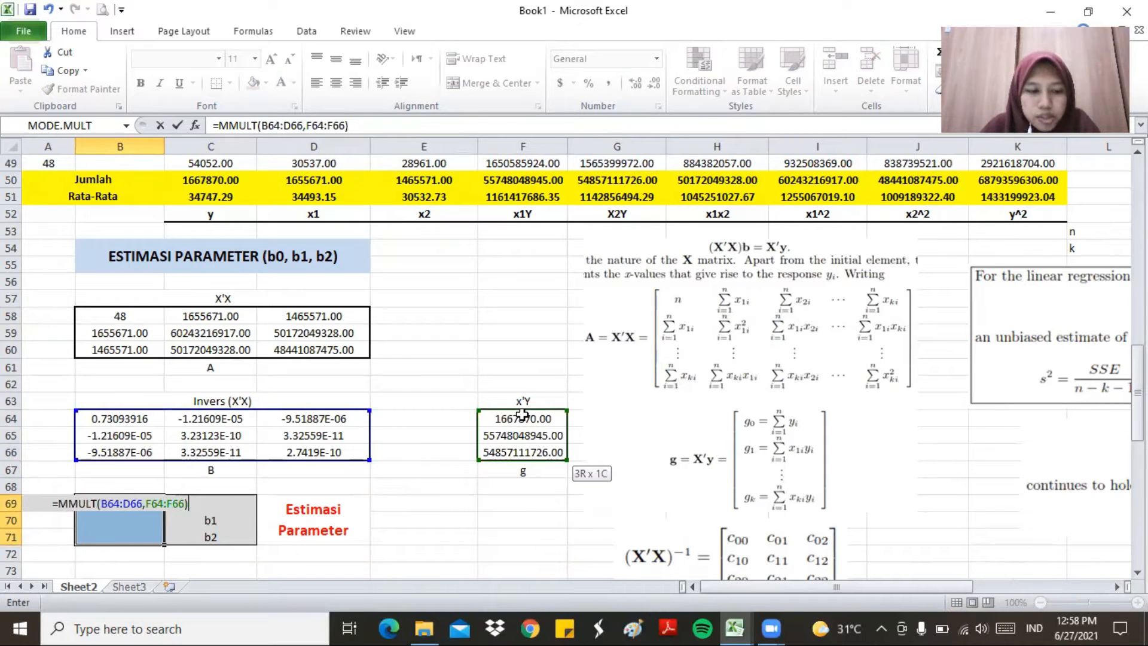
key(ctrl+shift+Return)
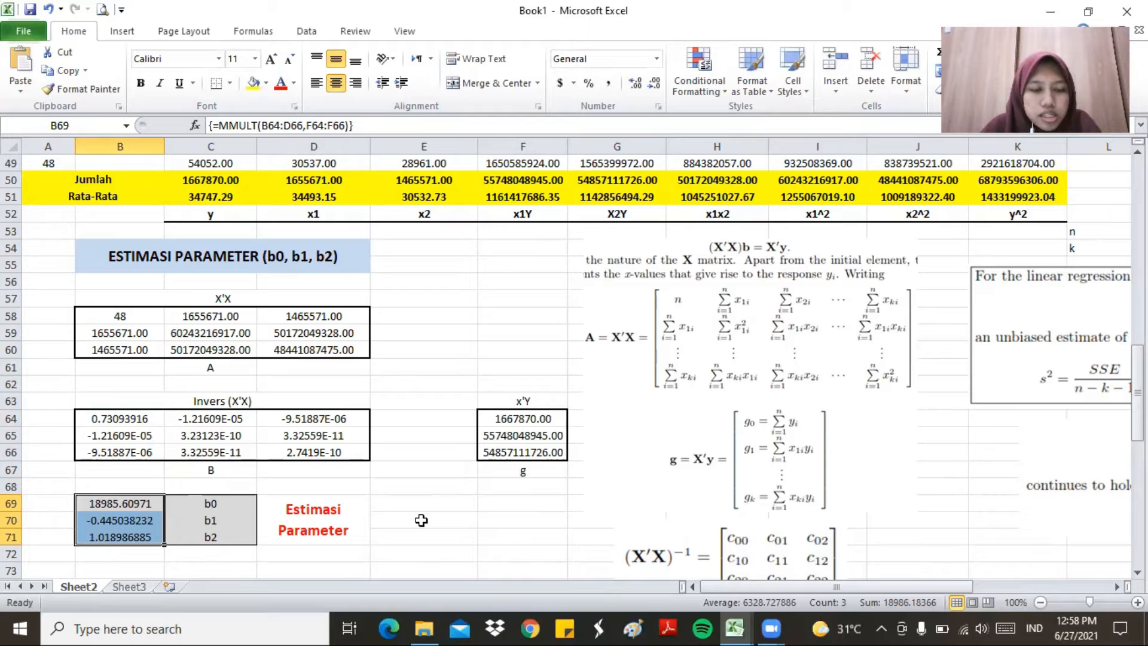
click(422, 520)
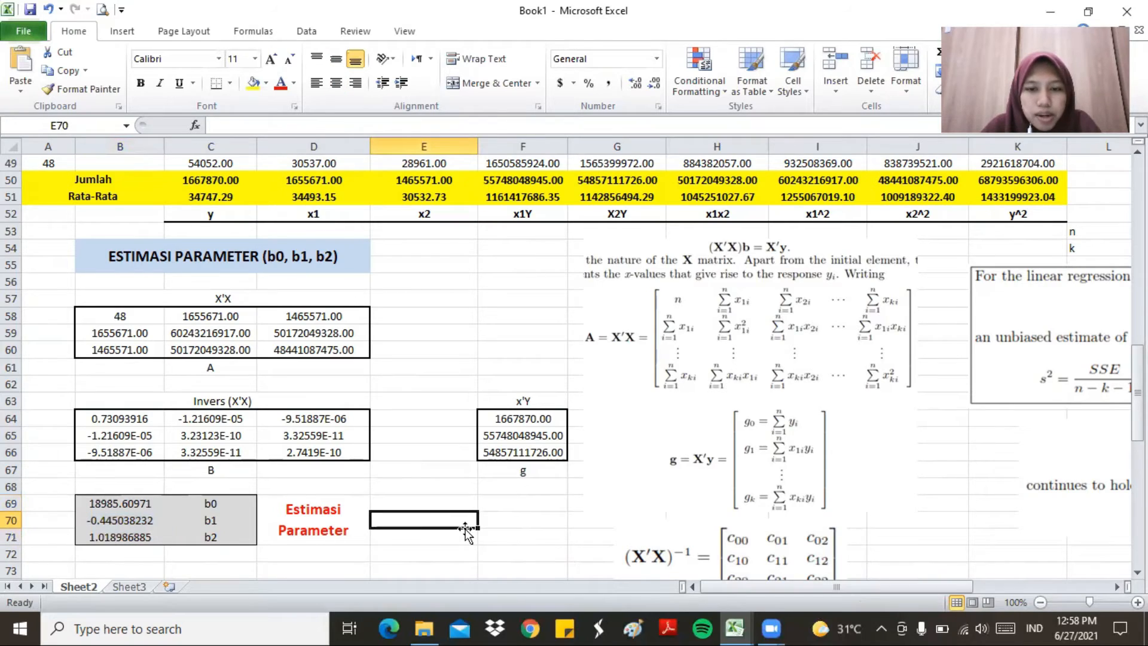
- Start the Yhat formula in L2 with an absolute reference to the b0 estimate, =$B$69
scroll(819, 353, up, 16)
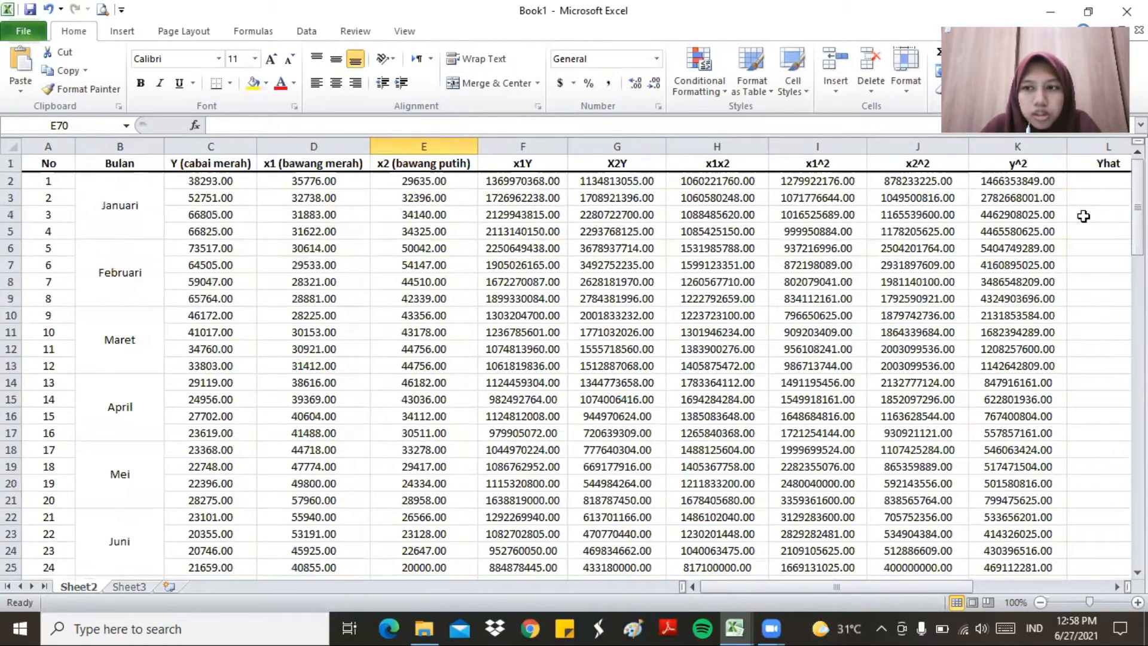
click(1095, 182)
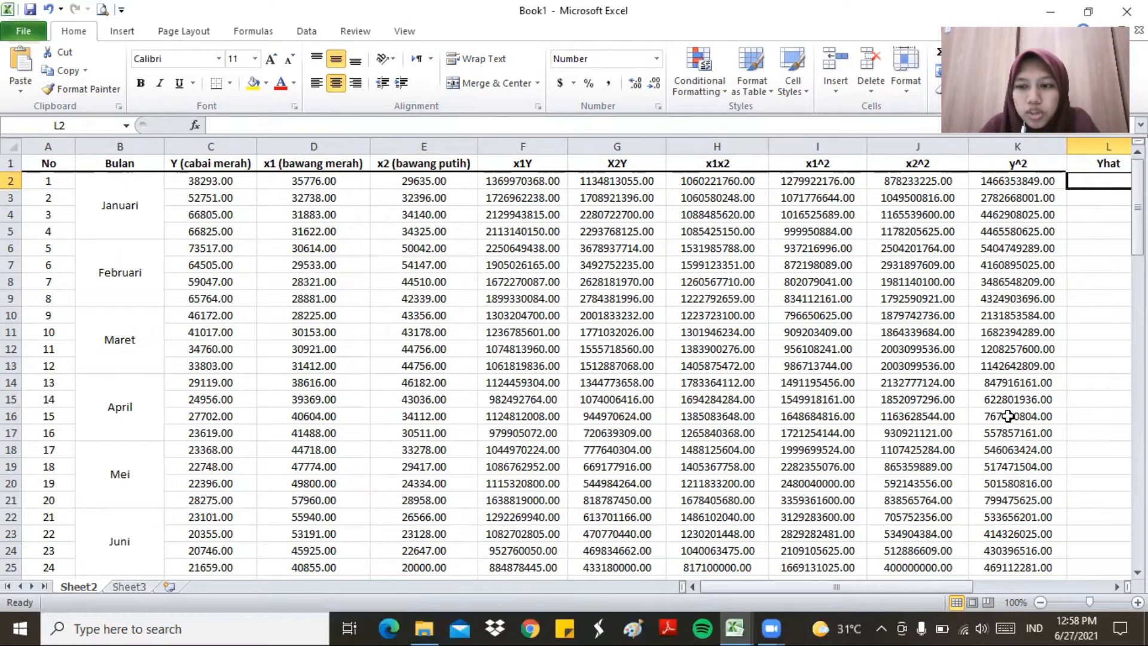
text(=)
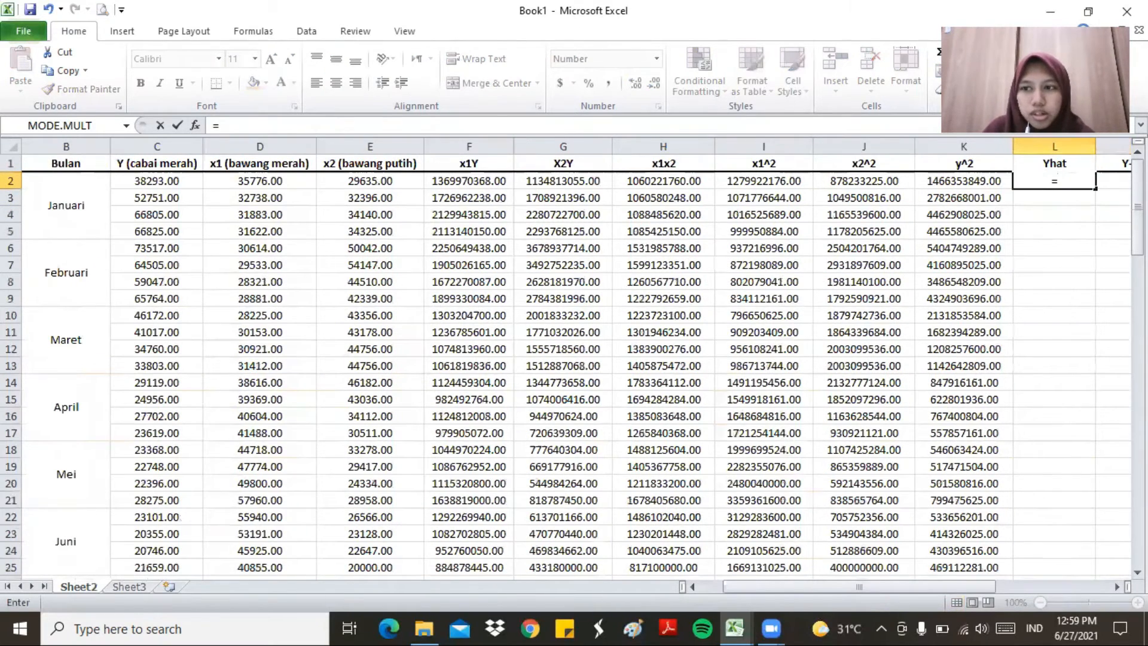
drag(1137, 219, 1137, 386)
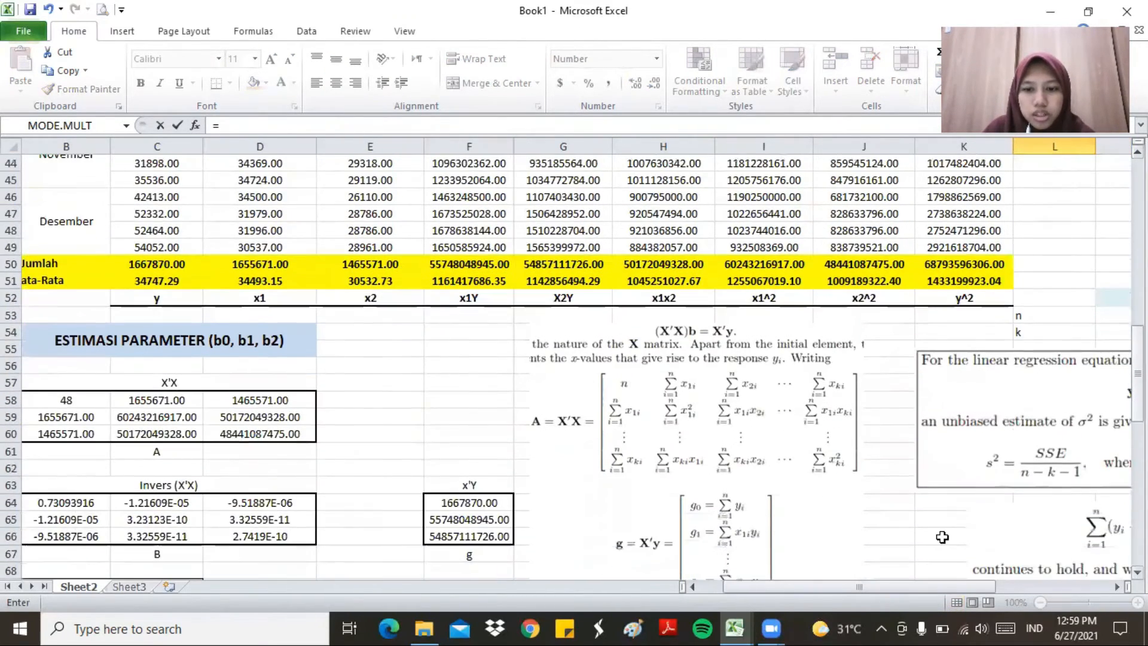
drag(948, 588, 922, 589)
scroll(316, 436, down, 3)
click(142, 438)
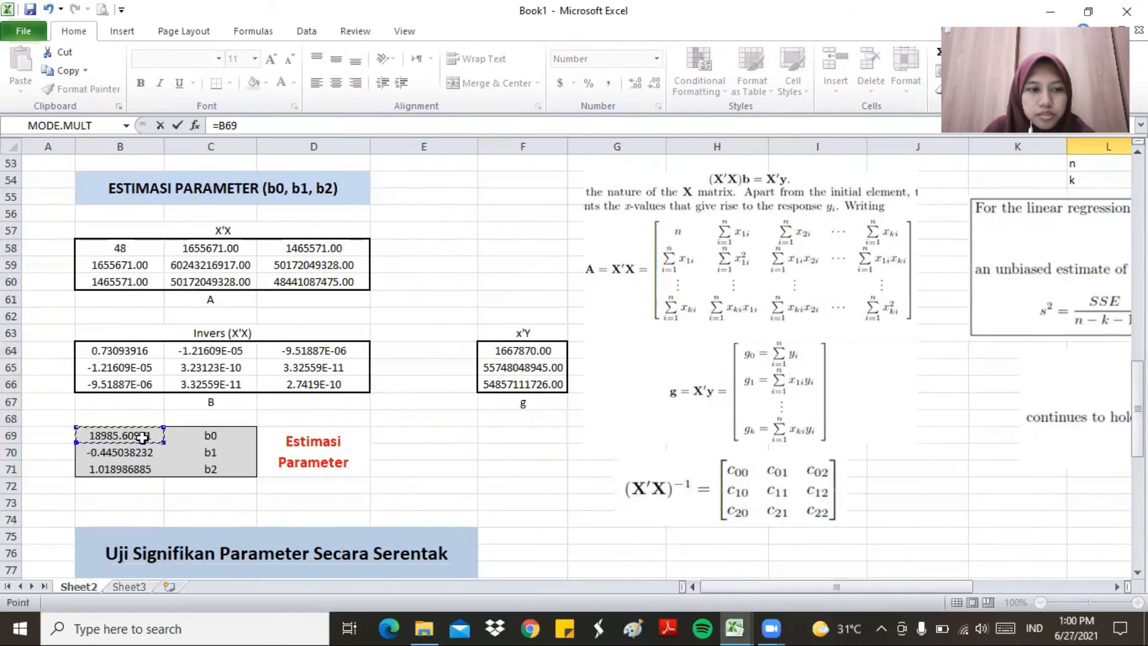
click(219, 125)
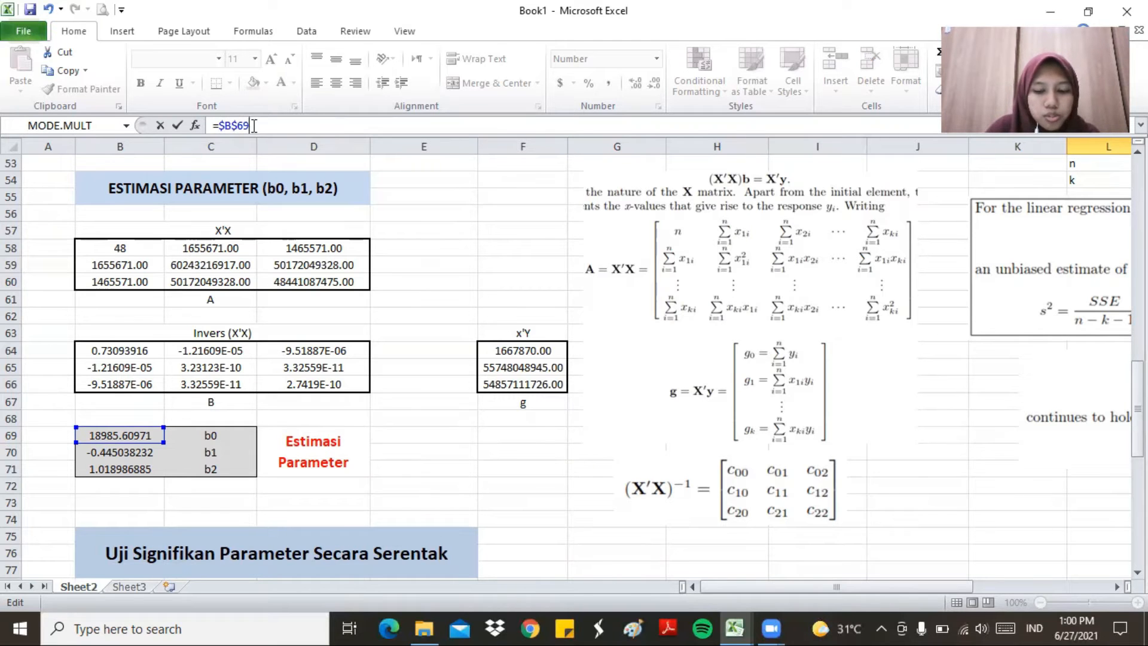
- Add the b1 term to the Yhat formula as +($B$70*D2), using the first x1 value
text(()
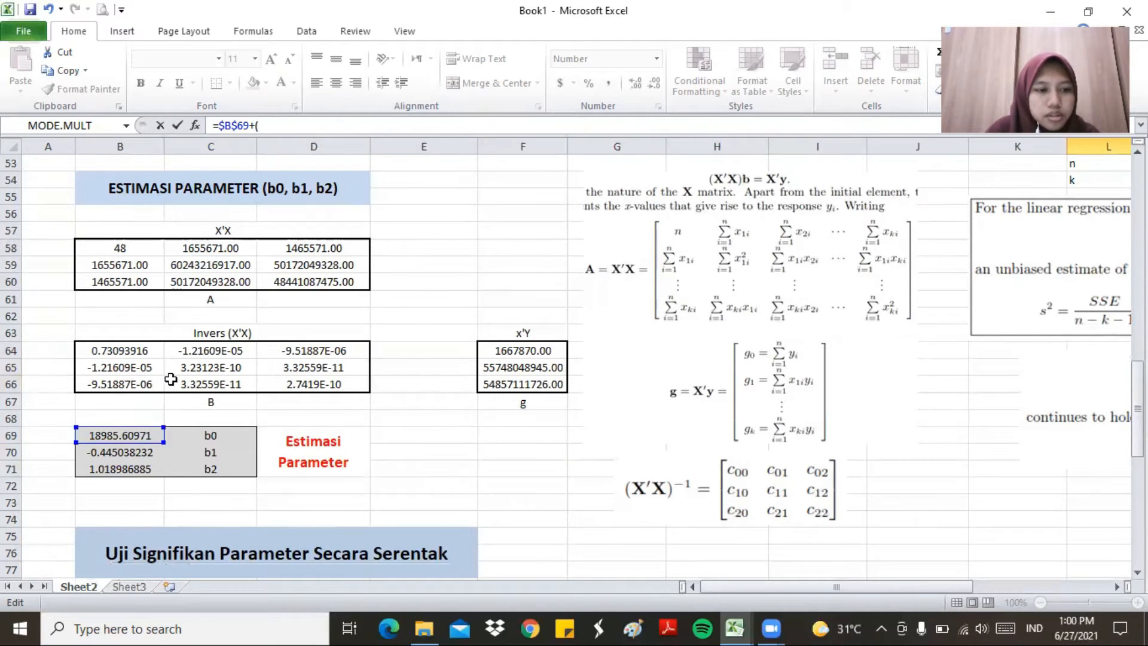
click(134, 449)
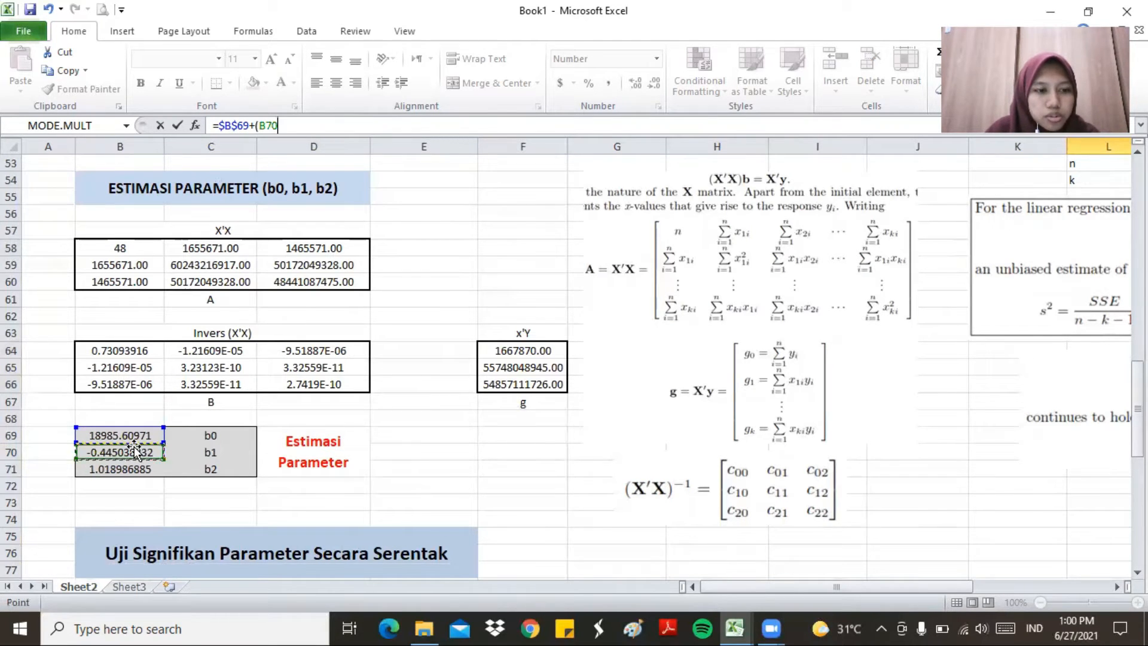
click(258, 127)
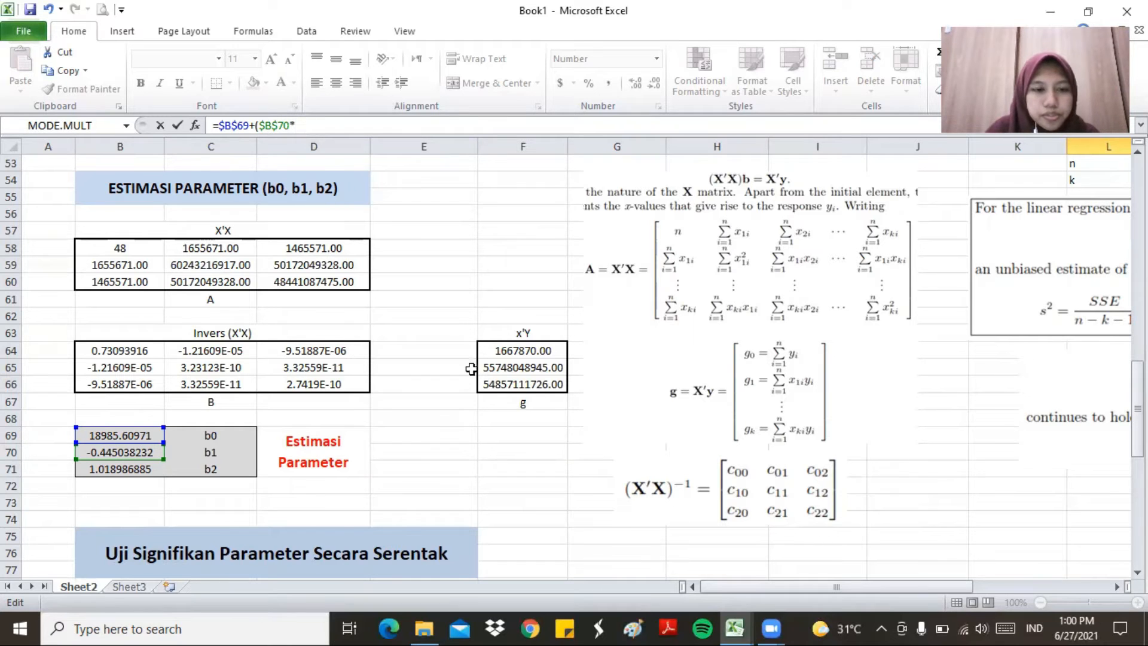
scroll(306, 177, up, 17)
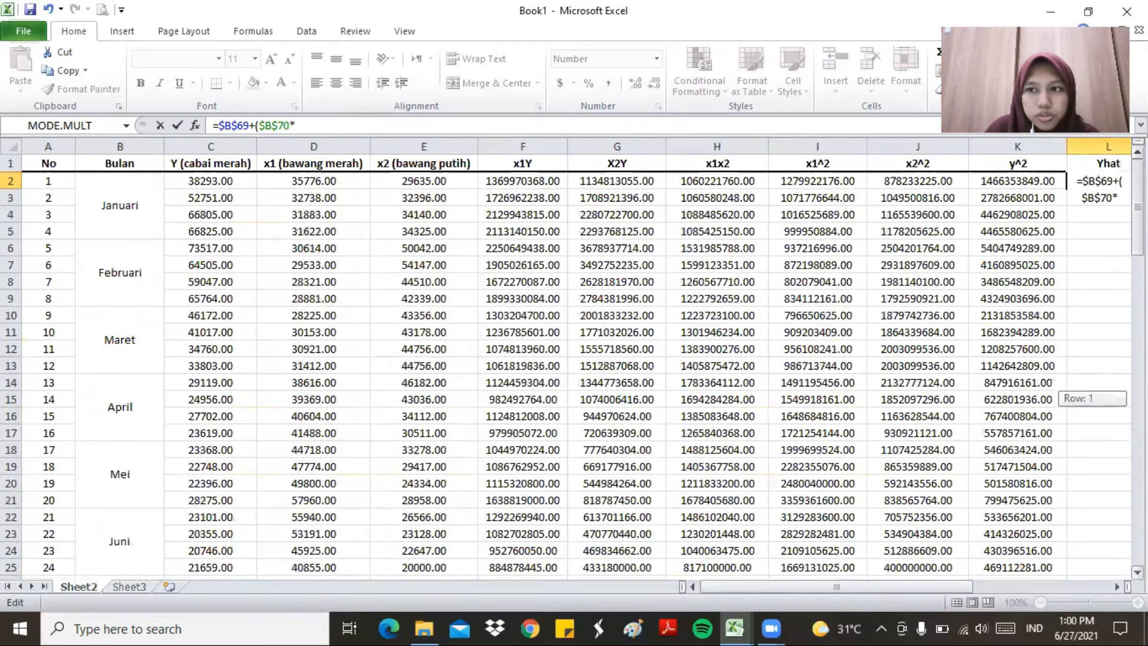
click(305, 180)
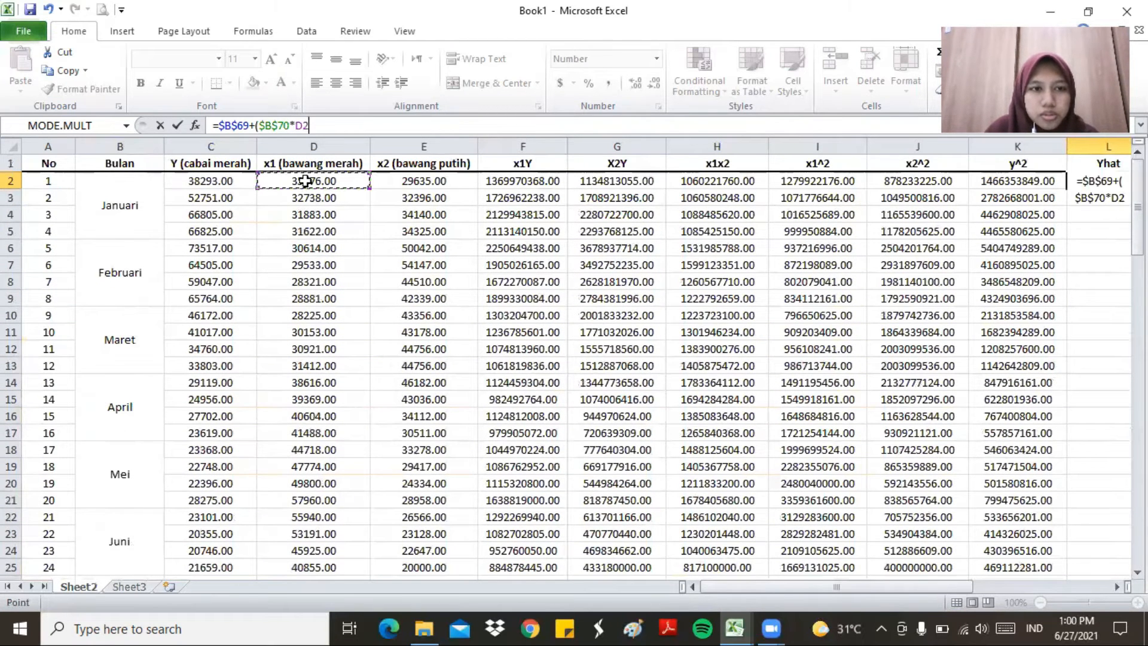
text()+()
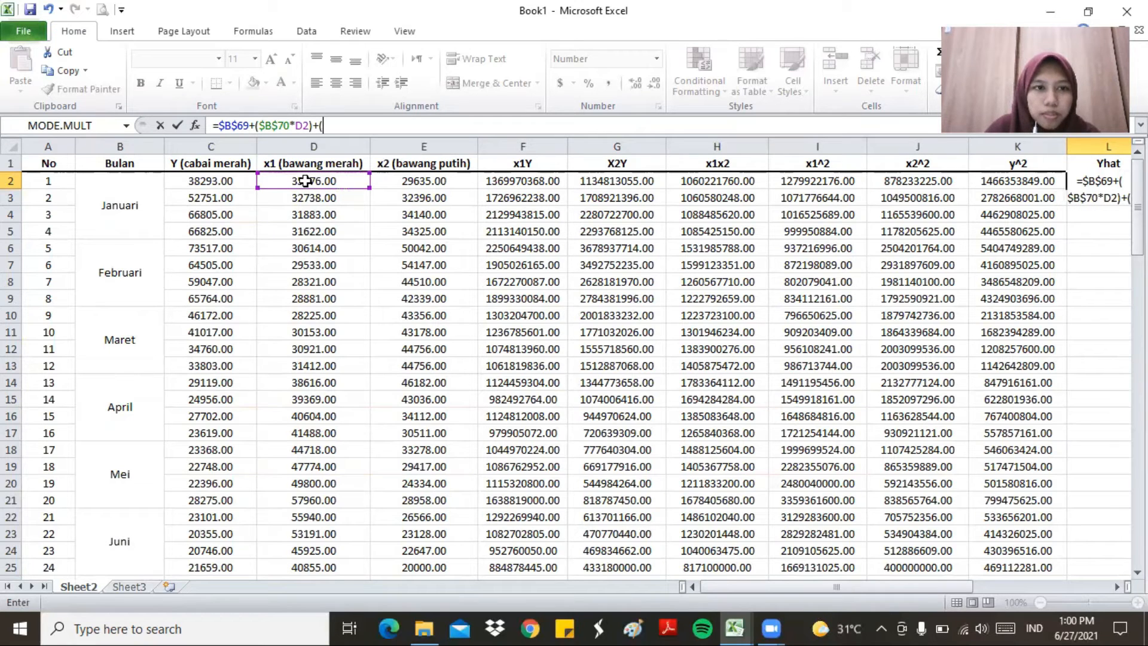
- Complete the Yhat formula in L2 with the b2 term, making it =$B$69+($B$70*D2)+($B$71*E2)
scroll(1029, 229, down, 17)
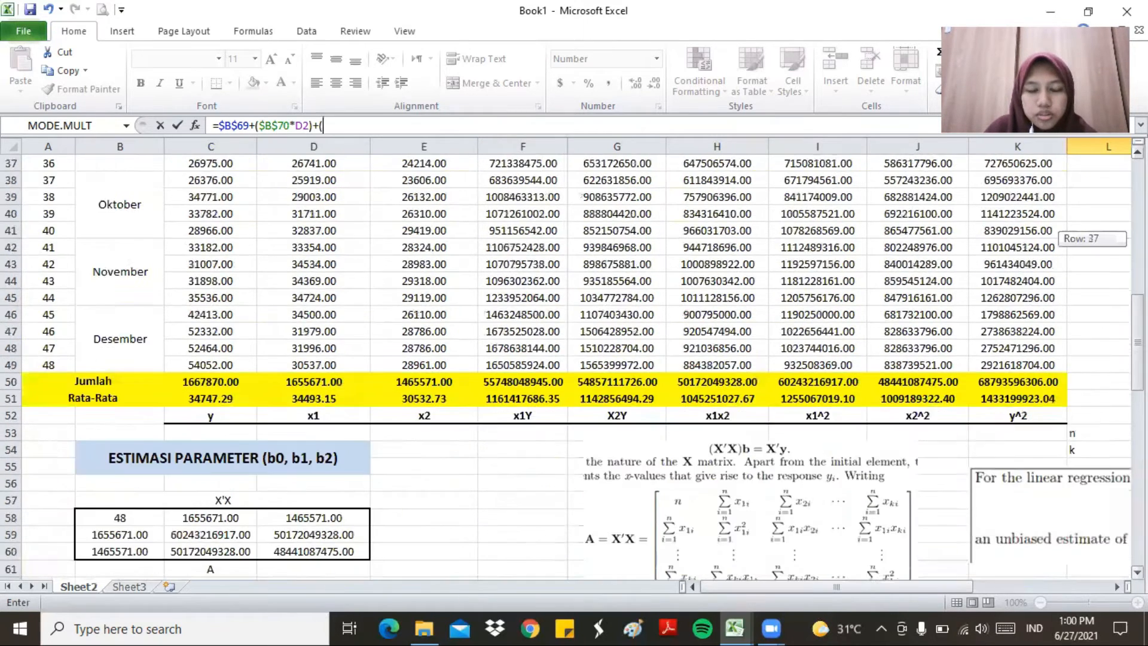
drag(1137, 409, 1137, 427)
click(148, 385)
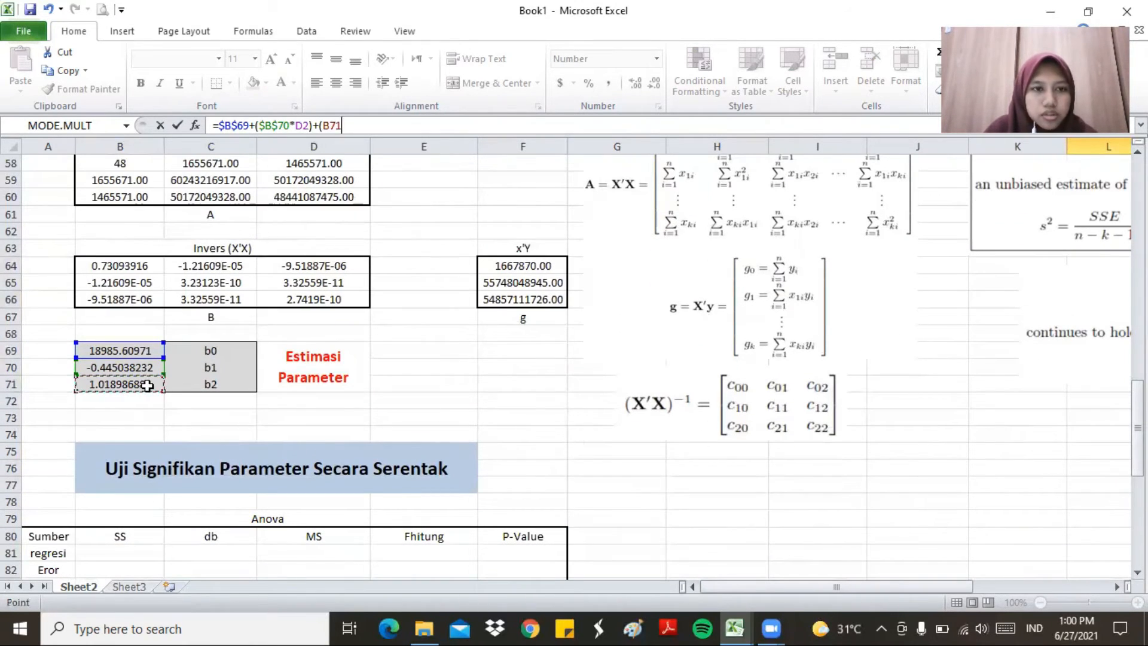
click(323, 130)
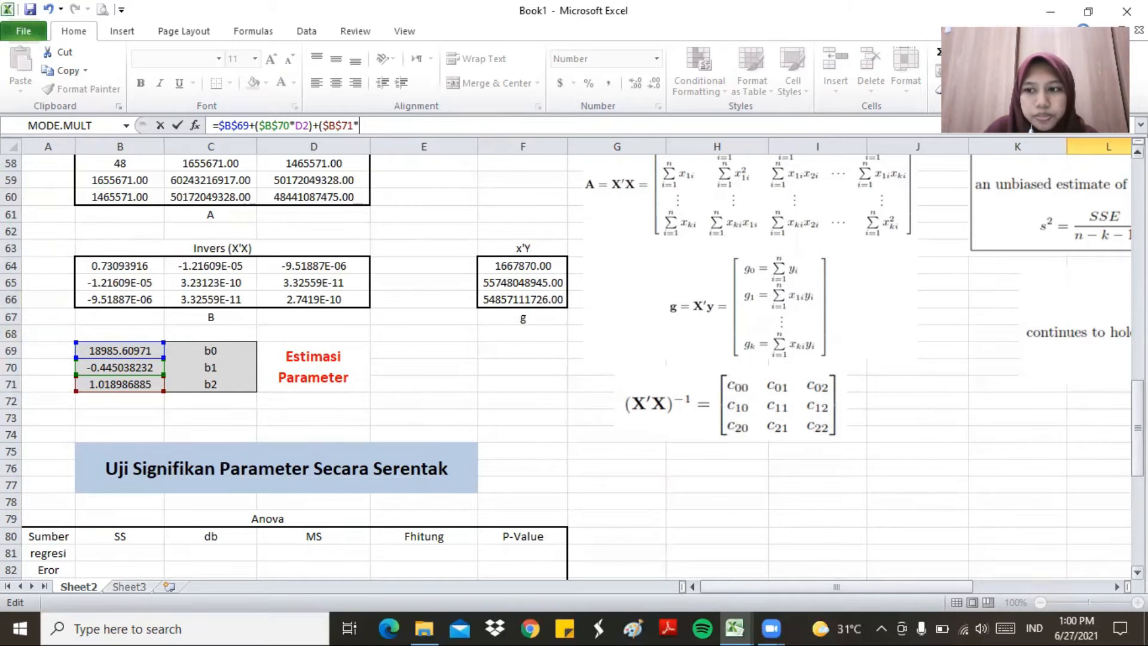
scroll(904, 289, up, 19)
click(442, 182)
text())
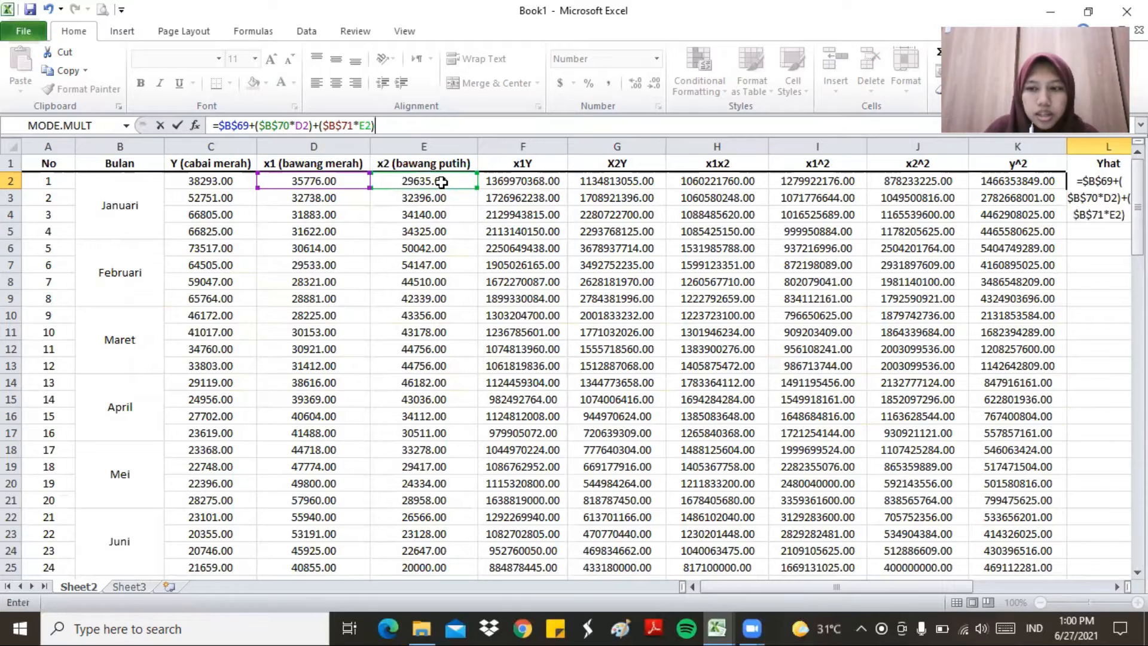
key(Return)
- Fill the Yhat formula from L2 down through L49
key(Up)
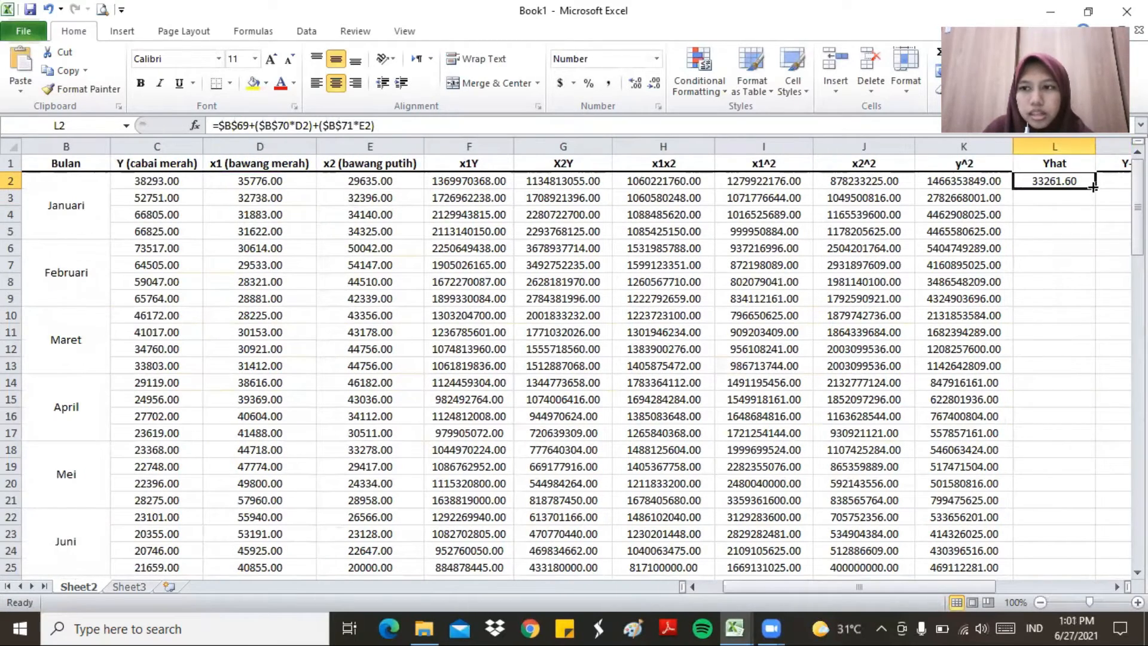
drag(1095, 187, 1083, 519)
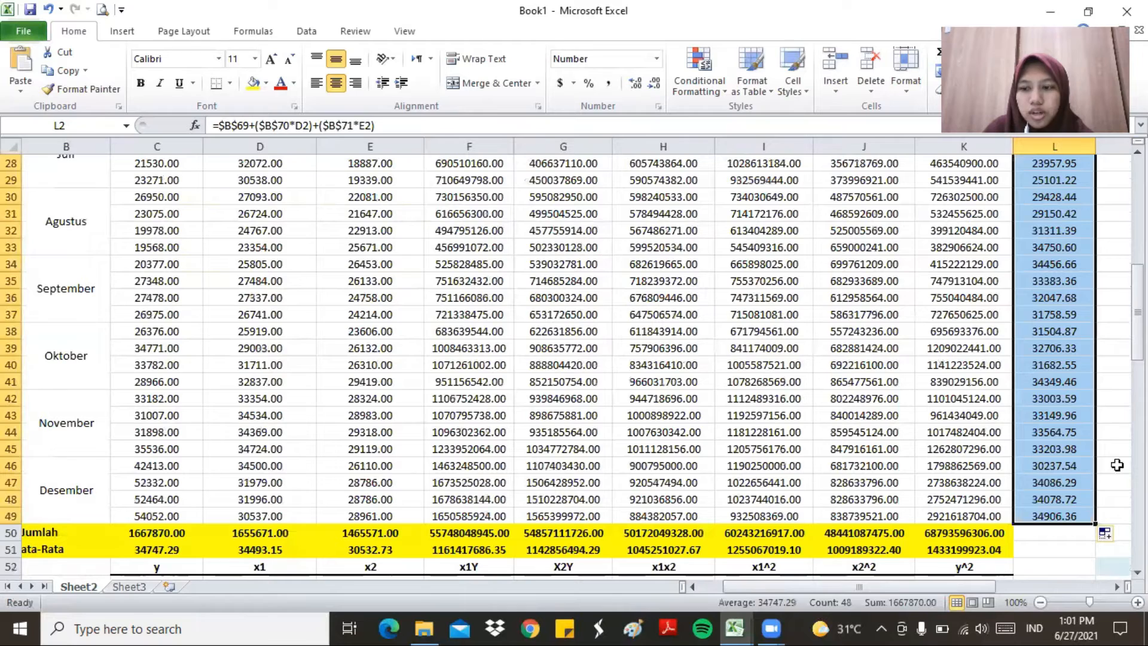
click(1111, 432)
- Calculate the Y-Yhat residual in M2 with =C2-L2 and fill the formula down through M49
drag(877, 587, 967, 585)
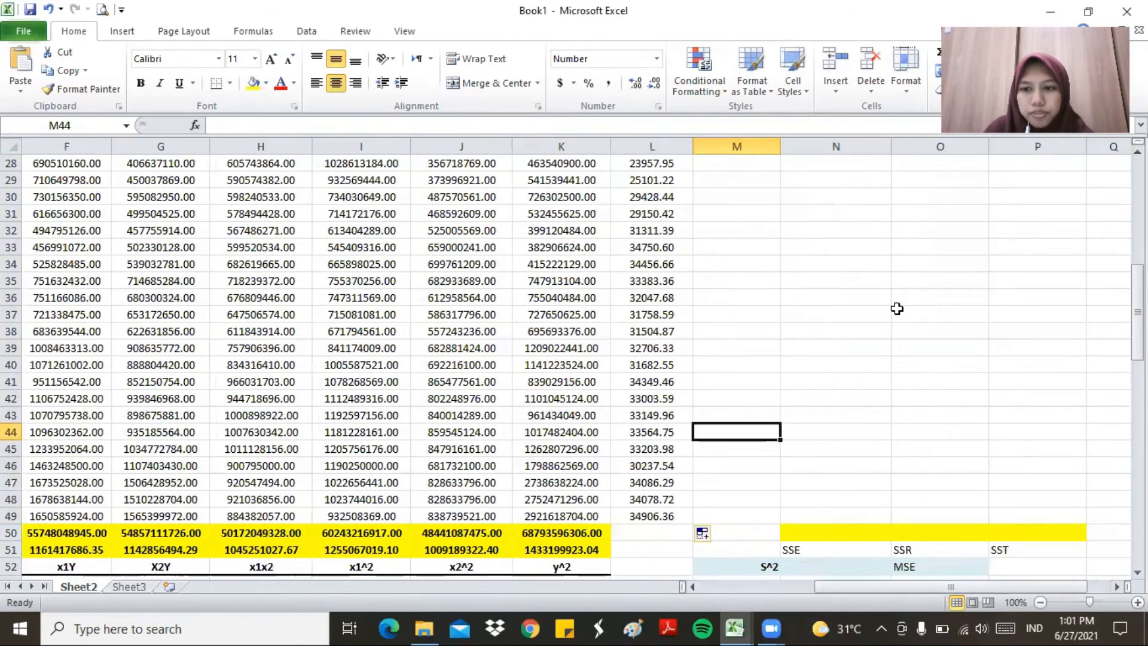
scroll(897, 308, up, 9)
click(733, 184)
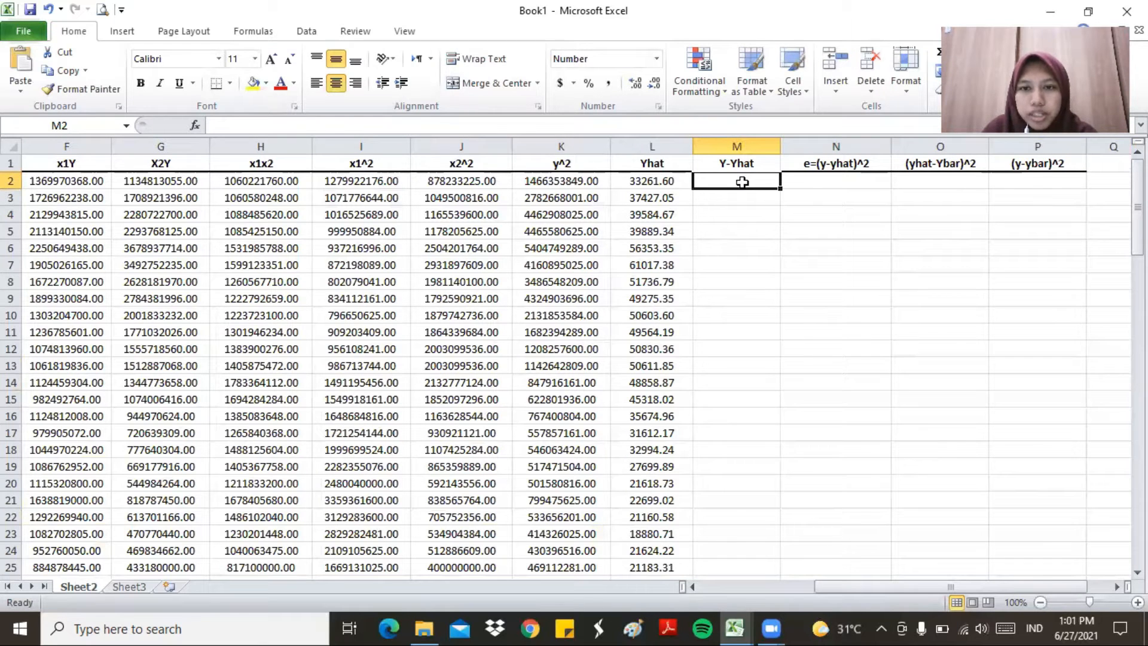
text(=)
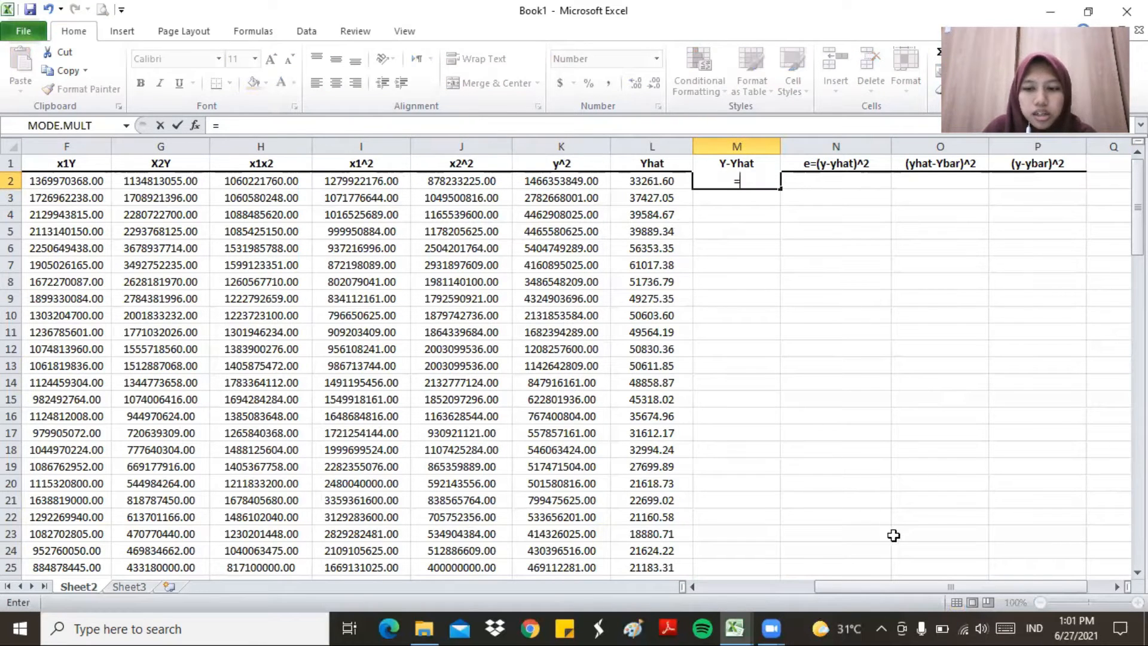
drag(911, 590, 843, 591)
click(79, 177)
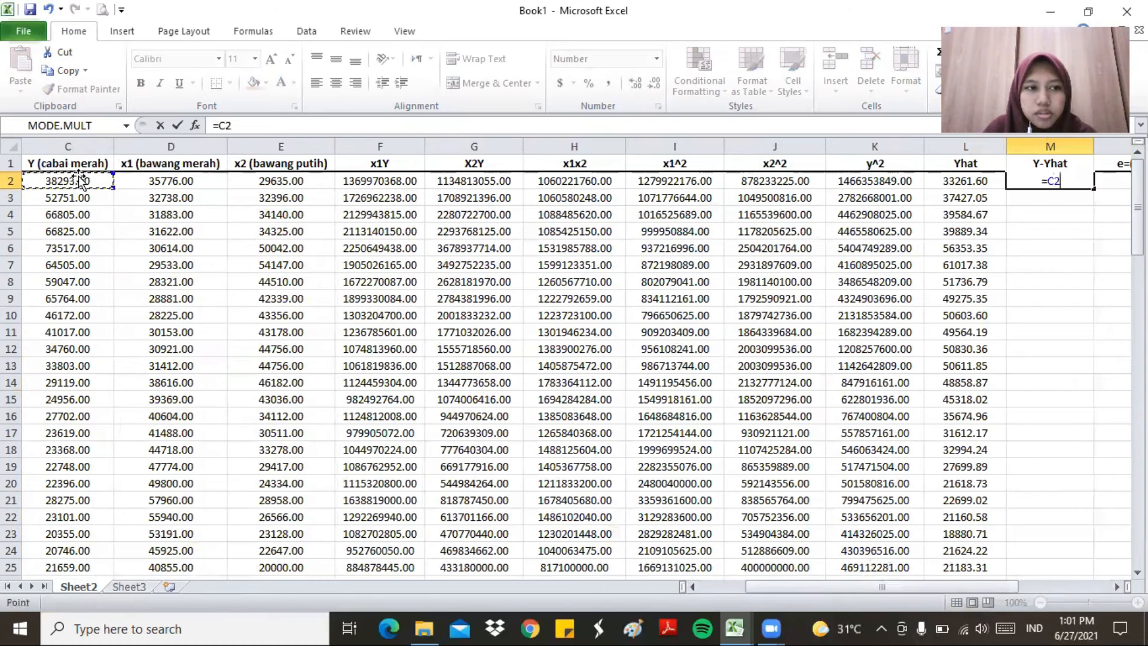
text(-)
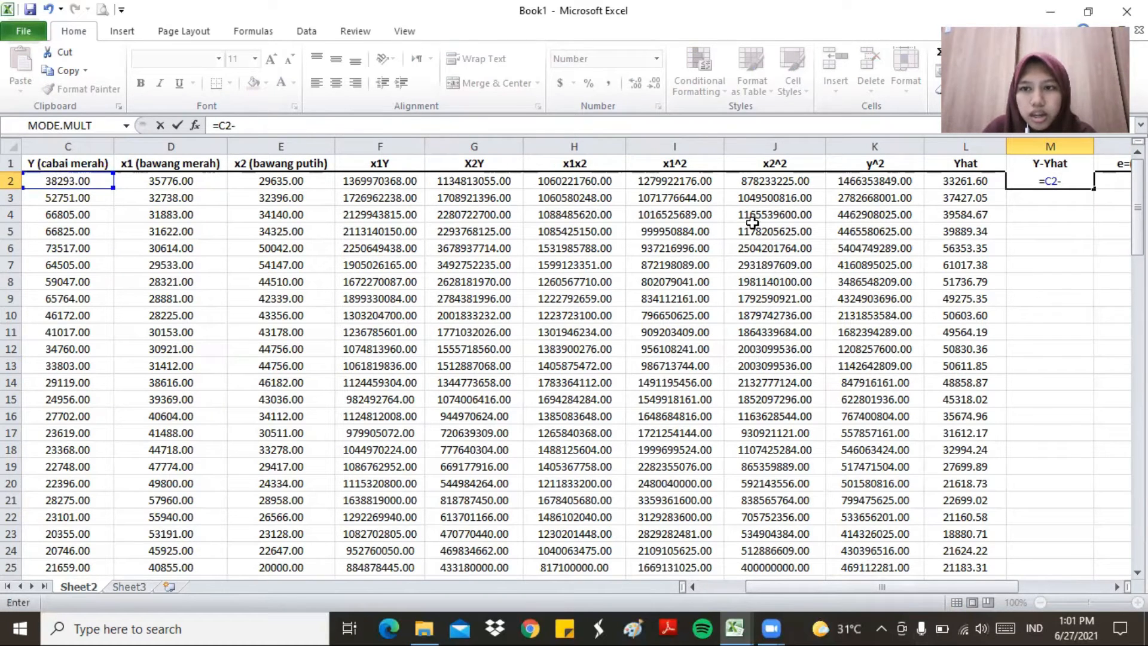
click(959, 181)
key(Return)
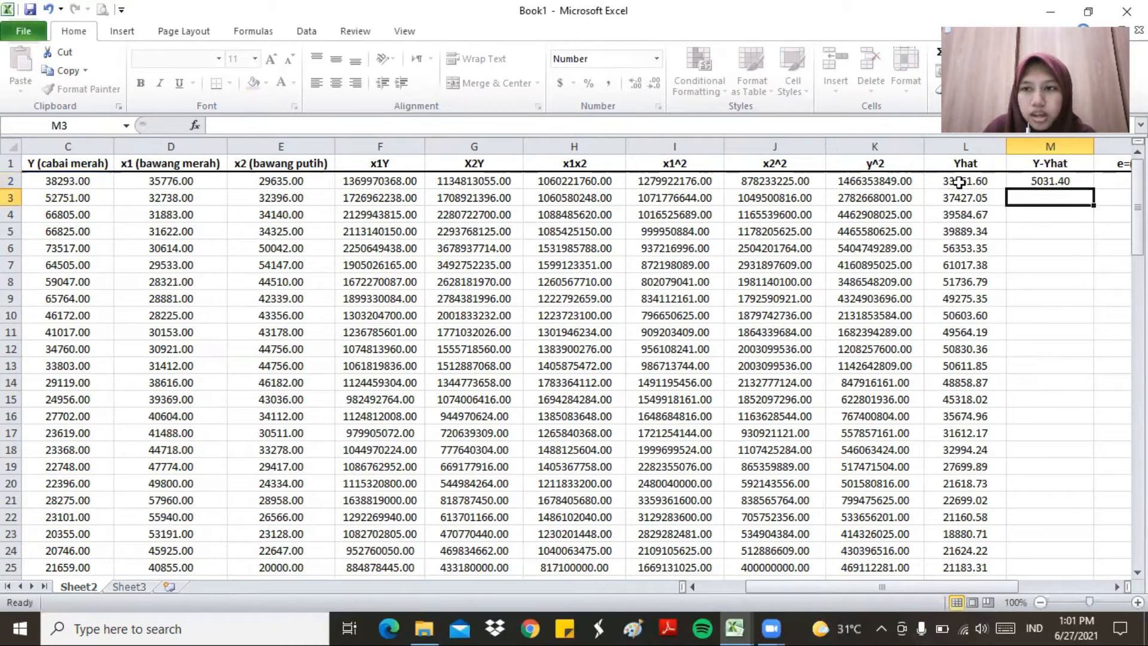
click(1056, 185)
drag(1094, 188, 1076, 493)
- Calculate the squared residual in N2 with =M2^2 and fill the formula down through N49
drag(863, 587, 981, 571)
scroll(899, 344, up, 10)
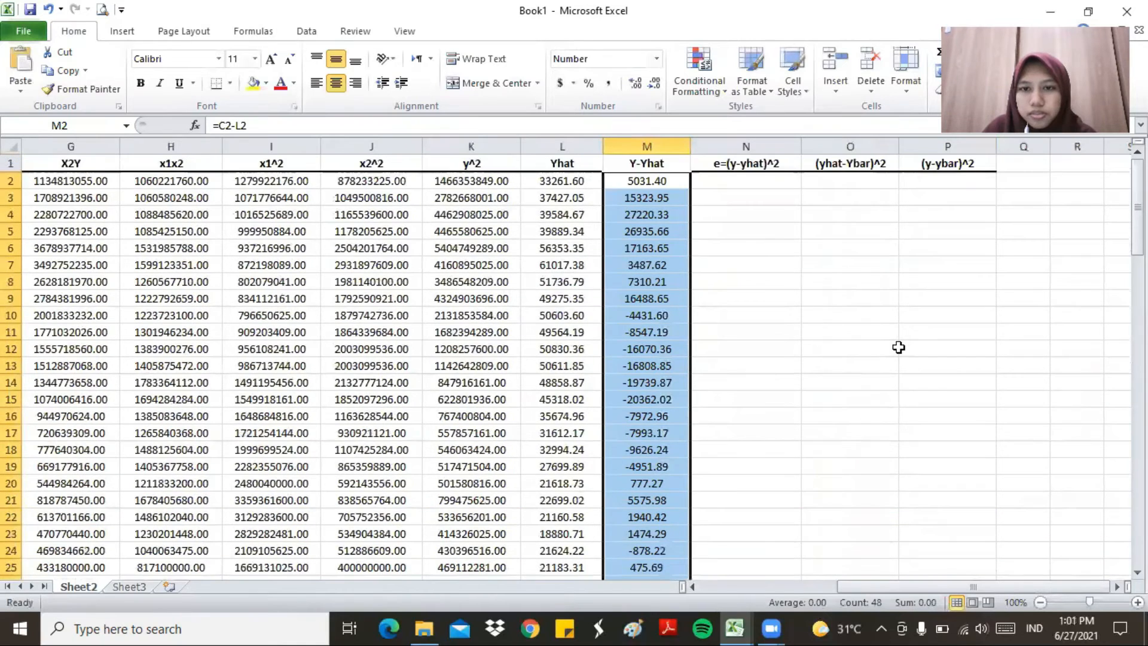
click(732, 185)
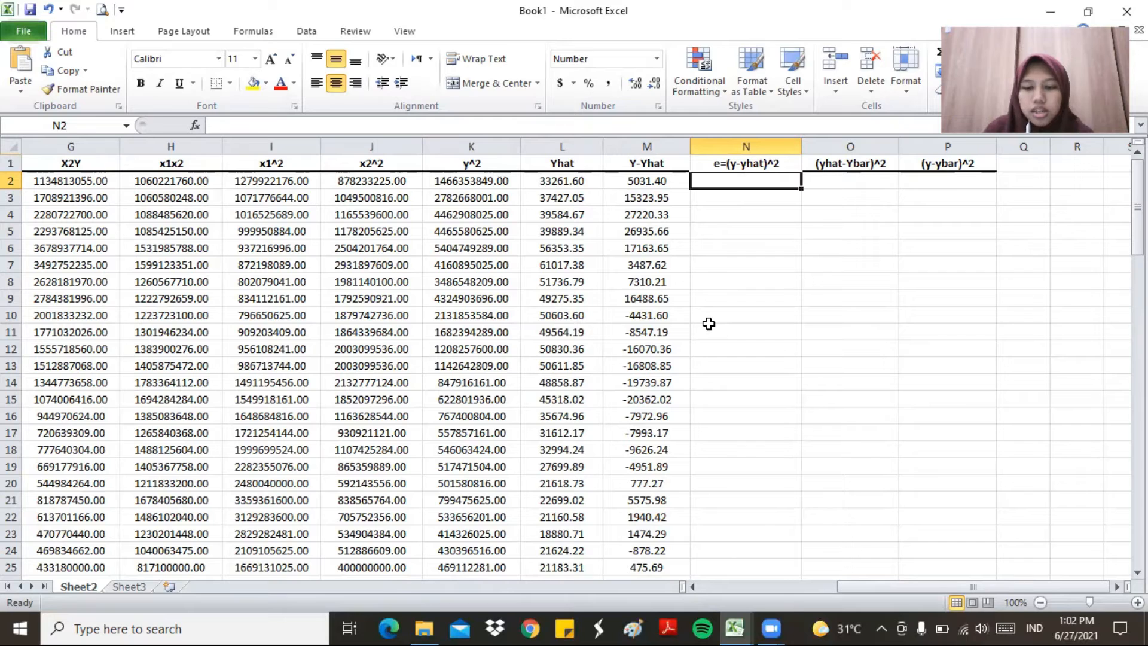
text(=)
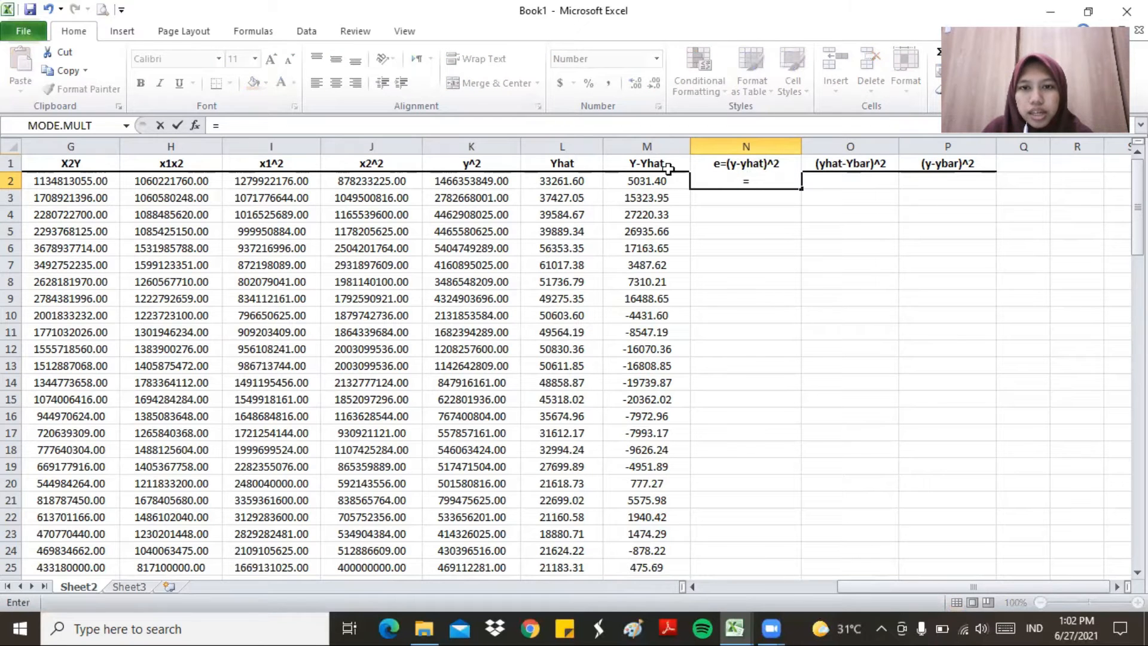
click(649, 180)
text(^2)
key(Return)
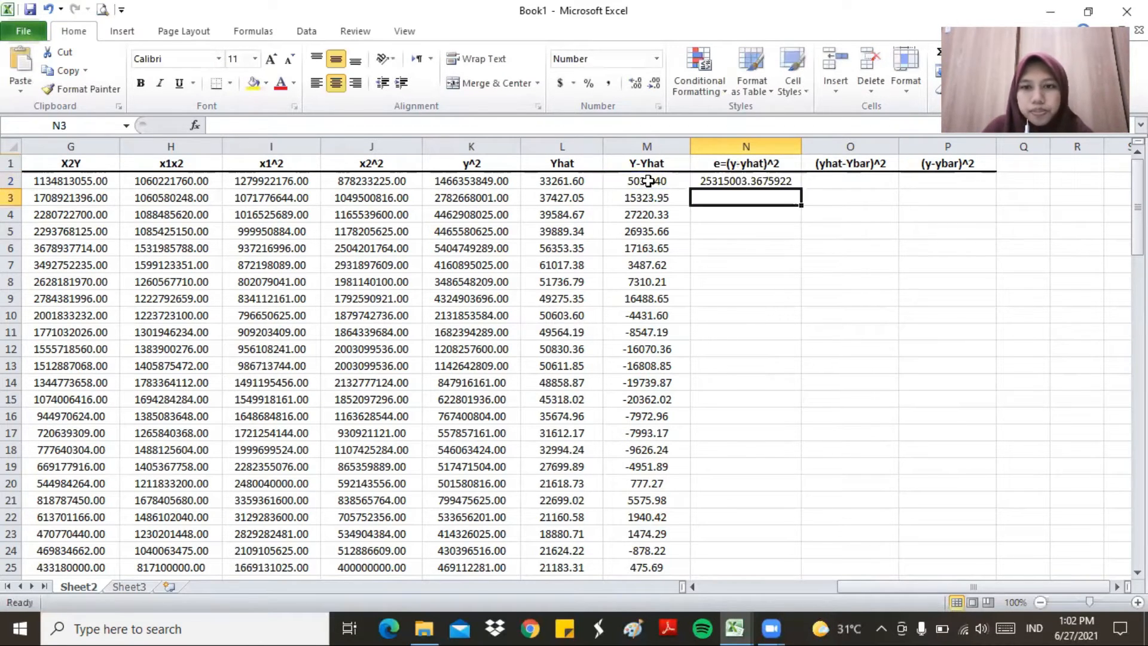
click(751, 181)
drag(801, 187, 795, 551)
- Enter the (yhat-Ybar)^2 formula in O2 as =(L2-$C$51)^2, with an absolute reference to the mean of y
scroll(918, 392, up, 8)
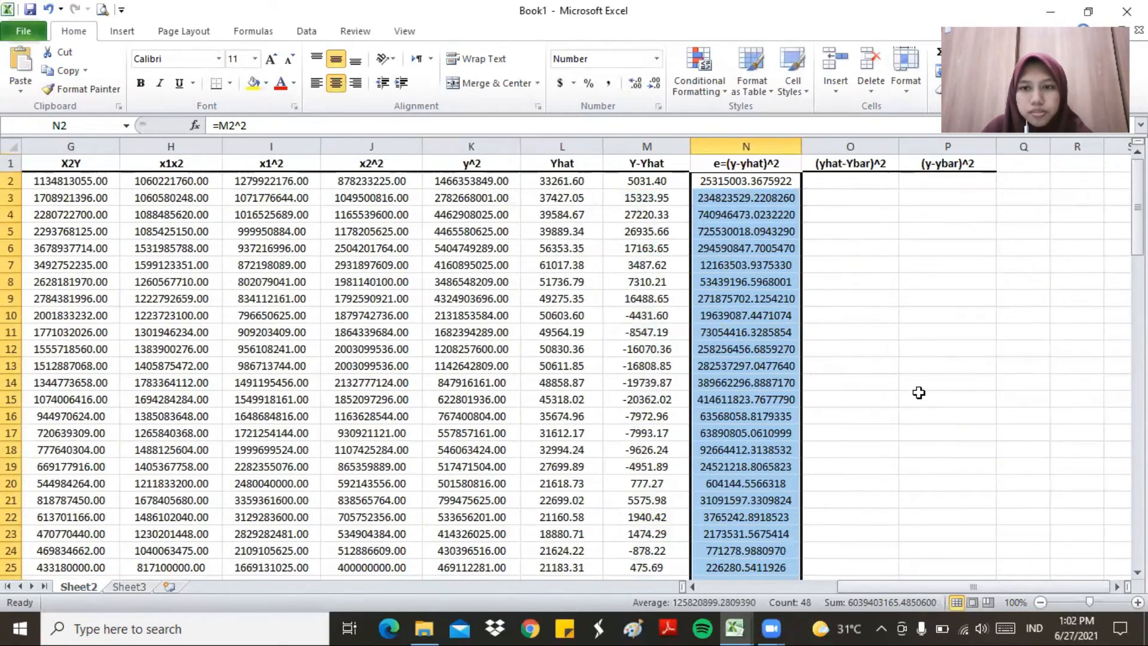
click(841, 181)
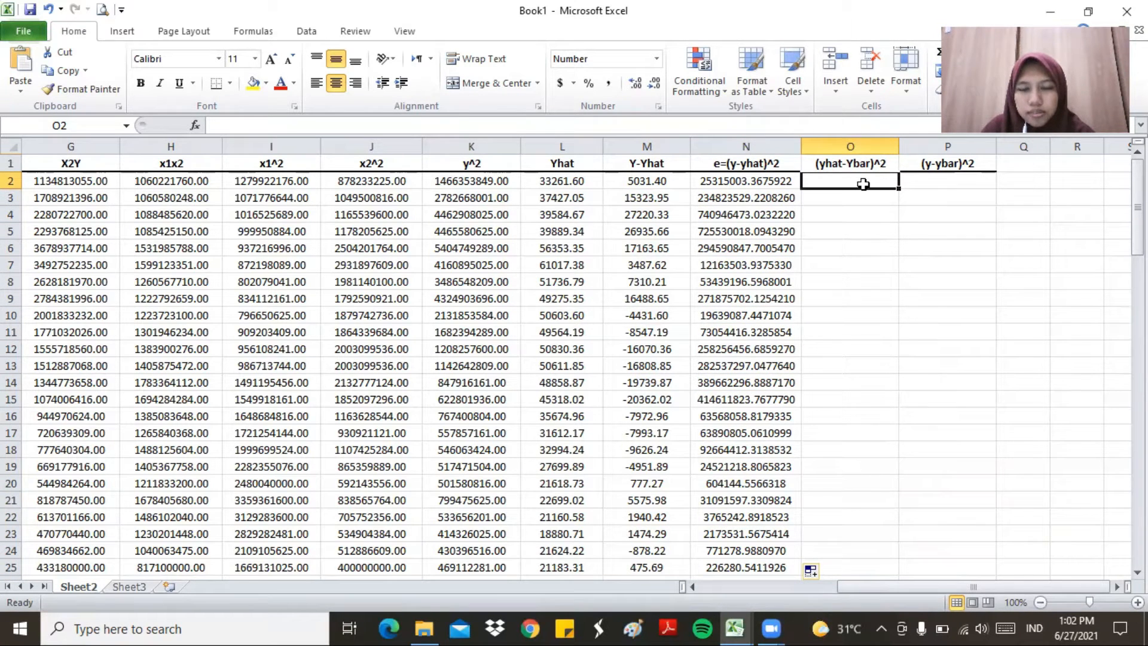
text(=()
click(567, 182)
text(-)
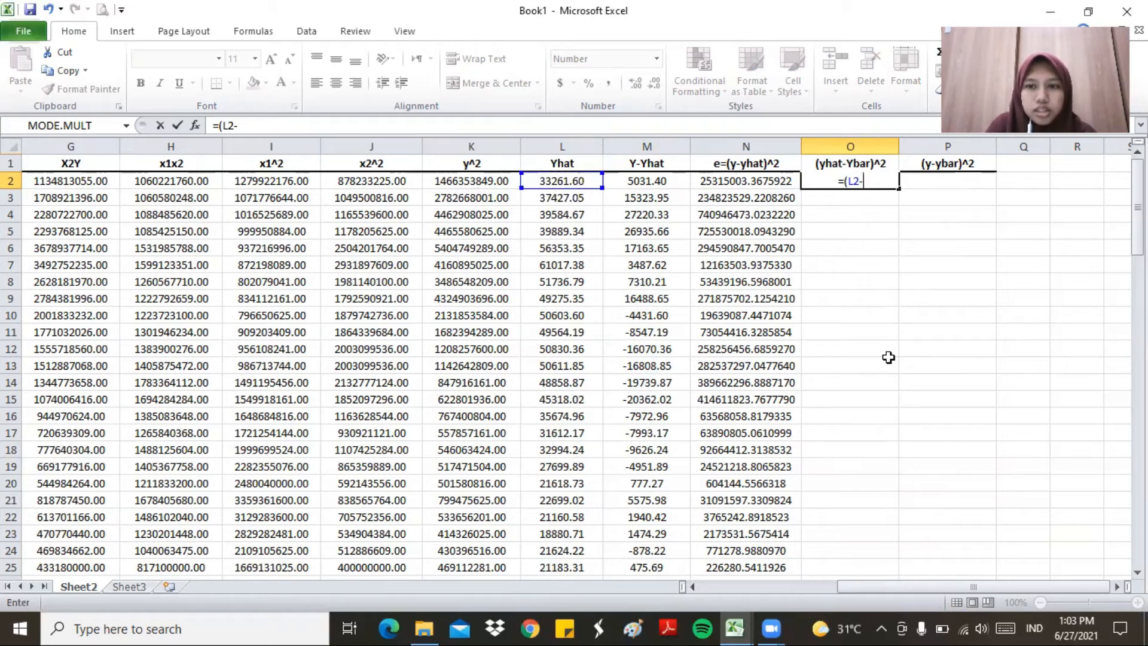
drag(1137, 207, 1137, 377)
drag(956, 587, 819, 588)
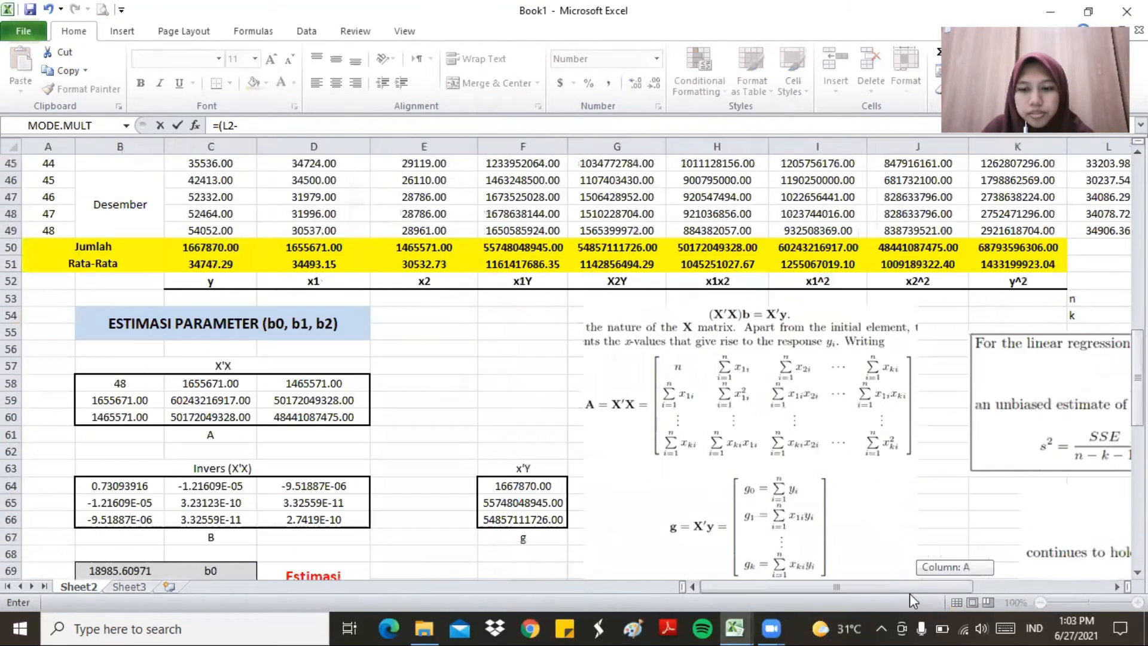
click(230, 266)
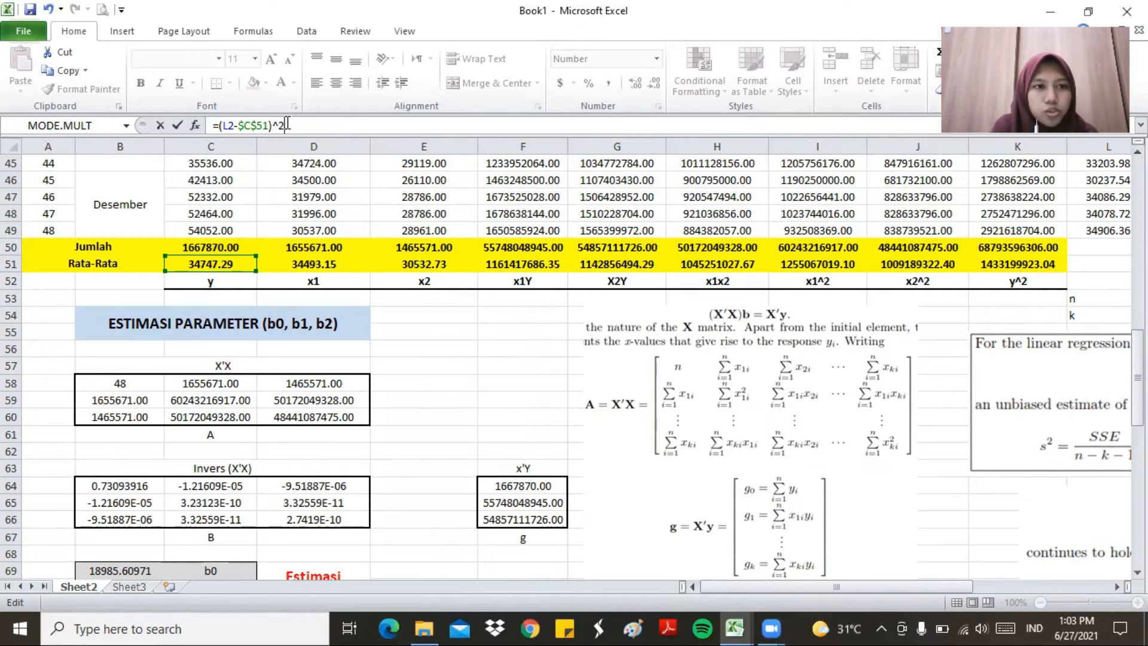
key(Escape)
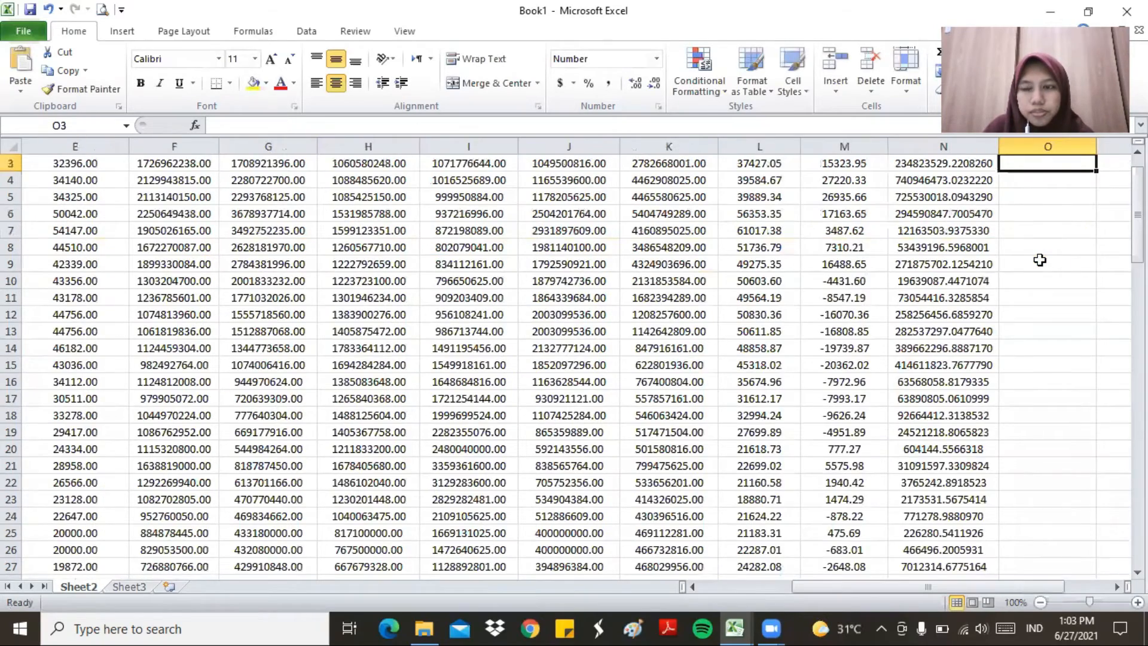
- Fill the (yhat-Ybar)^2 formula from O2 down through O49
scroll(1040, 259, up, 1)
click(1062, 182)
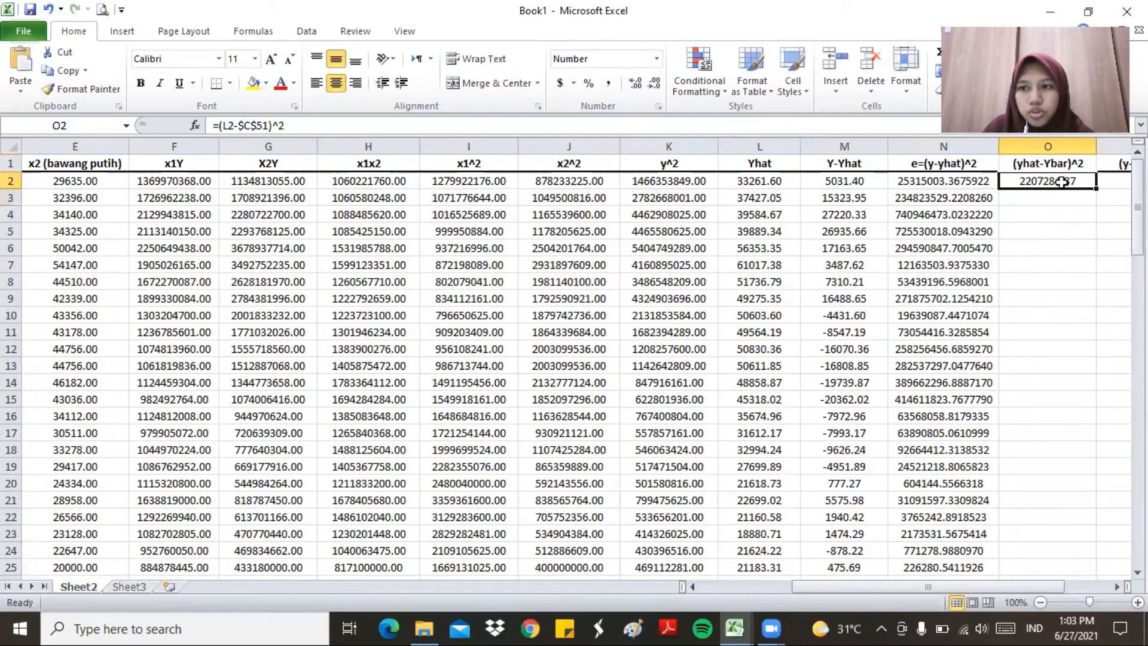
drag(1098, 190, 1099, 524)
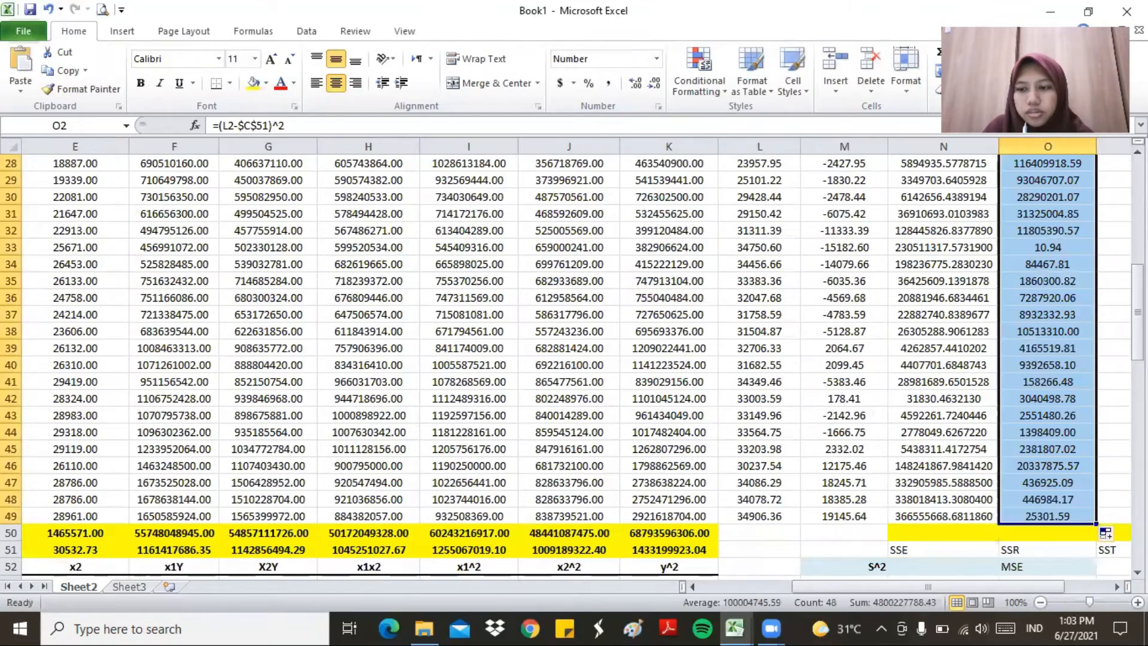
- Enter the (y-ybar)^2 formula in P2 as =(C2-$C$51)^2, with an absolute reference to the mean of y
click(1112, 431)
scroll(1112, 431, up, 7)
scroll(1098, 441, up, 2)
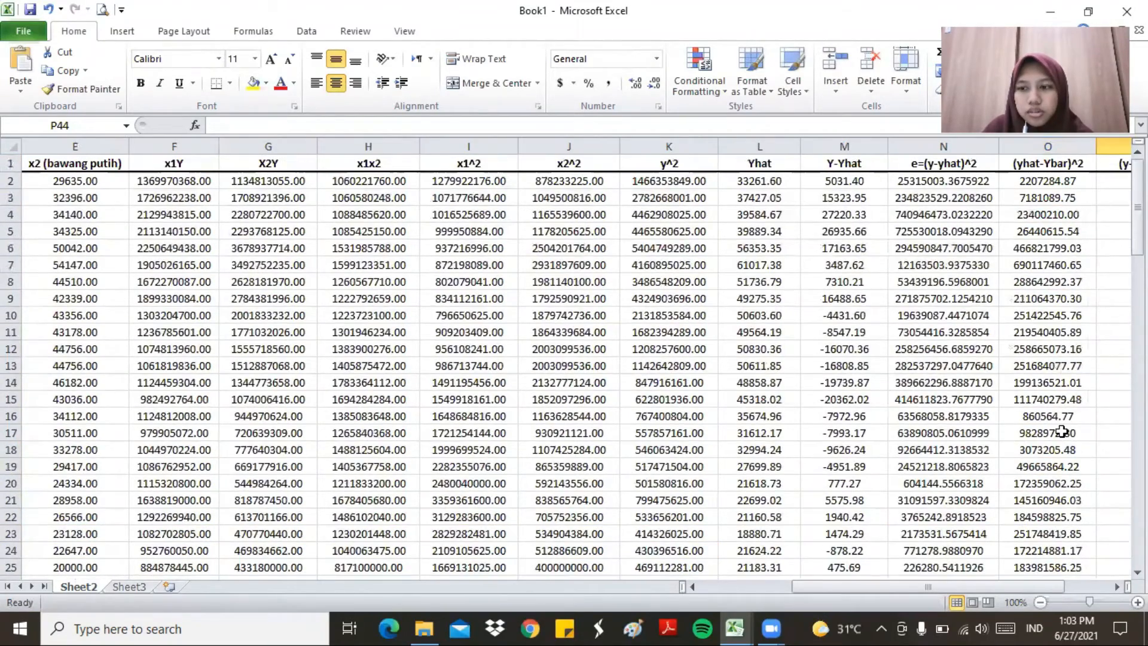
scroll(1061, 432, right, 2)
click(931, 185)
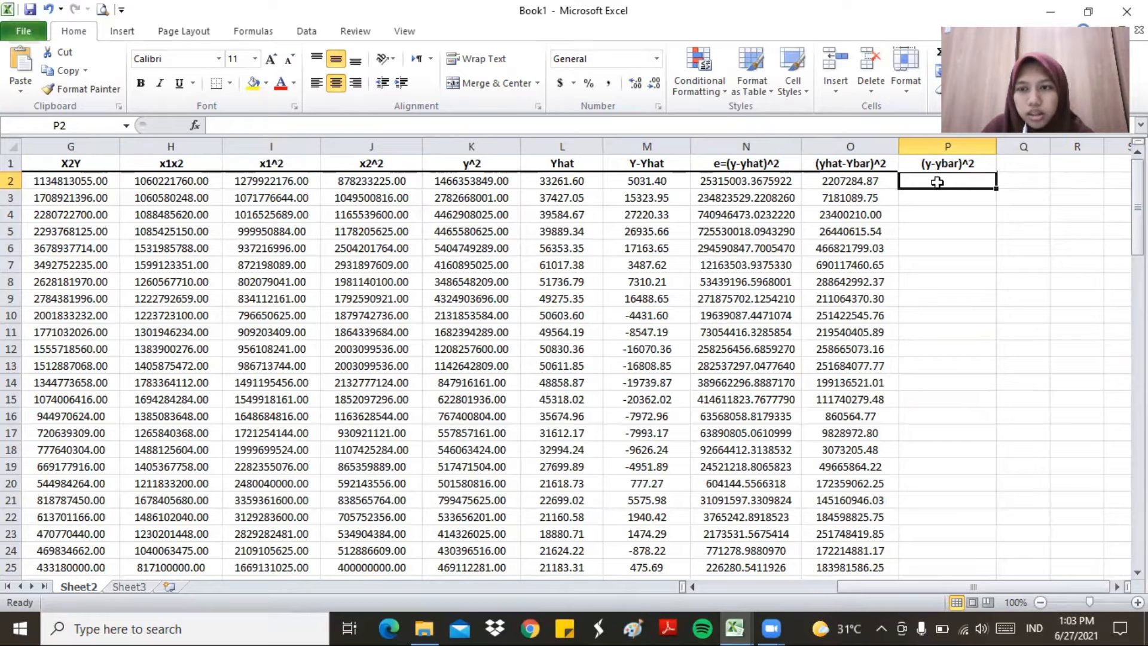
text(=()
scroll(833, 331, left, 3)
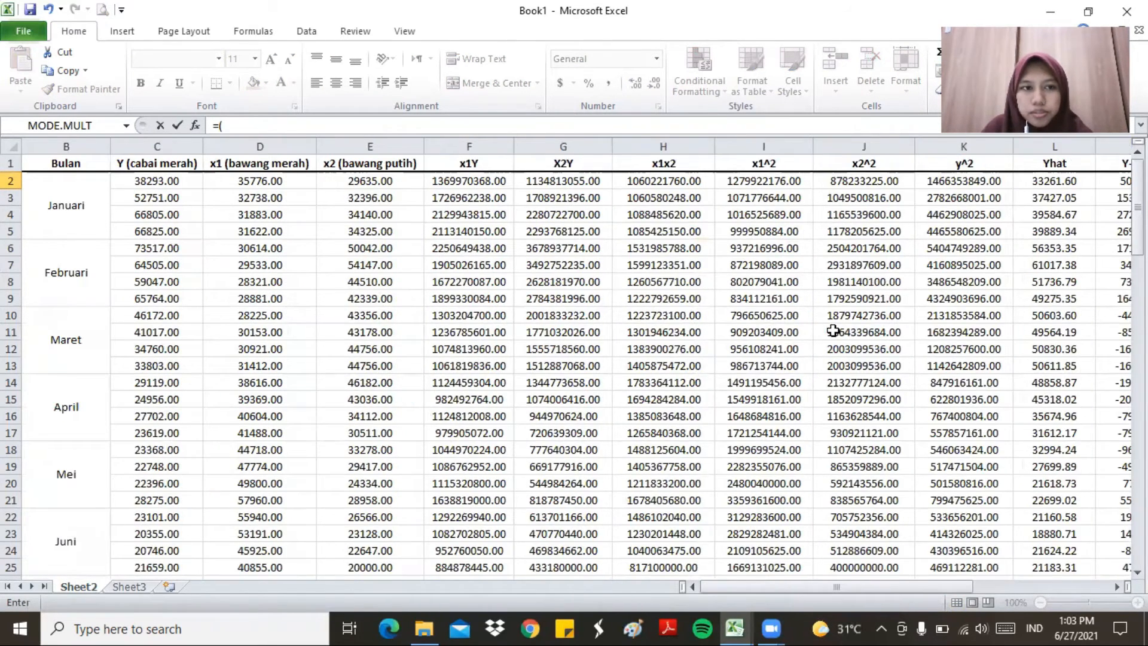
click(220, 186)
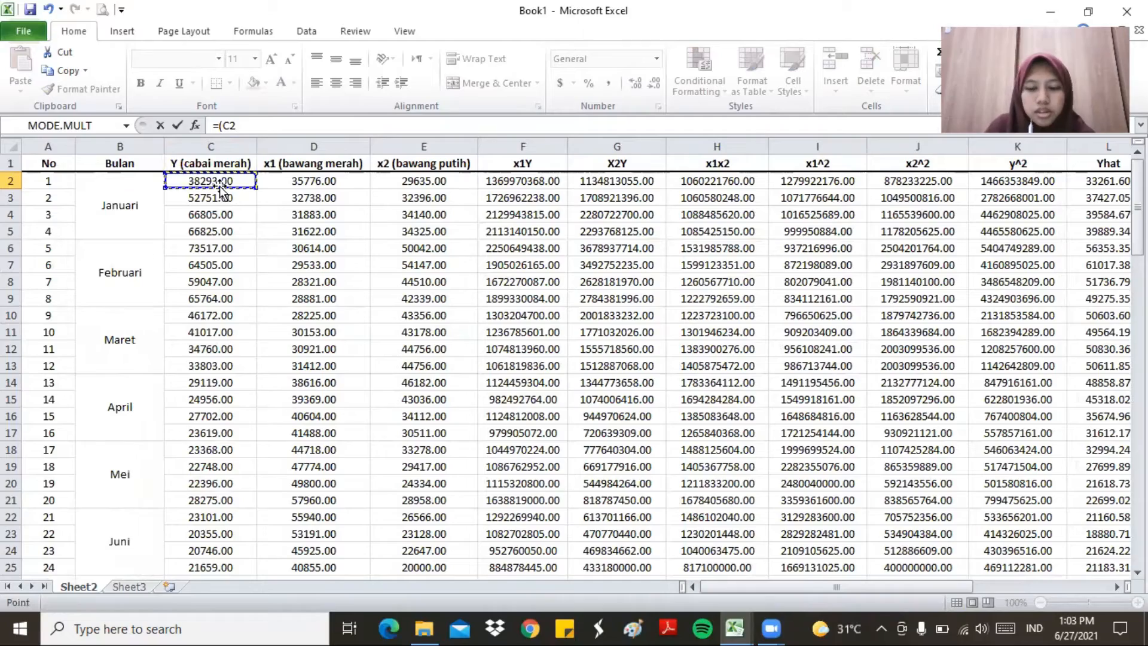
text(-)
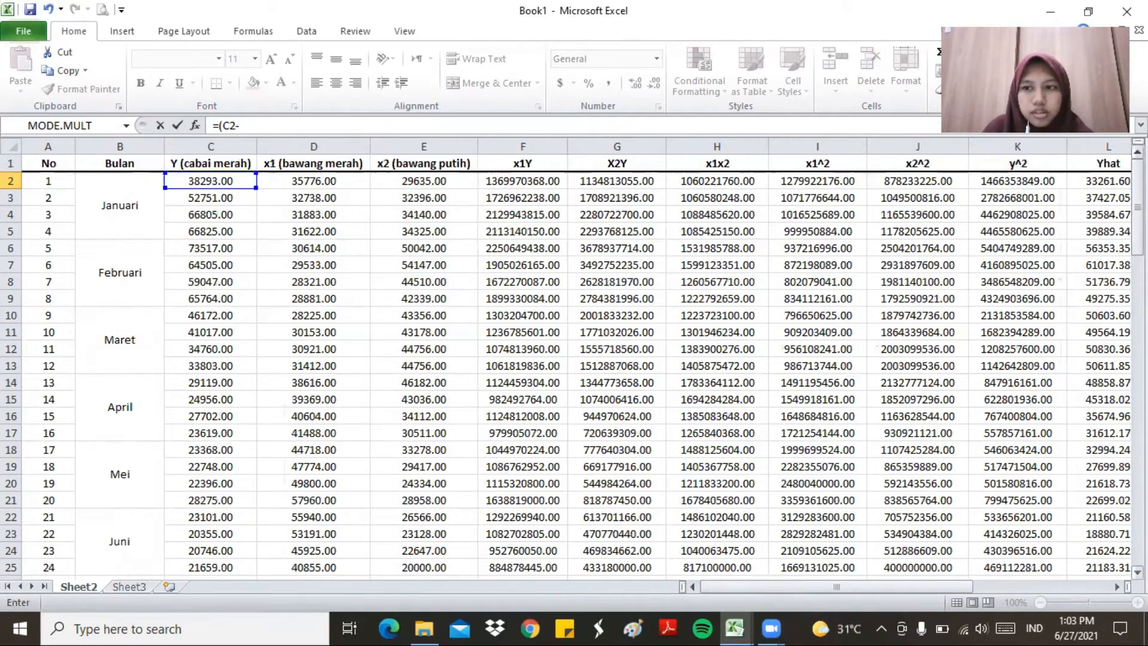
drag(1138, 206, 1138, 338)
click(218, 429)
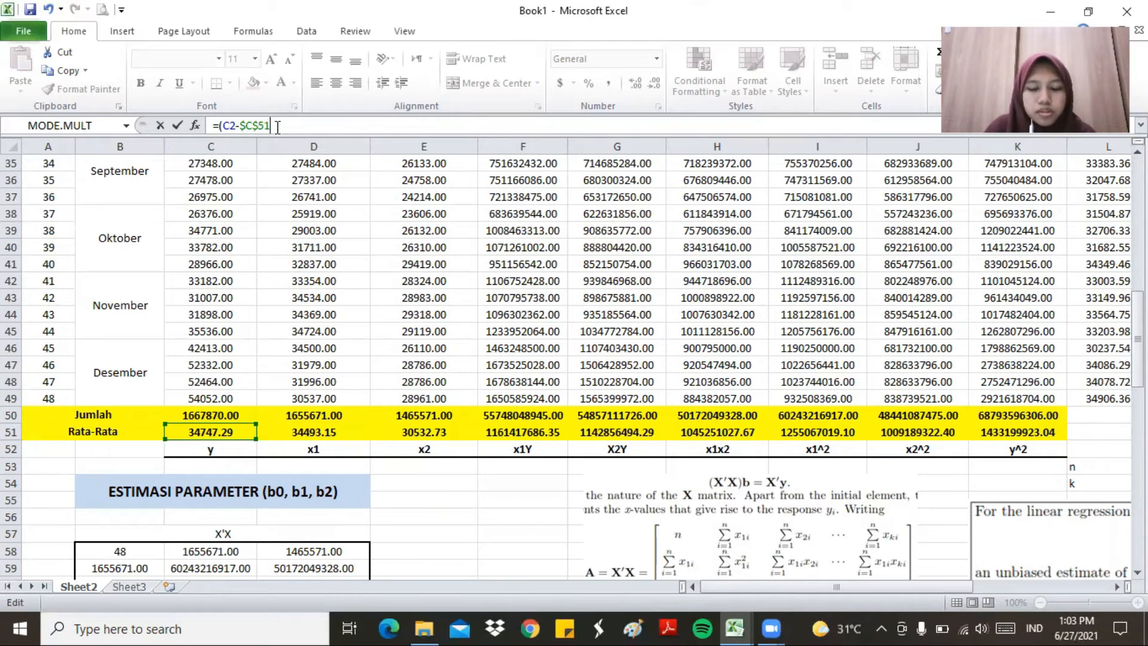
key(Return)
- Fill the (y-ybar)^2 formula from P2 down through P49
scroll(1120, 273, up, 1)
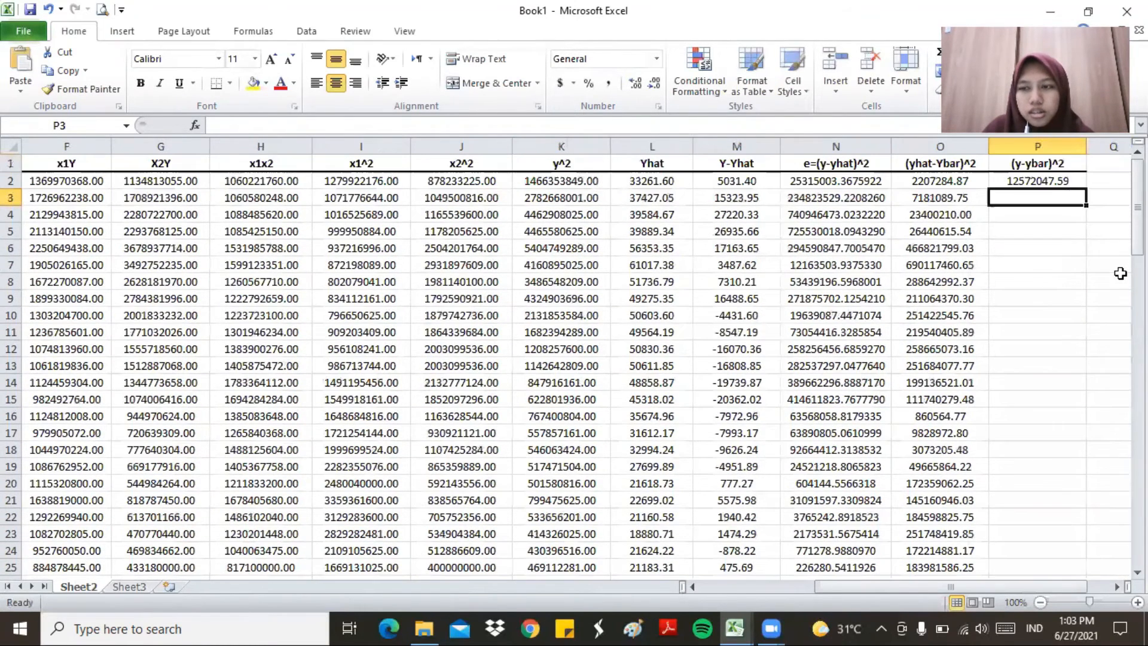
click(1054, 179)
drag(1087, 188, 1066, 520)
- Calculate the SSE in N50 by summing the squared residuals with =SUM(N2:N49)
scroll(807, 517, down, 2)
click(861, 426)
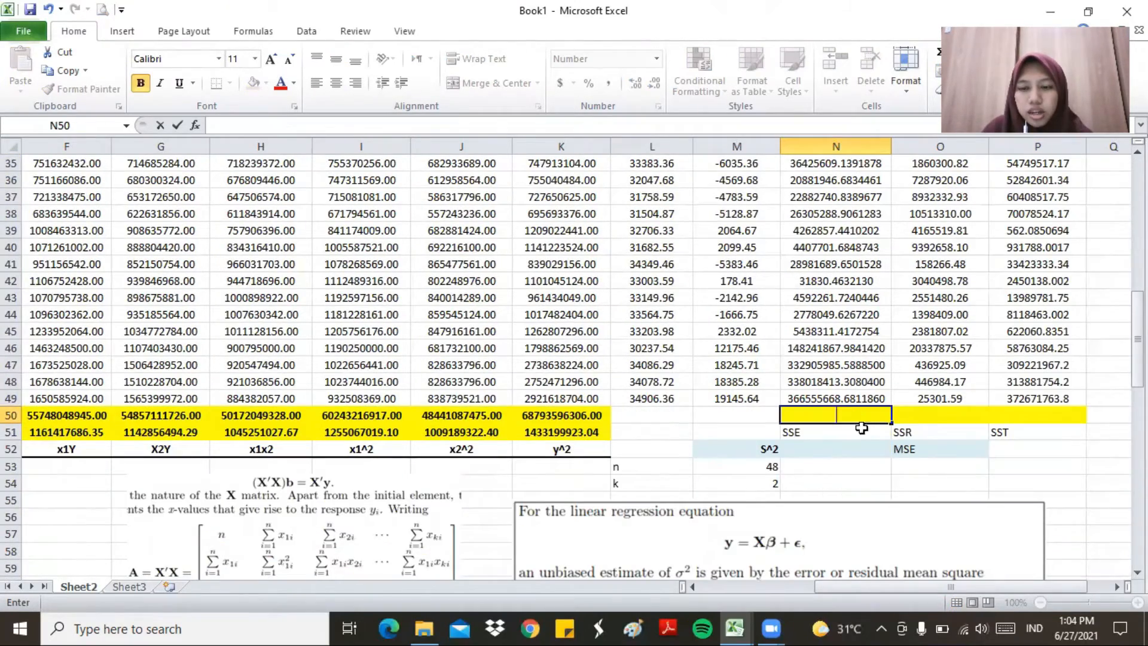
text(=SUM)
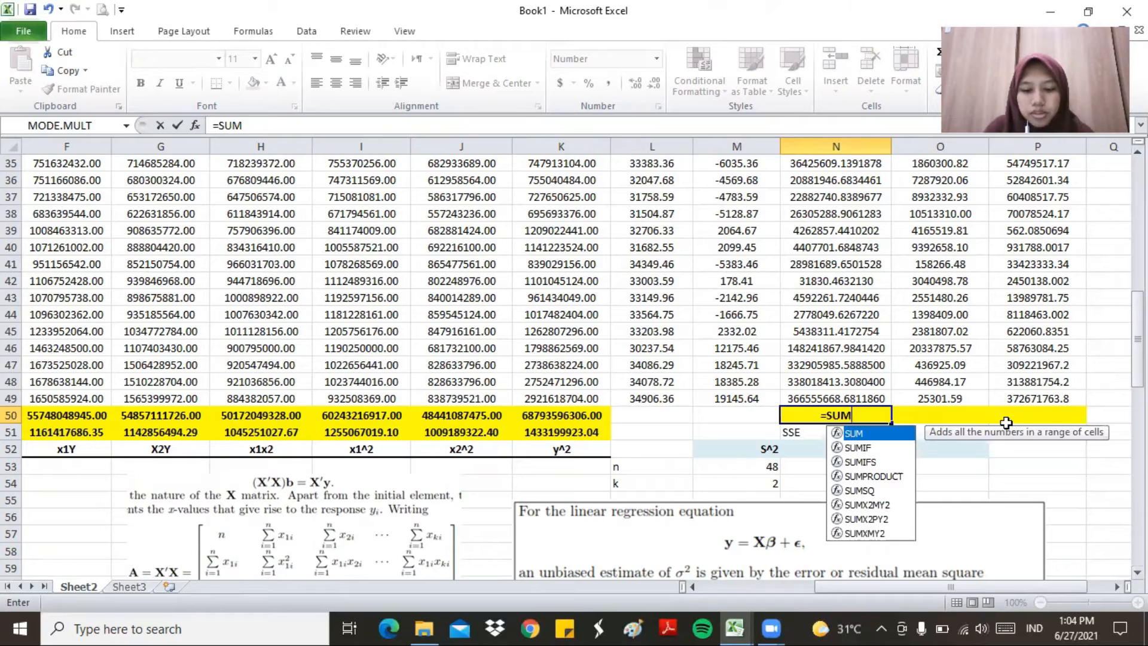
text(()
drag(1138, 350, 1138, 227)
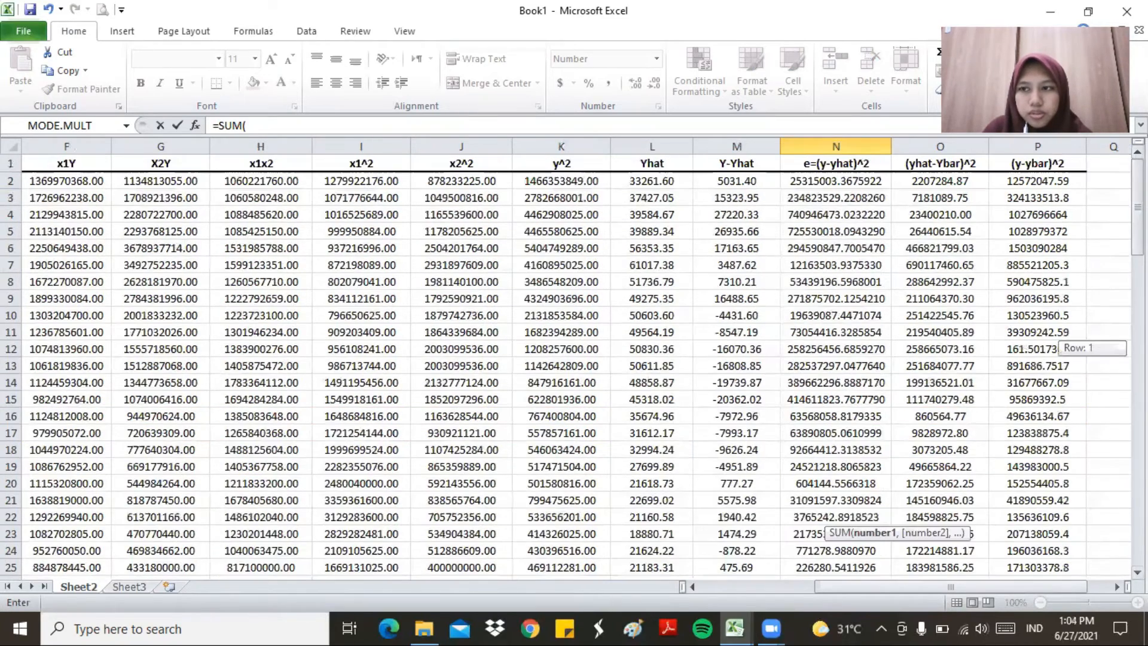
click(862, 183)
key(shift+Down)
key(shift+Down)
key(shift+Down)
key(shift+Down)
key(shift+Down)
key(shift+Down)
key(shift+Down)
key(shift+Down)
key(shift+Down)
key(shift+Down)
key(shift+Down)
key(shift+Down)
key(shift+Down)
key(shift+Down)
key(shift+Down)
key(shift+Down)
key(shift+Down)
key(shift+Down)
key(shift+Down)
key(shift+Down)
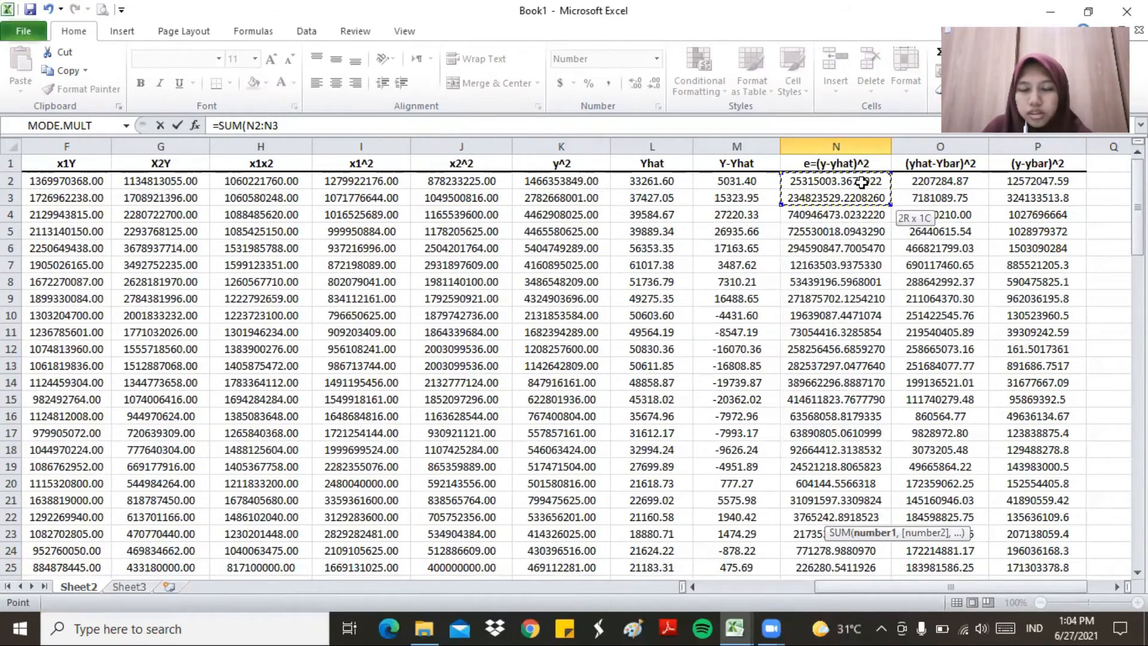
key(shift+Down)
key(shift+Down)
key(shift+Down)
key(shift+Down)
key(shift+Down)
key(shift+Down)
key(shift+Down)
key(shift+Down)
key(shift+Down)
key(shift+Down)
key(shift+Down)
key(shift+Down)
key(shift+Down)
key(shift+Down)
key(shift+Down)
key(shift+Down)
key(shift+Down)
key(shift+Down)
key(shift+Down)
key(shift+Down)
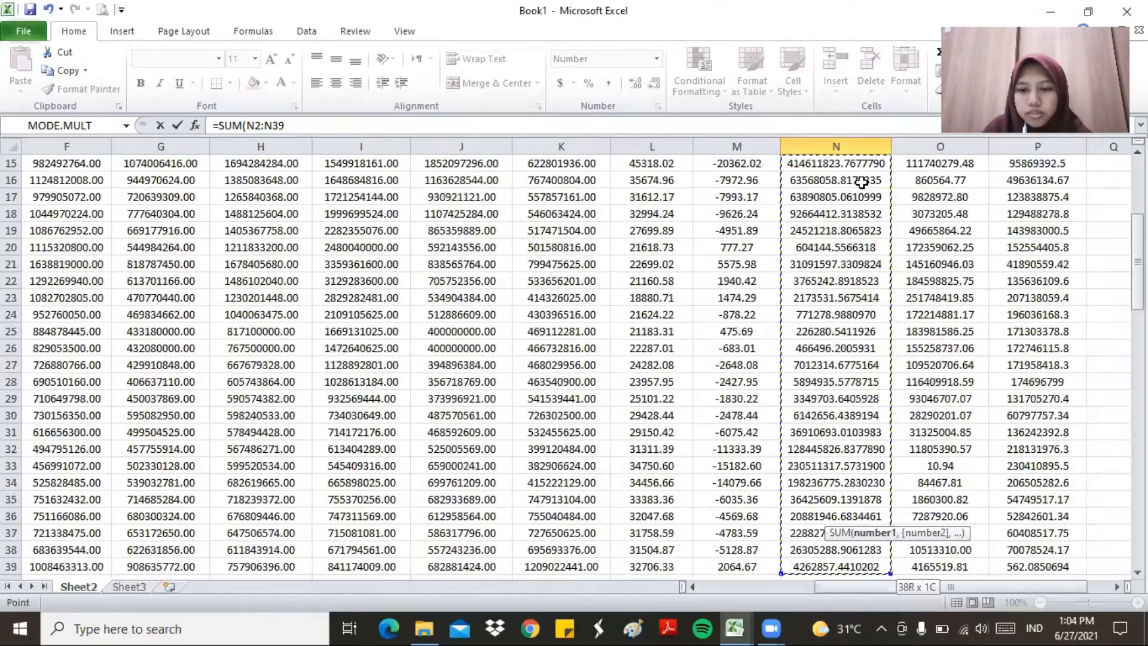
key(shift+Down)
key(shift+Down)
key(shift+Down)
key(shift+Down)
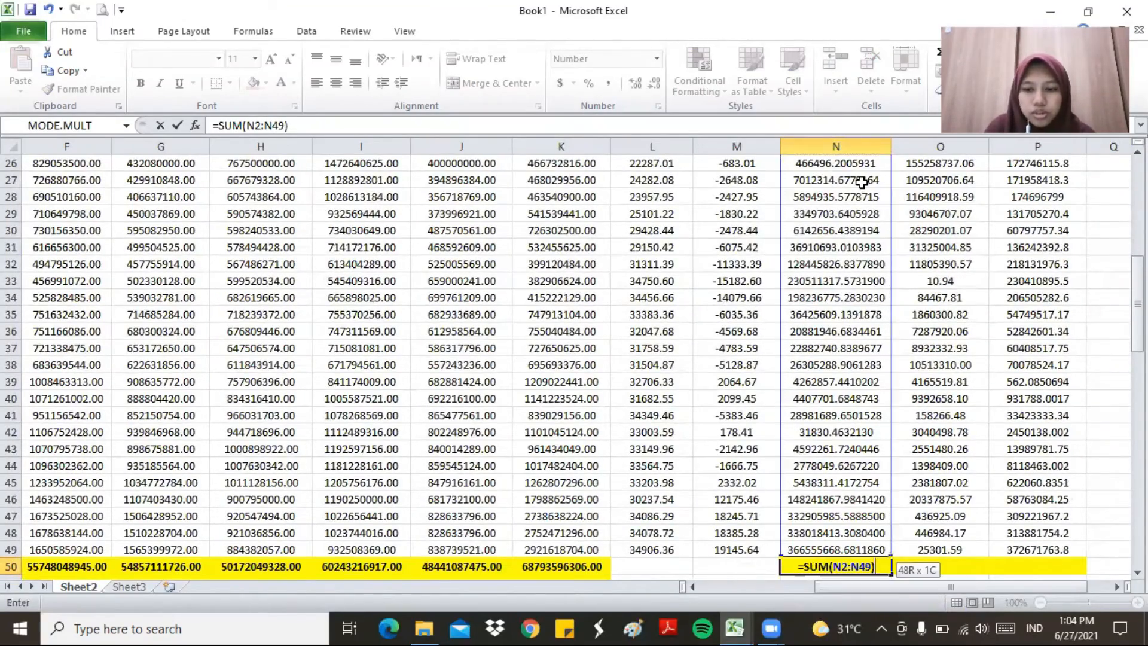
key(Return)
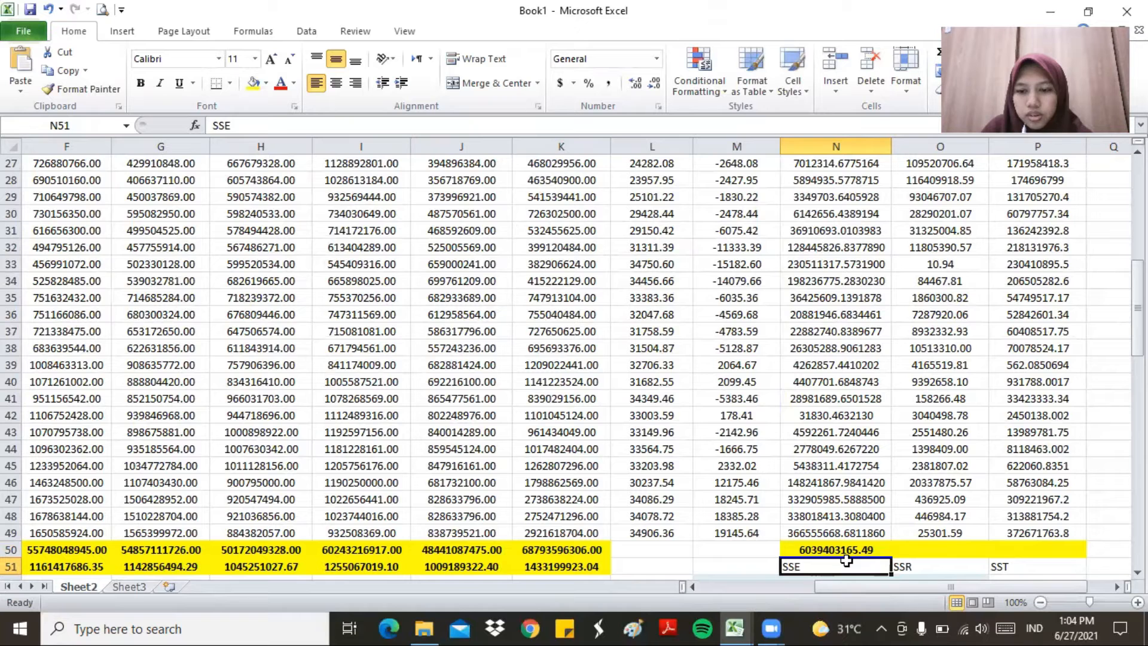
- Fill the sum formula from N50 across to P50 to obtain the SSR and SST
click(872, 551)
drag(892, 560, 1058, 549)
scroll(1094, 482, down, 3)
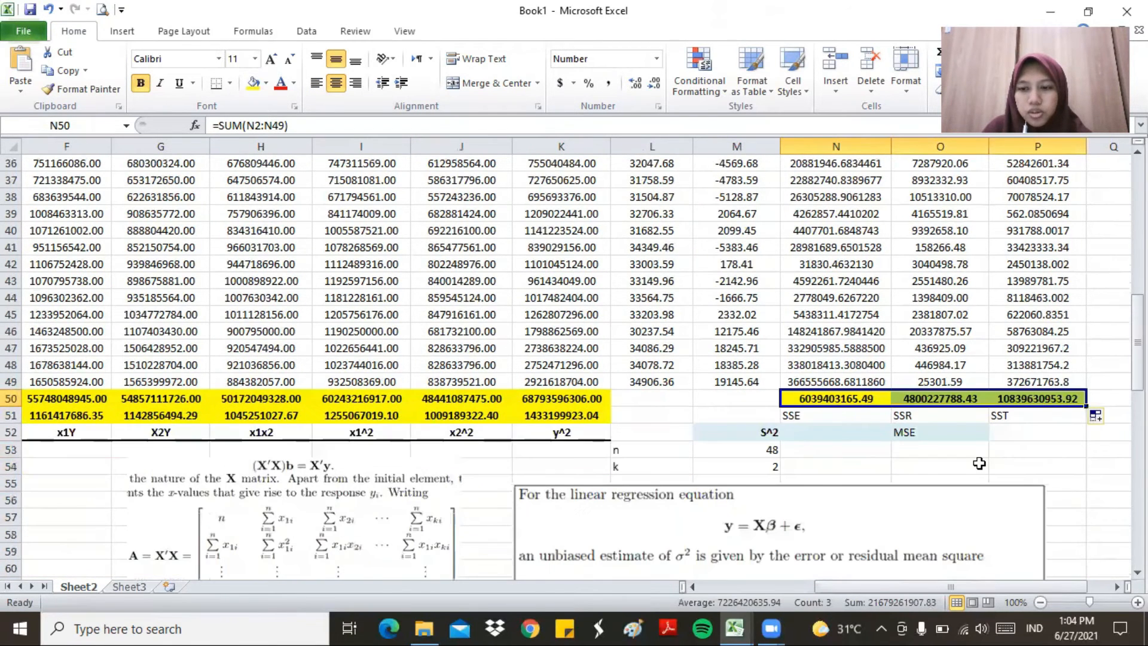
click(972, 461)
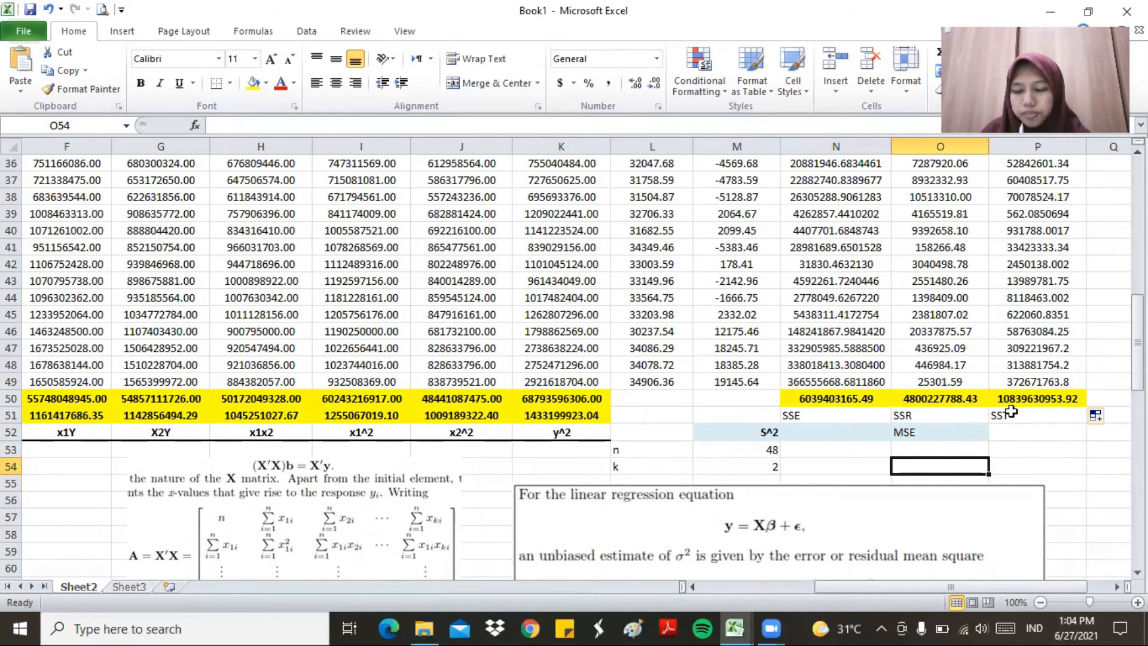
- Examine the ANOVA table's SS, db and MS columns and the SSR total in O50
scroll(1010, 412, left, 5)
scroll(470, 482, down, 7)
scroll(470, 482, down, 4)
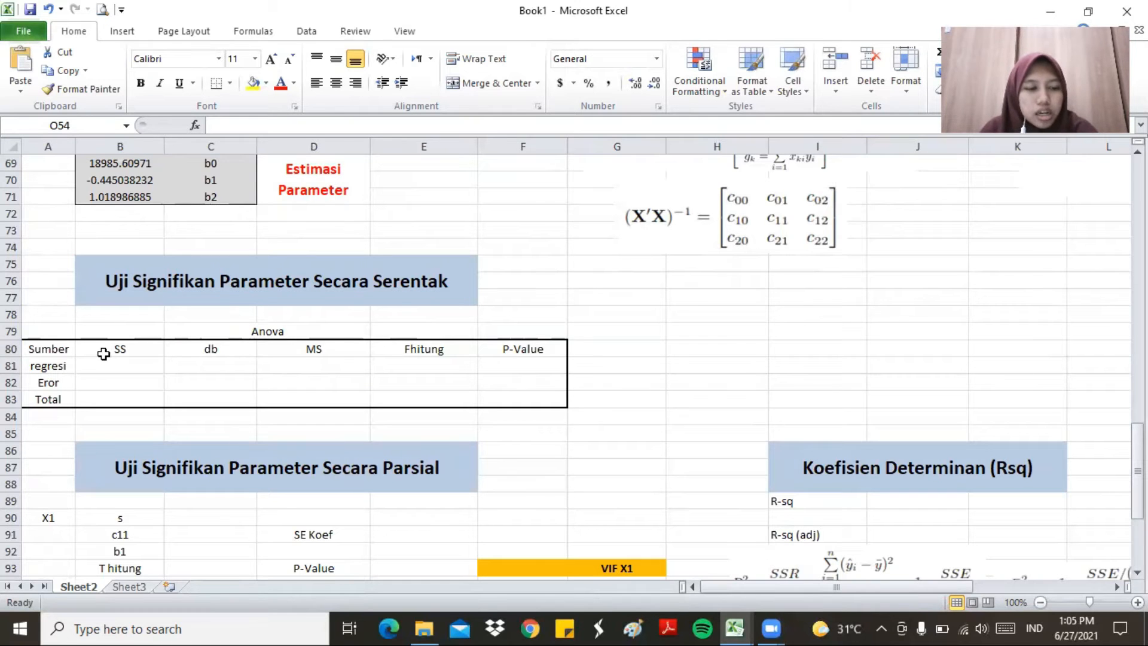
drag(130, 349, 172, 349)
click(173, 349)
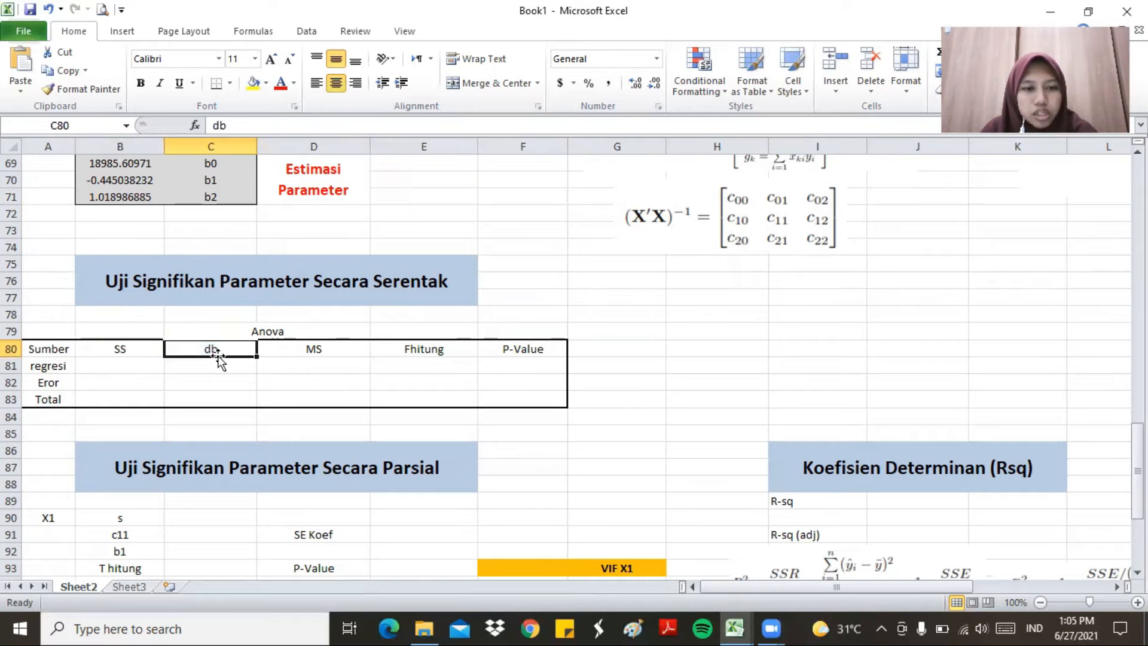
click(286, 349)
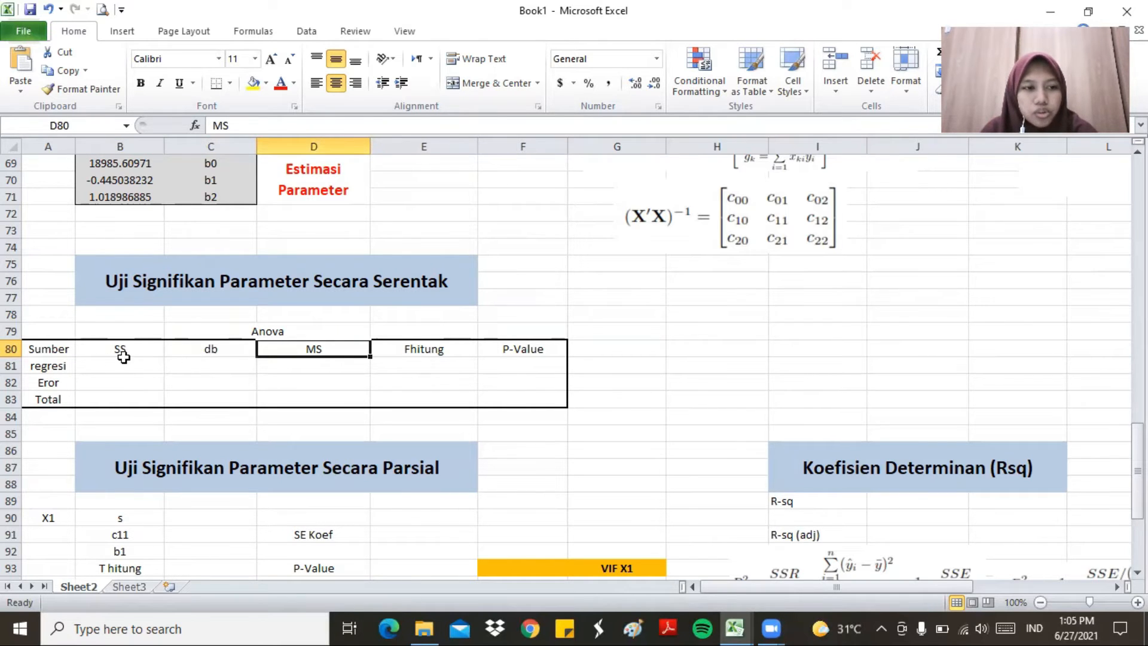
scroll(1023, 324, up, 9)
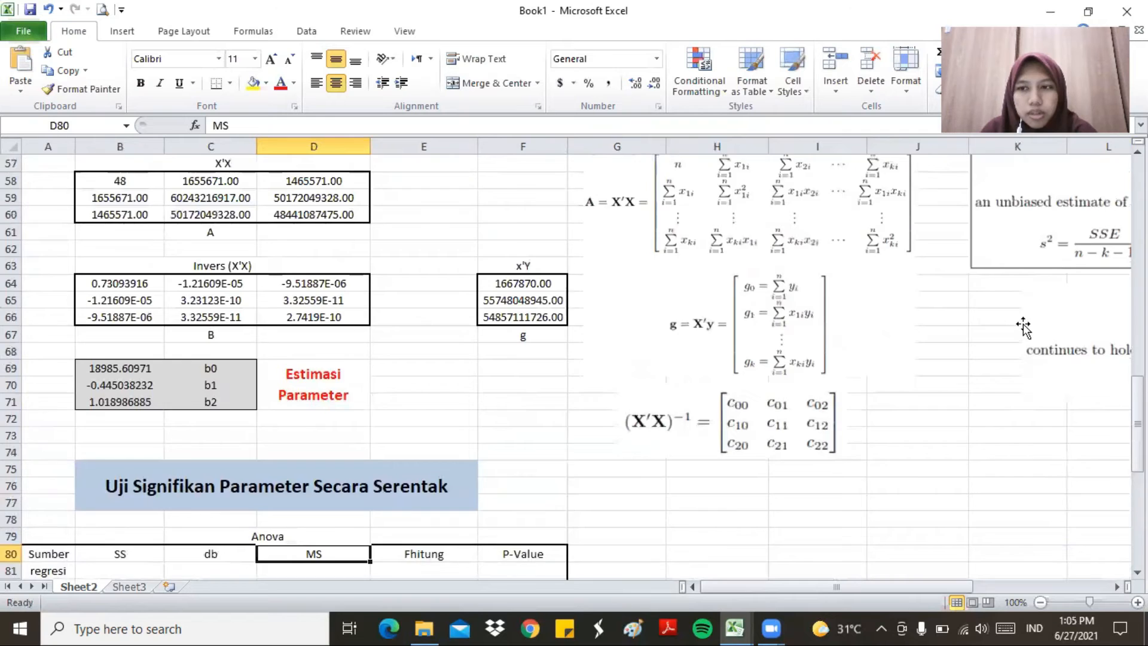
scroll(1022, 323, right, 1)
scroll(1022, 323, right, 3)
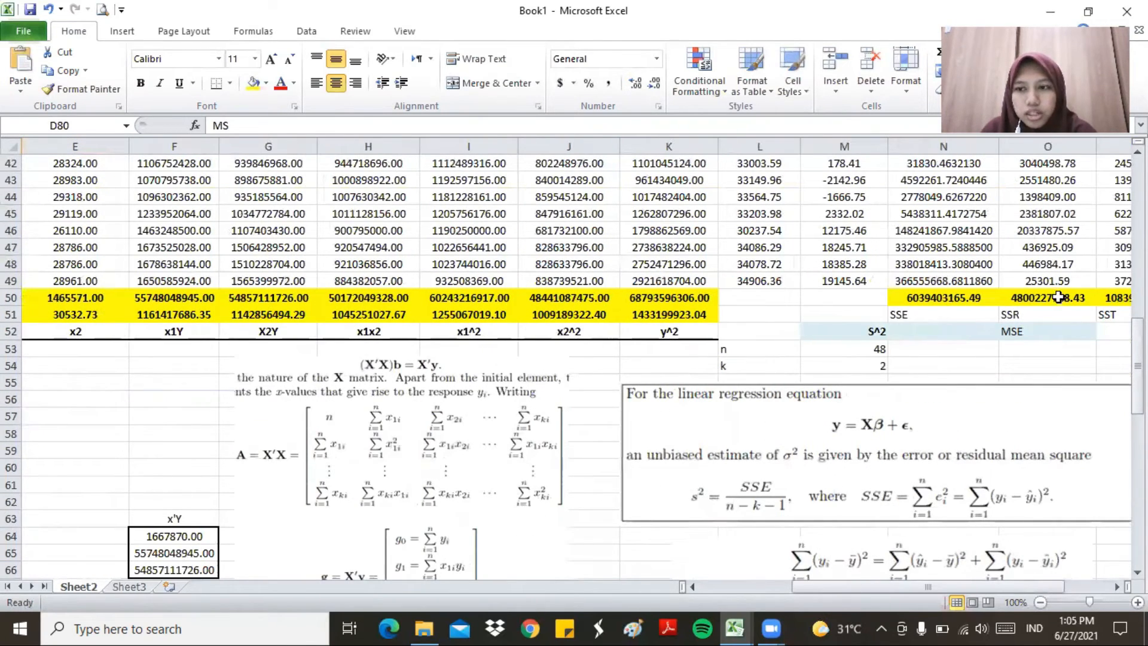
click(1058, 297)
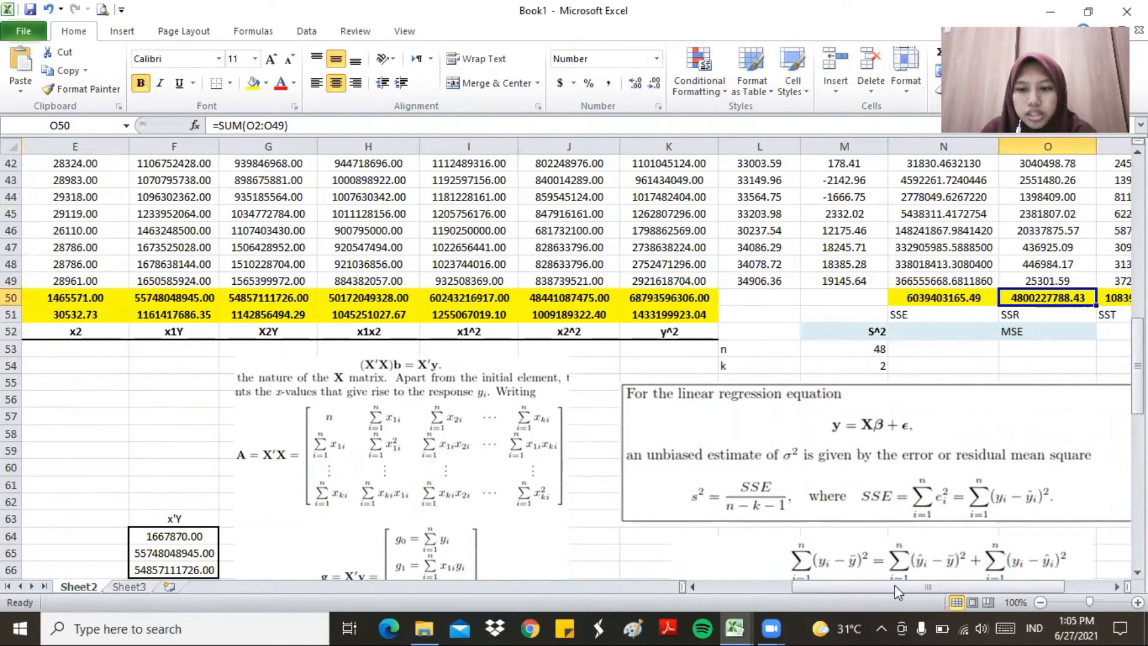
- Enter the regression SS in B81 of the ANOVA table as =O50, a reference to the SSR
drag(891, 588, 800, 588)
drag(1138, 344, 1138, 433)
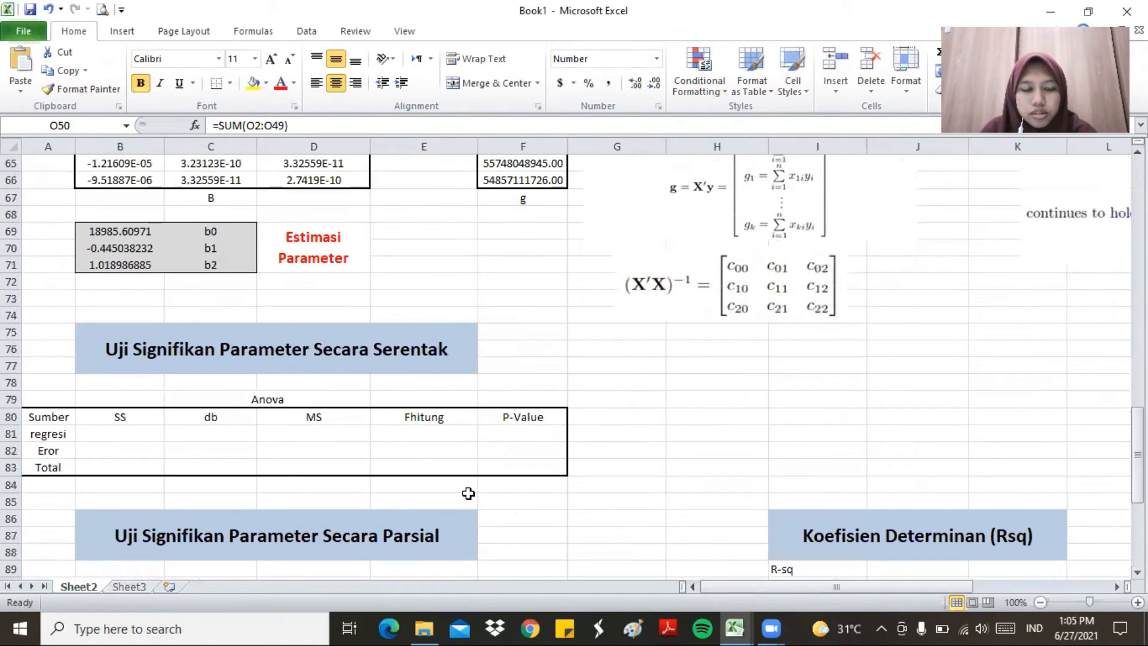
click(132, 434)
text(=)
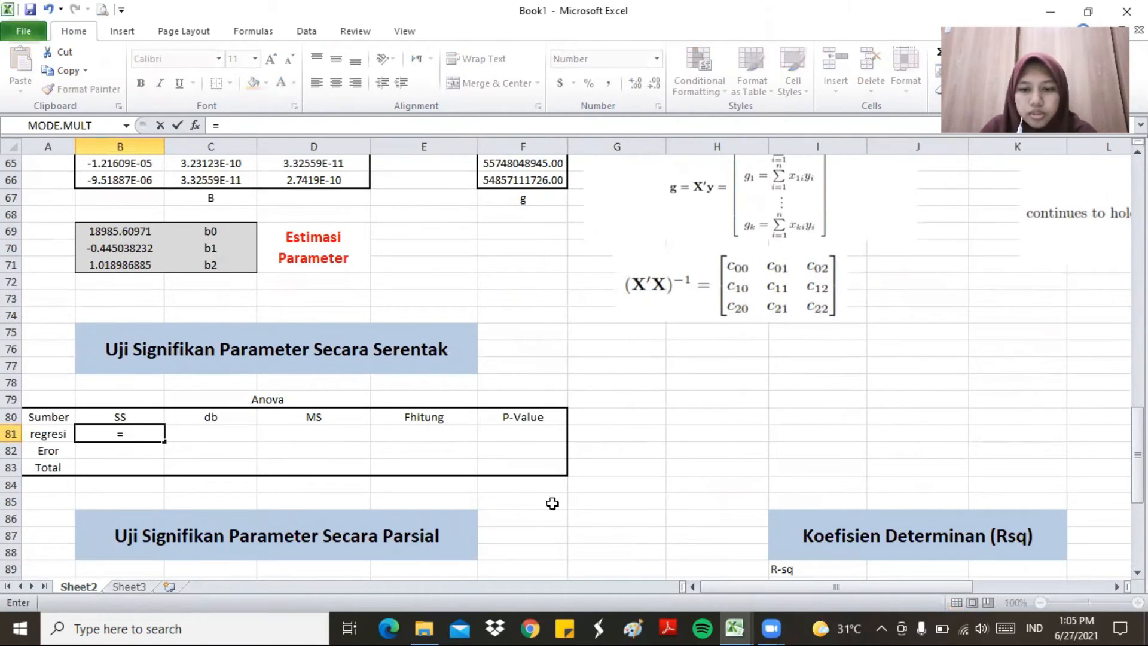
drag(831, 581, 931, 572)
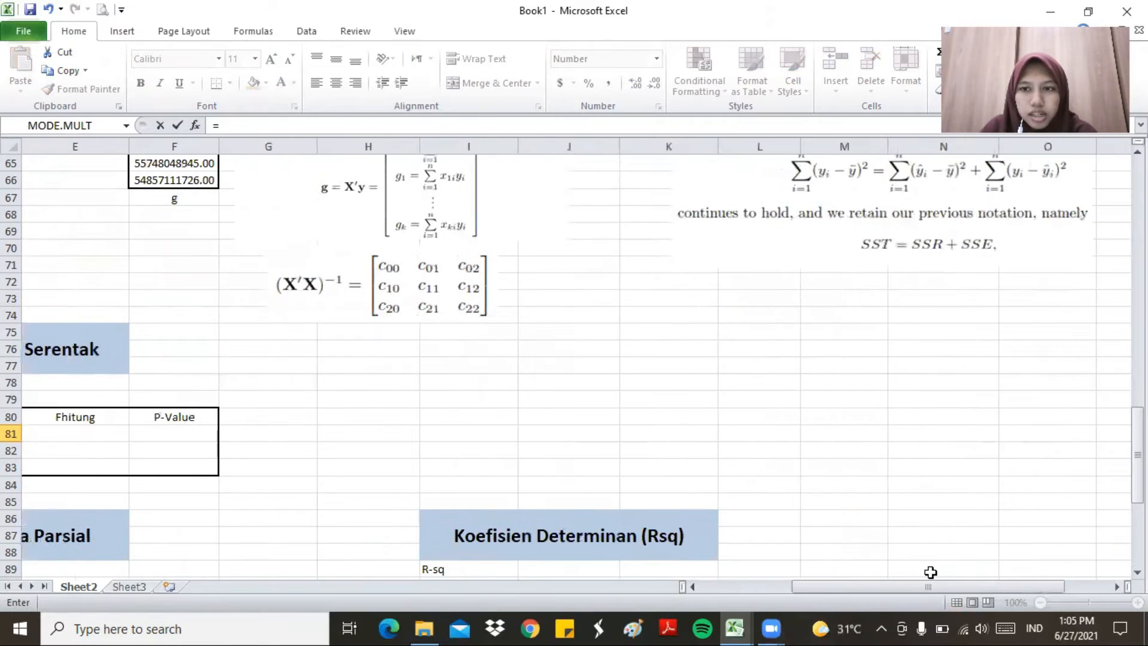
scroll(981, 372, up, 9)
click(1065, 382)
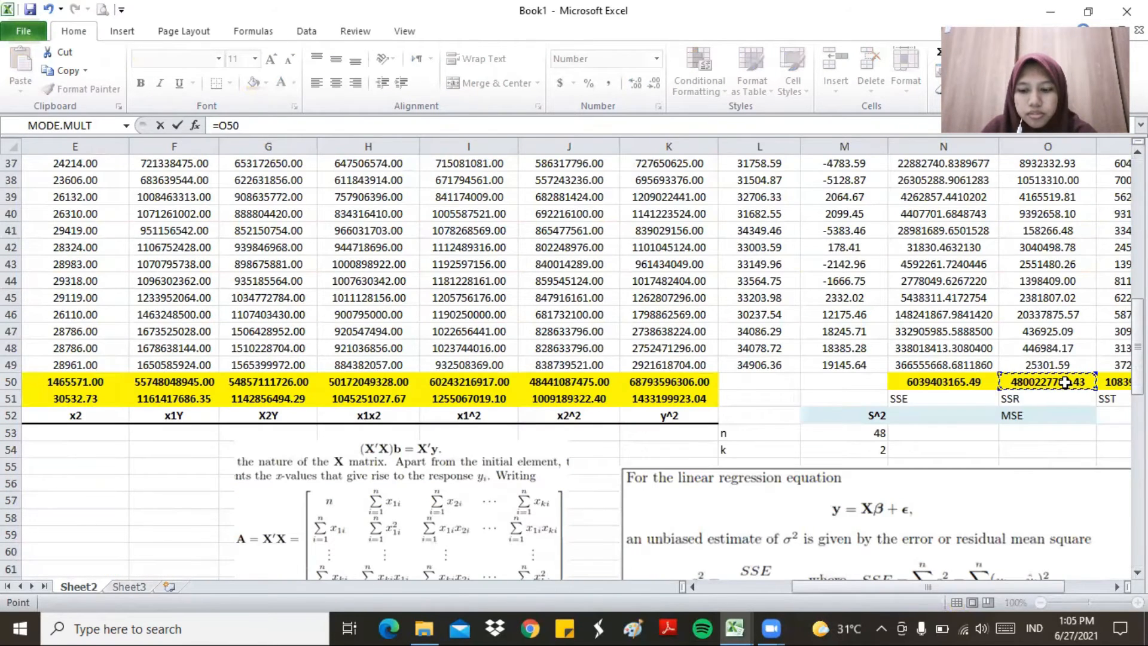
key(Return)
- Enter the error SS in B82 of the ANOVA table as =N50, a reference to the SSE
click(835, 586)
scroll(943, 431, down, 2)
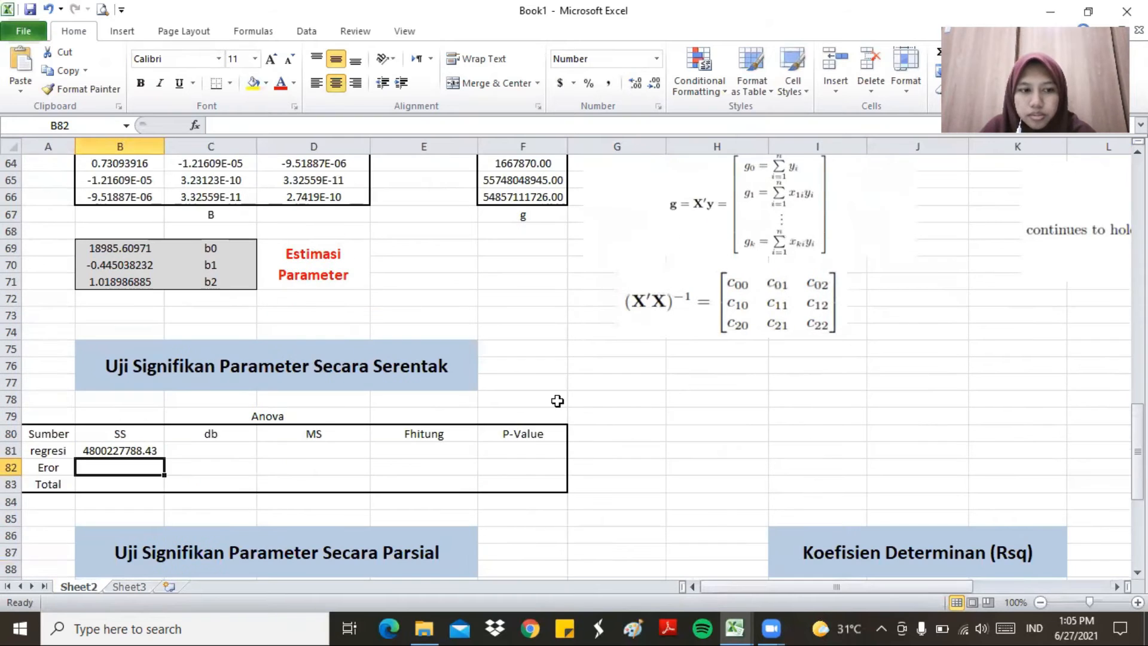
text(=)
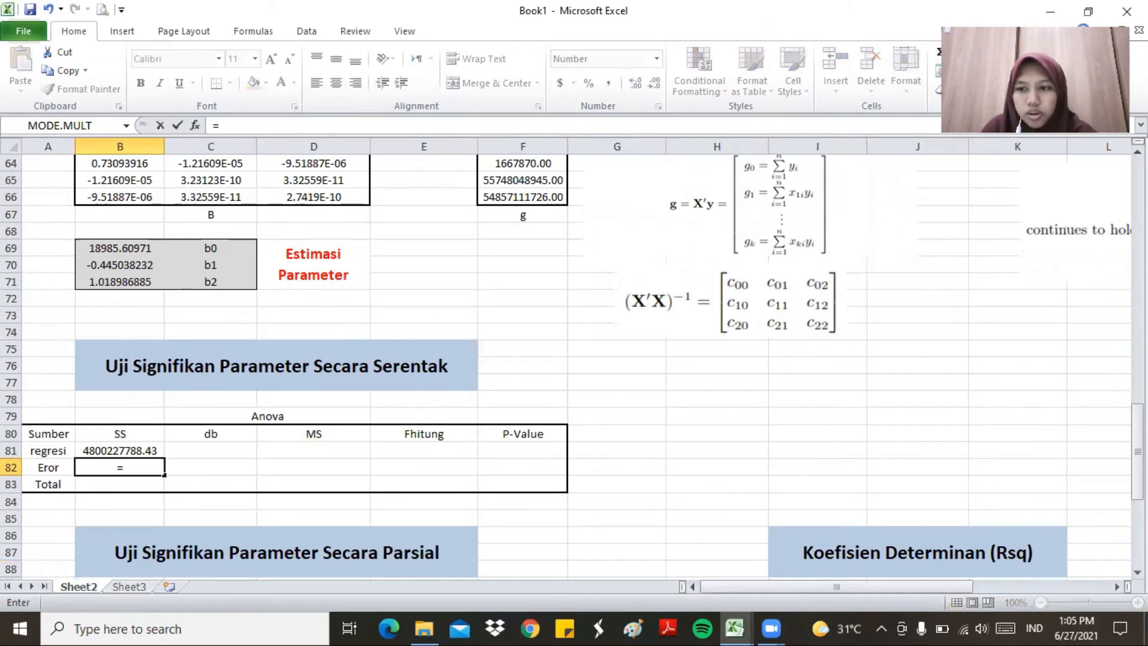
scroll(996, 577, up, 9)
scroll(996, 577, right, 1)
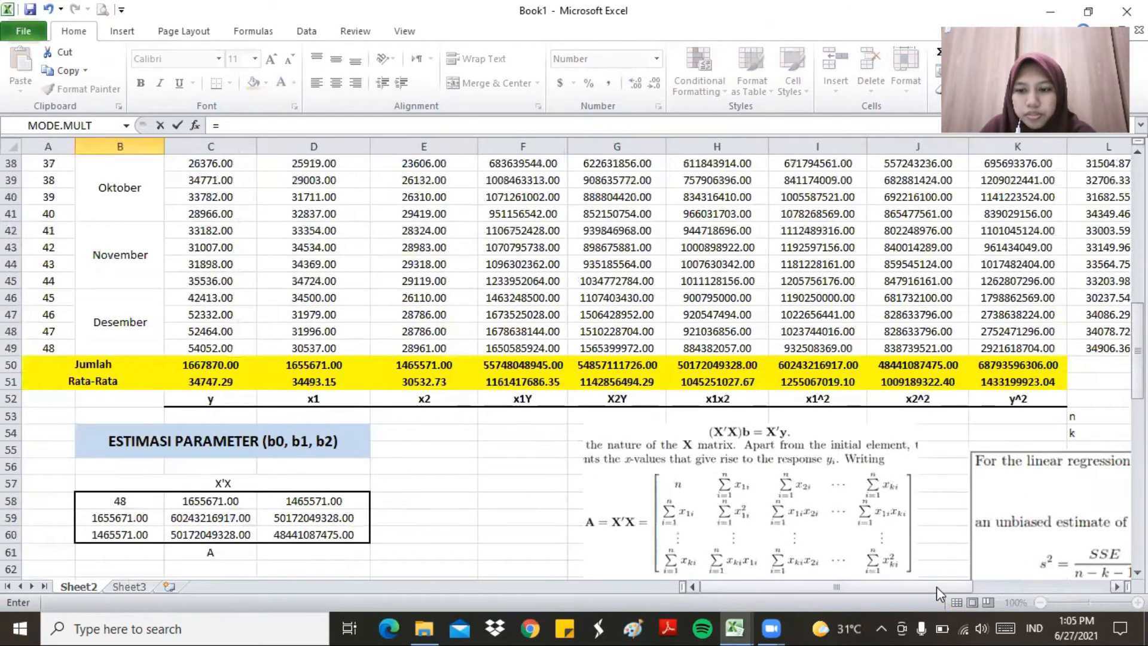
scroll(995, 577, right, 3)
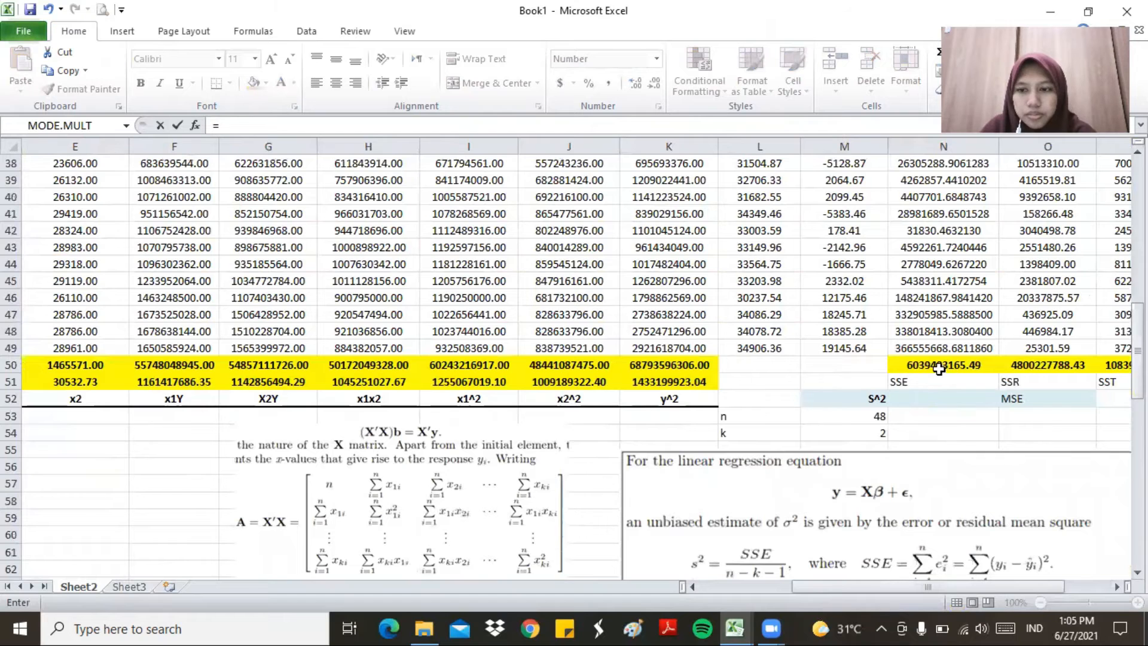
click(939, 365)
key(Return)
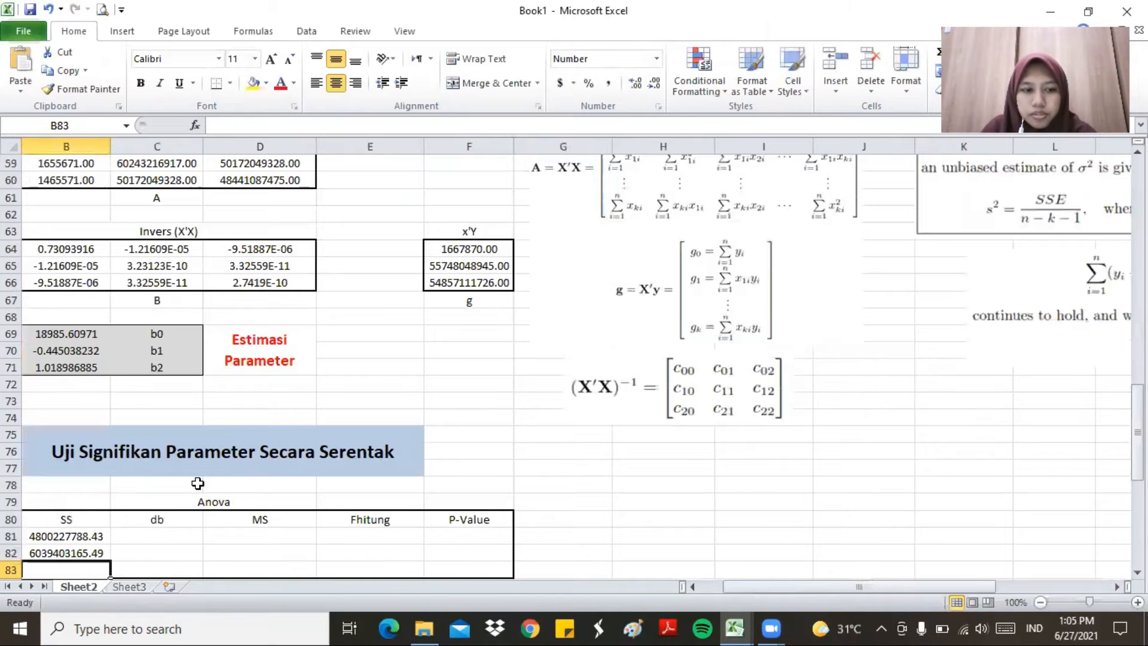
- Enter the total SS in B83 of the ANOVA table as a reference to the SST in P50
text(=)
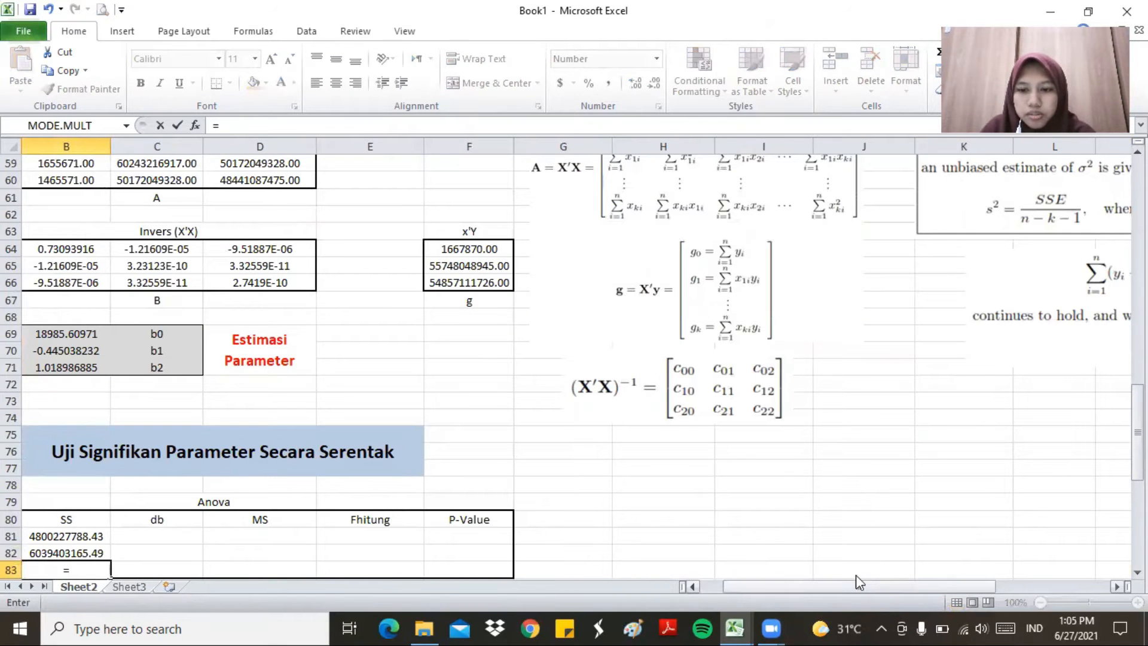
scroll(110, 576, up, 6)
drag(915, 586, 1002, 580)
click(1048, 331)
key(Return)
- Set the regression degrees of freedom (db) in C81 to 2
drag(873, 587, 870, 588)
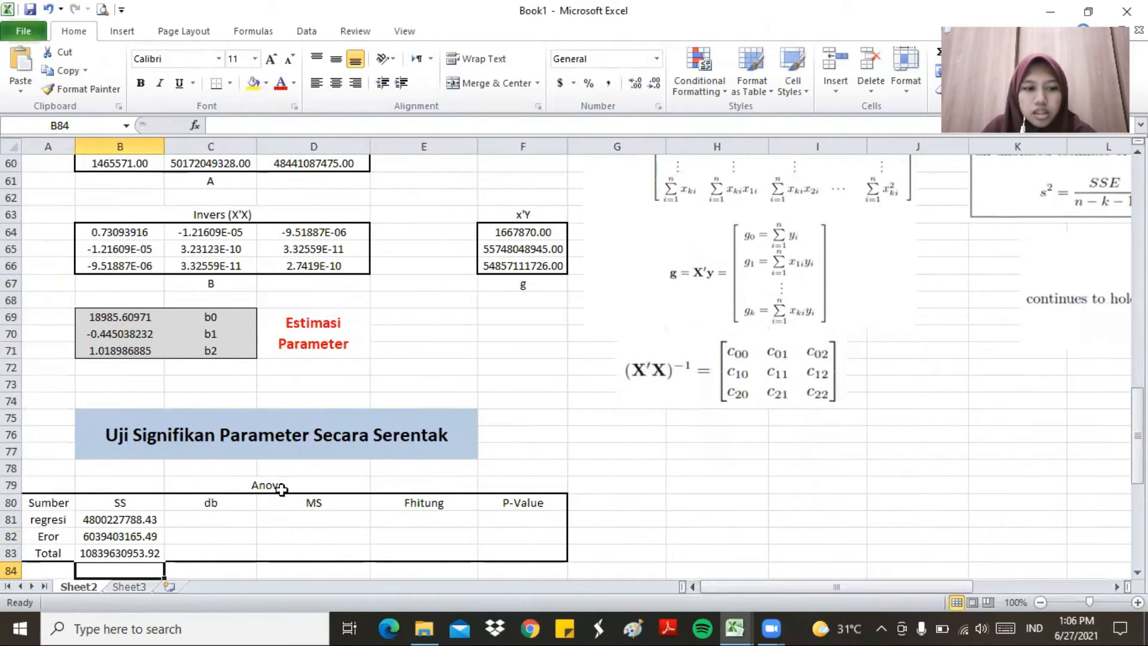
click(206, 520)
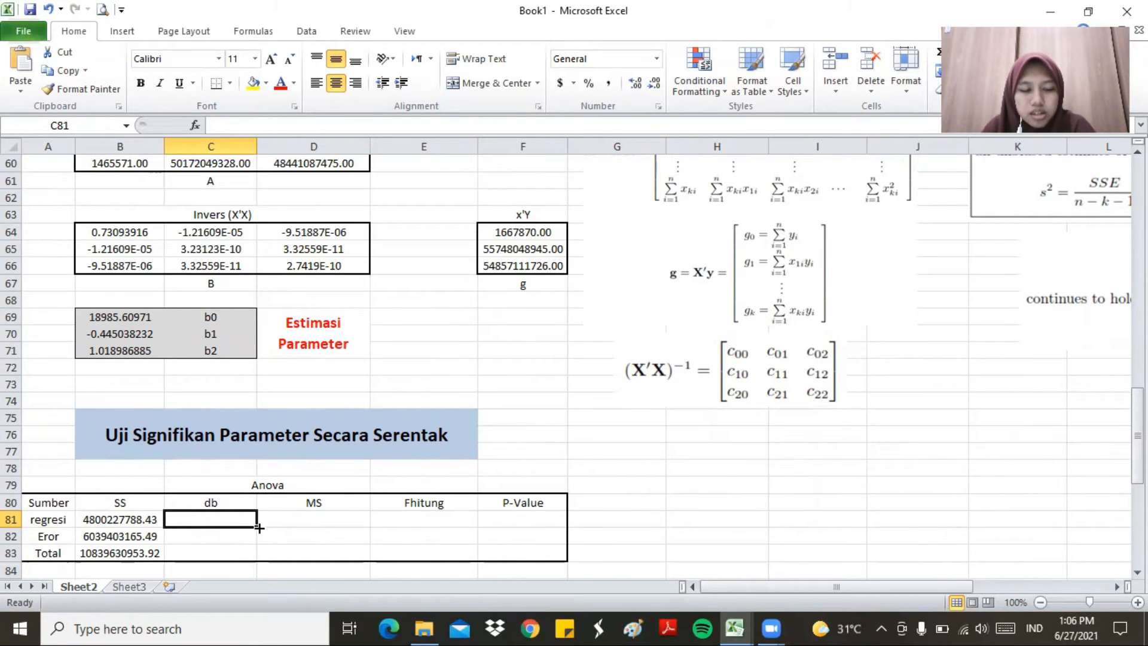
text(2)
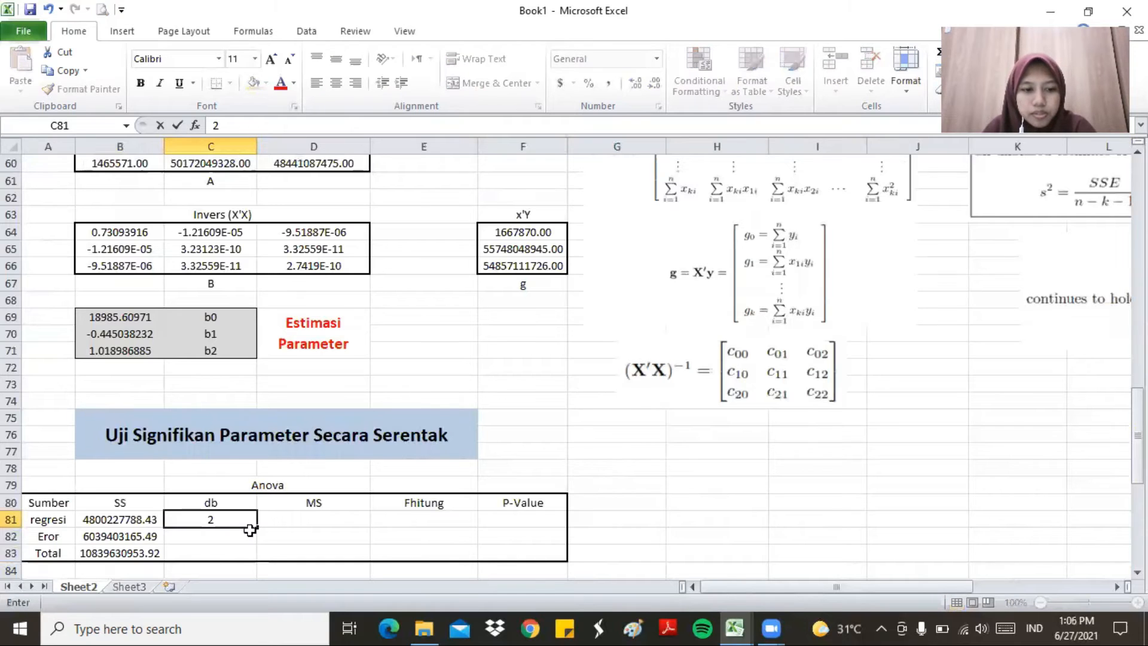
click(215, 538)
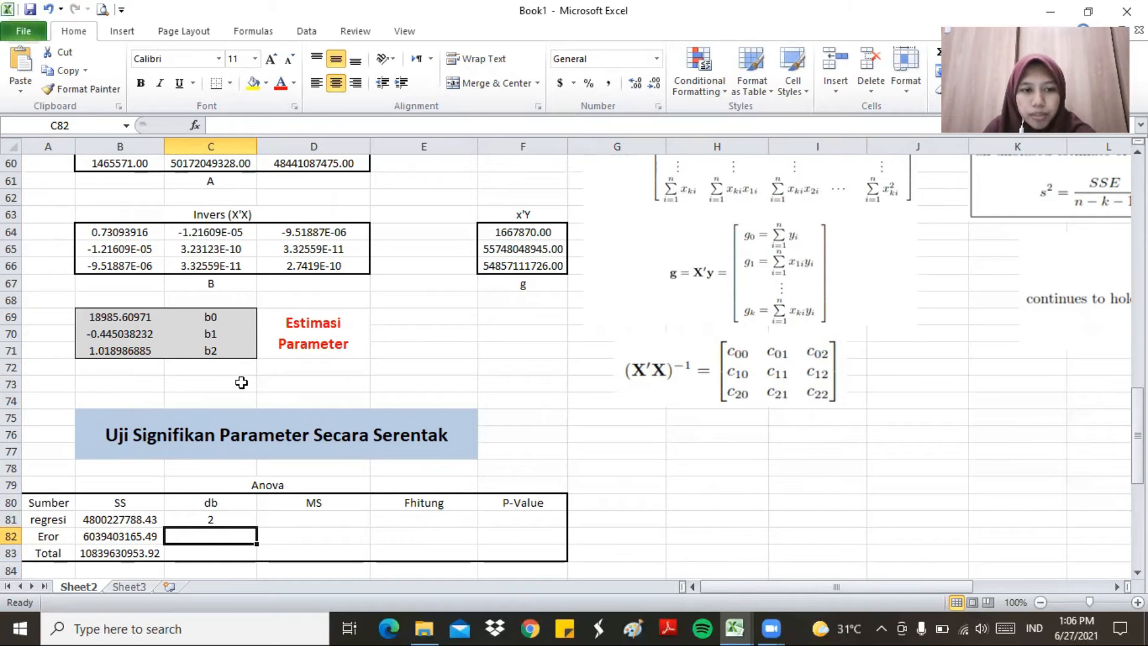
- Calculate the error degrees of freedom in C82 with =M53-M54-1, using the n and k cells
scroll(1038, 422, up, 6)
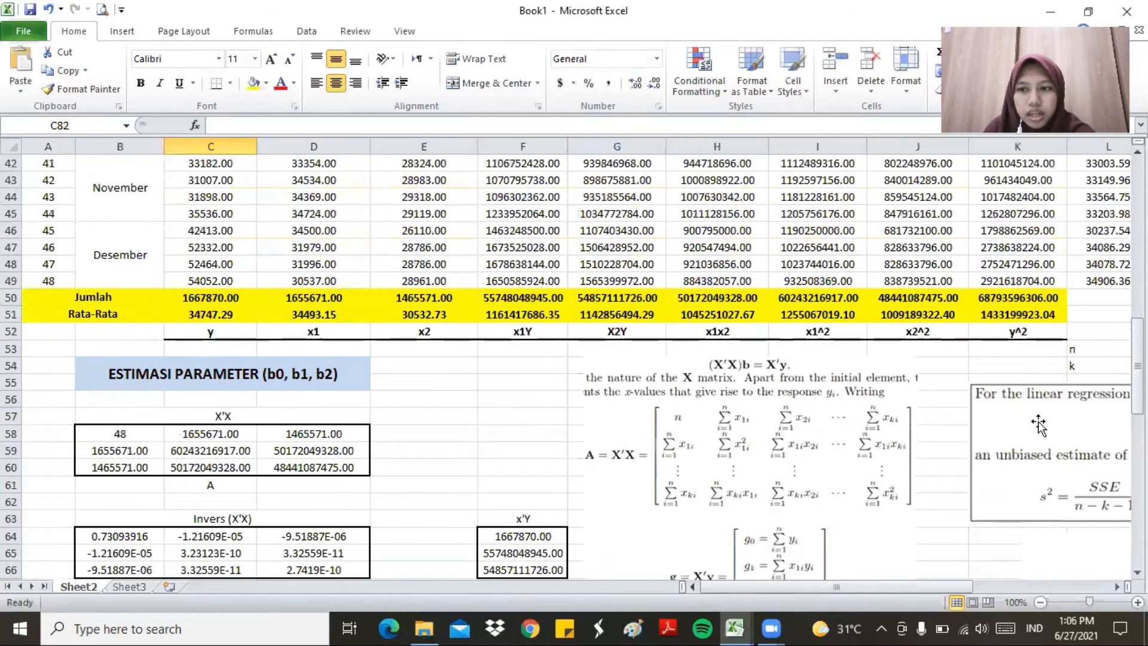
scroll(1039, 424, right, 2)
scroll(744, 452, left, 2)
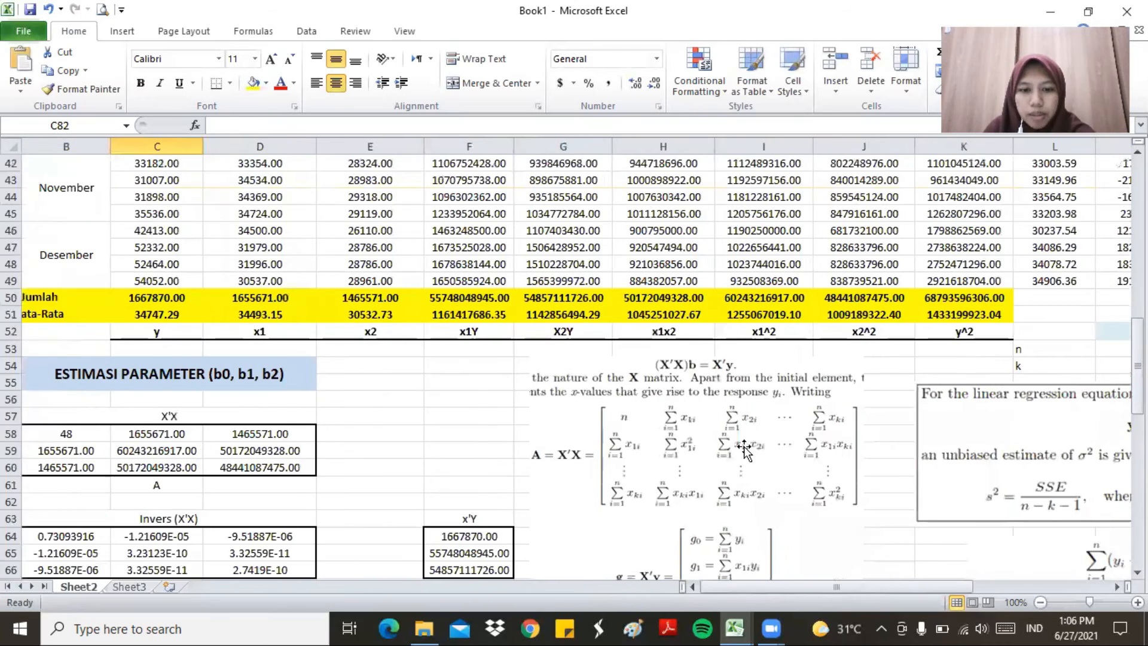
scroll(744, 452, down, 4)
scroll(458, 518, down, 4)
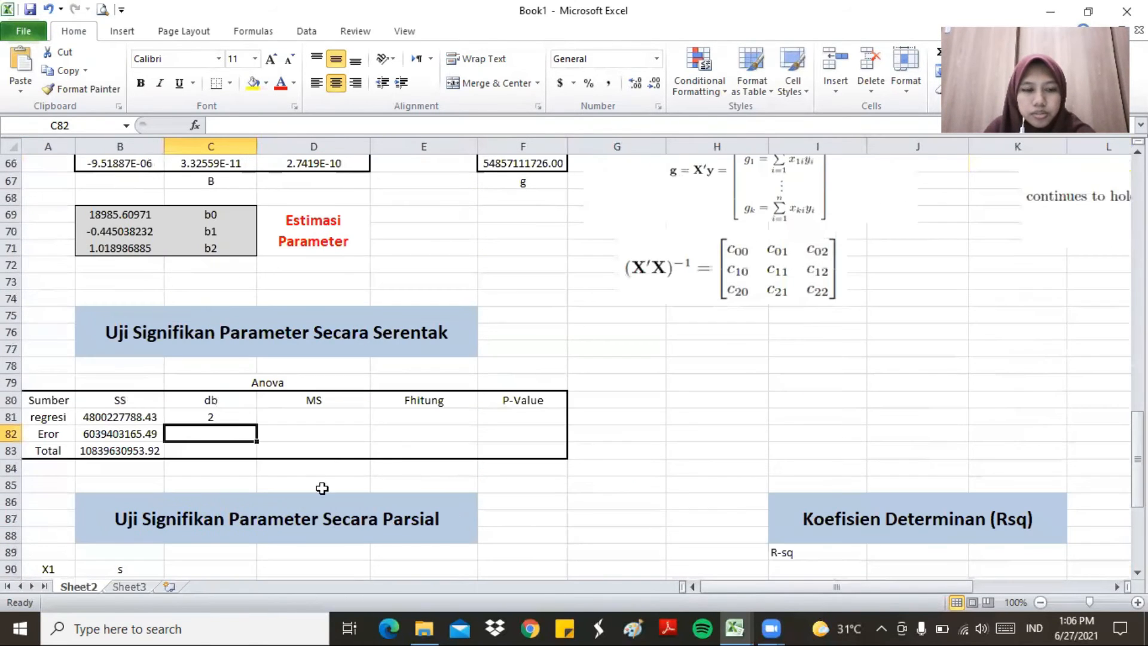
text(=)
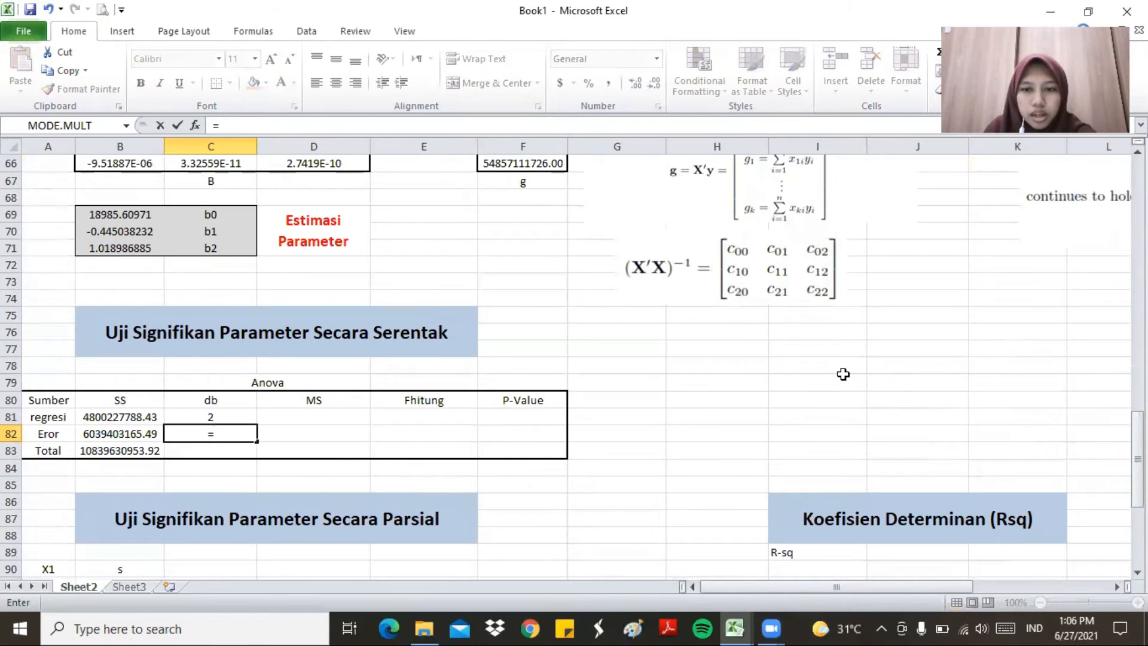
drag(1138, 450, 1137, 361)
drag(896, 588, 967, 588)
click(969, 331)
drag(886, 586, 817, 587)
drag(1138, 326, 1138, 403)
text(-)
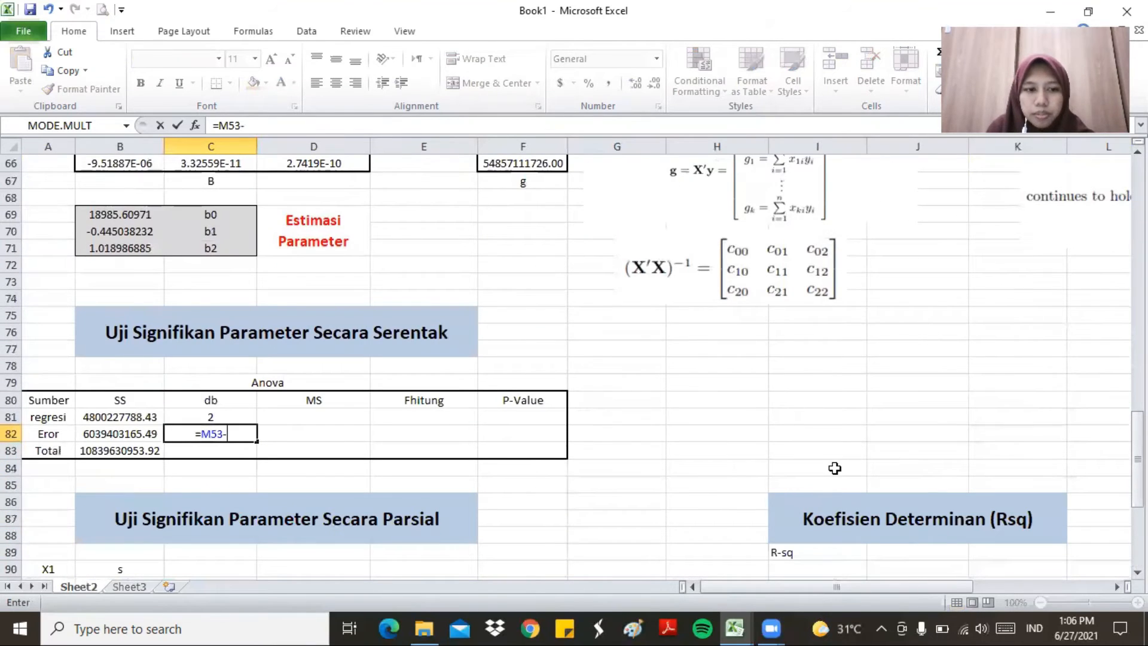
drag(848, 588, 918, 587)
drag(1137, 459, 1138, 369)
click(981, 348)
drag(723, 576, 722, 574)
scroll(572, 369, down, 7)
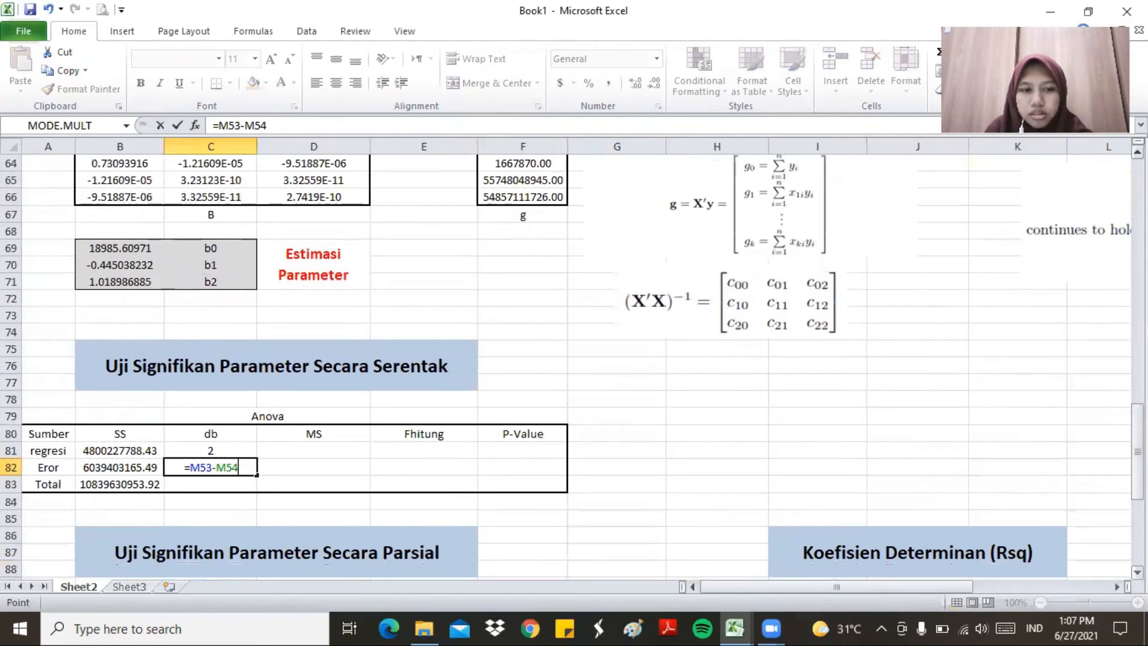
text(-1)
key(Return)
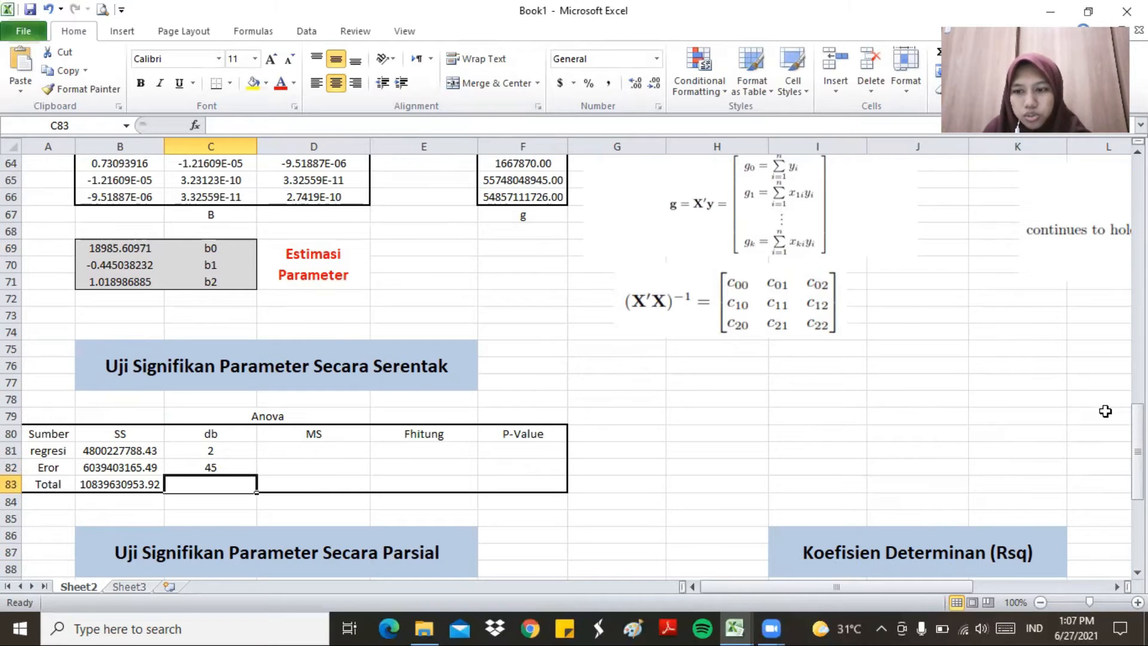
- Calculate the total degrees of freedom in C83 as n minus 1, referencing n in M53
text(=)
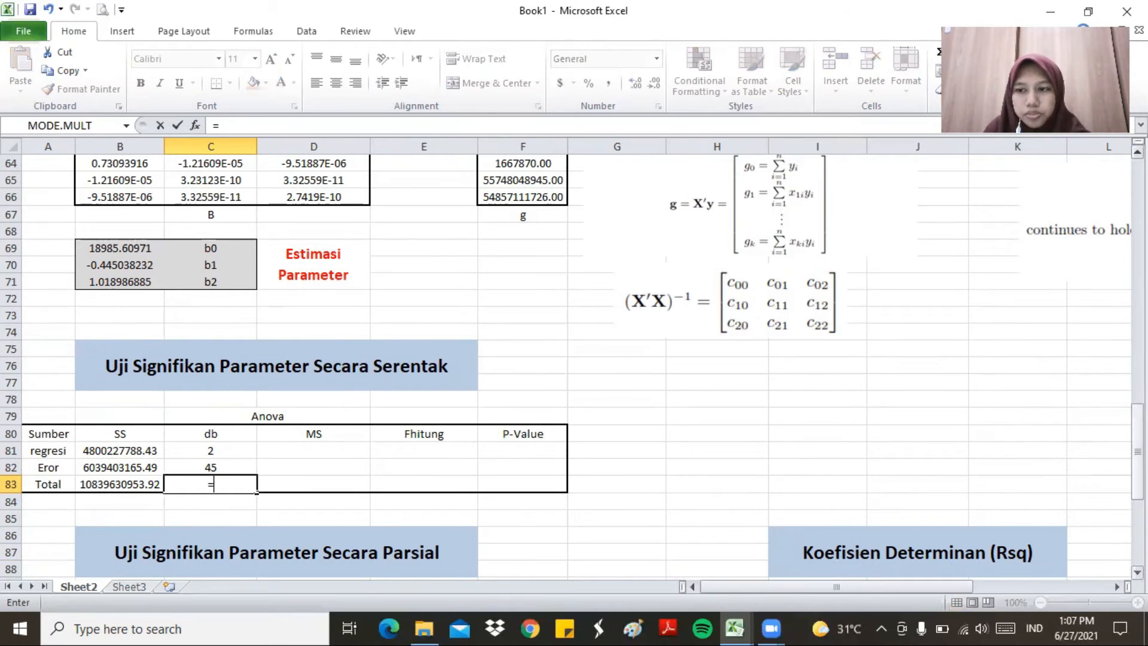
scroll(574, 365, up, 10)
drag(884, 587, 975, 583)
click(868, 500)
text(-)
key(Return)
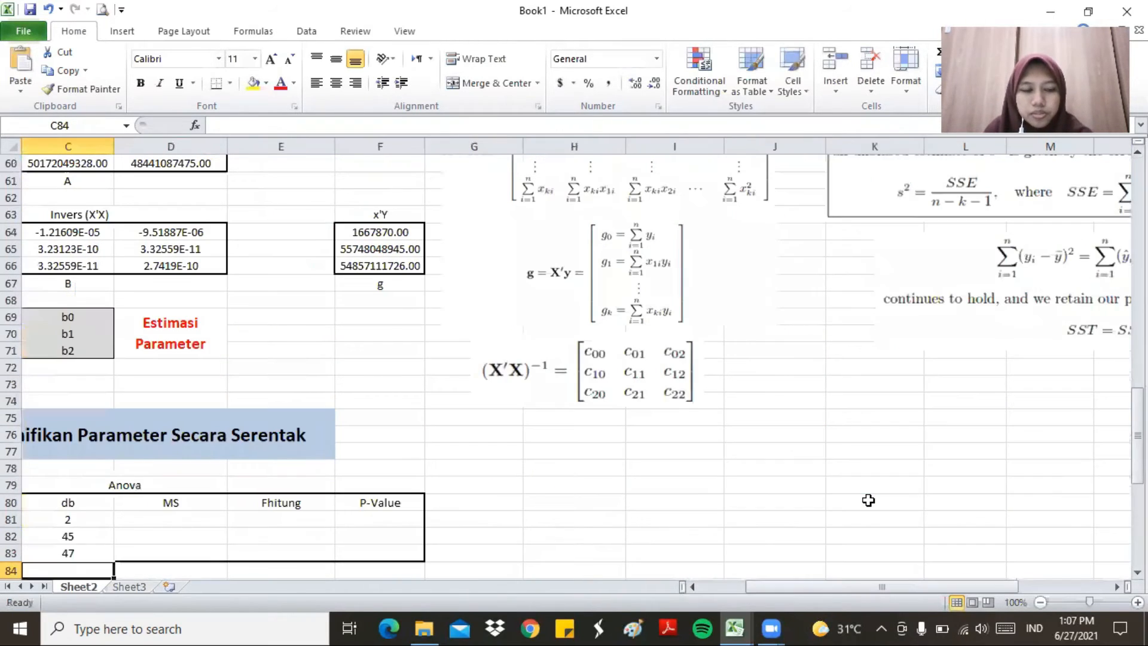
- Calculate the regression mean square in D81 with =B81/C81
drag(801, 585, 803, 575)
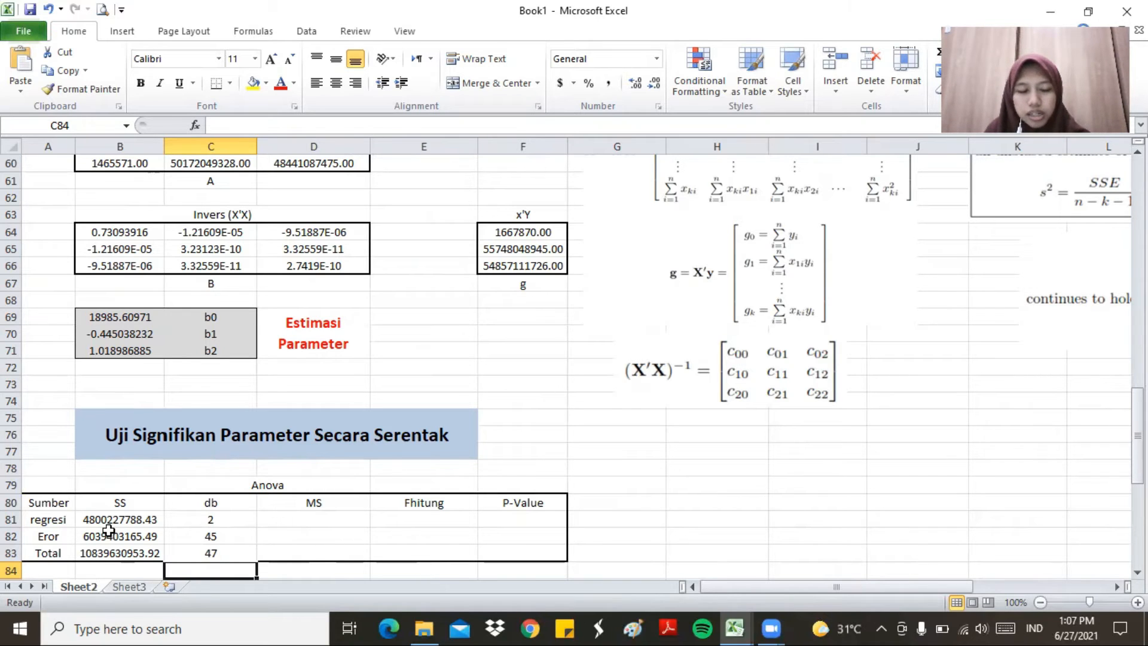
click(325, 520)
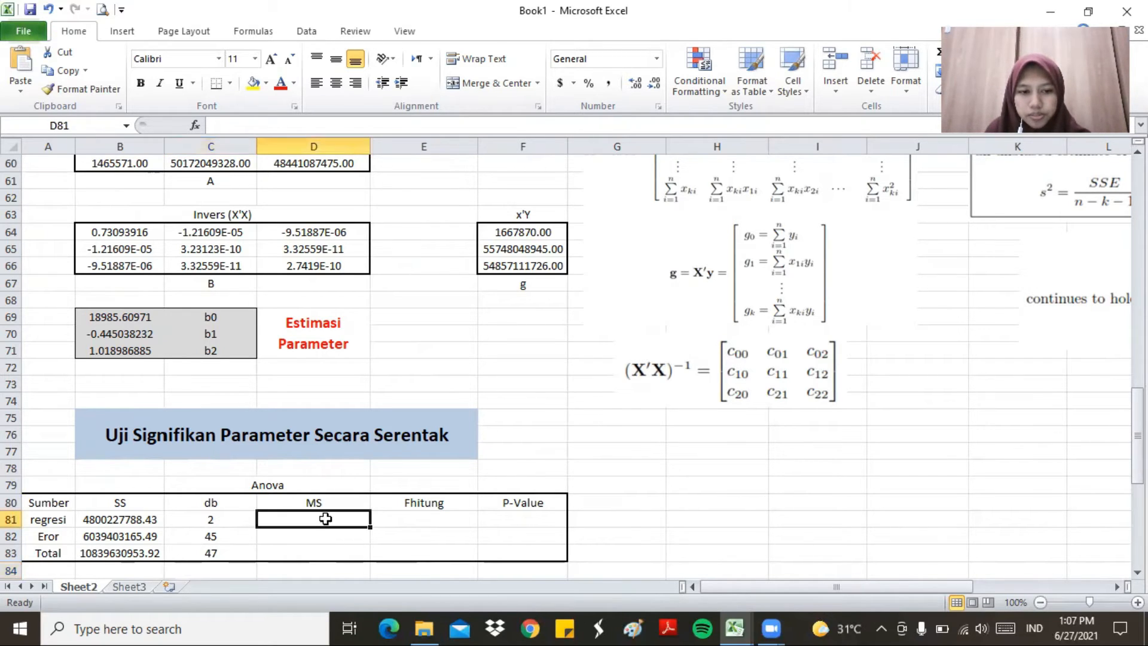
text(=)
click(144, 519)
text(/)
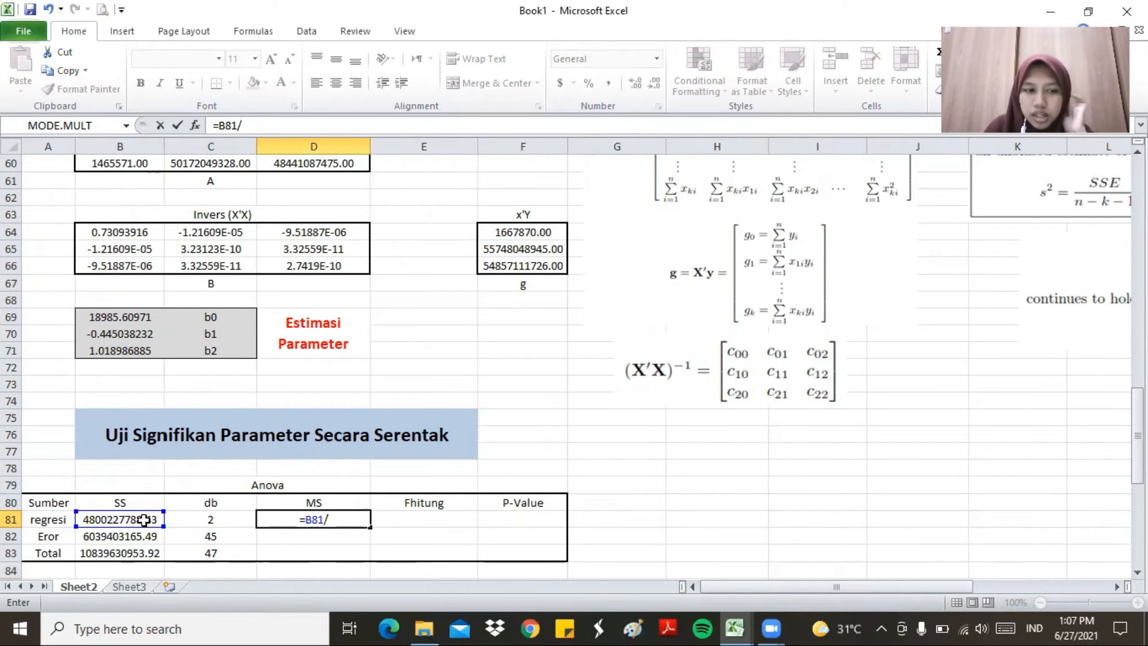
click(227, 519)
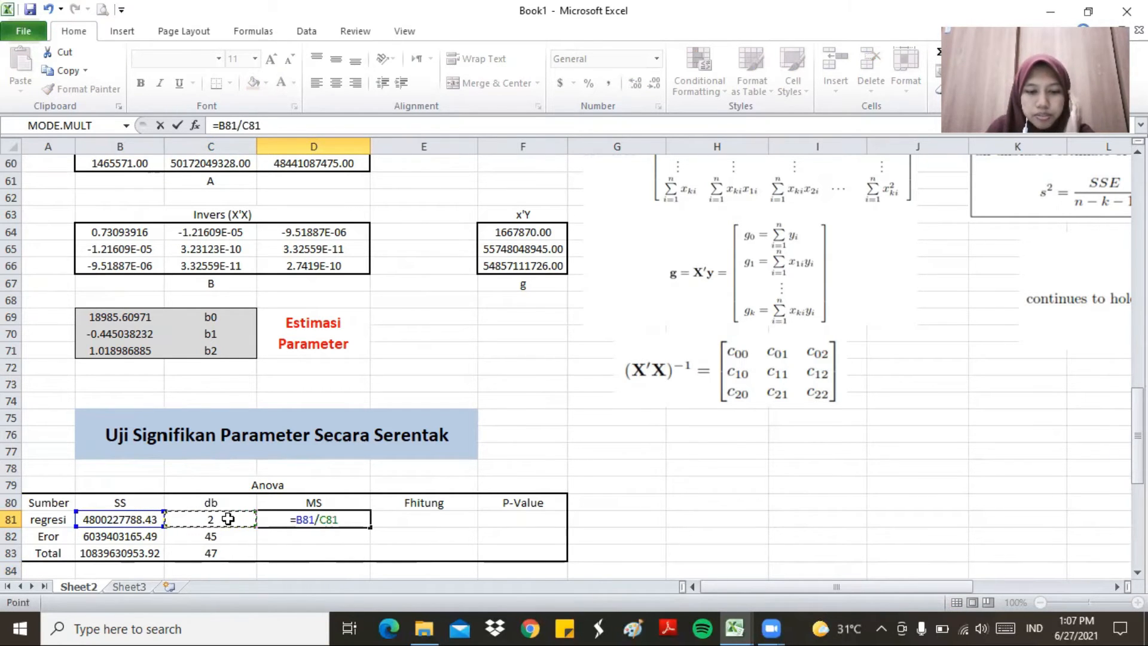
key(Return)
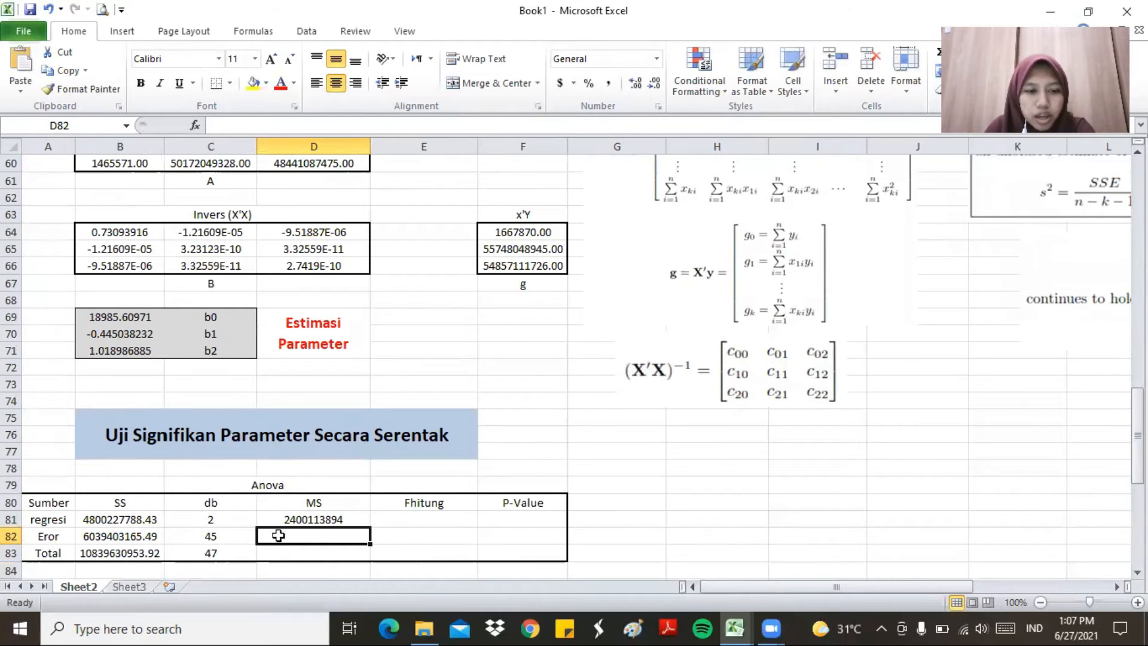
- Calculate the error mean square in D82 with =B82/C82
text(=)
click(149, 536)
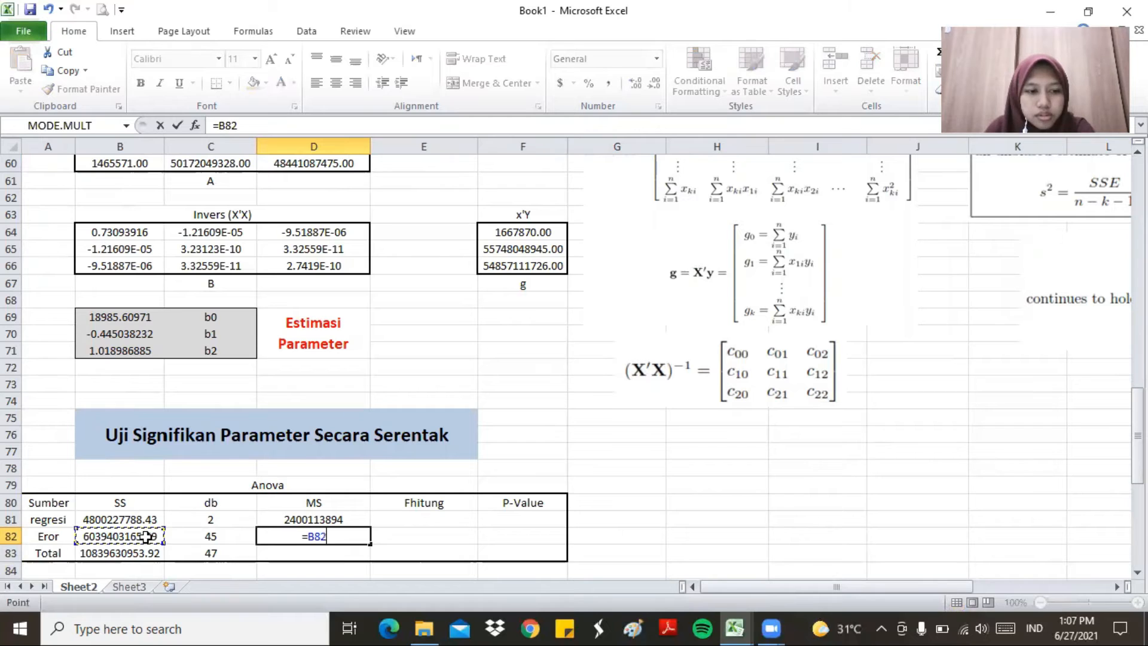
text(/)
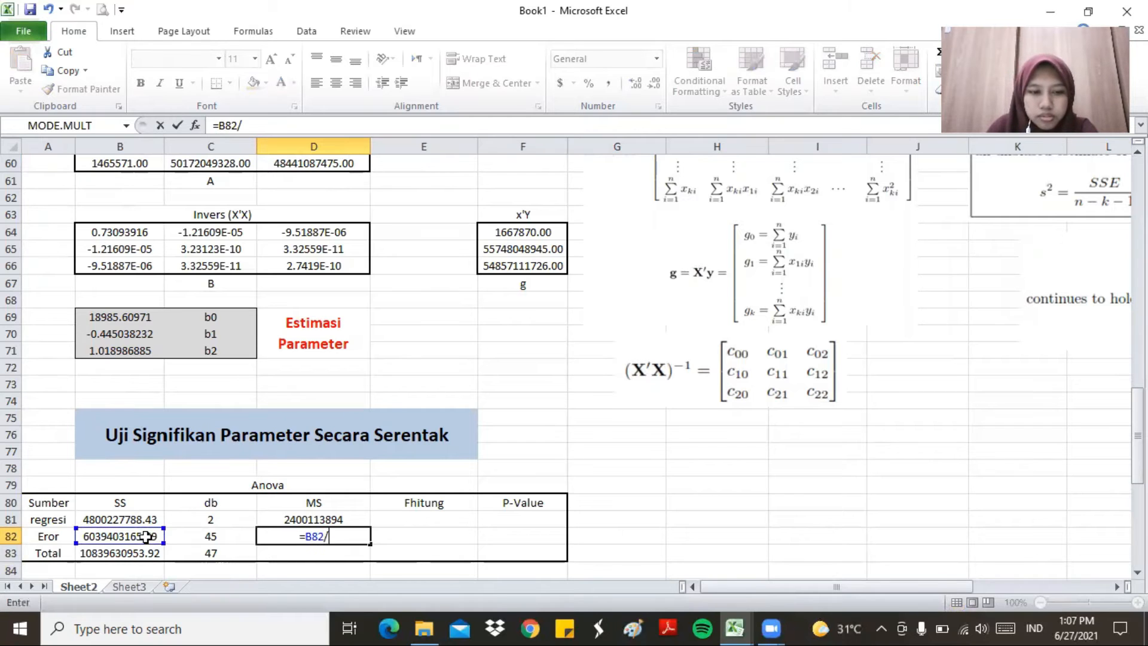
click(210, 536)
key(Return)
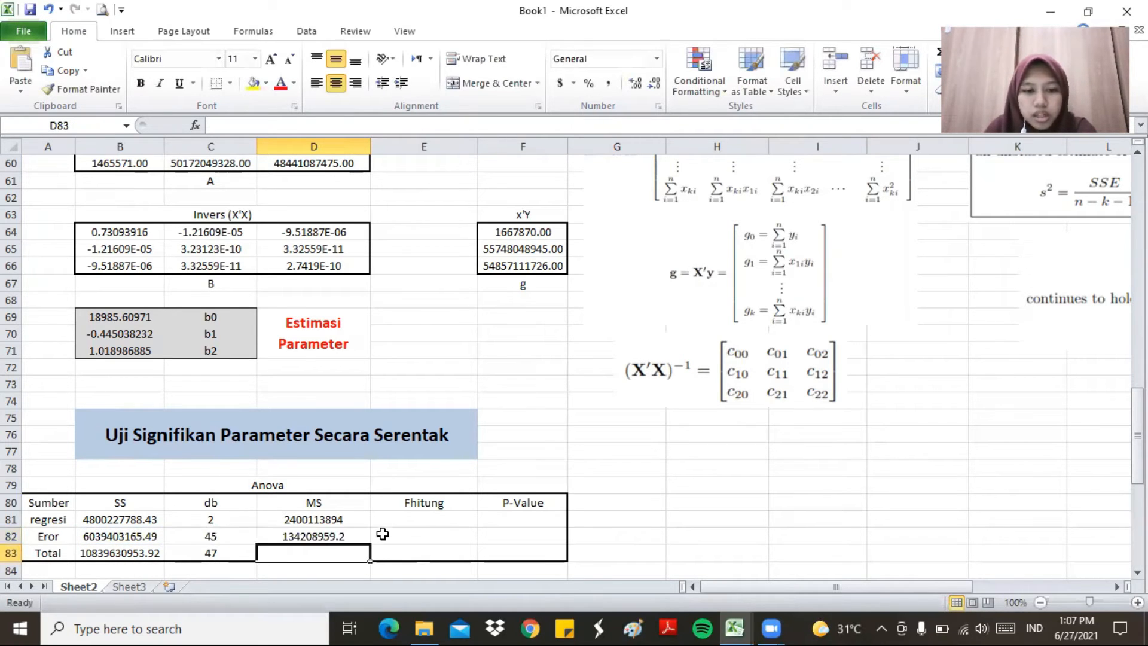
- Calculate the Fhitung value in E81 with =D81/D82, dividing the regression mean square by the error mean square
click(425, 520)
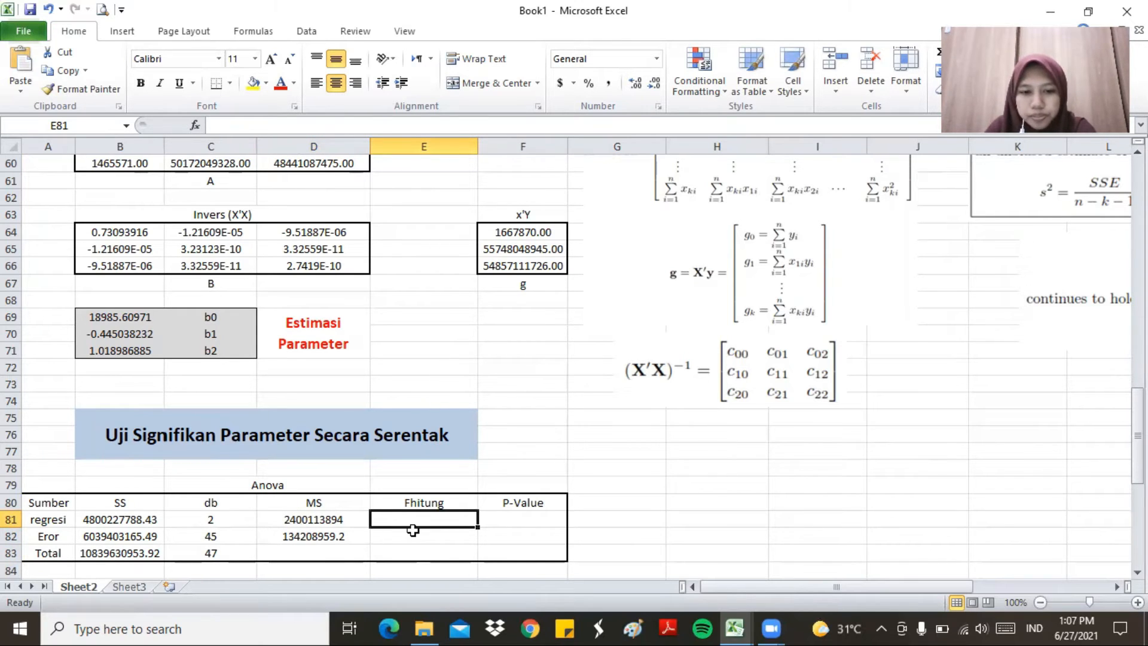
text(=)
click(325, 523)
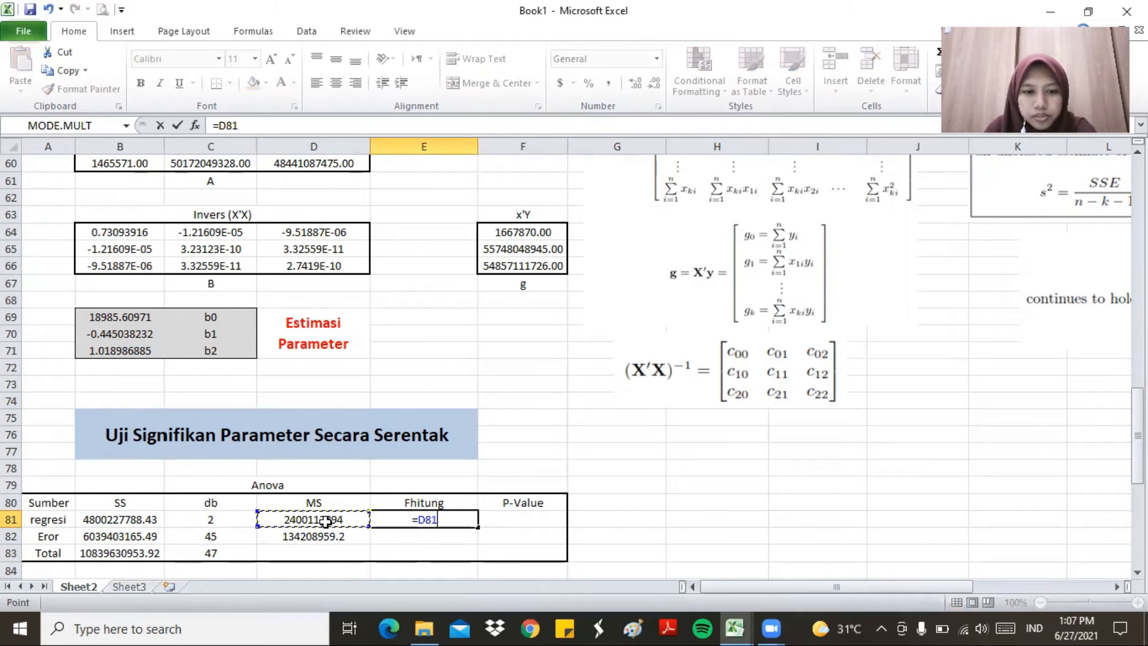
text(/)
click(335, 537)
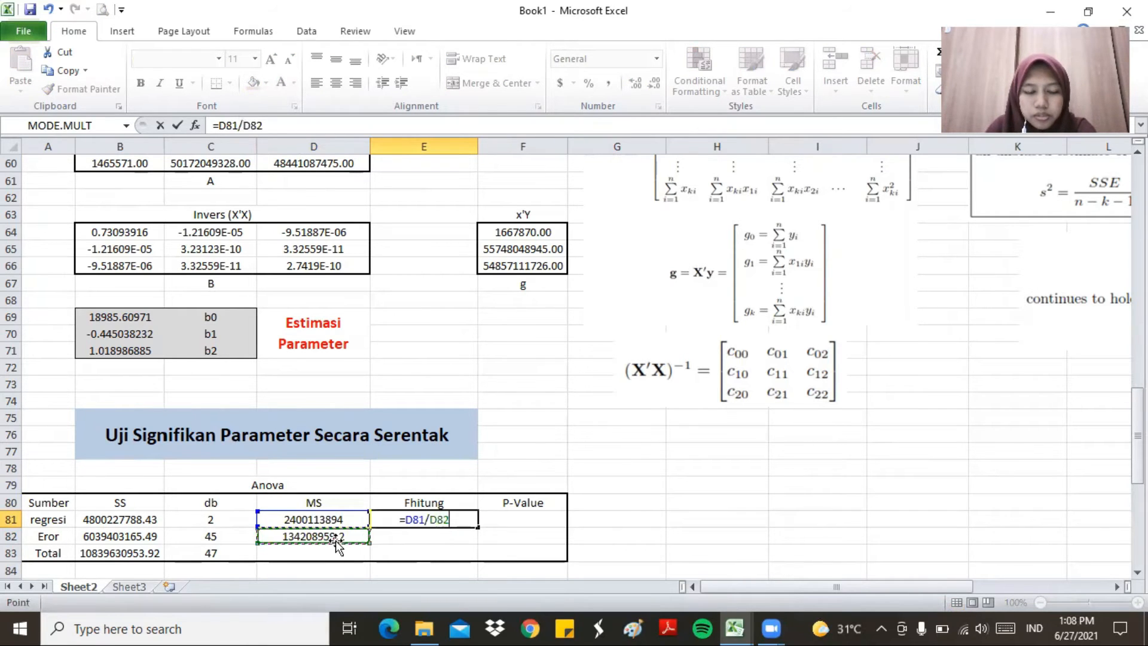
key(Return)
- Calculate the ANOVA P-Value in F81 with =FDIST(E81,C81,C82)
click(524, 521)
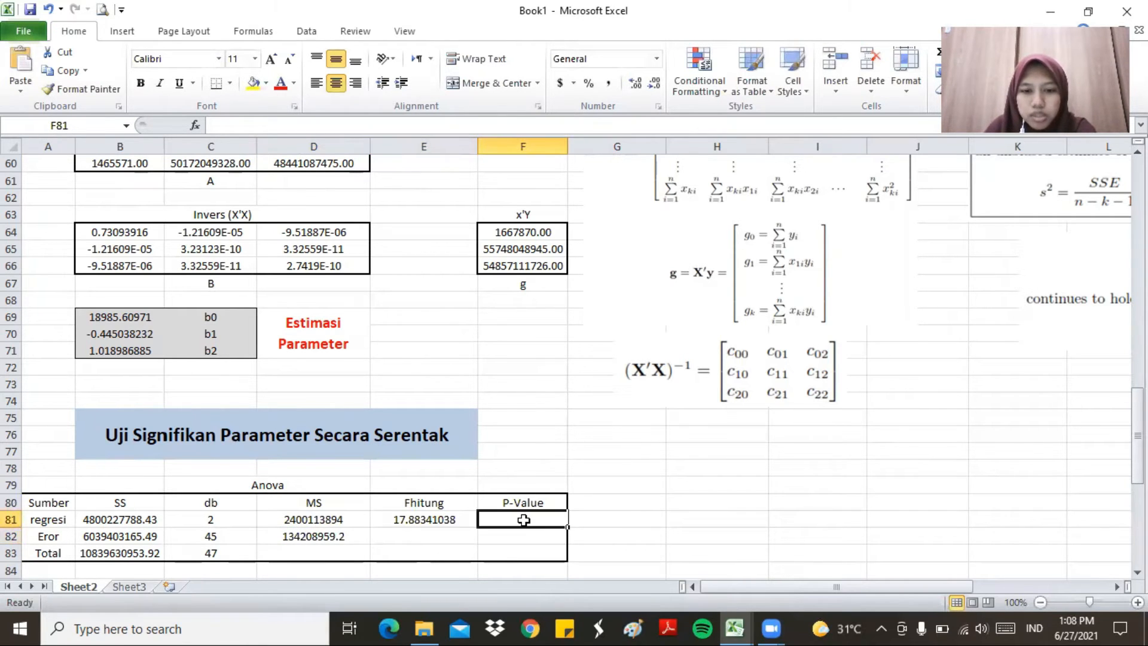
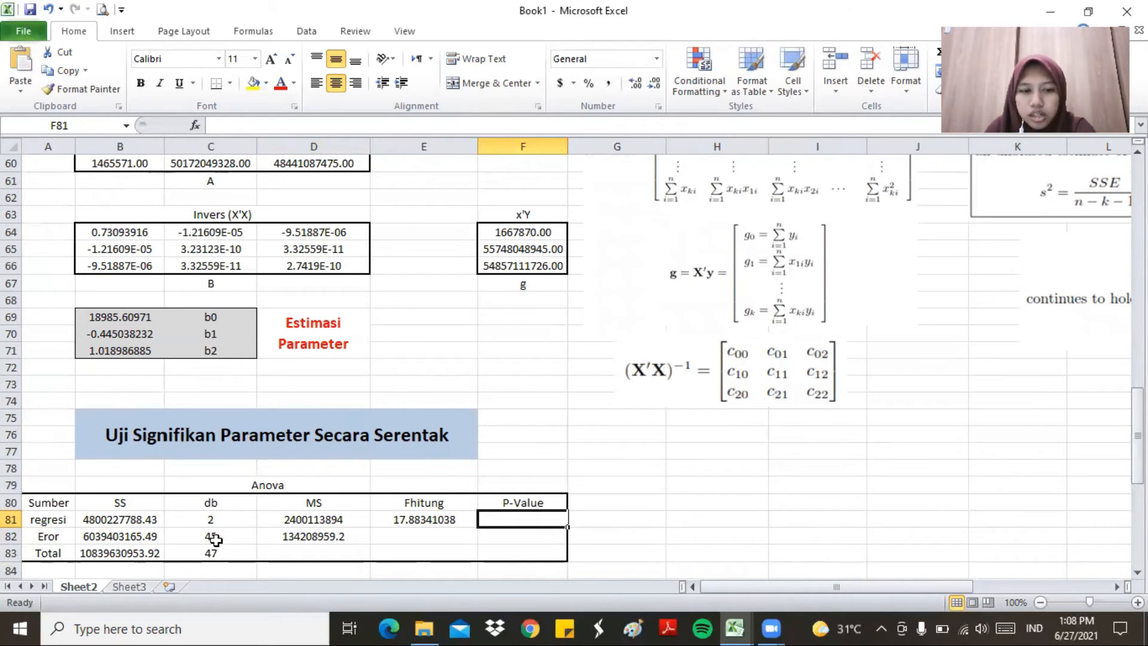
text(=FDIST)
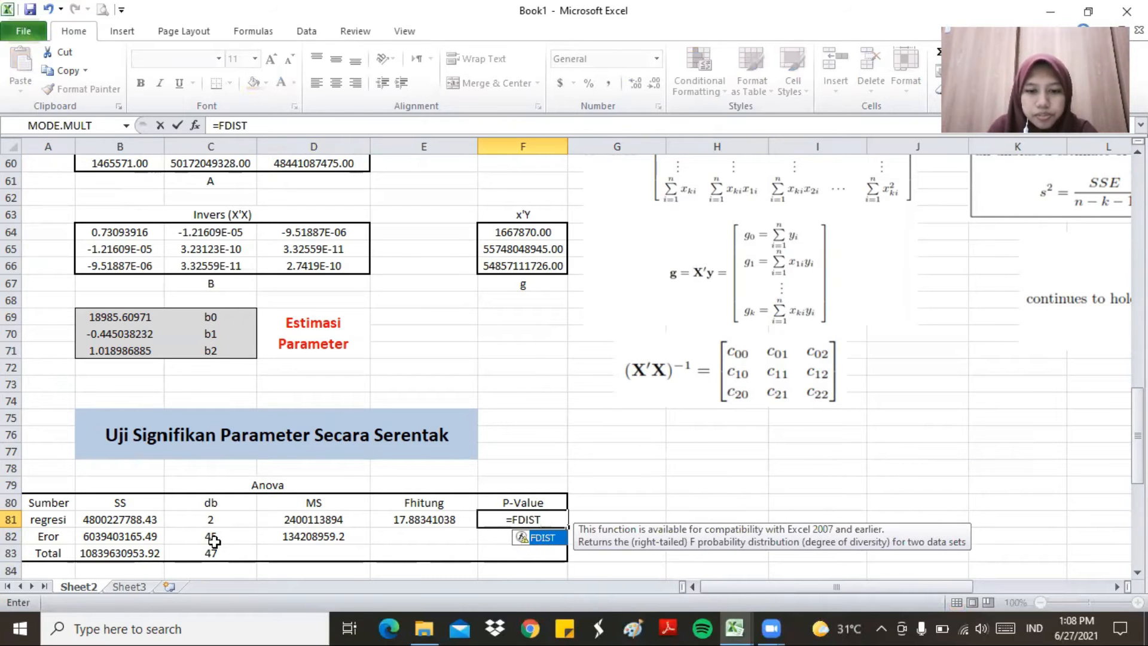
text(()
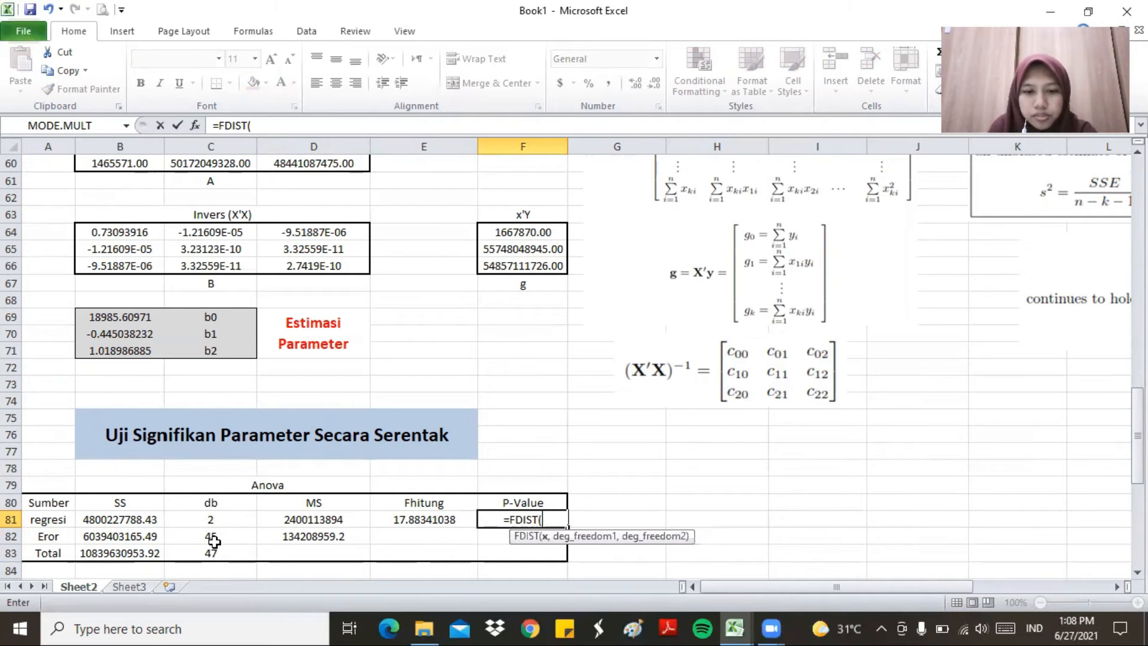
click(445, 522)
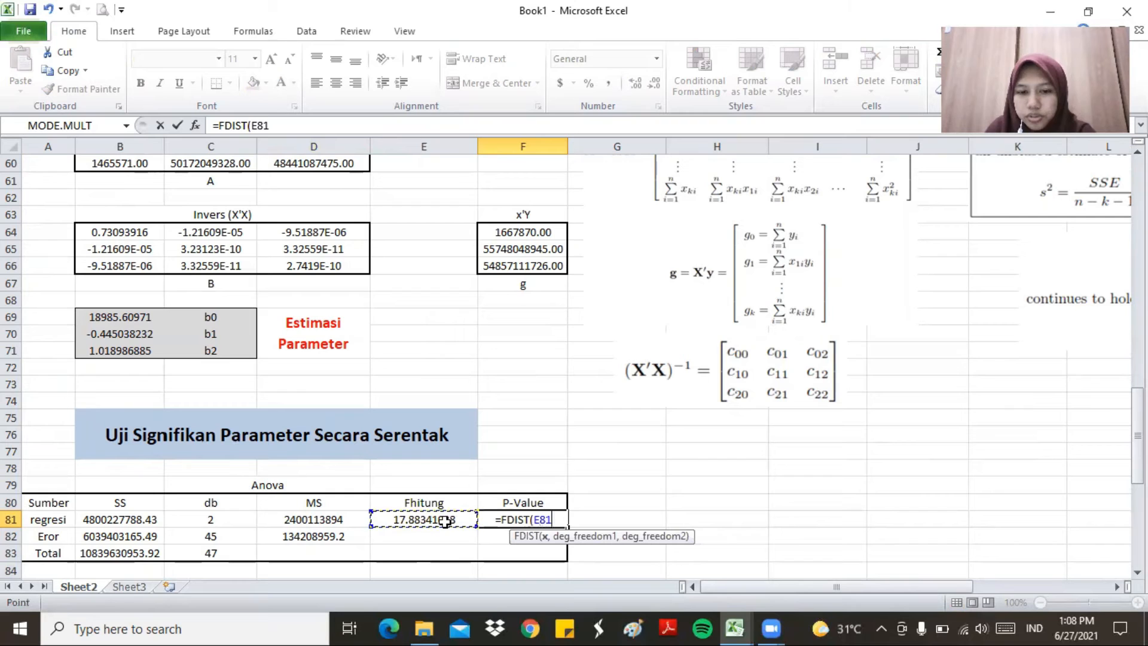
text(,)
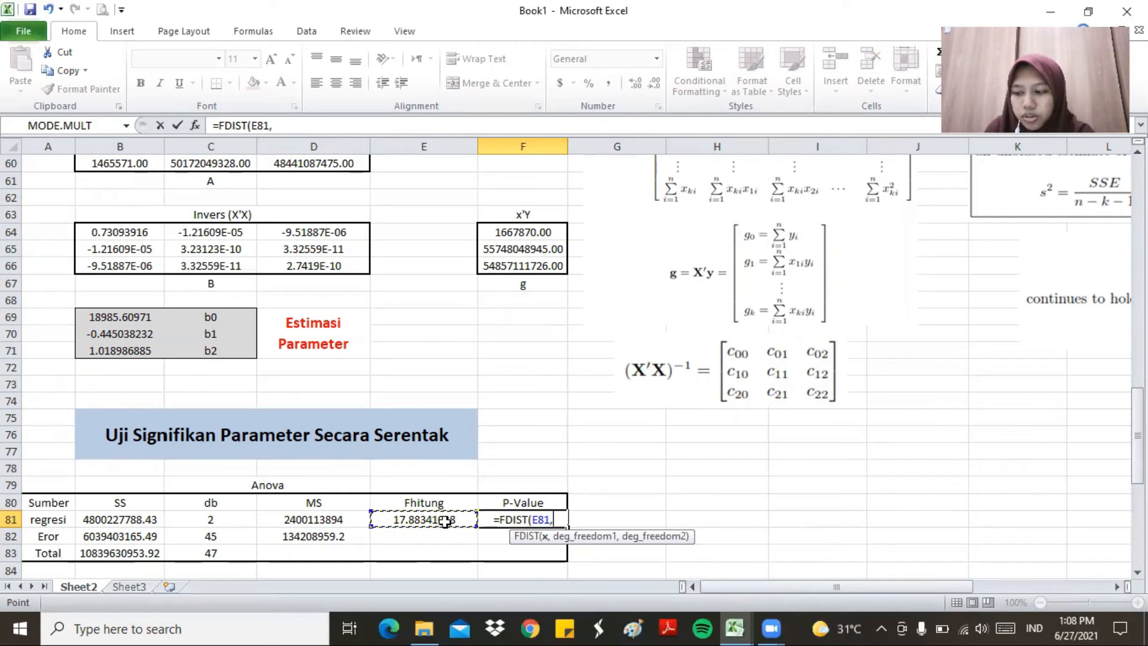
click(226, 520)
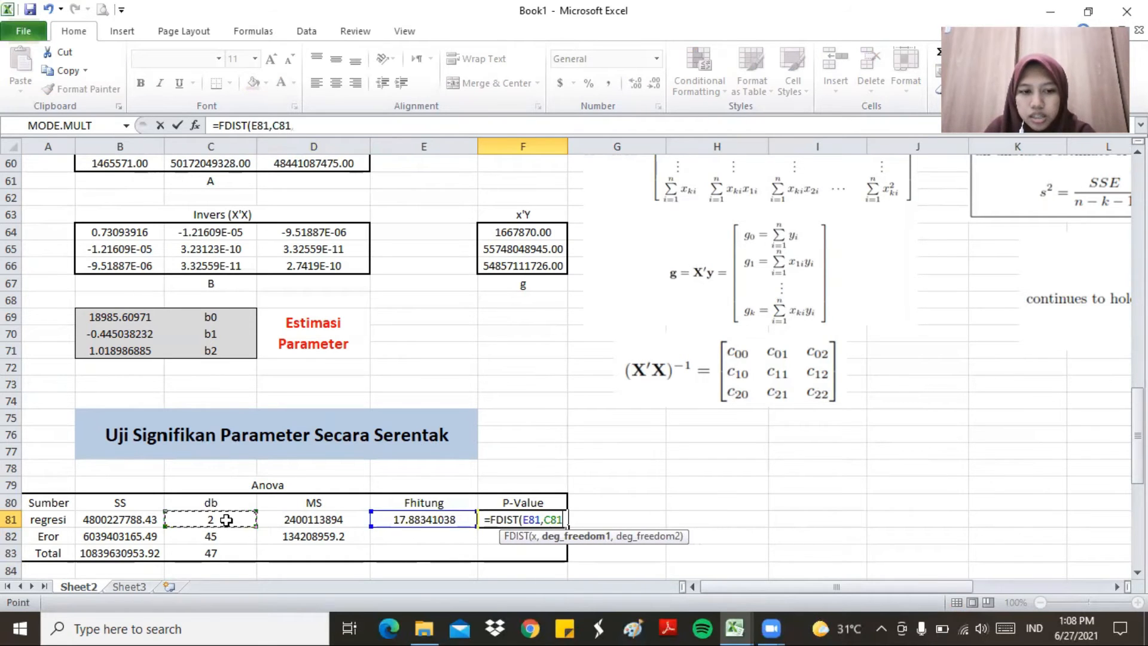
text(,)
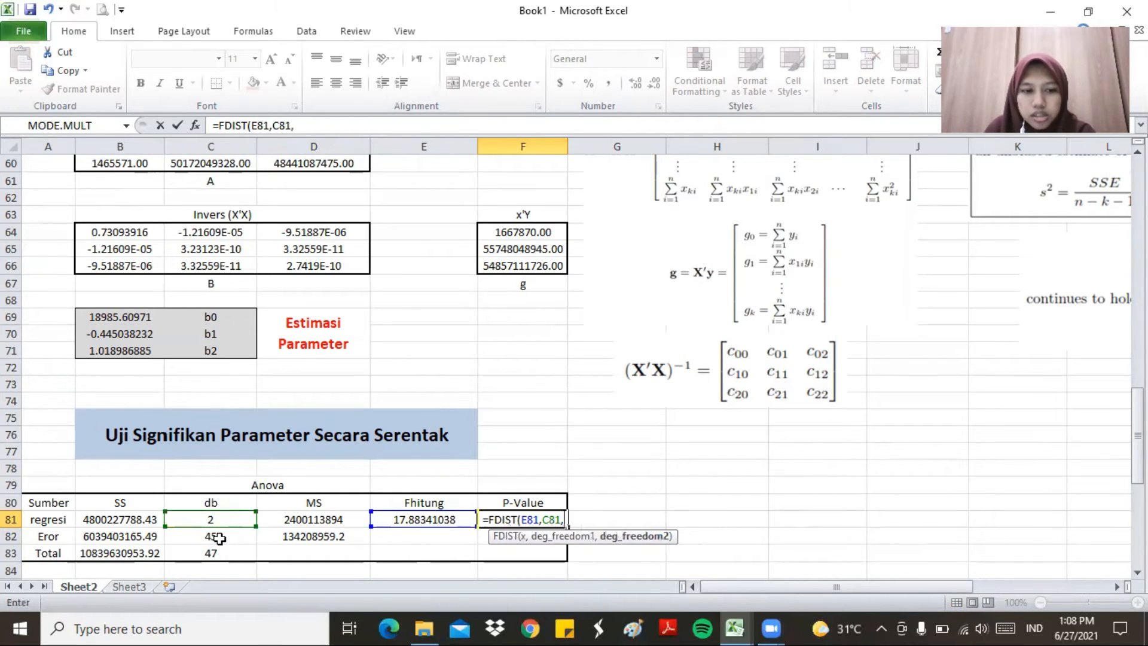
click(219, 538)
text())
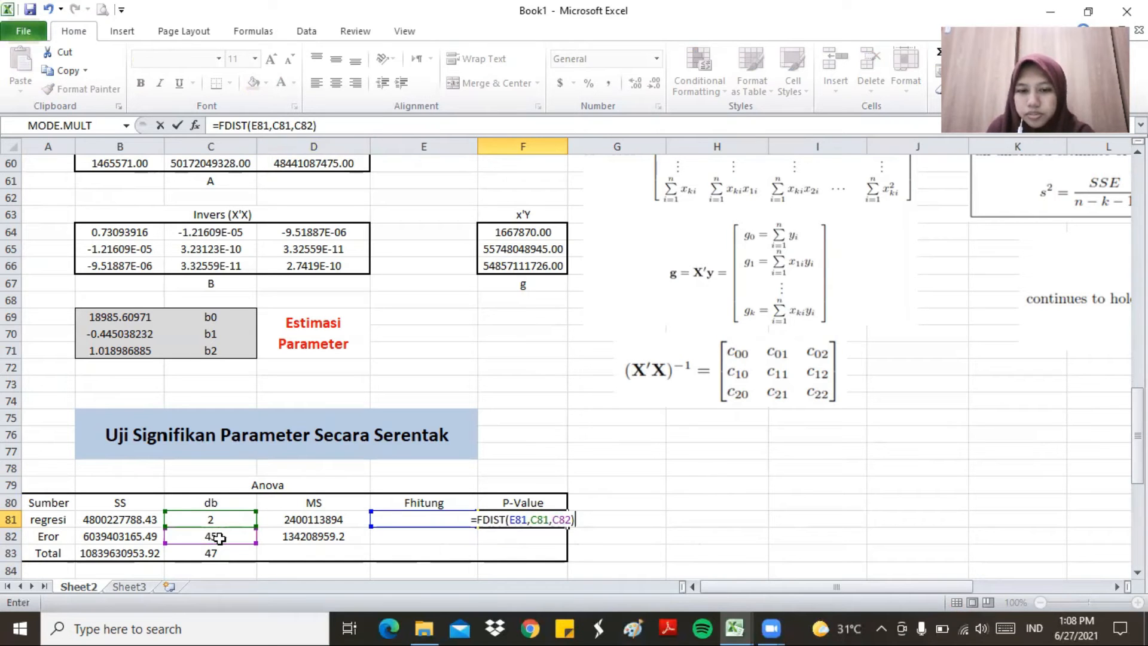
key(Return)
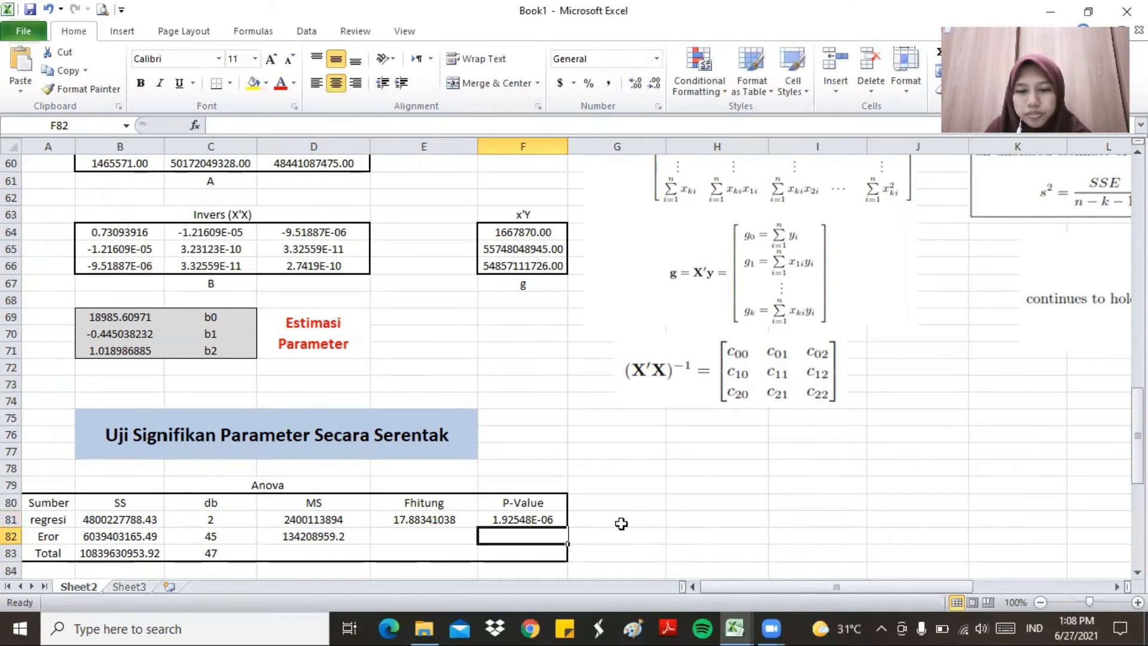
- Calculate s for X1 in C90 of the partial significance test with =SQRT(D82)
scroll(622, 523, down, 3)
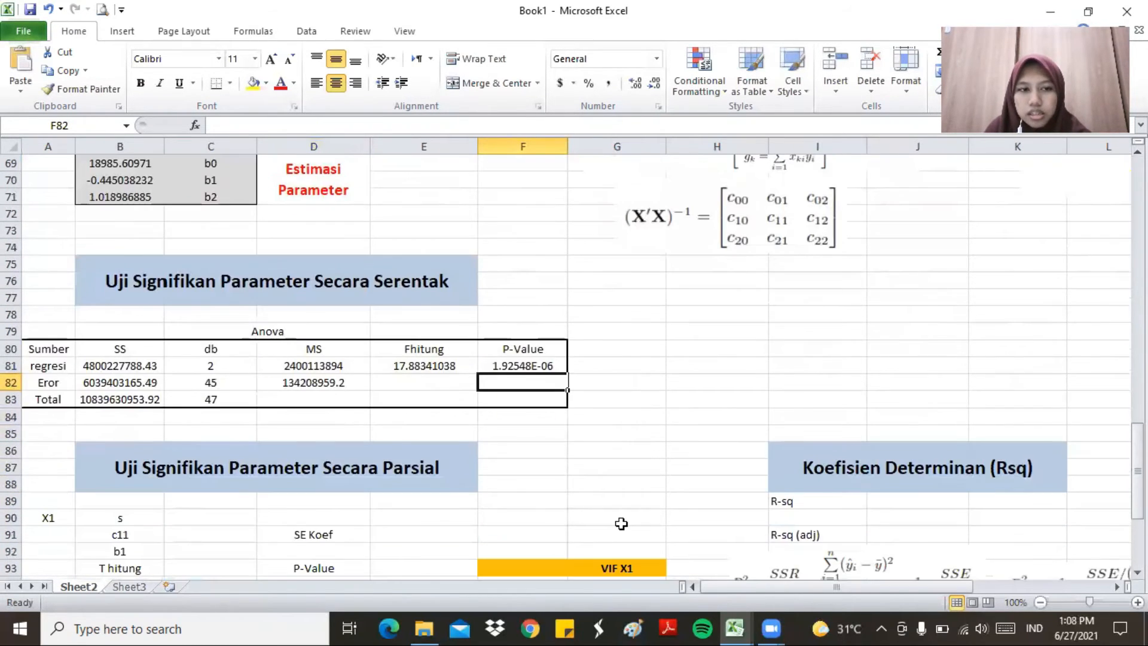
scroll(621, 523, down, 1)
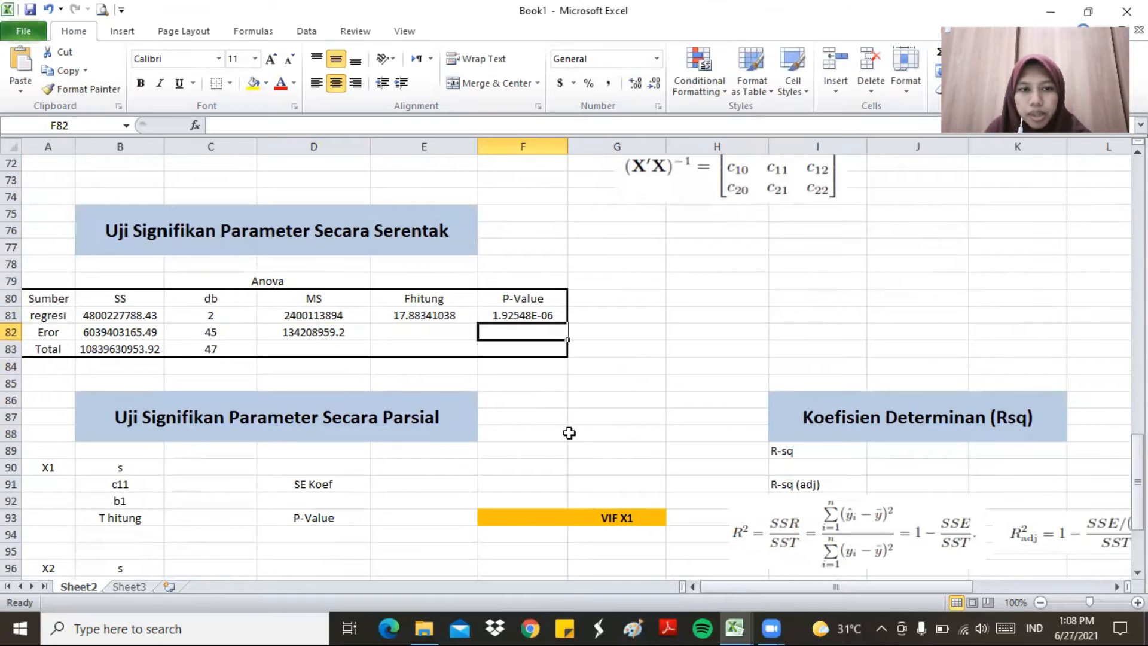
scroll(582, 438, down, 2)
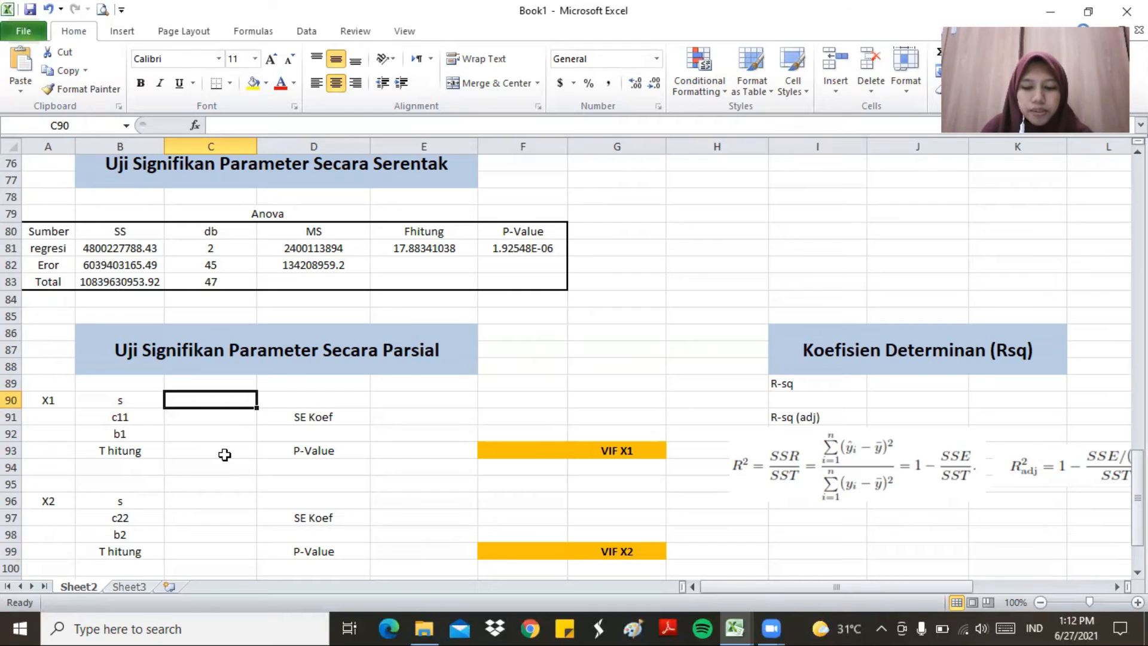
text(=SQRT)
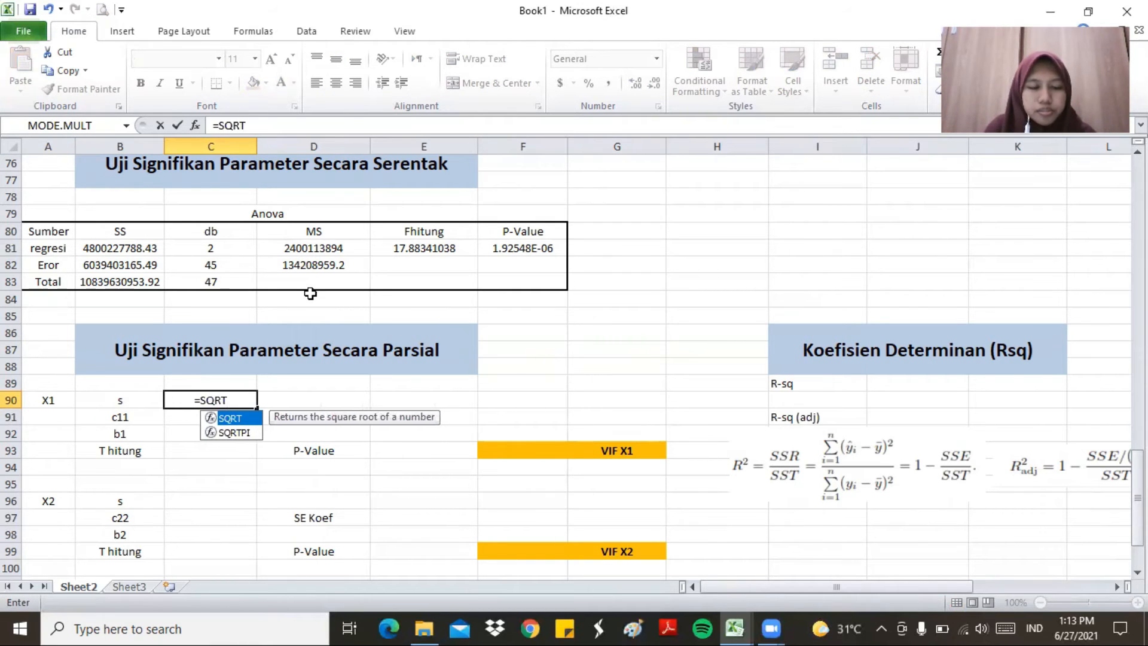
text(()
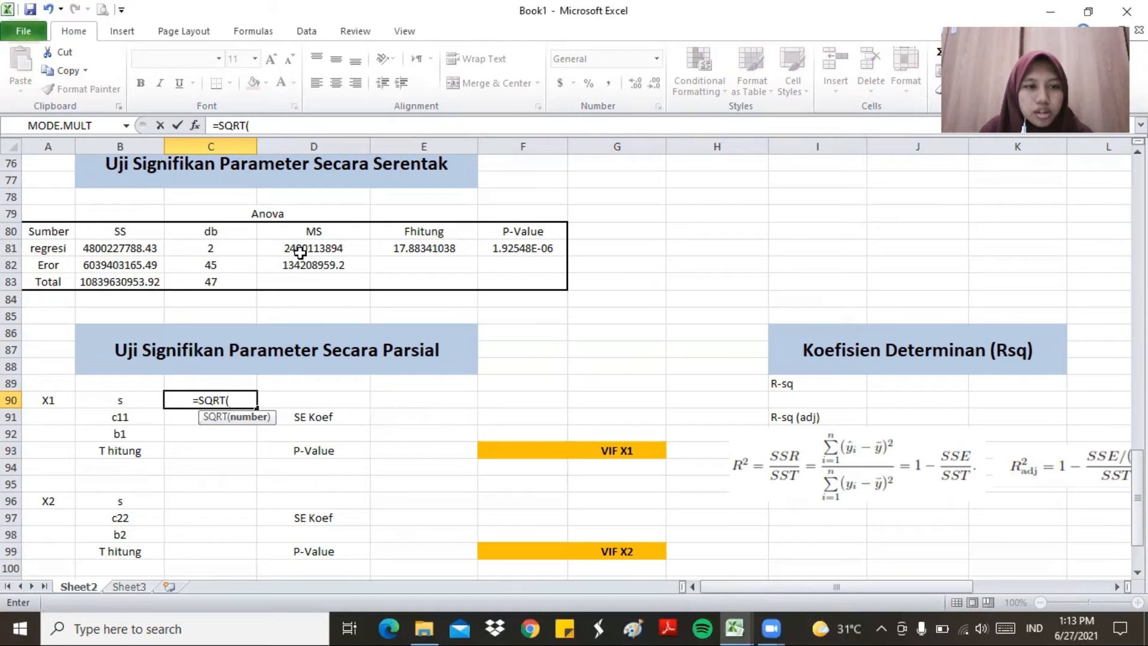
click(311, 268)
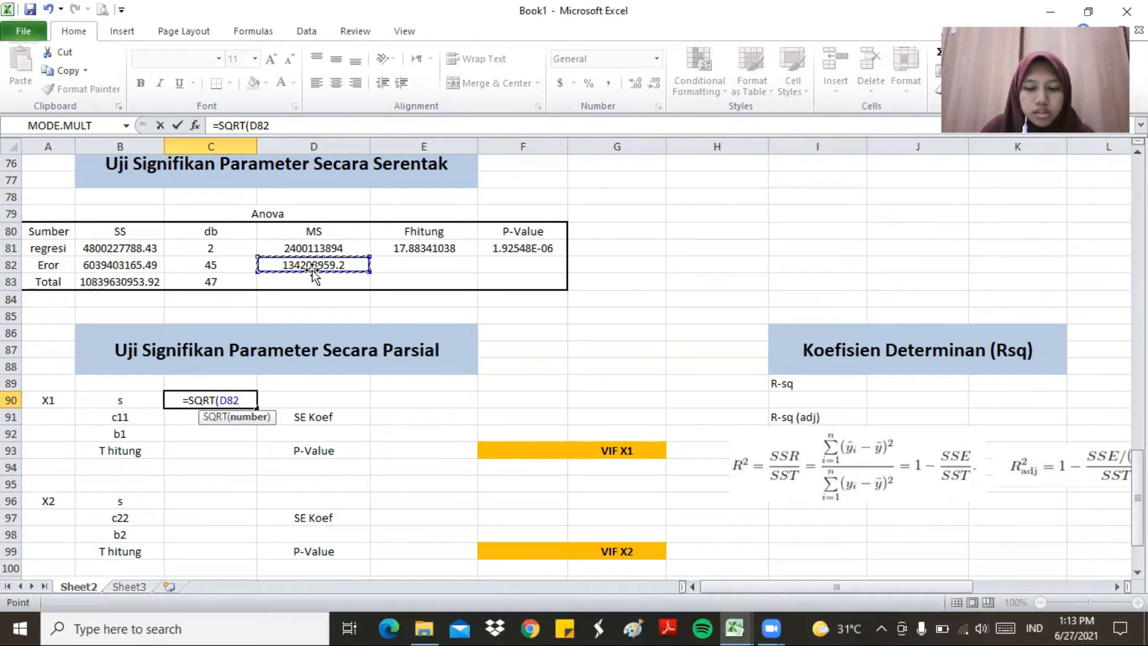
text())
key(Return)
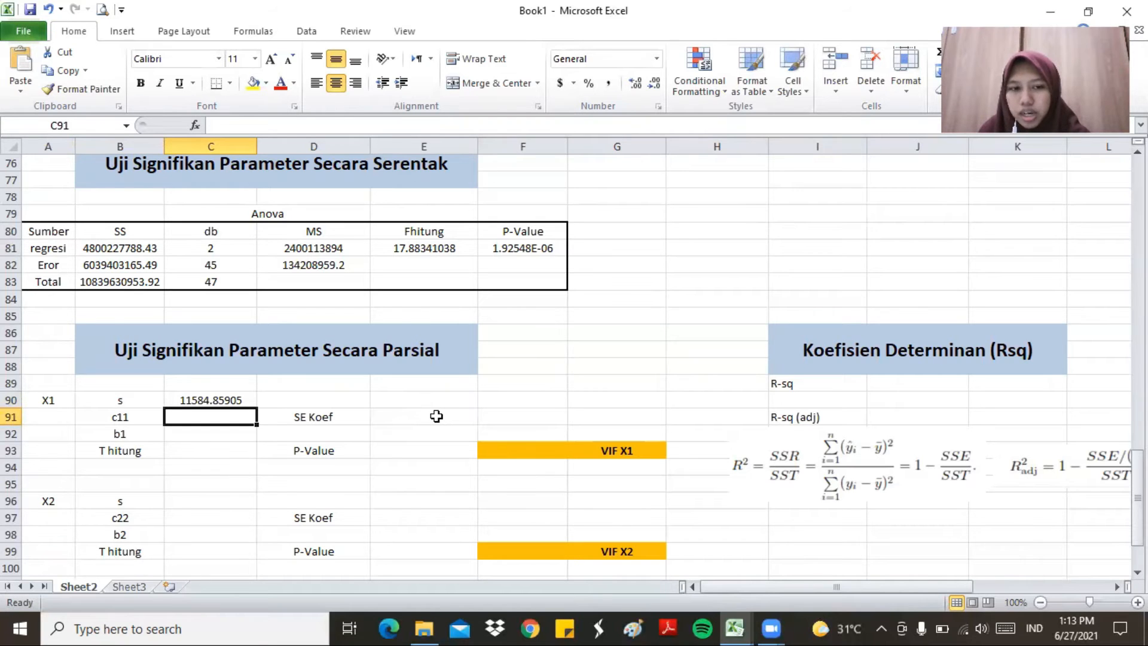
- Fill c11 for X1 in C91 by referencing the middle diagonal element, C65, of the inverse X'X matrix
scroll(436, 416, up, 2)
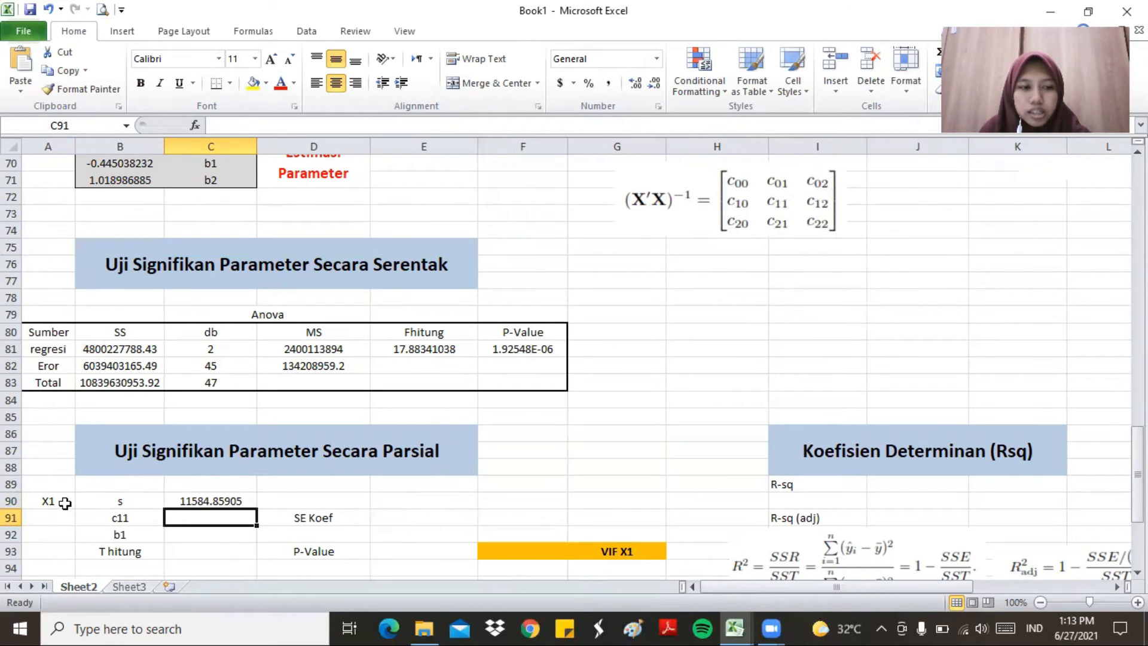
scroll(452, 351, up, 3)
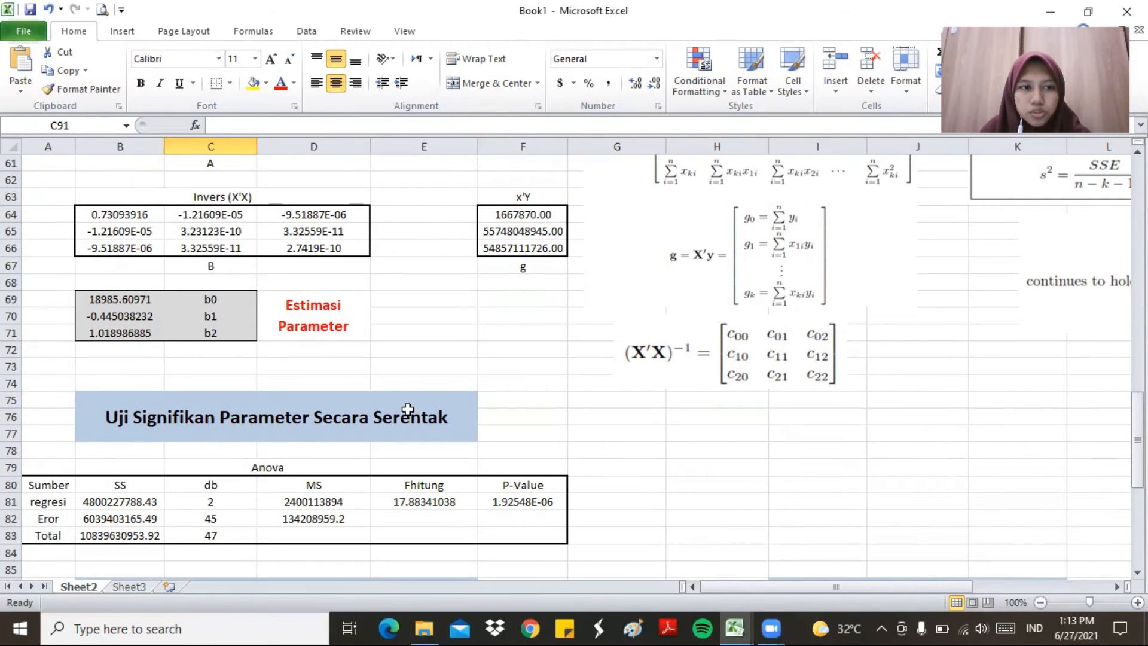
scroll(408, 410, down, 4)
text(=)
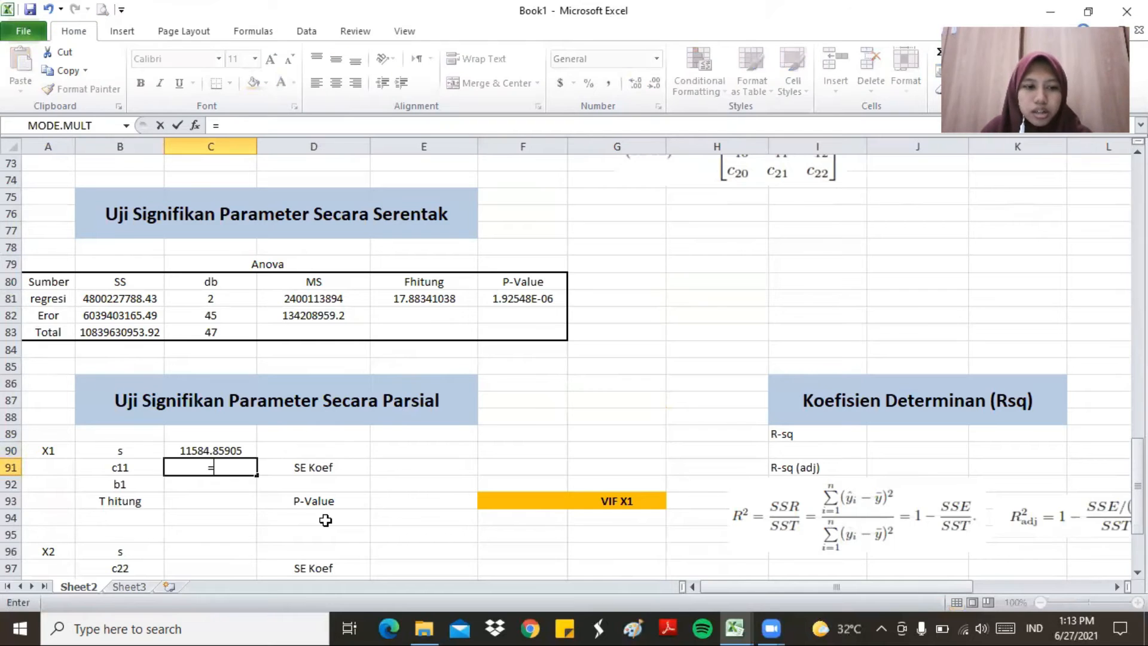
drag(1137, 486, 1137, 443)
click(235, 216)
key(Return)
- Fill b1 for X1 in C92 with =B70, referencing the b1 parameter estimate
drag(1137, 451, 1137, 458)
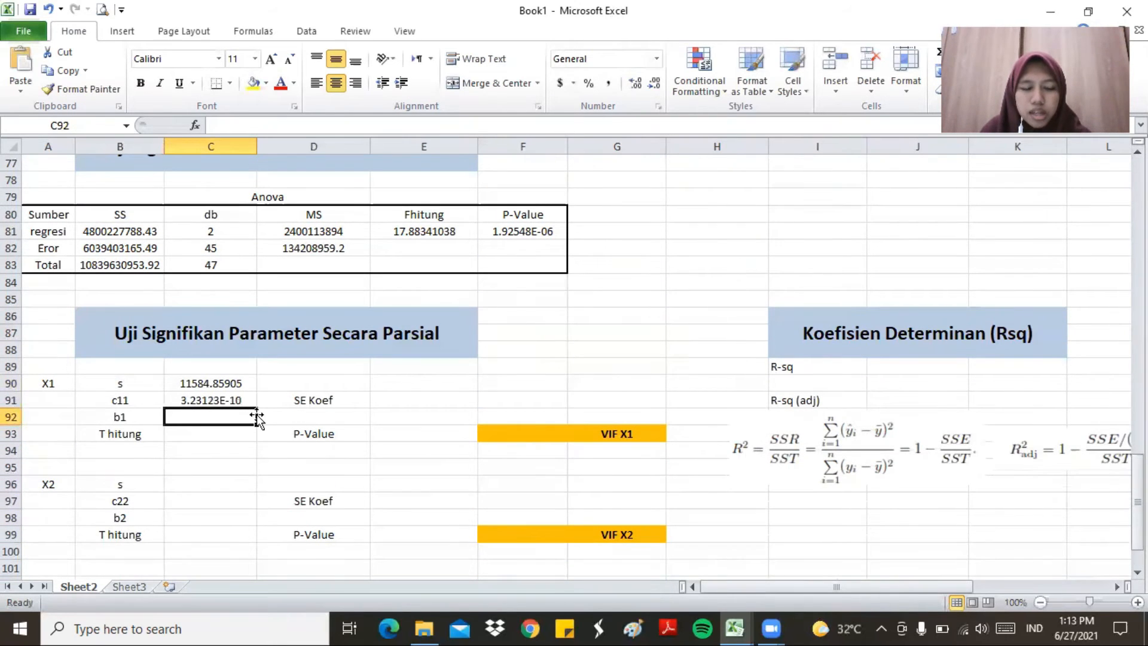
text(=)
drag(1138, 492, 1137, 445)
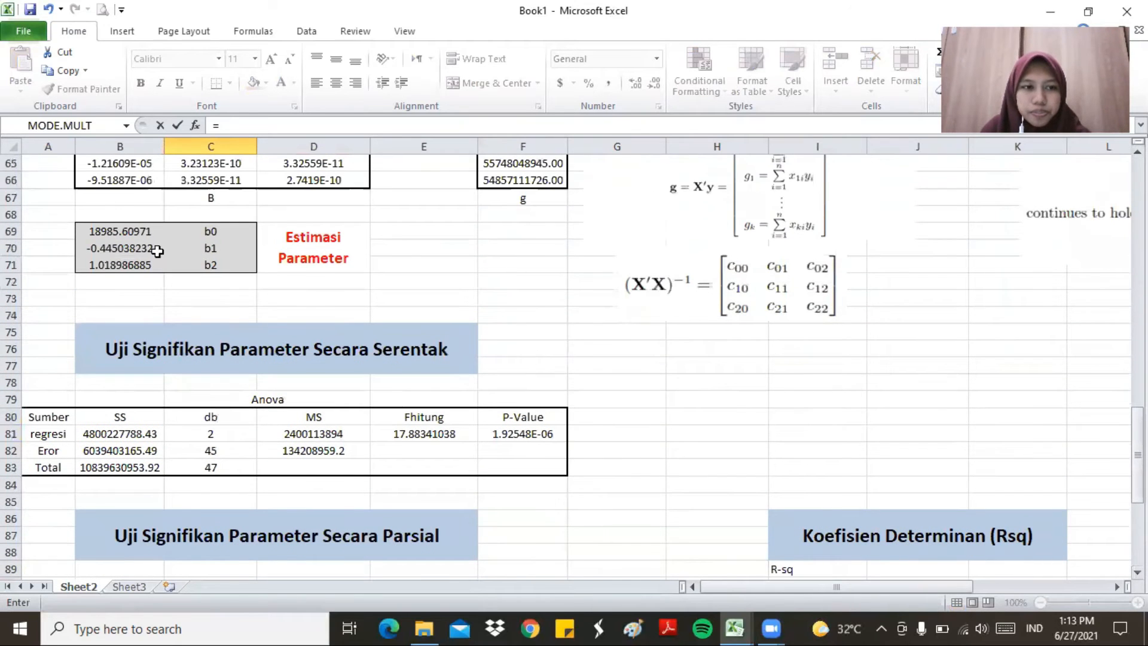
click(122, 247)
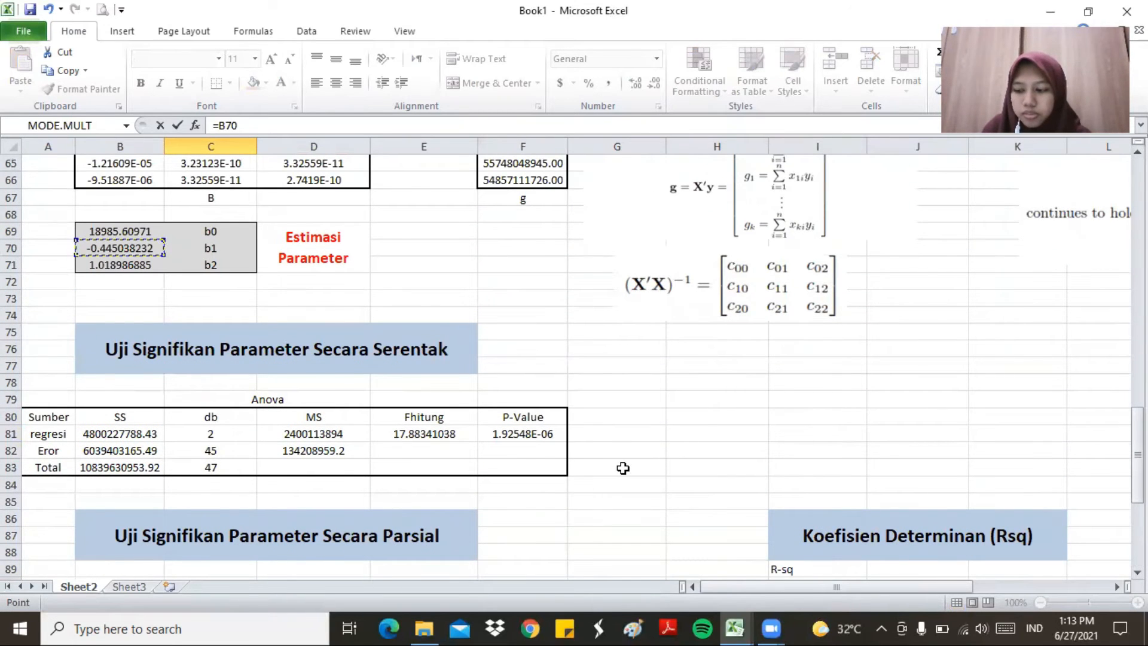
key(Return)
- Calculate the SE Koef for X1 in E91 of the partial significance test with =C90*SQRT(C91)
scroll(681, 465, down, 2)
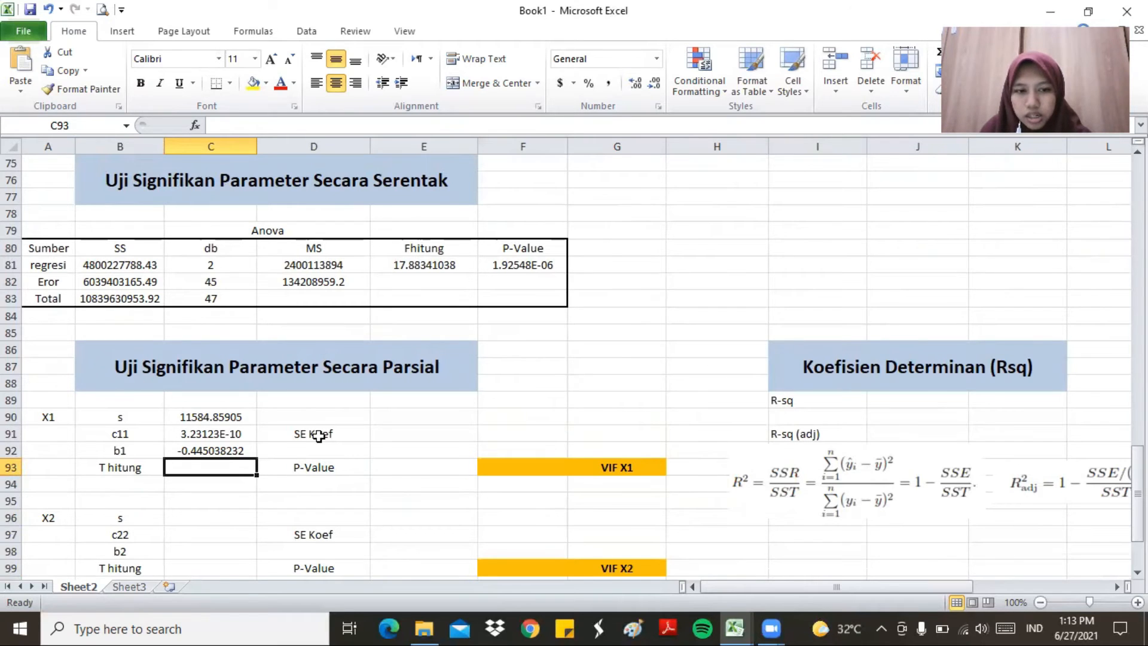
click(404, 438)
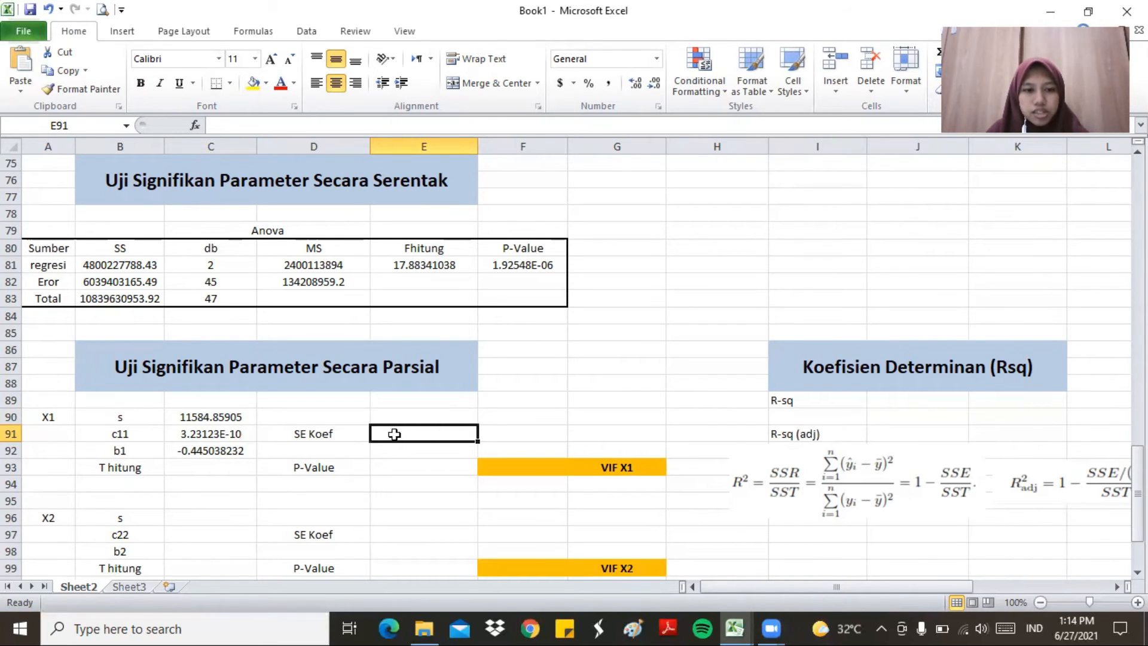
text(=)
click(225, 420)
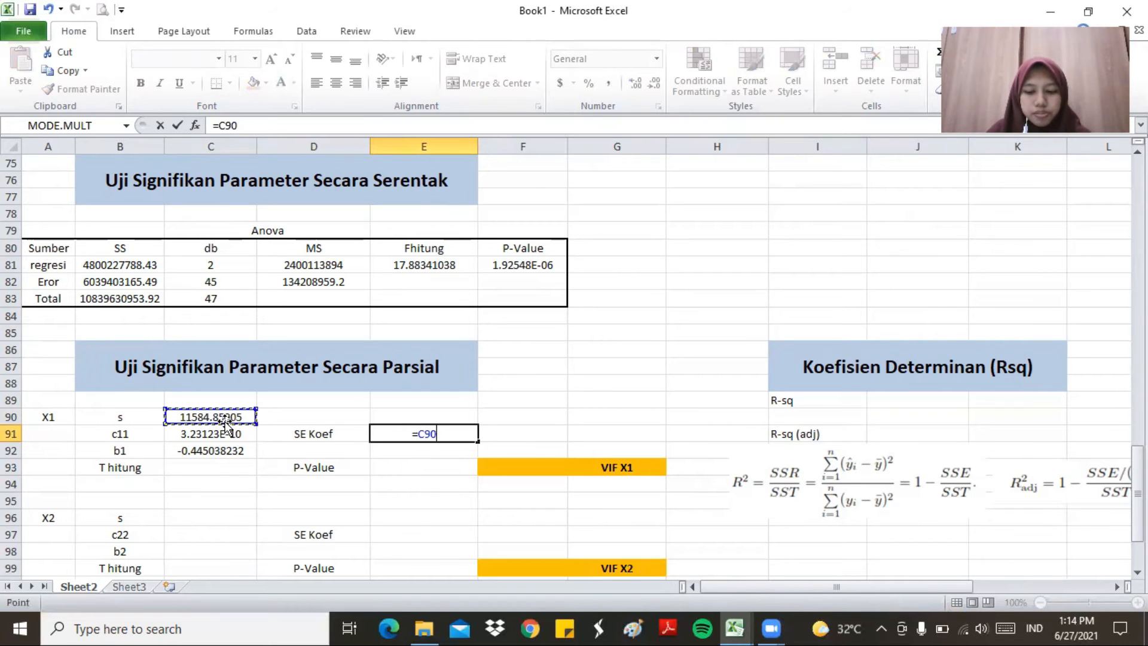
text(*)
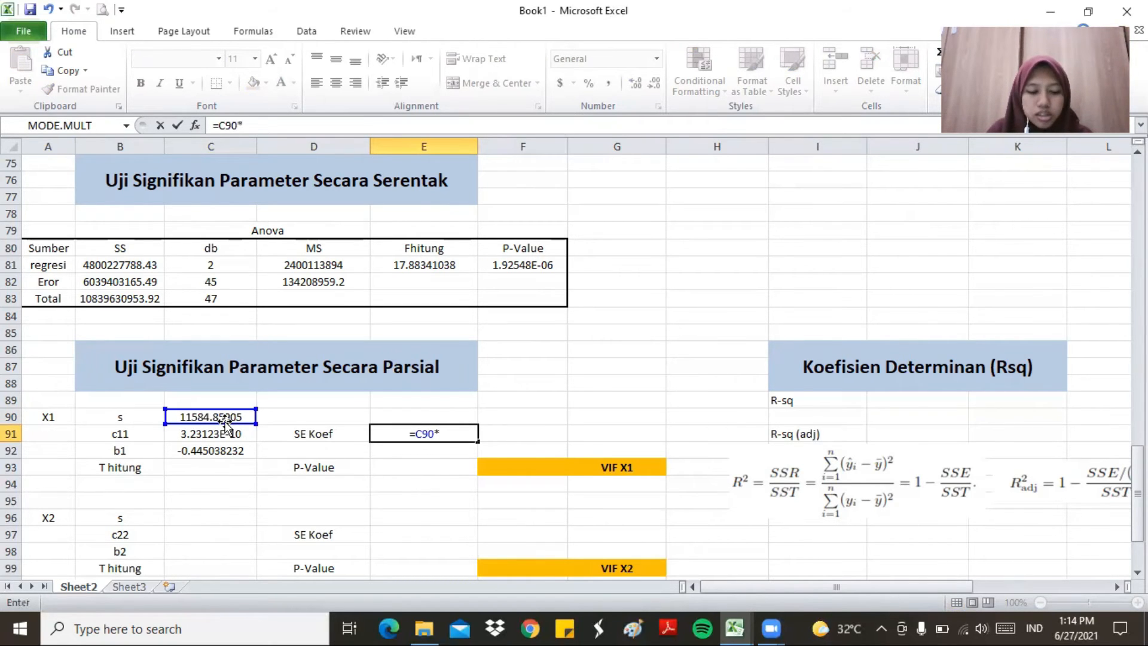
text(SQRT)
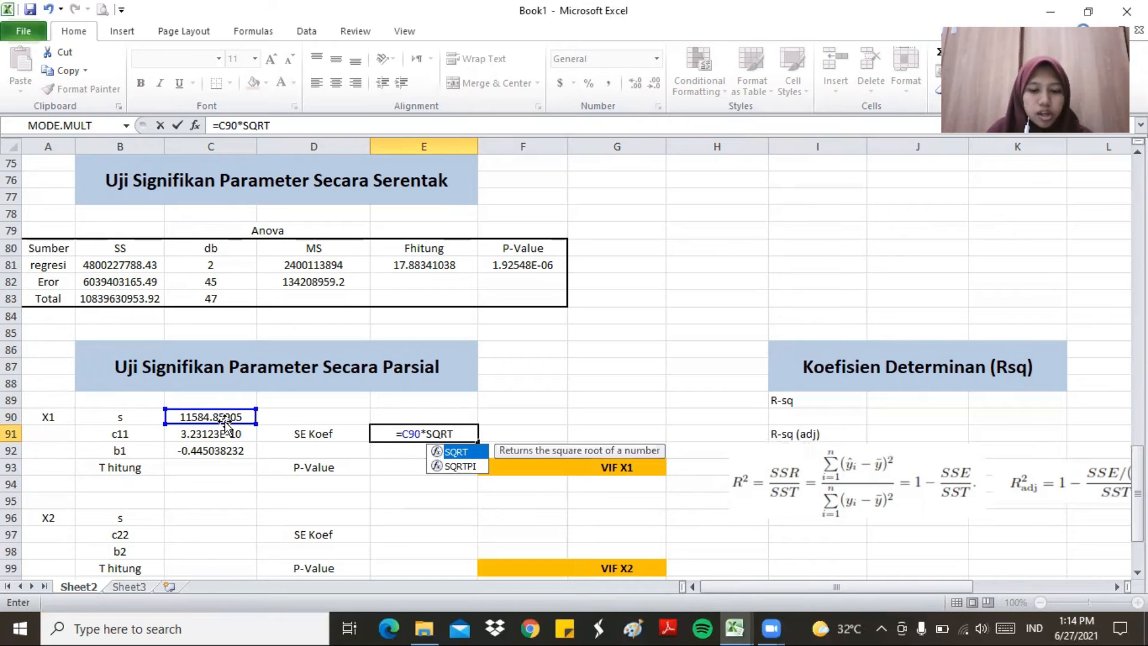
text(()
click(213, 433)
text())
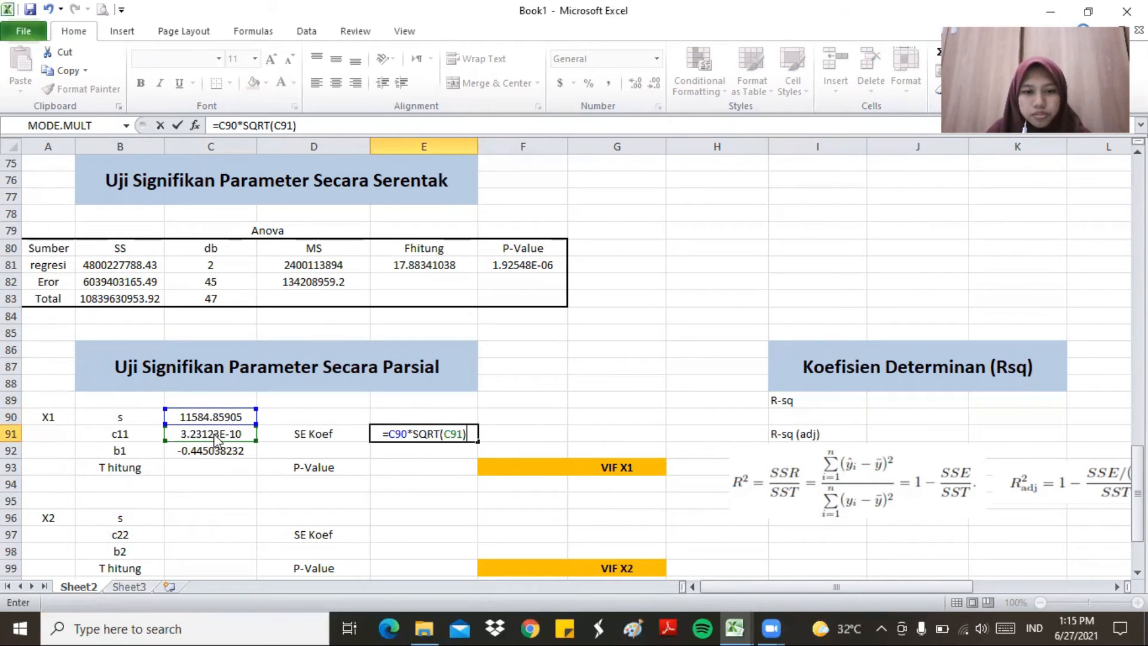
- Calculate T hitung for X1 in C93 by dividing b1 by its SE Koef with =C92/E91
click(218, 468)
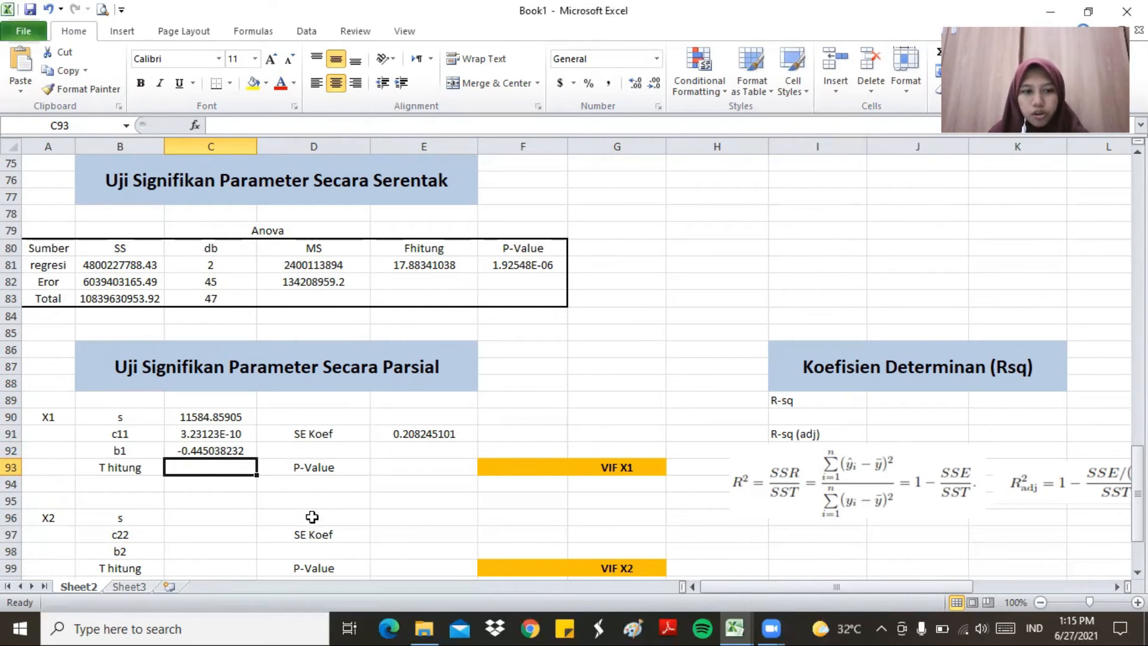
text(=)
click(206, 450)
text(/)
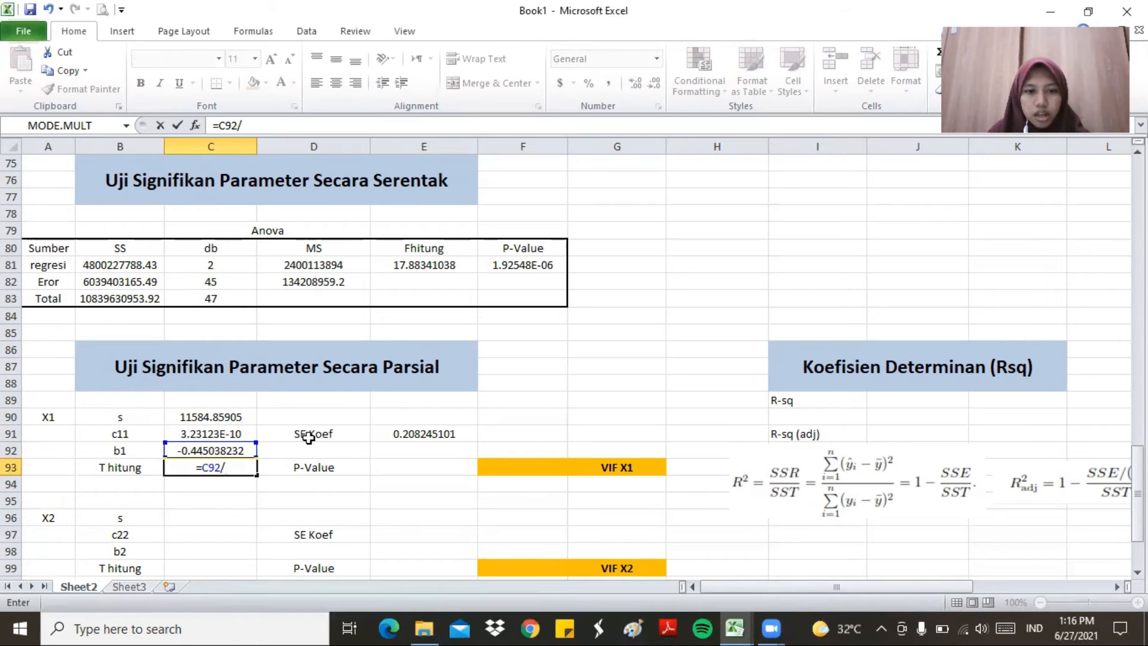
click(392, 435)
key(Return)
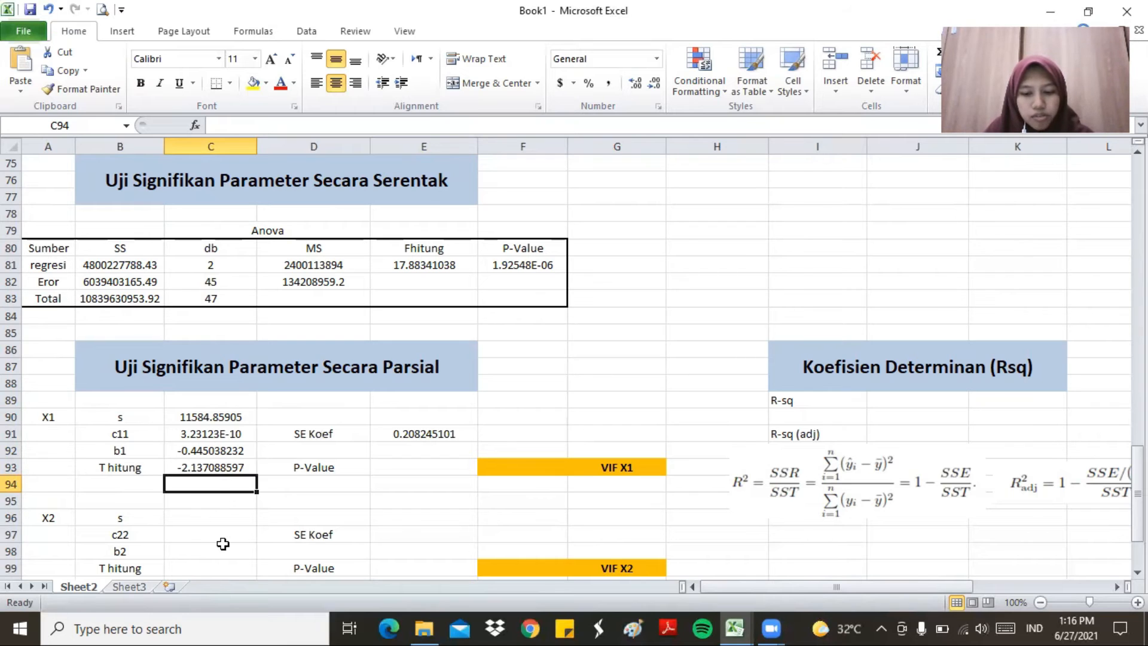
- Calculate the absolute value of X1's T hitung in C94 with =ABS(C93)
text(=ABS)
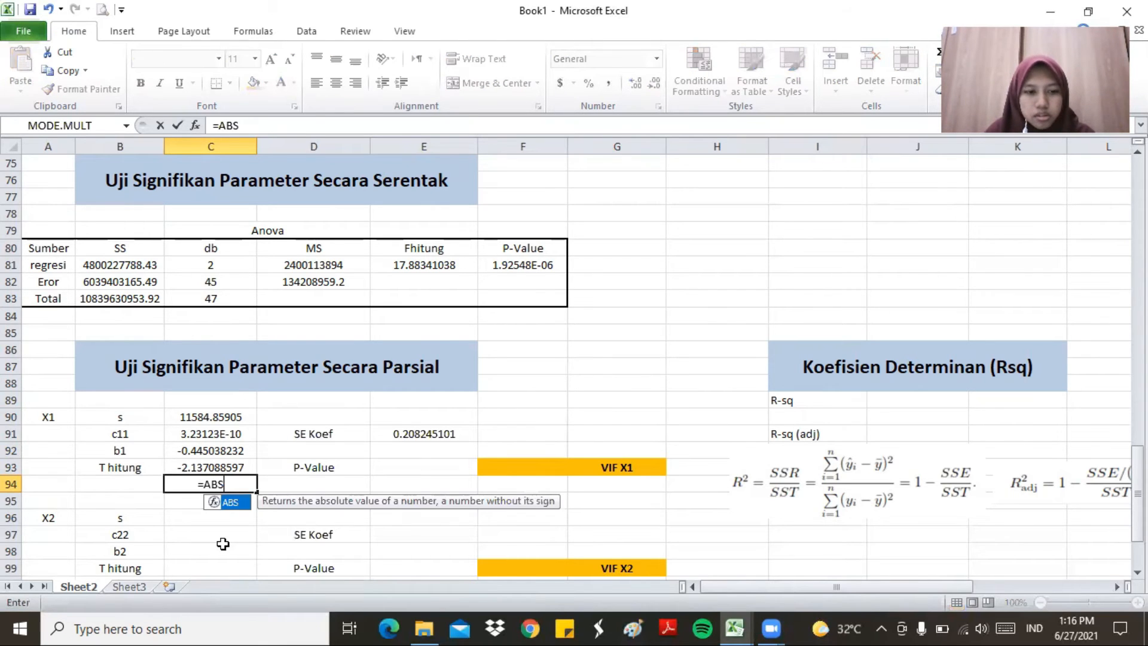
text(()
click(214, 467)
text())
key(Return)
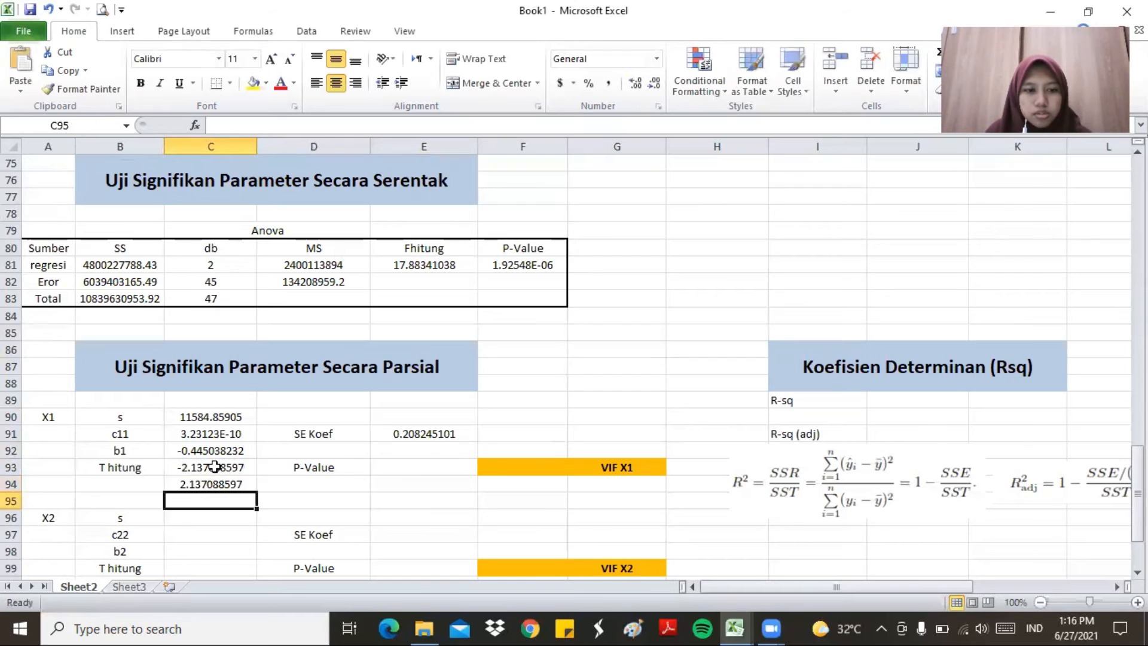
- Calculate the P-Value for X1 in E93 with =TDIST(C94,C82,C81)
click(422, 466)
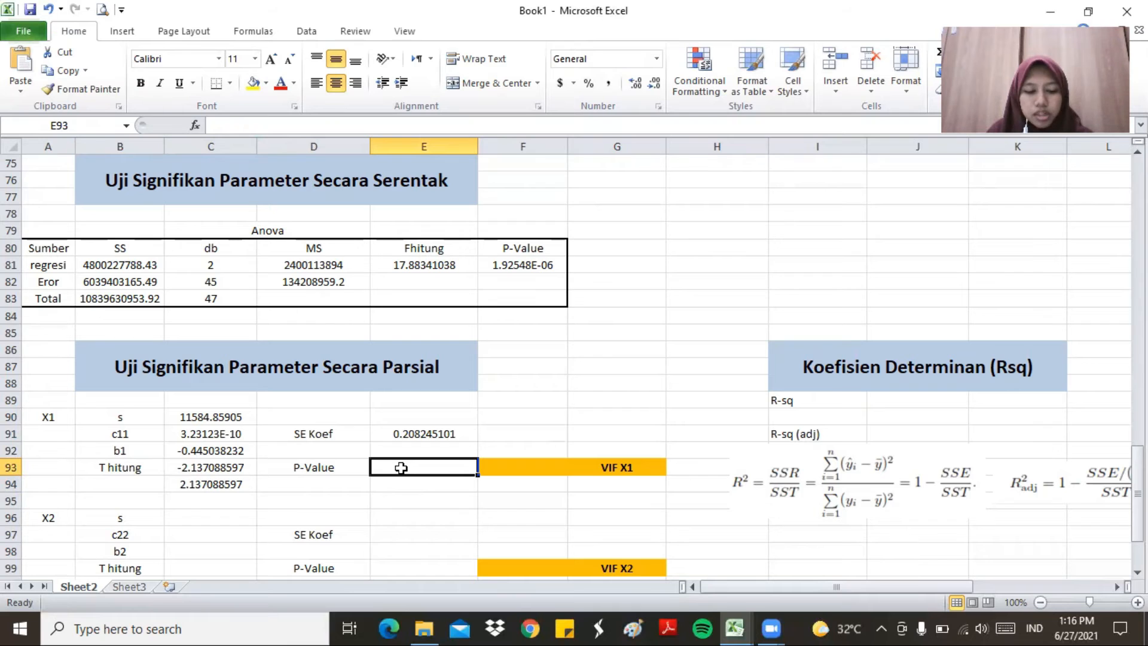
text(=TDI)
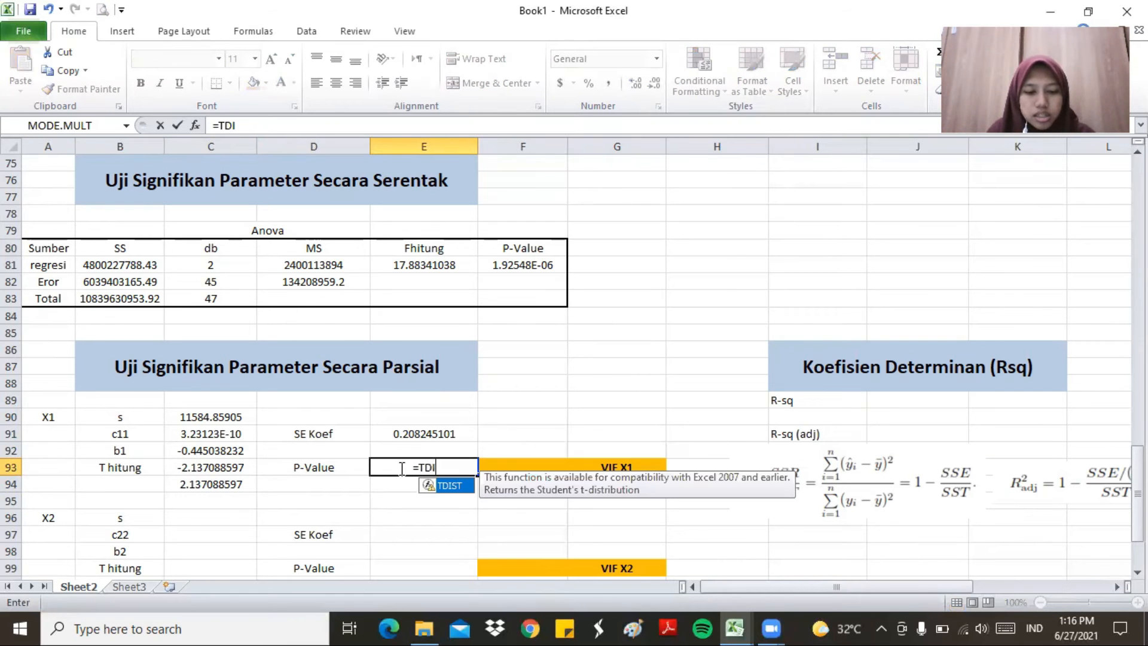
text(ST()
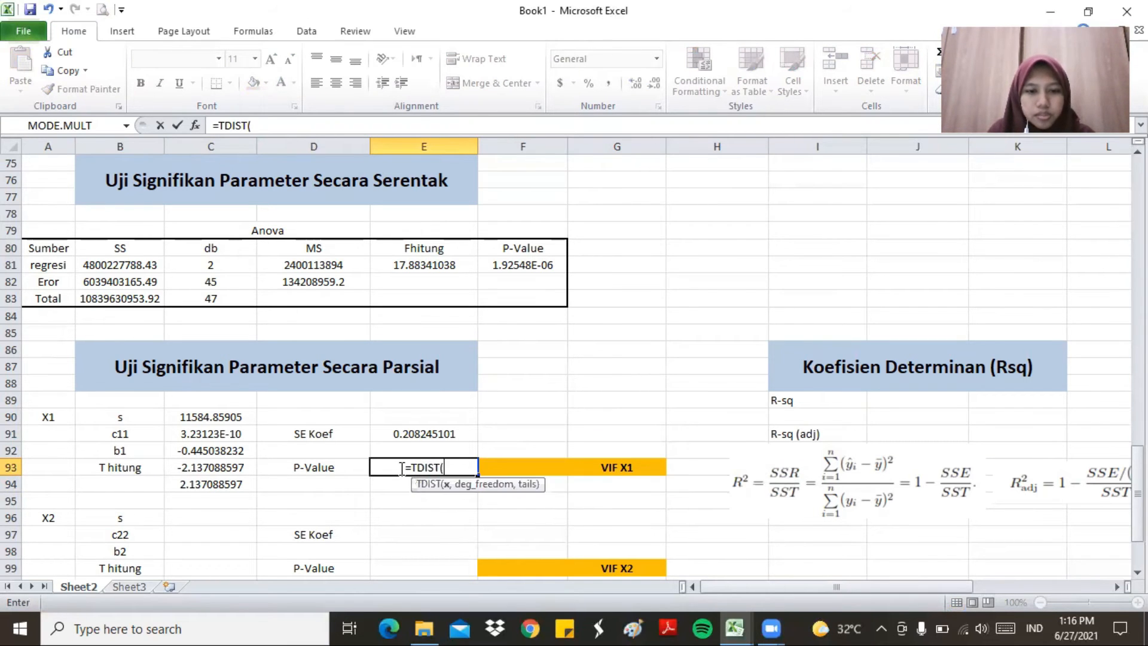
click(218, 488)
text(,)
click(228, 280)
text(,)
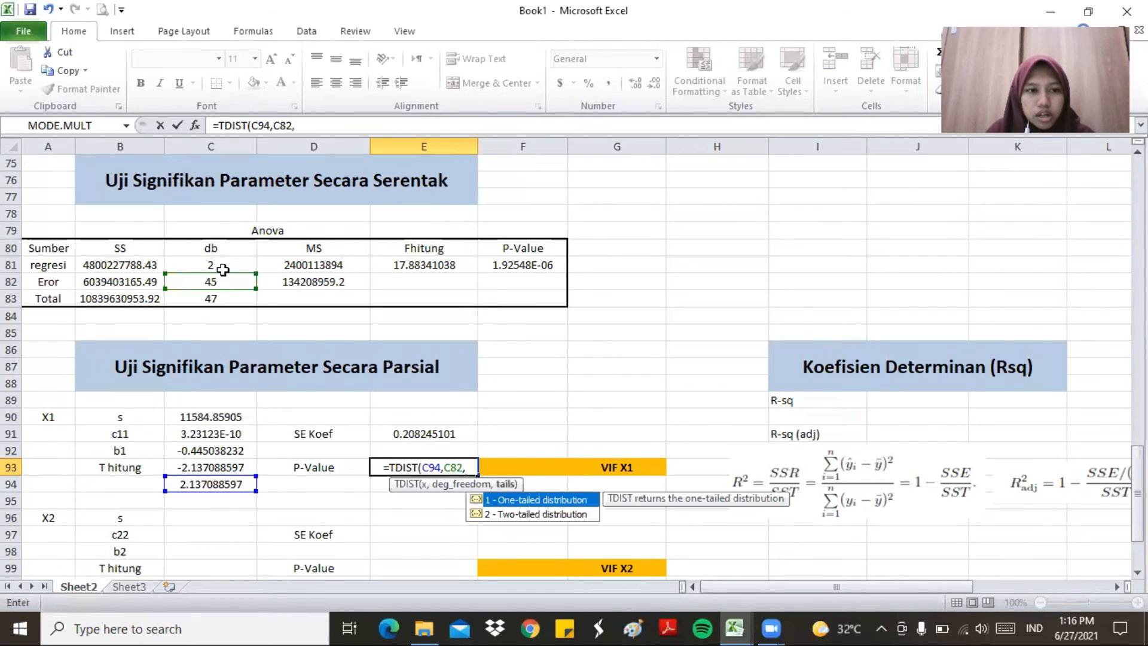
click(219, 263)
text())
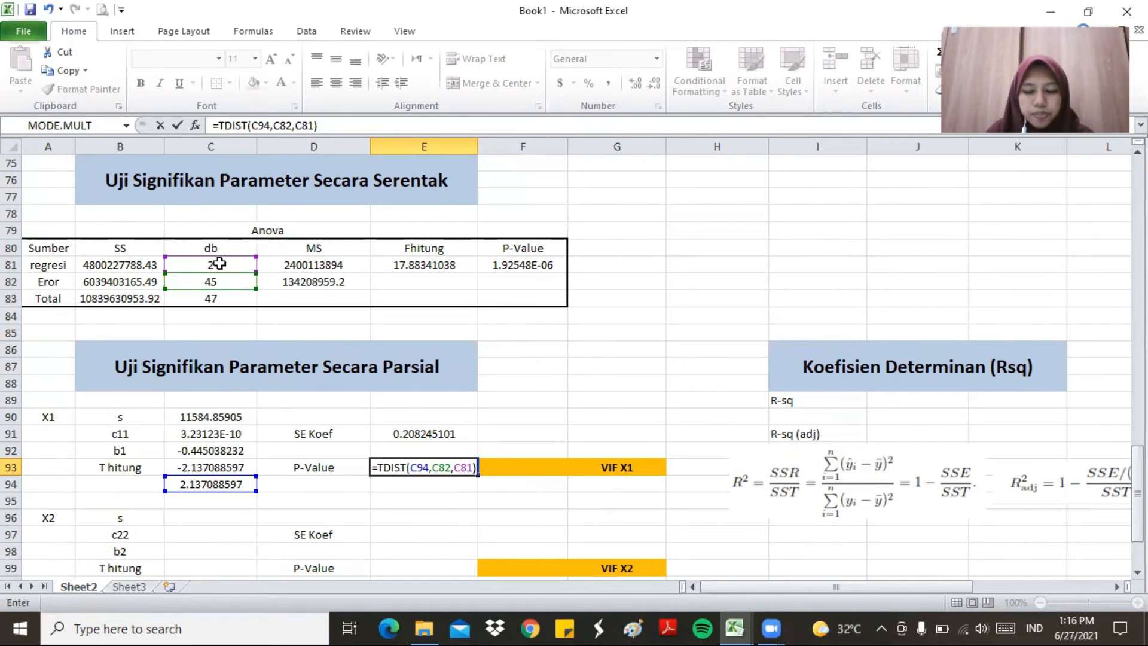
key(Return)
- Fill s for X2 in C96 with =C90, referencing the s value of X1
scroll(219, 264, down, 3)
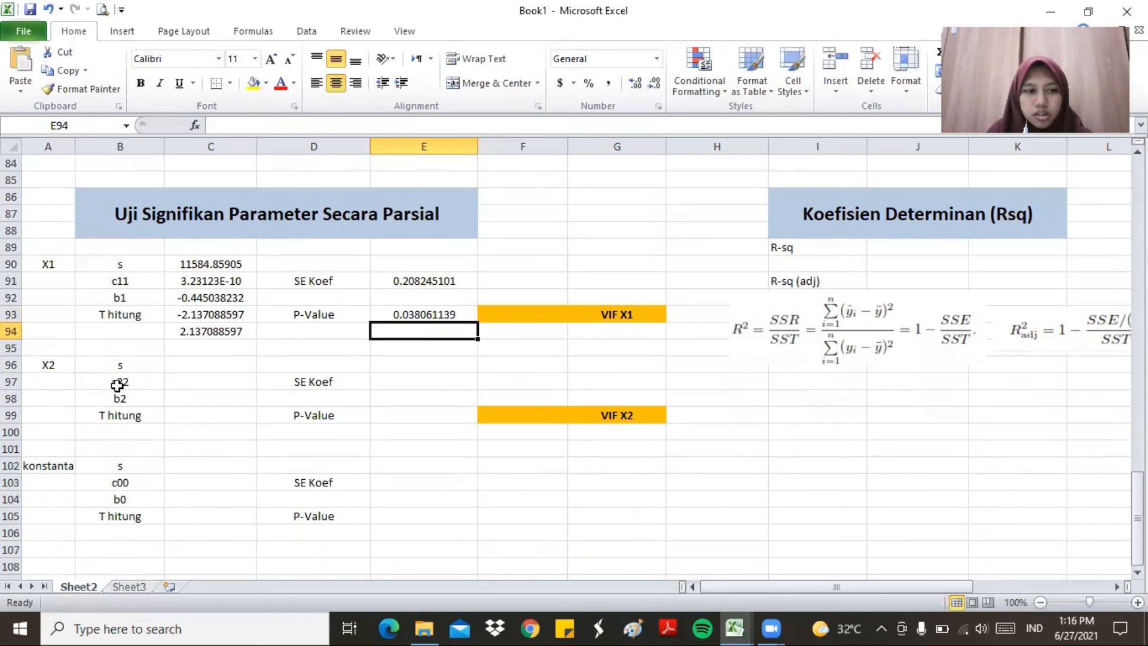
click(183, 367)
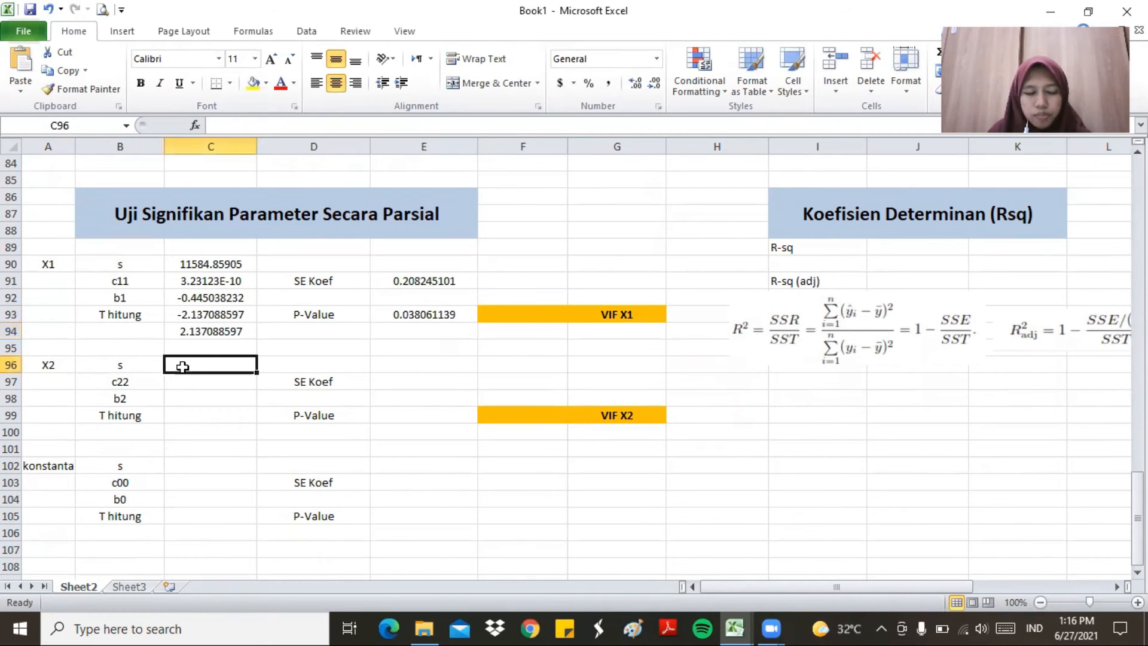
text(=)
click(207, 265)
key(Return)
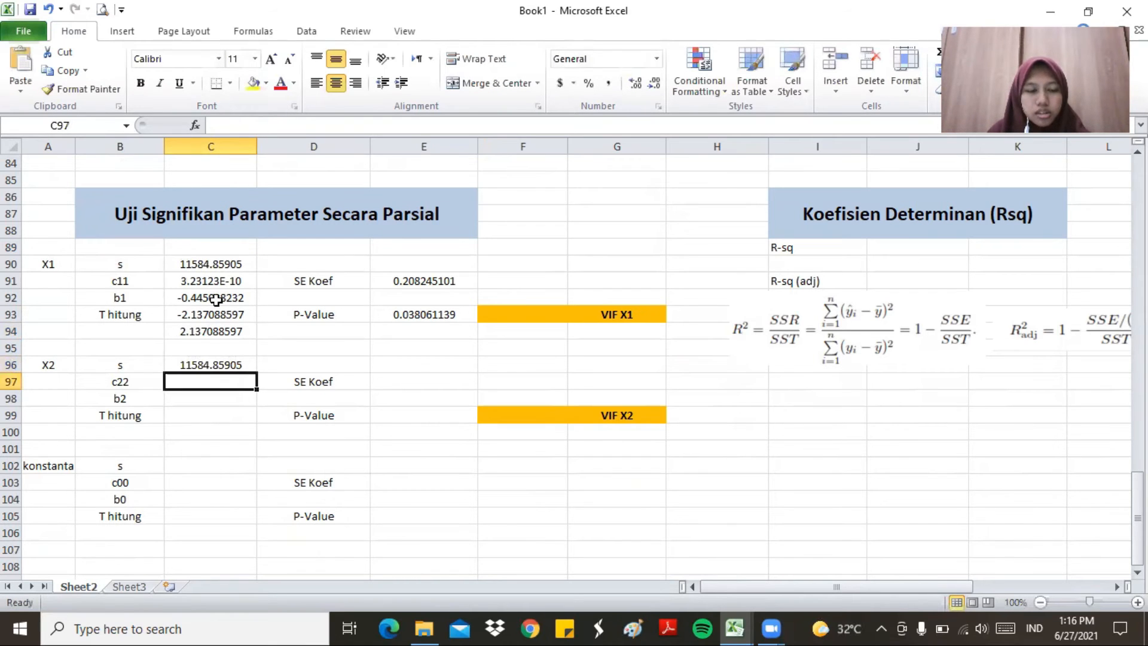
- Fill c22 for X2 in C97 with =D66, referencing the last diagonal element of the inverse X'X matrix
text(=)
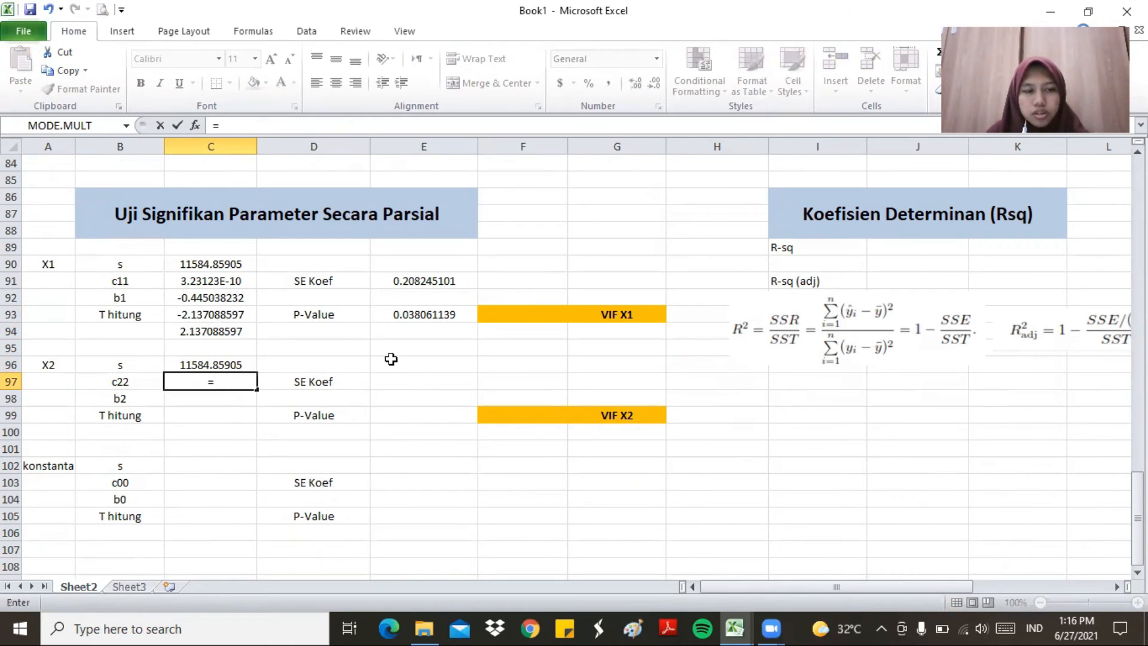
drag(1137, 487, 1136, 428)
click(334, 265)
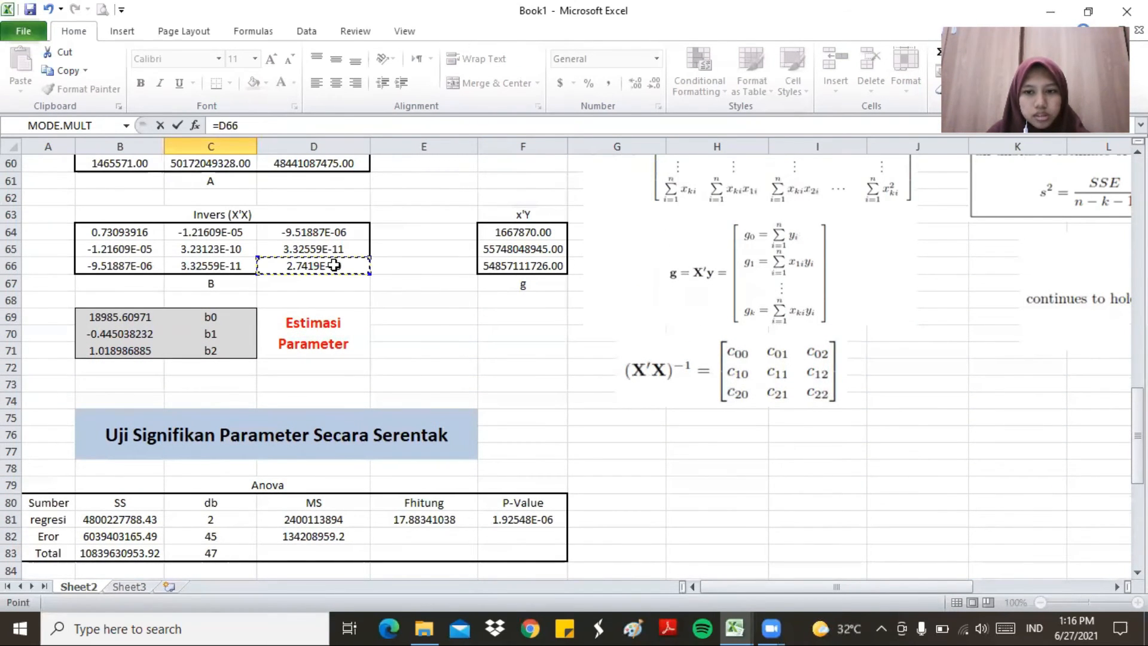
key(Return)
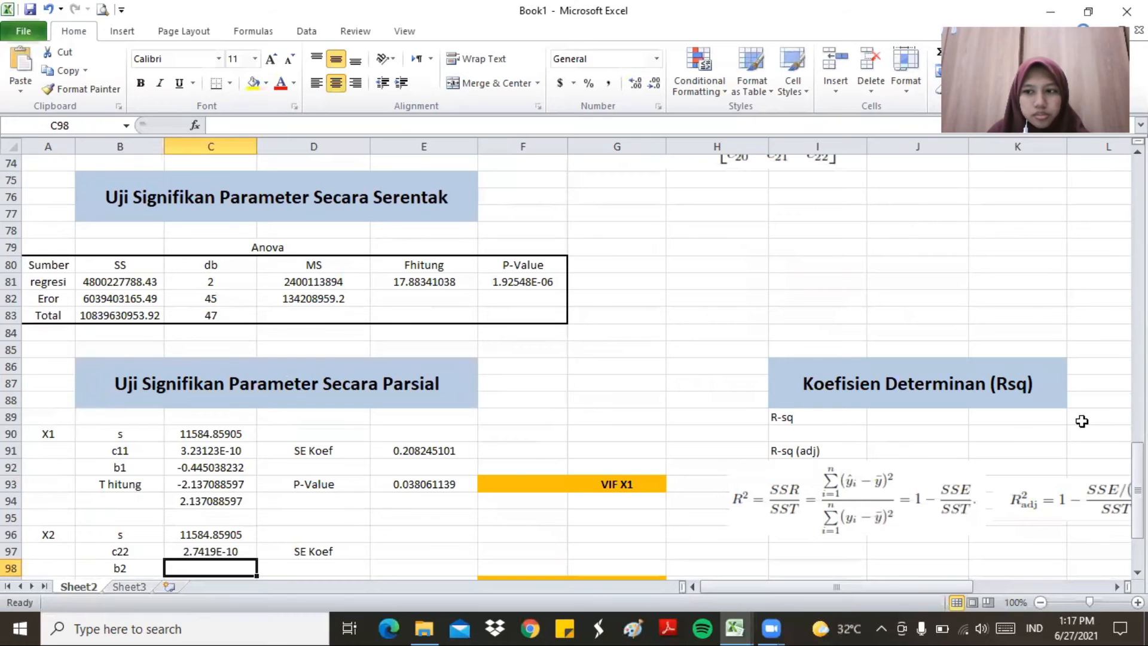
- Fill b2 for X2 in C98 with =B71, referencing the b2 parameter estimate
drag(1137, 496, 1136, 505)
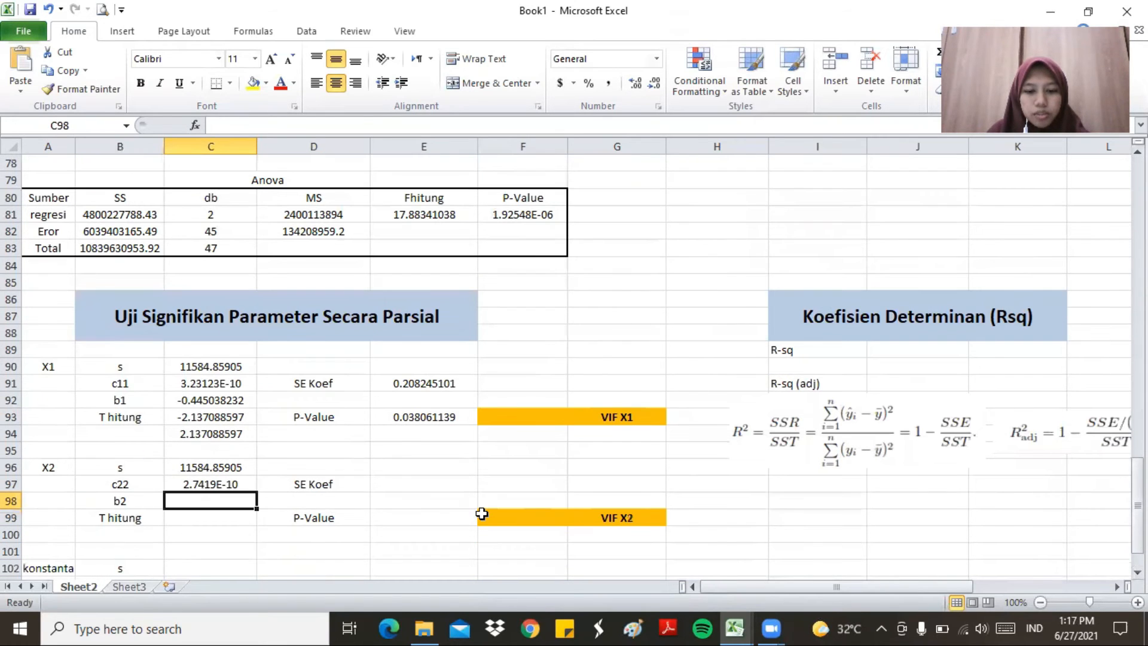
text(=)
drag(1137, 505, 1137, 478)
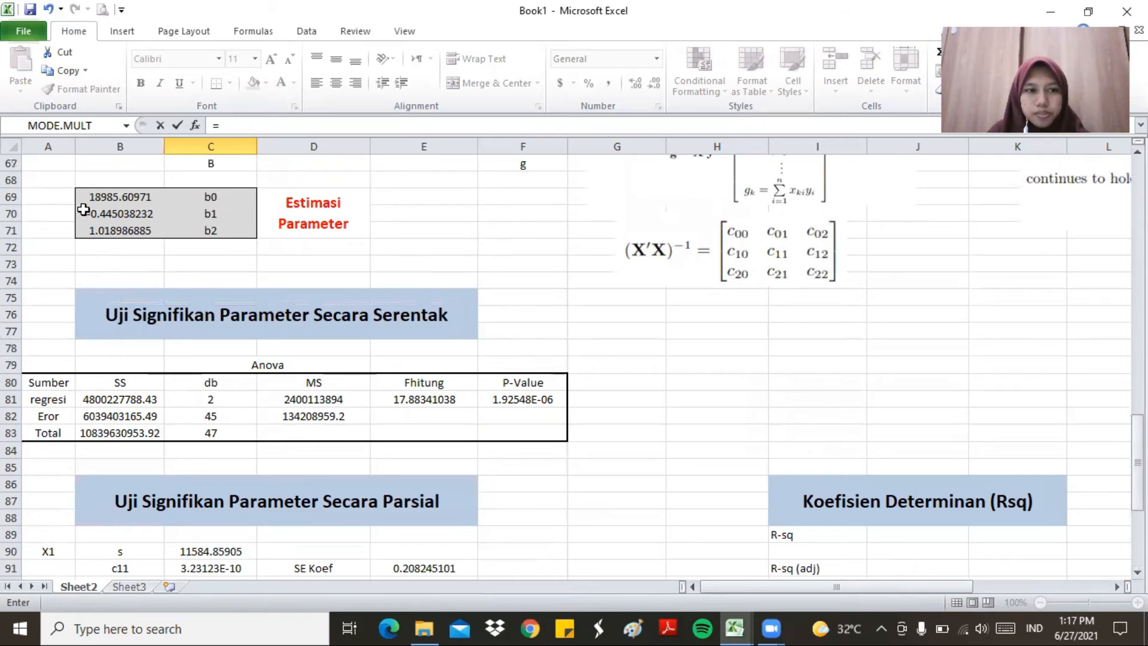
click(99, 230)
key(Return)
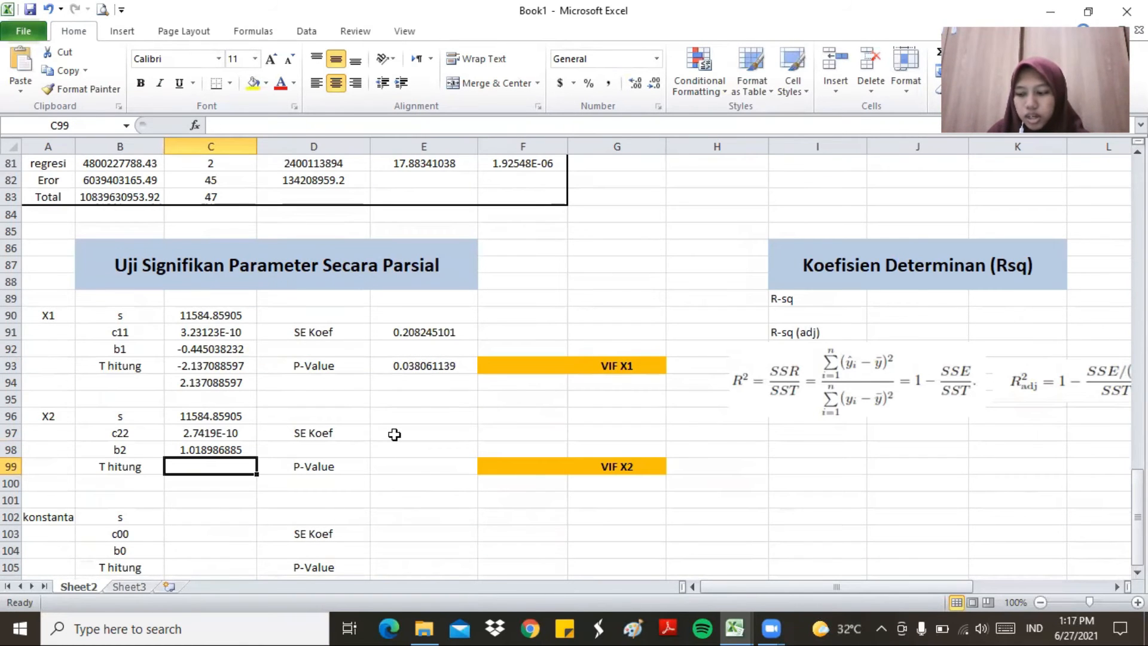
- Calculate the SE Koef for X2 in E97 with =C96*SQRT(C97)
click(394, 435)
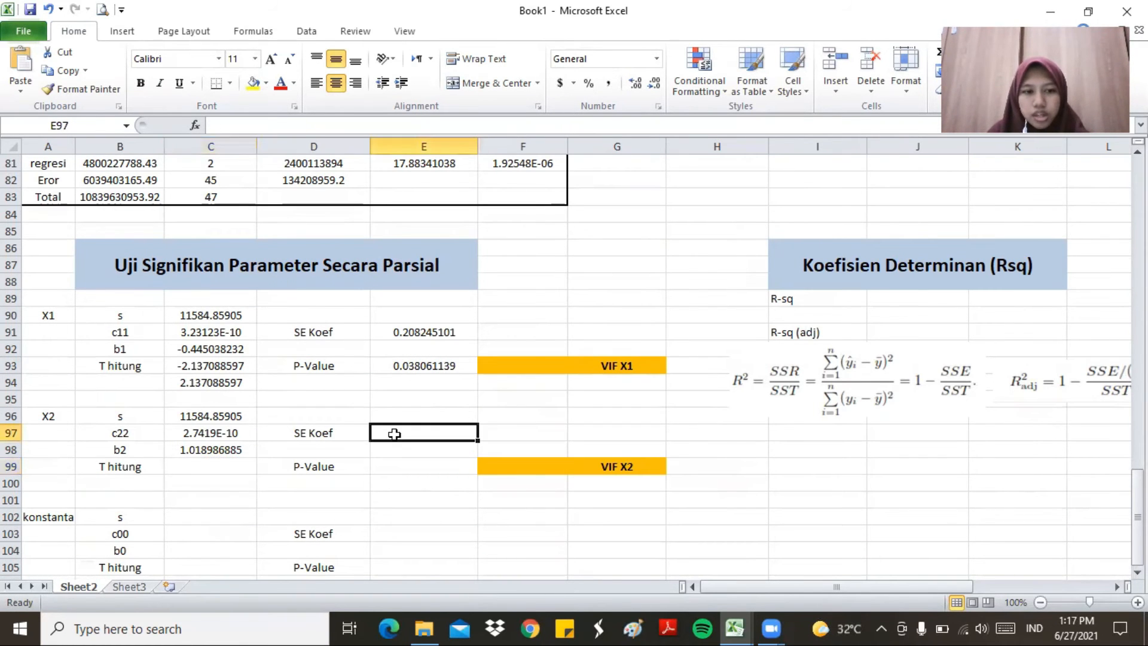
text(=)
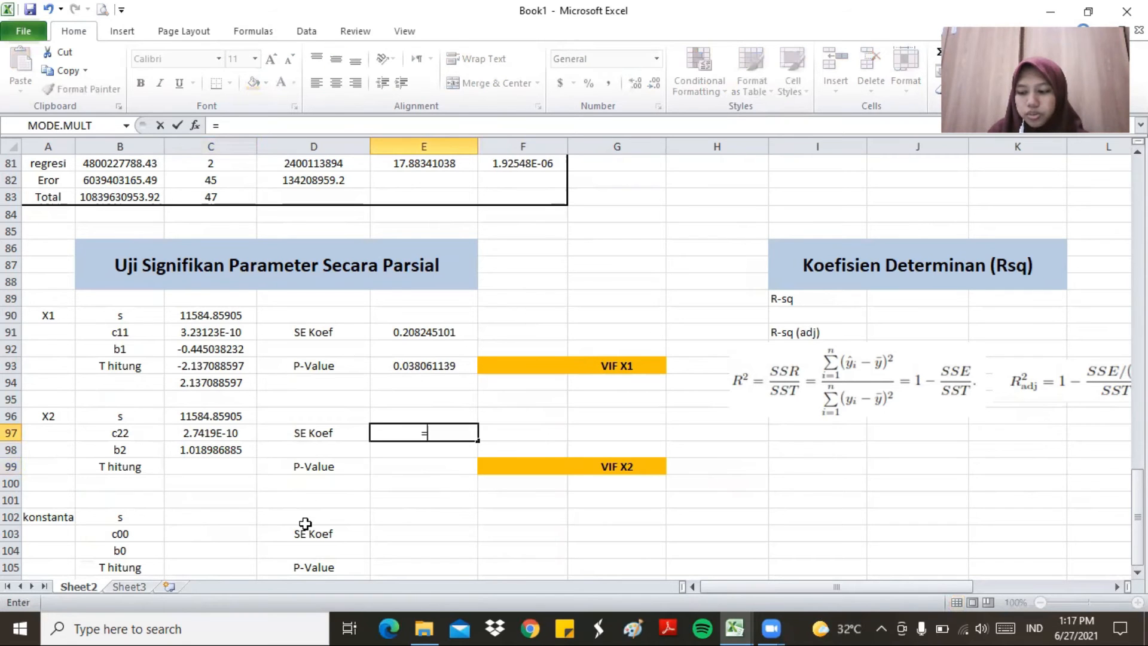
click(207, 416)
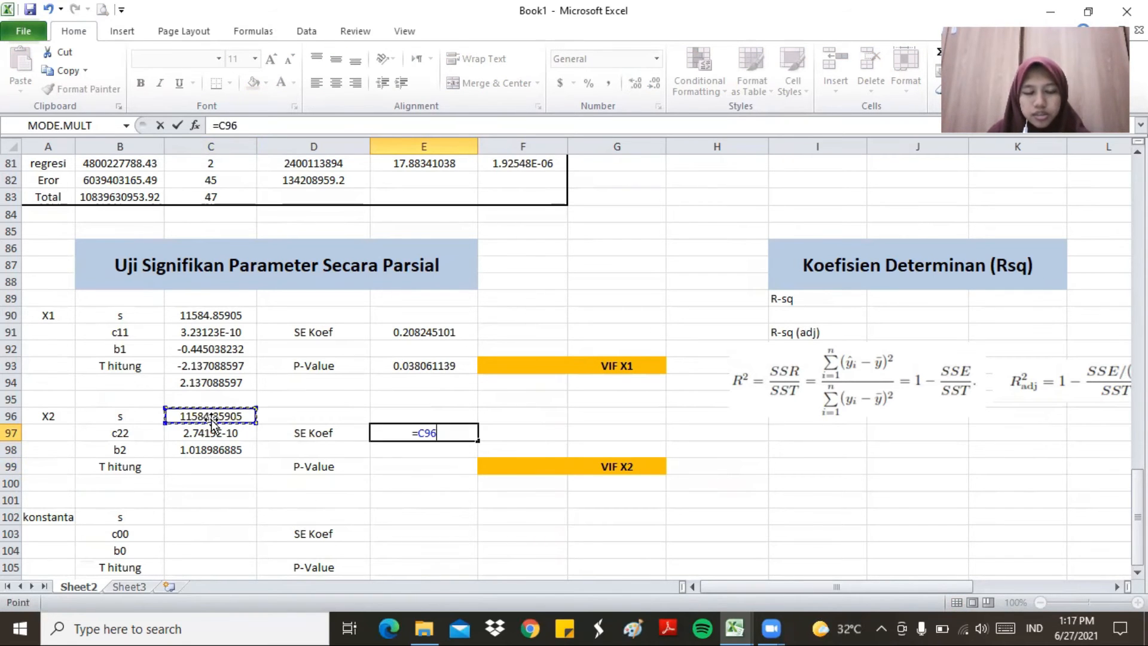
text(*)
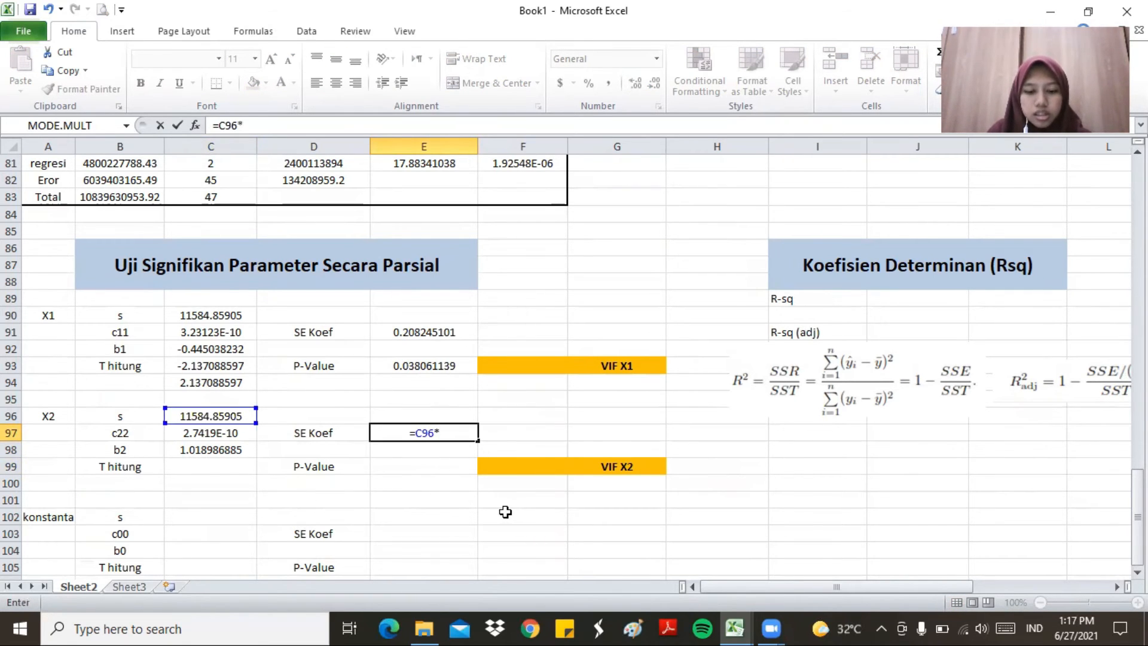
text(SQRT()
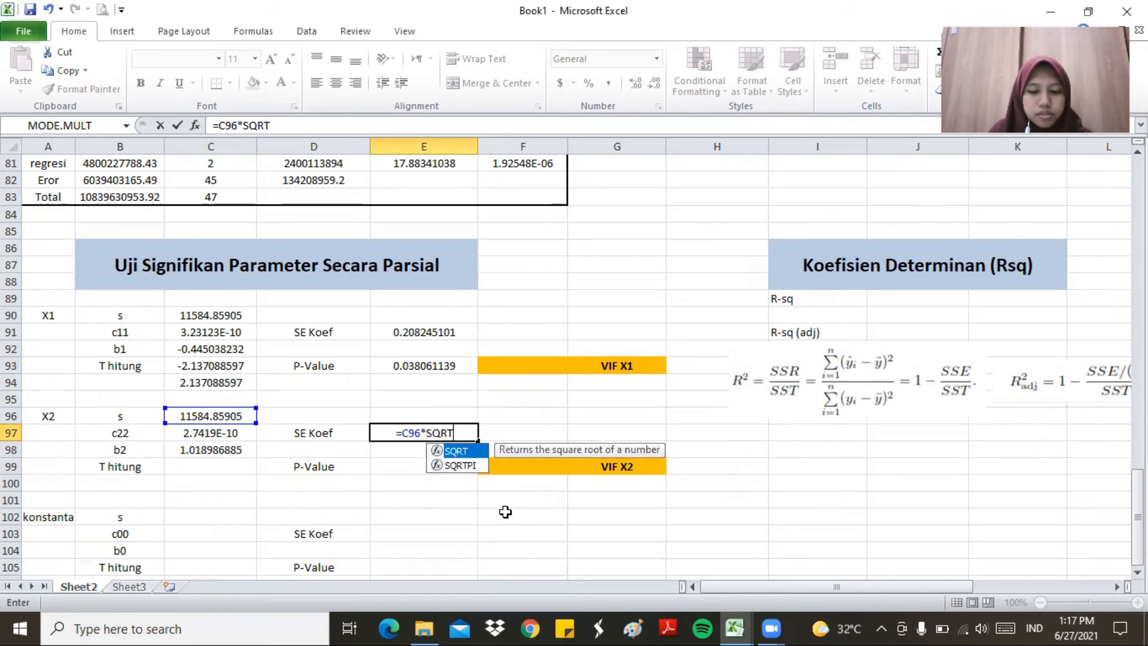
click(212, 433)
text())
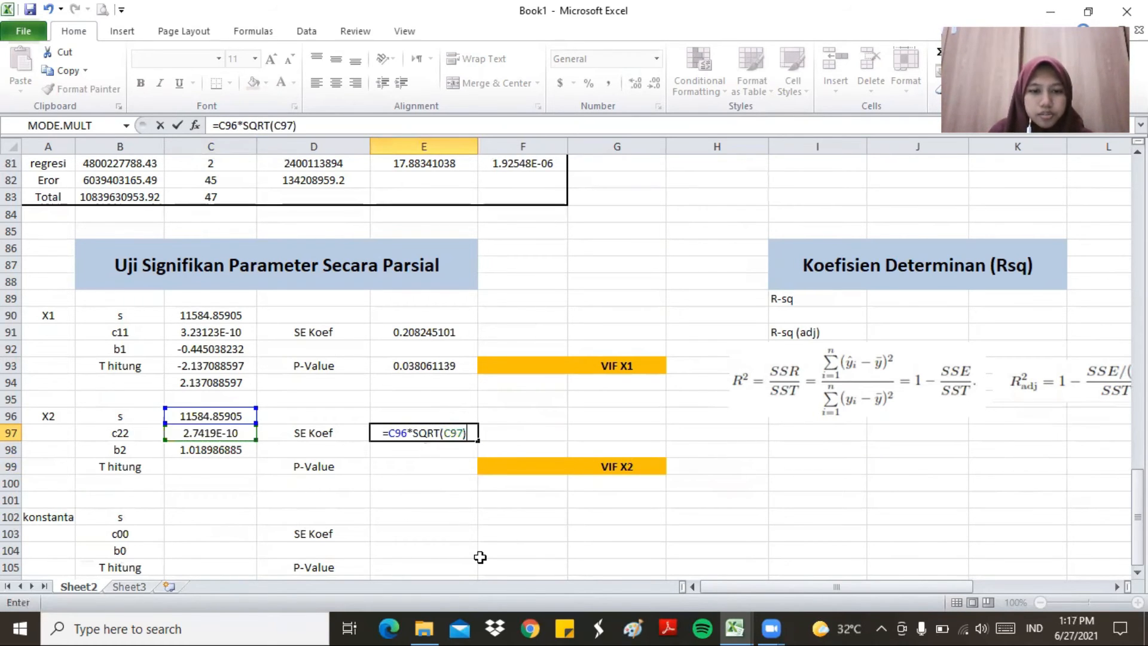
key(Return)
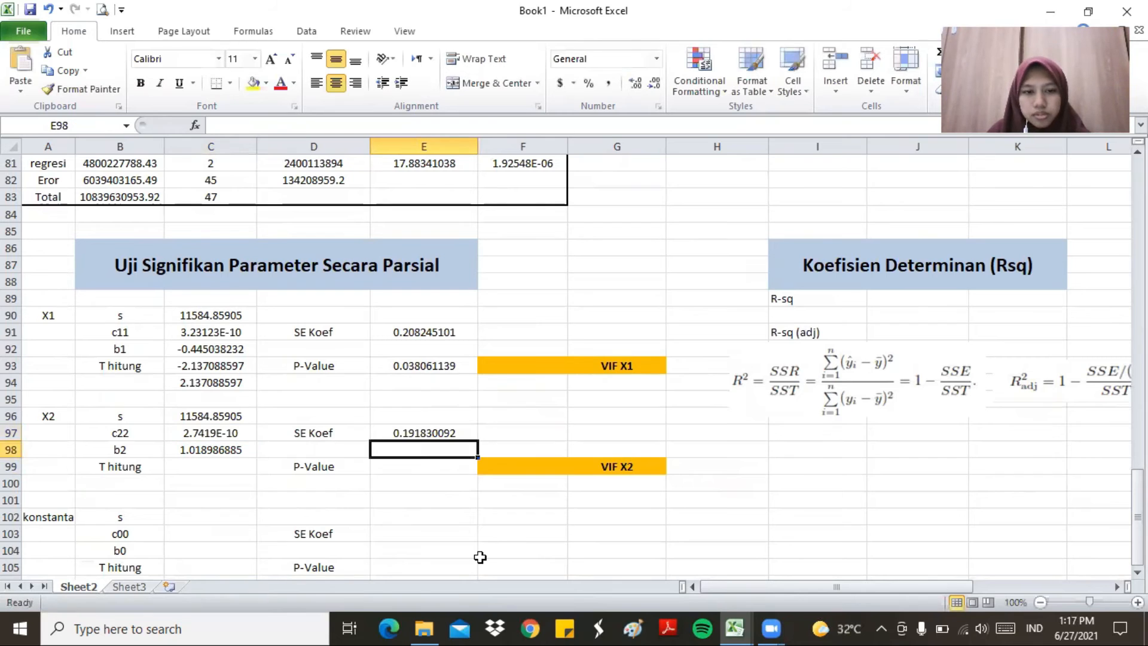
- Calculate T hitung for X2 in C99 by dividing b2 by its SE Koef with =C98/E97
click(199, 465)
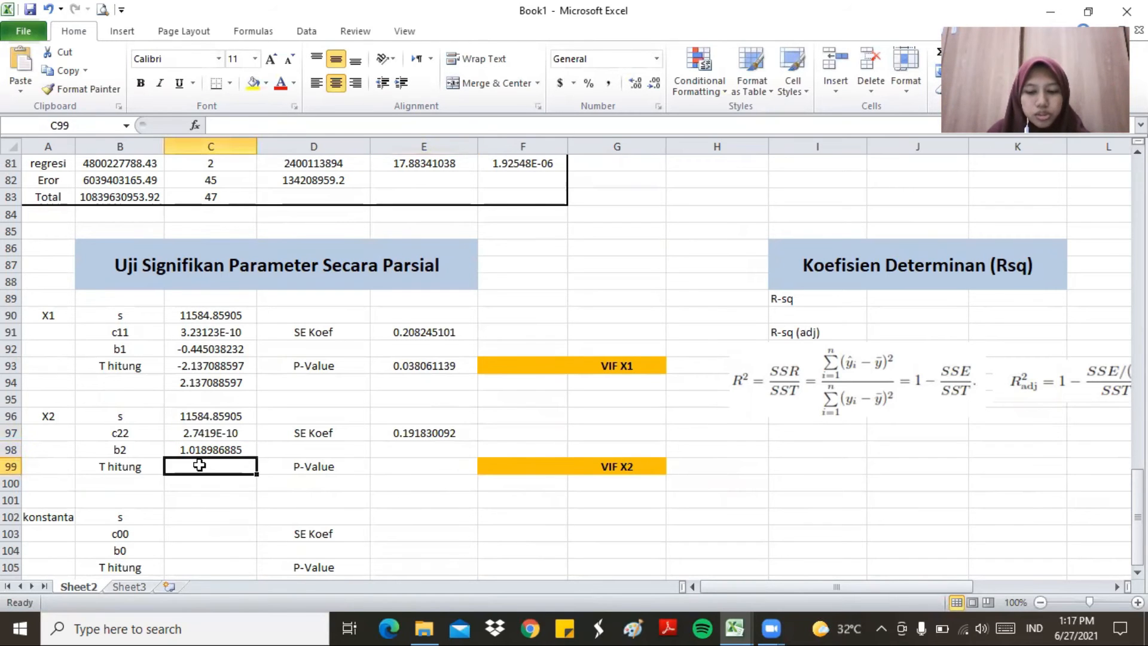
text(=)
click(224, 450)
text(/)
click(423, 431)
key(Return)
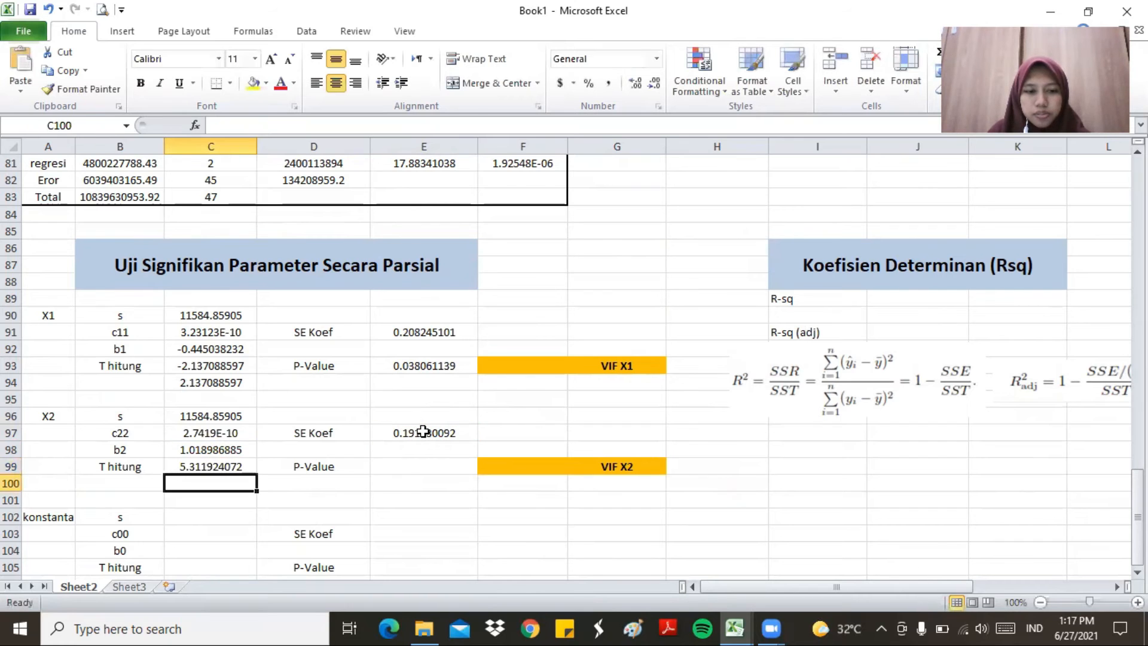
- Calculate the P-Value for X2 in E99 with =TDIST(C99,C82,C81), using its T hitung and the ANOVA degrees of freedom
click(418, 467)
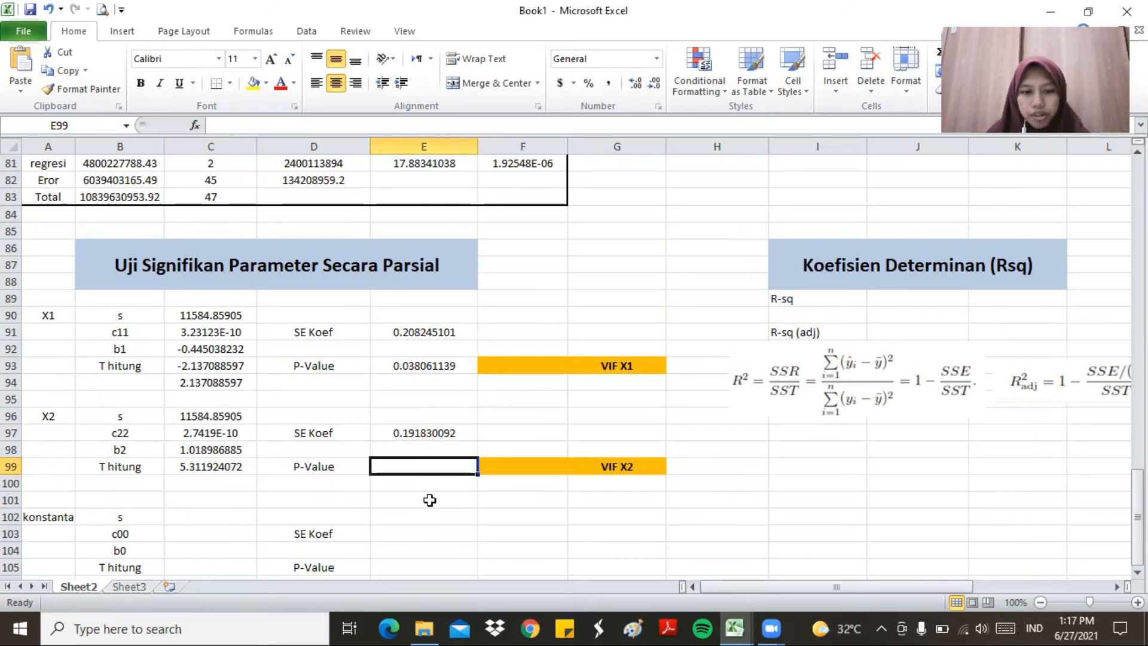
text(=)
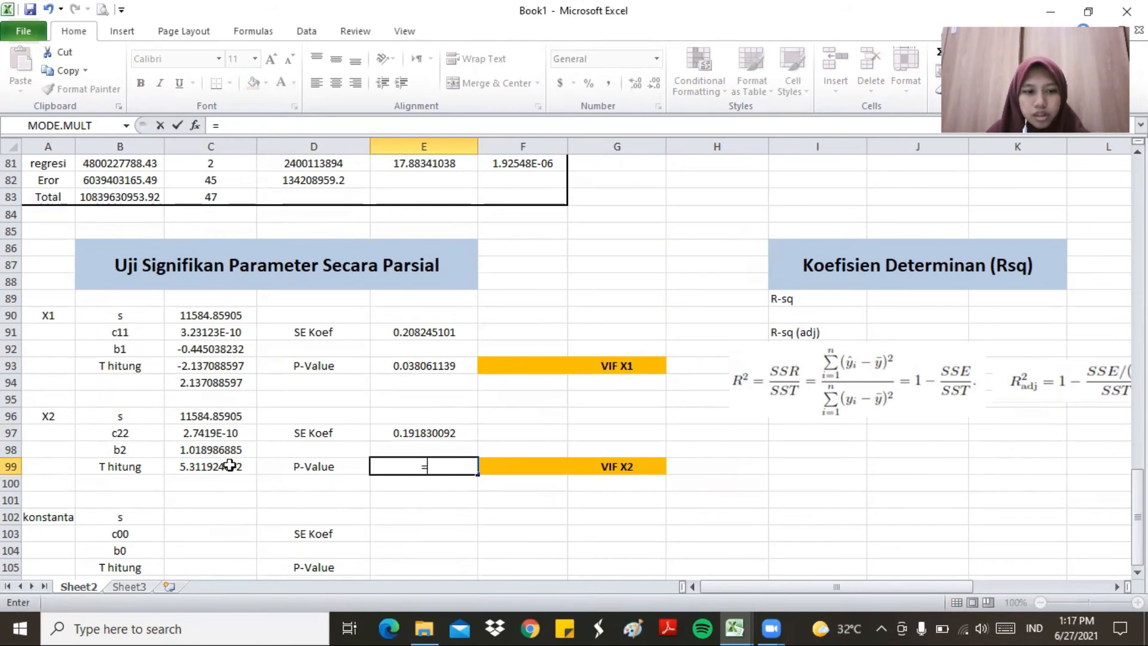
text(TDIST()
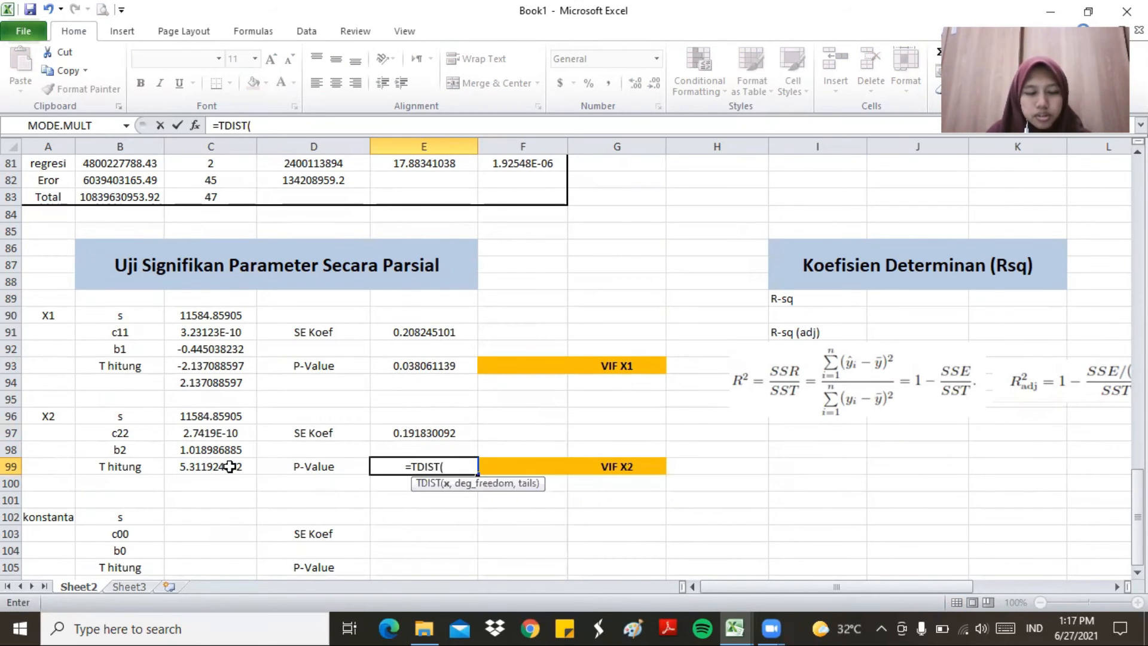
click(229, 467)
text(,)
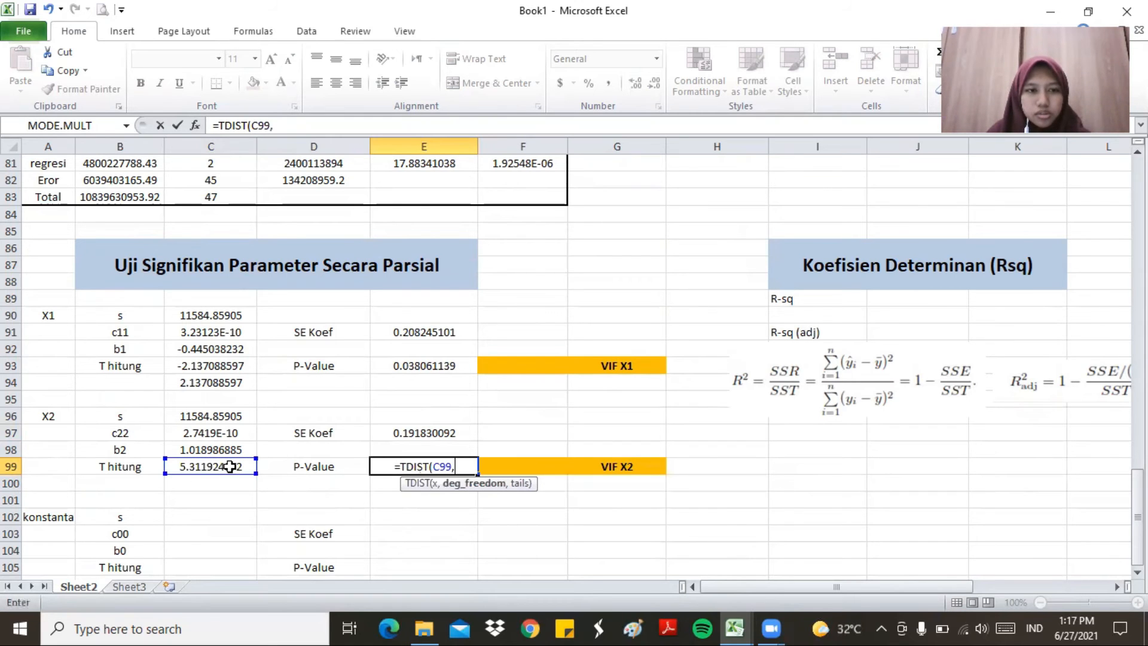
click(195, 180)
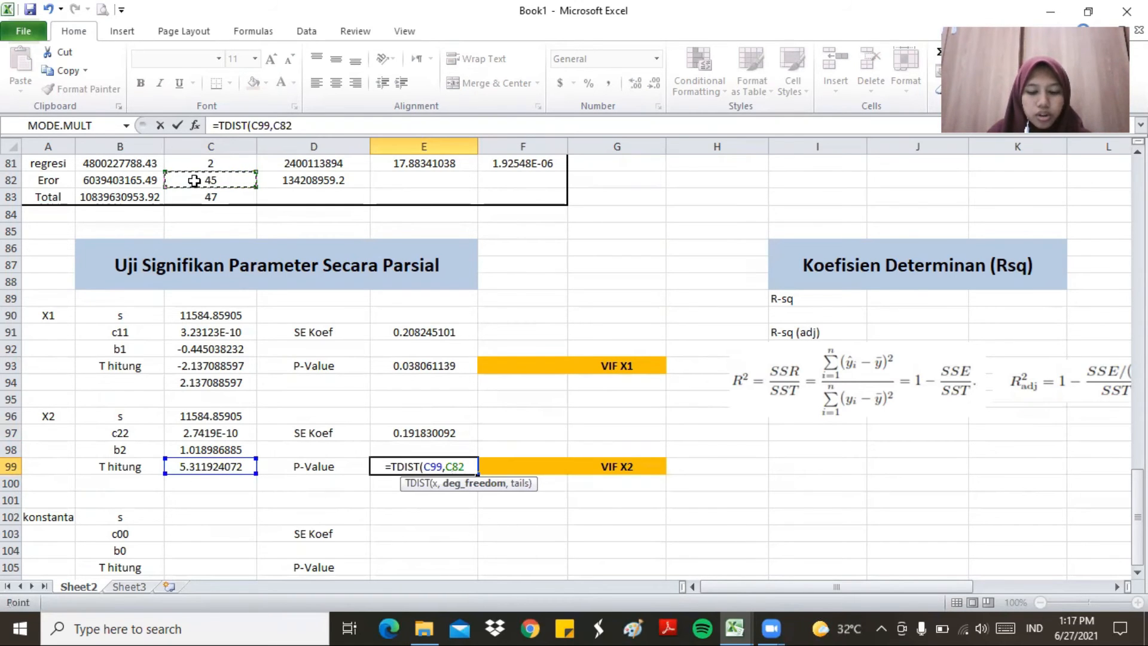
text(,)
click(207, 164)
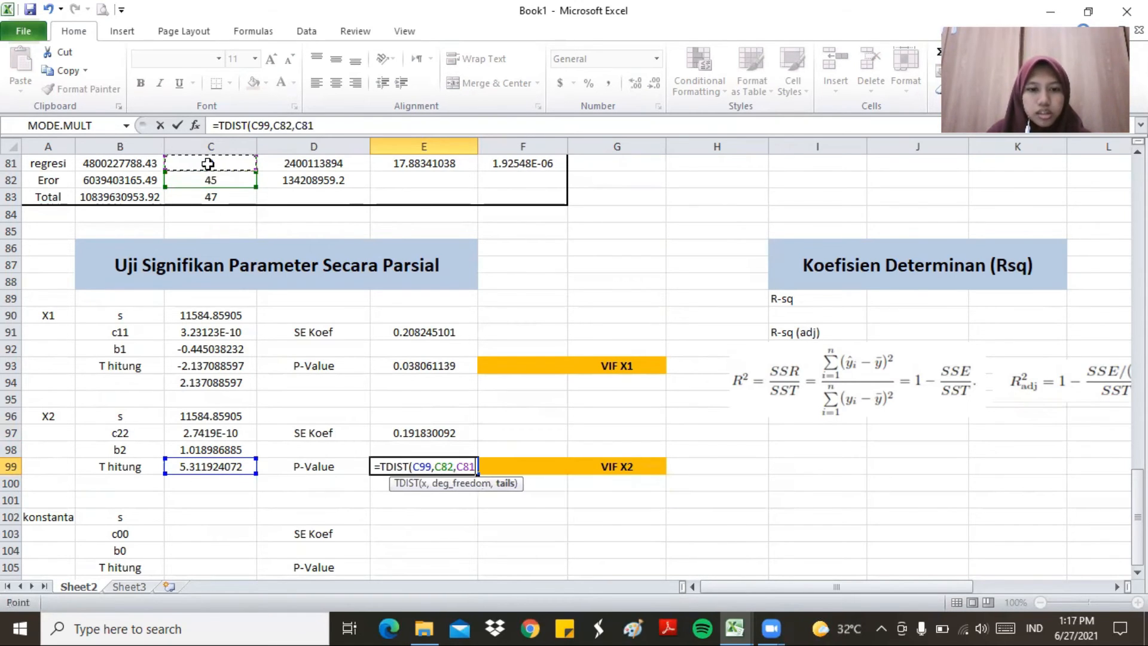
text())
key(Return)
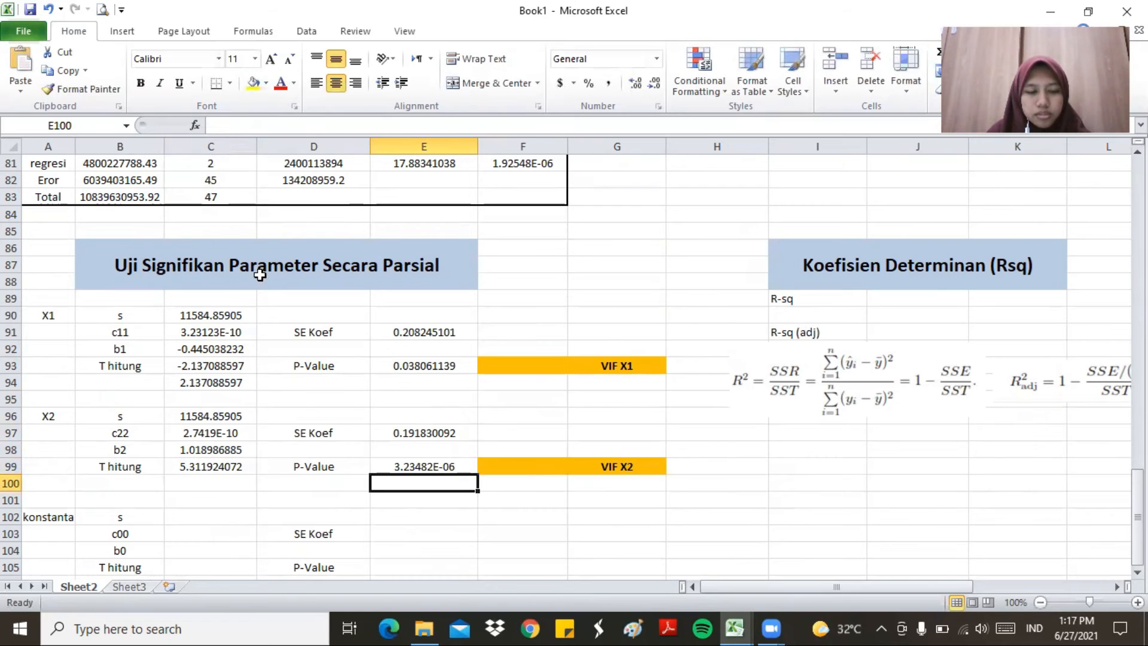
- Fill s for the konstanta in C102 with =C90, referencing the s value of X1
click(209, 520)
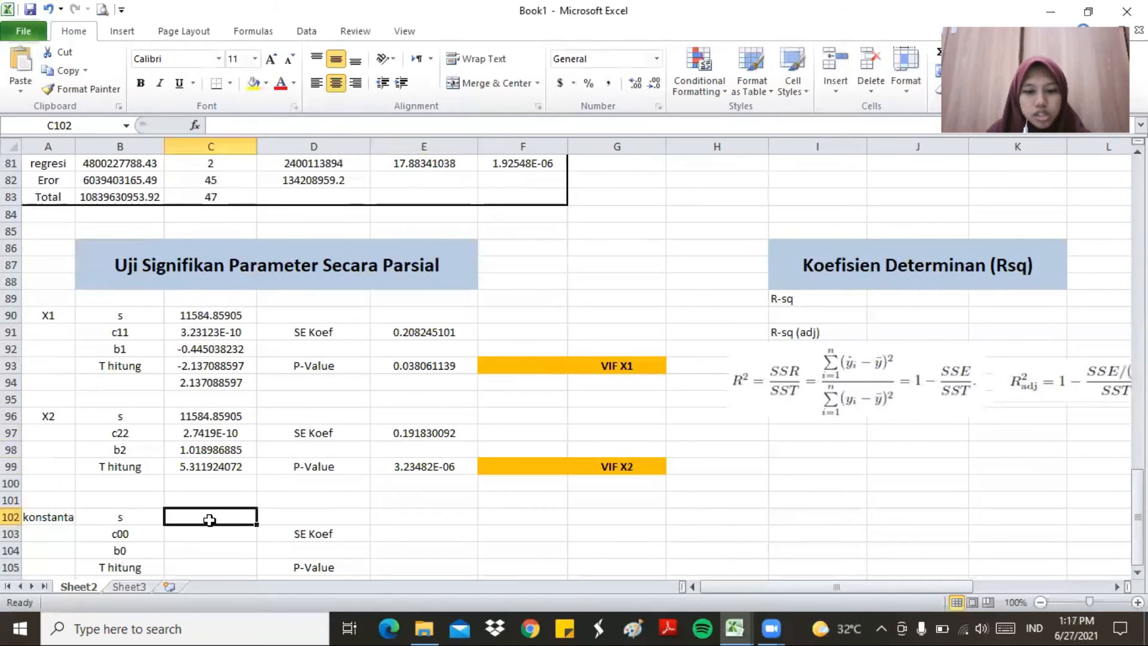
text(=)
click(202, 312)
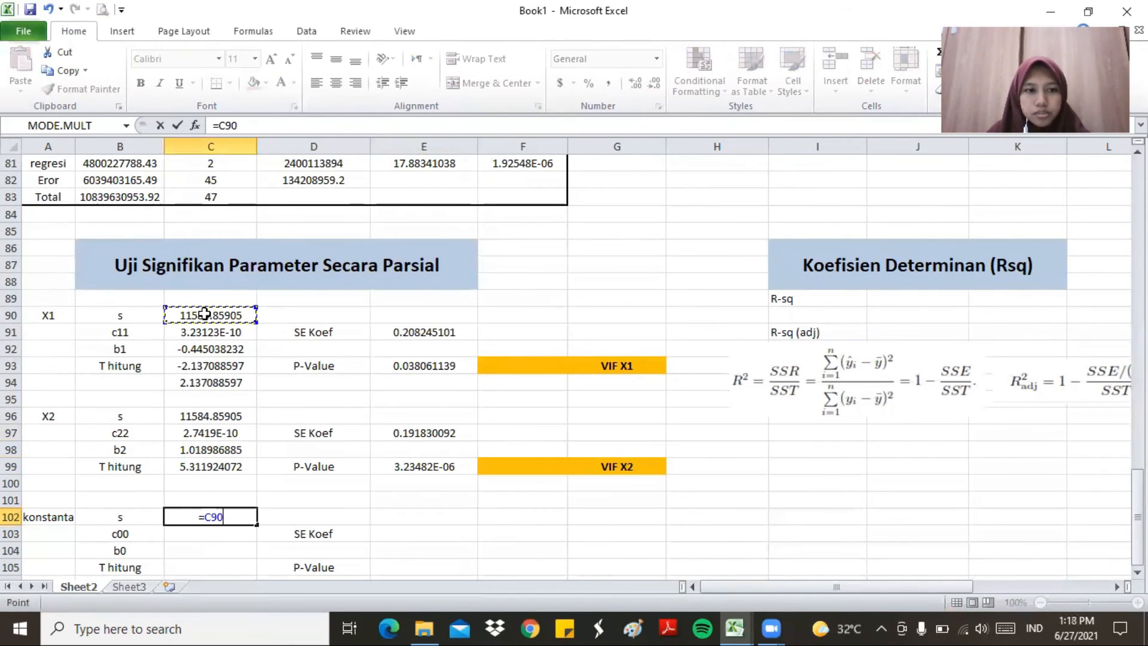
key(Return)
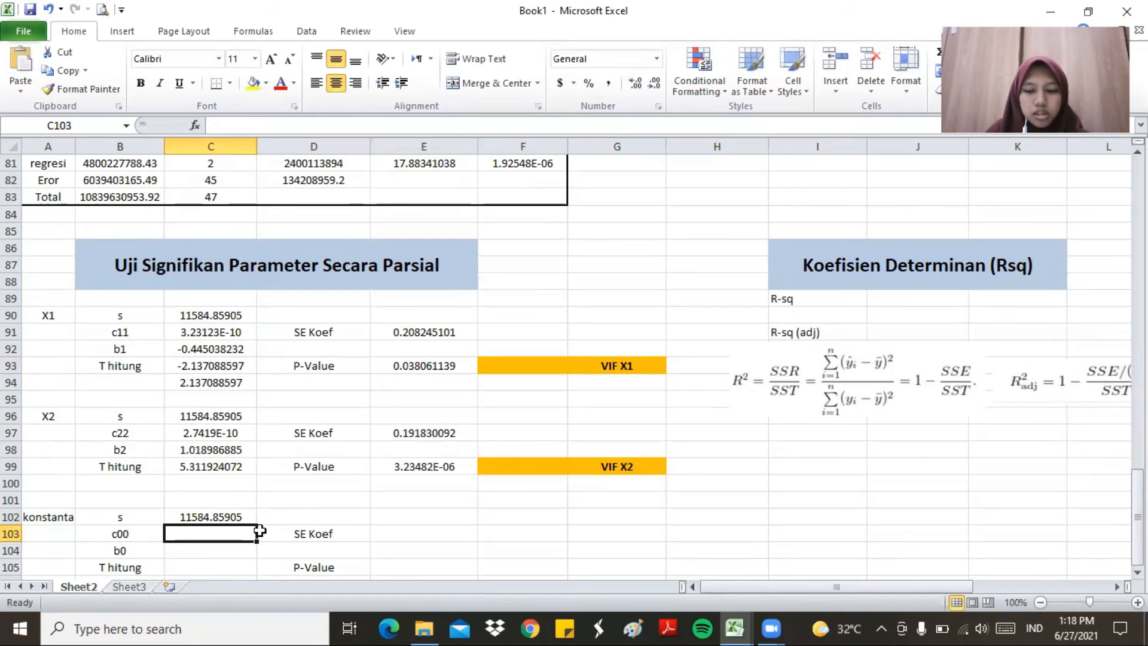
- Fill c00 for the konstanta in C103 with =B64, referencing the first diagonal element of the inverse X'X matrix
text(=)
scroll(385, 272, up, 7)
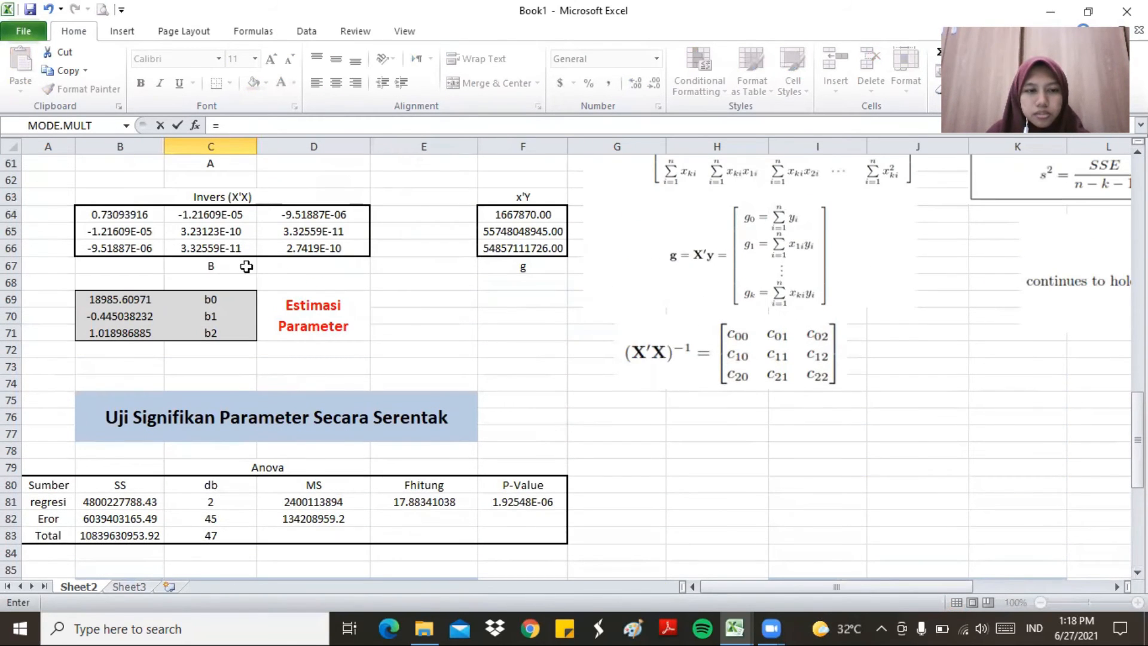
click(124, 211)
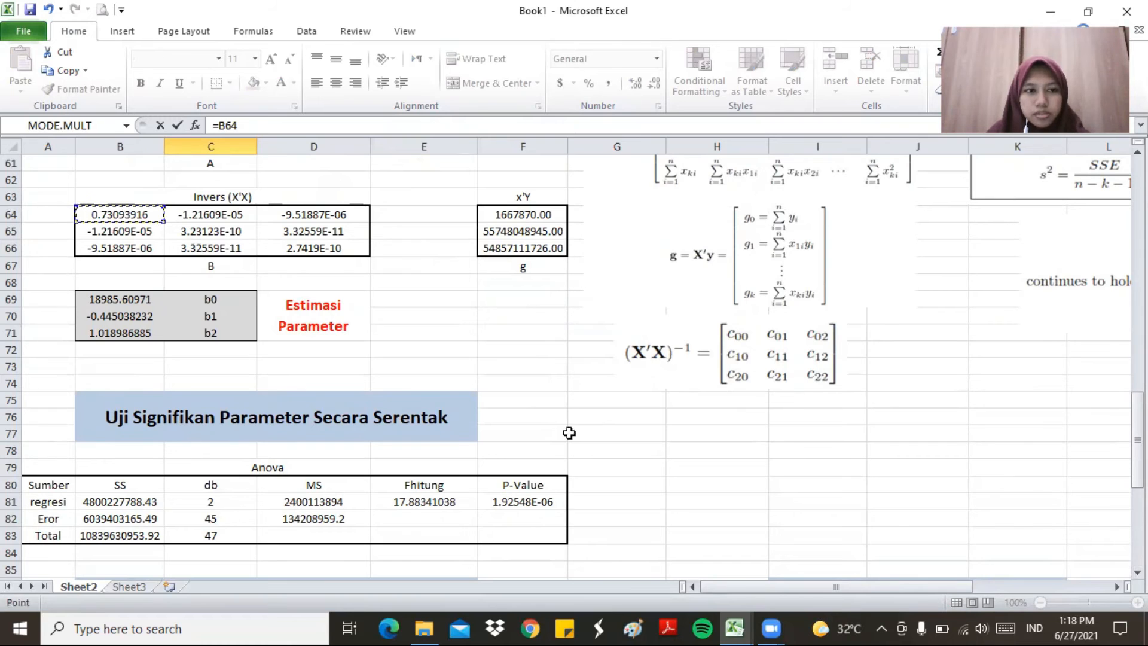
key(Return)
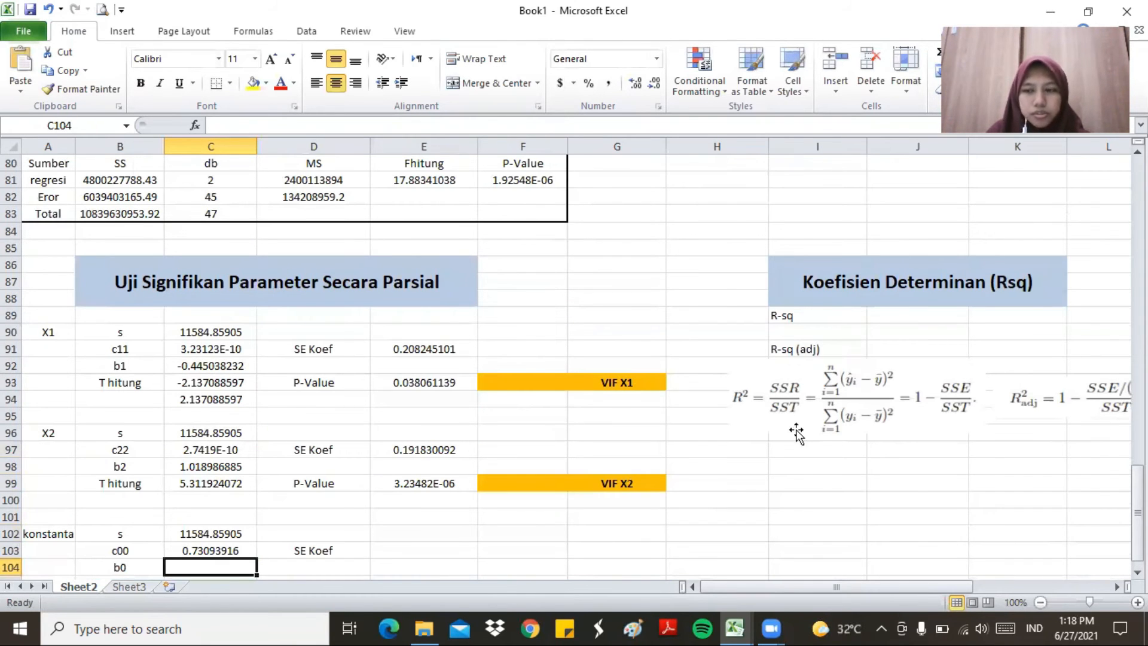
- Fill b0 for the konstanta in C104 with =B69, referencing the b0 parameter estimate
text(=)
drag(1138, 478, 1137, 431)
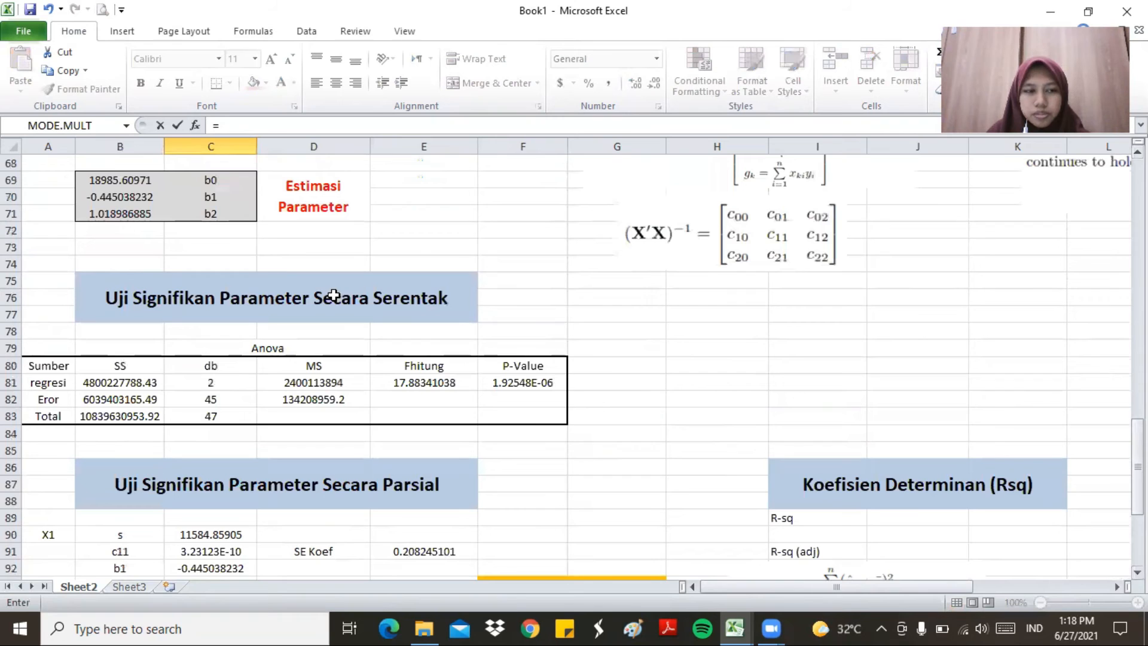
click(102, 180)
key(Return)
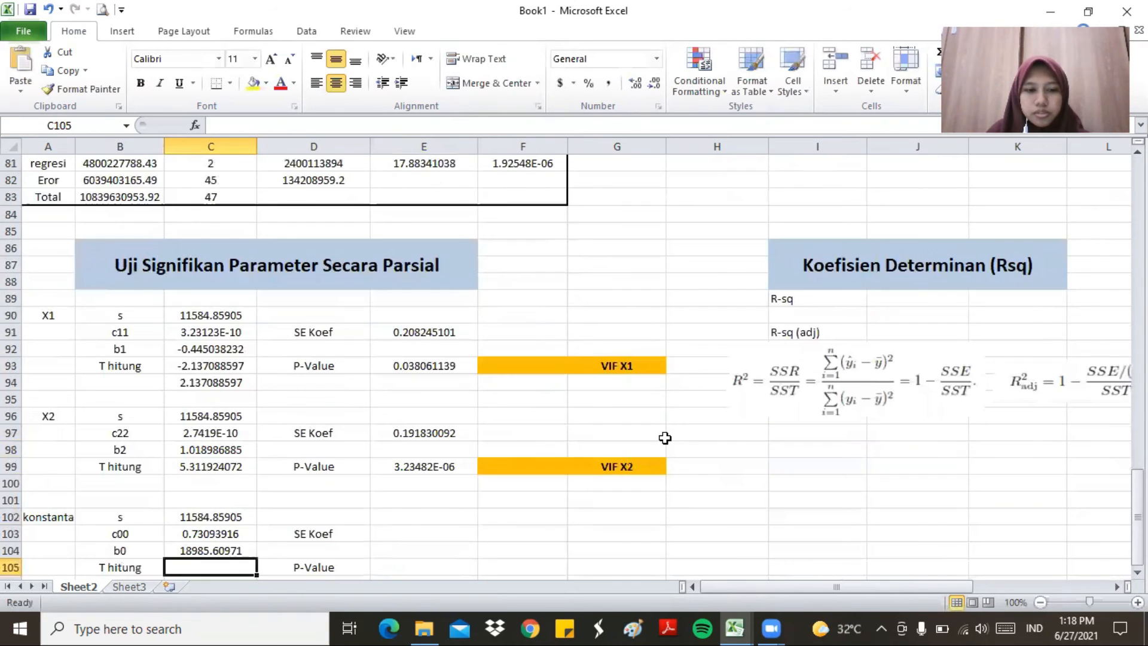
- Calculate the SE Koef for the konstanta in E103 with =C102*SQRT(C103)
click(419, 536)
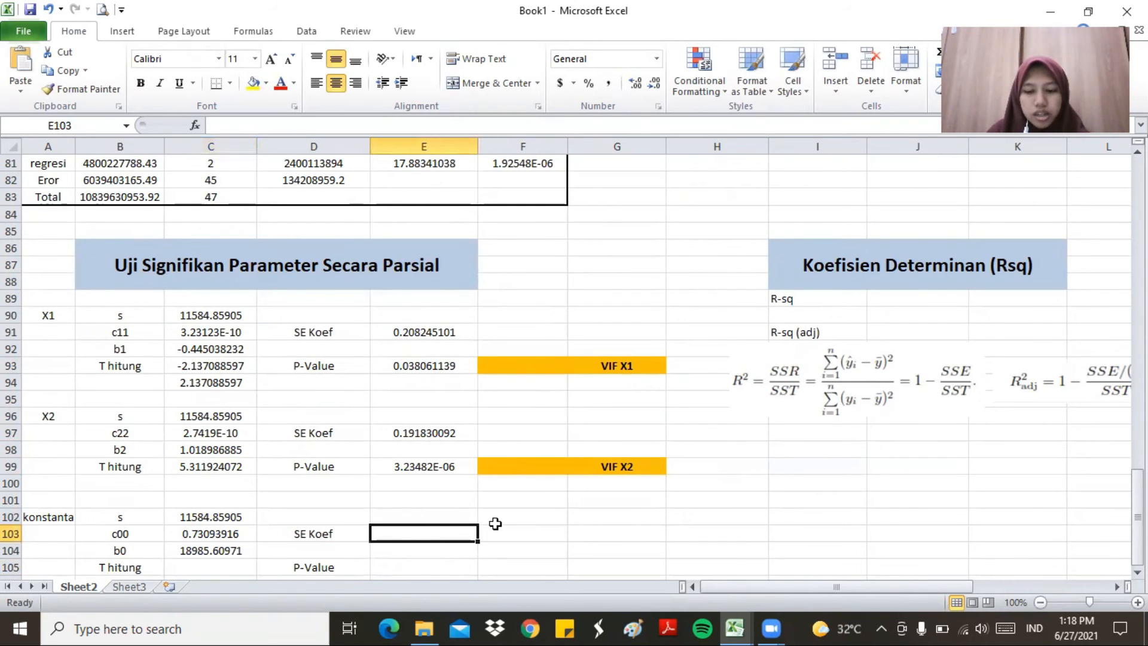
text(=)
click(216, 517)
text(*)
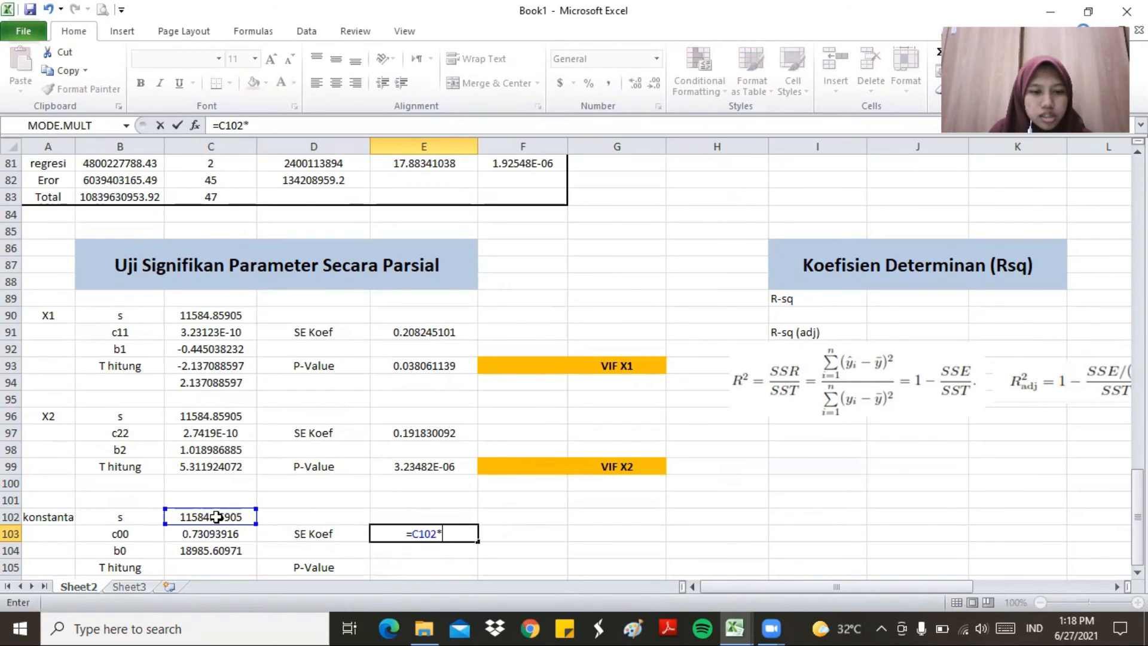
text(SQRT()
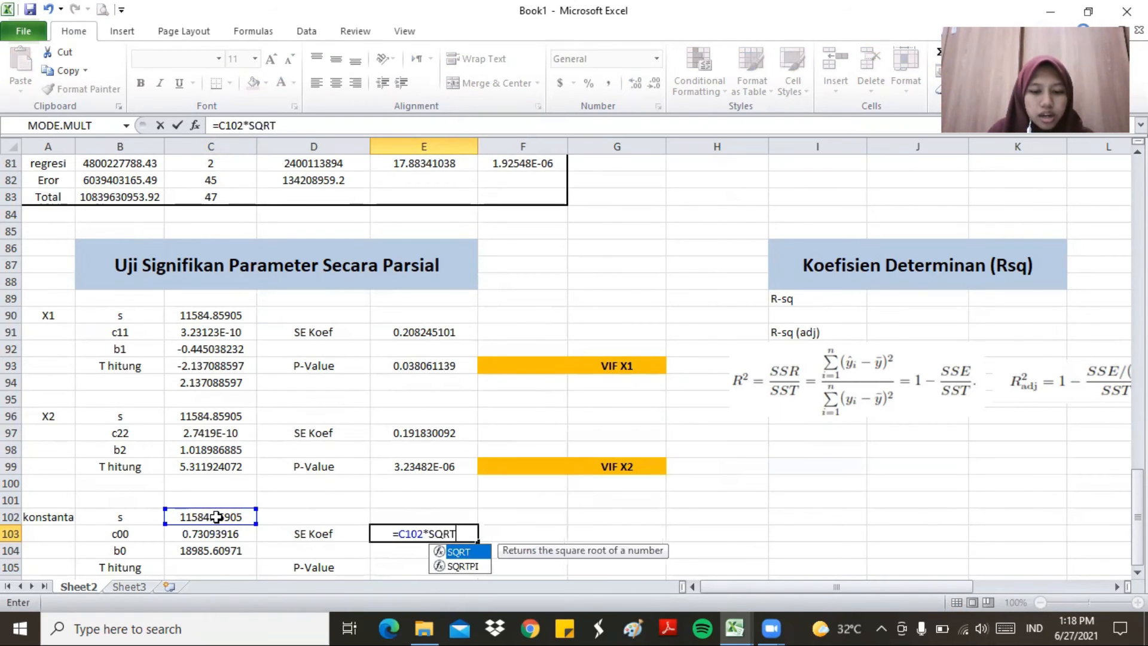
click(225, 533)
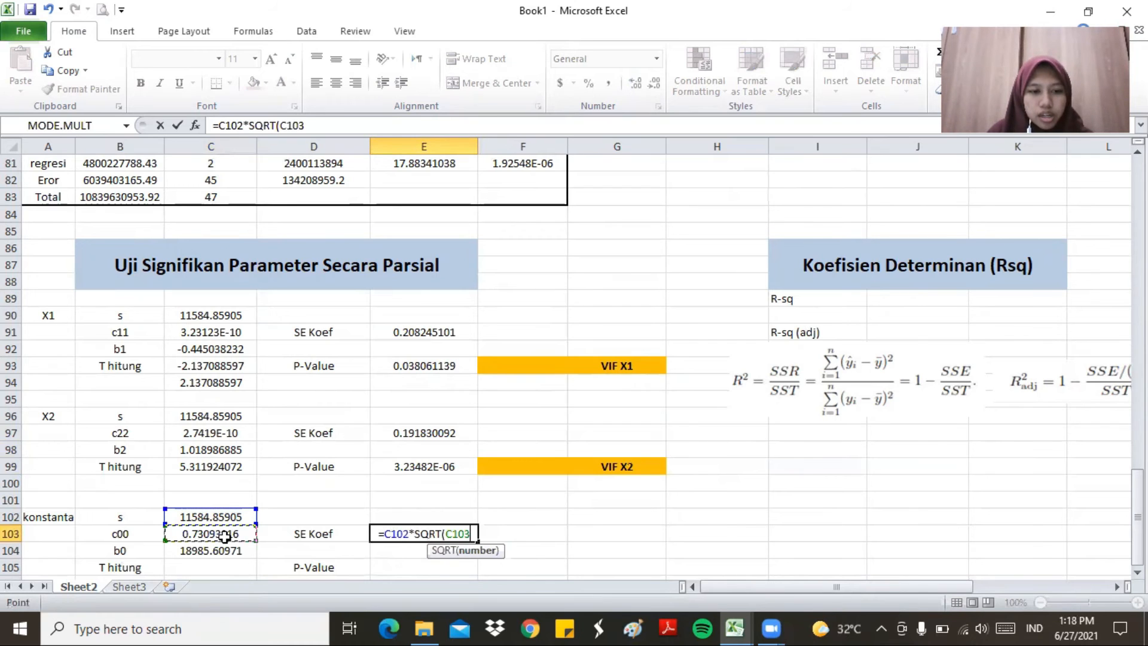
text())
key(Return)
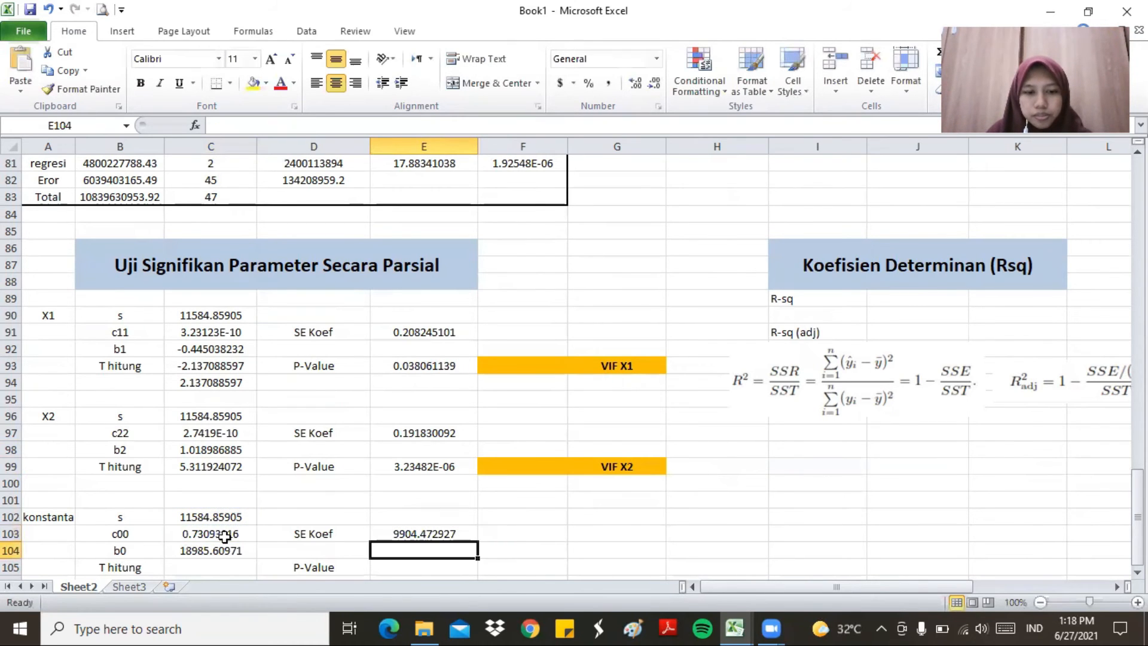
- Calculate T hitung for the konstanta in C105 by dividing b0 by its SE Koef with =C104/E103
scroll(388, 547, down, 2)
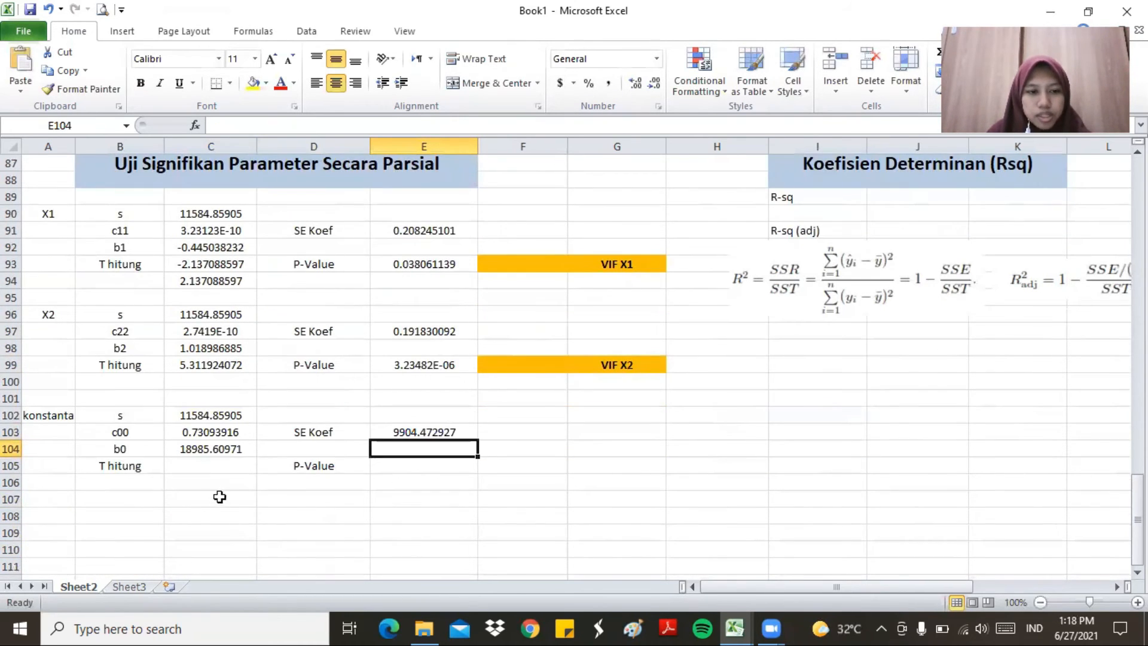
click(205, 467)
text(=)
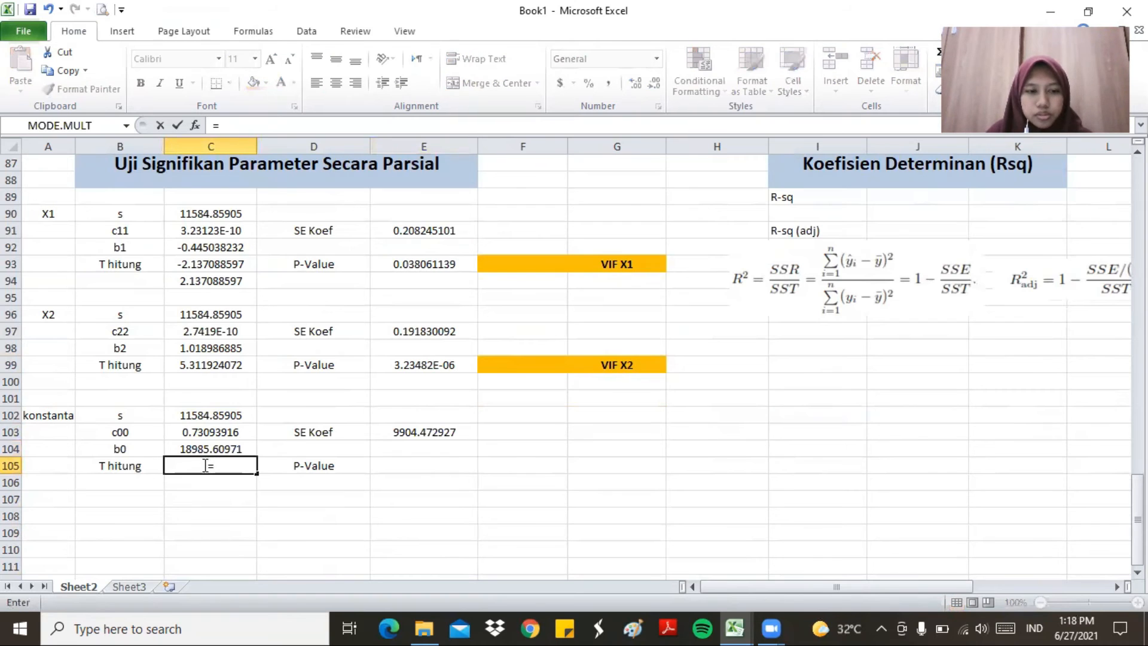
click(195, 446)
text(/)
click(406, 434)
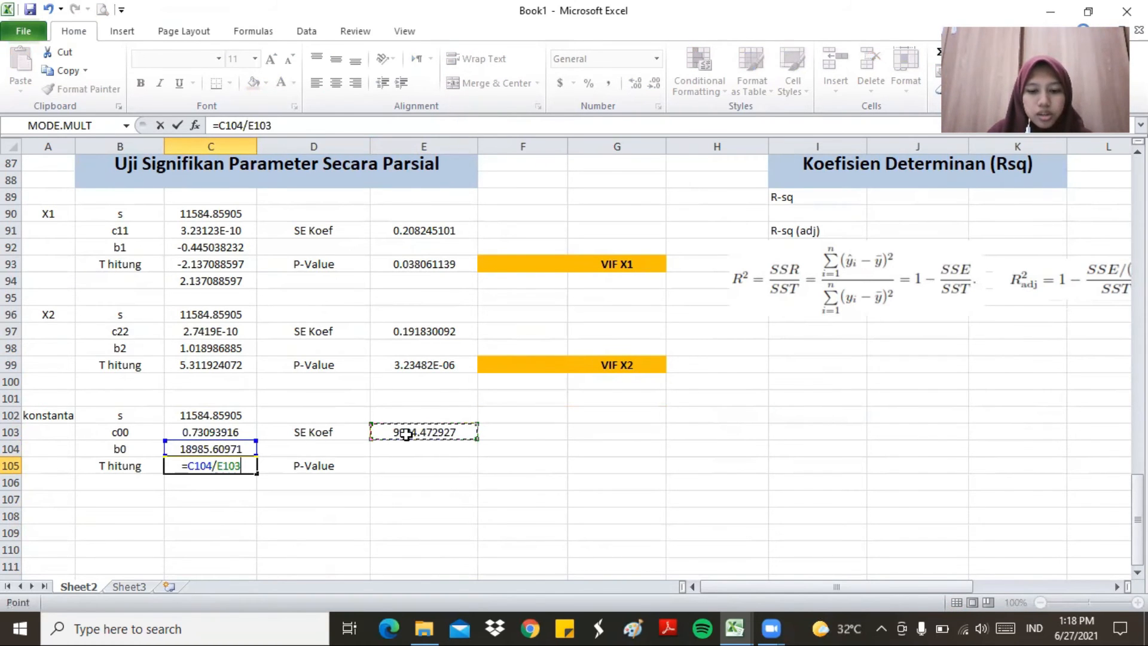
key(Return)
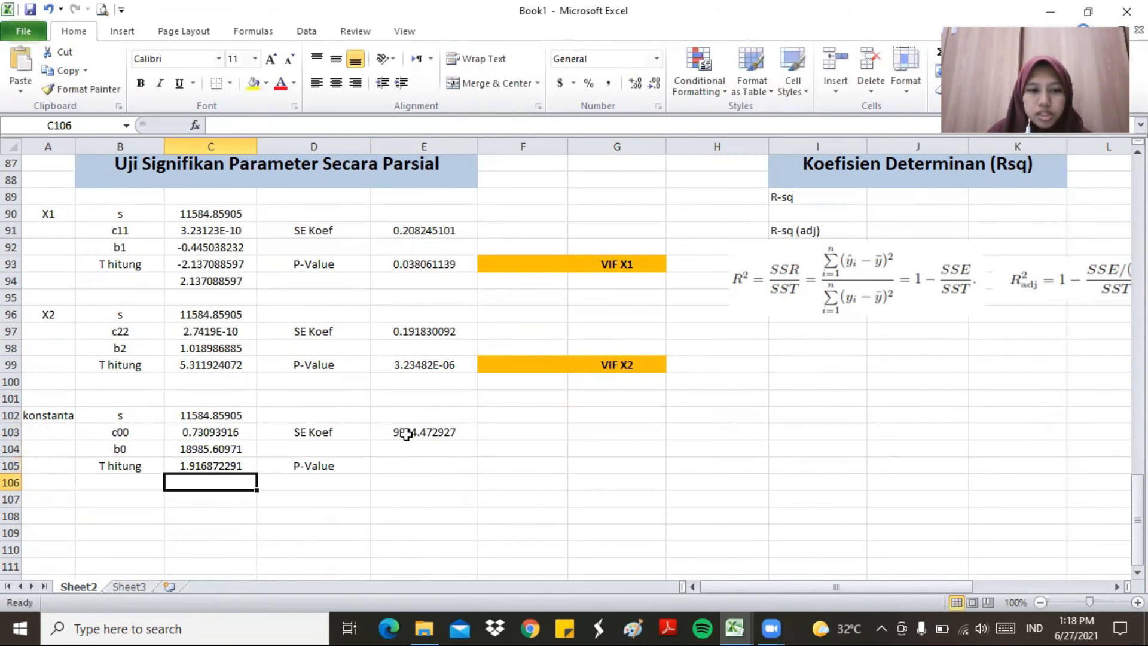
- Calculate the P-Value for the konstanta in E105 with =TDIST(C105,C82,C81)
click(411, 466)
text(=)
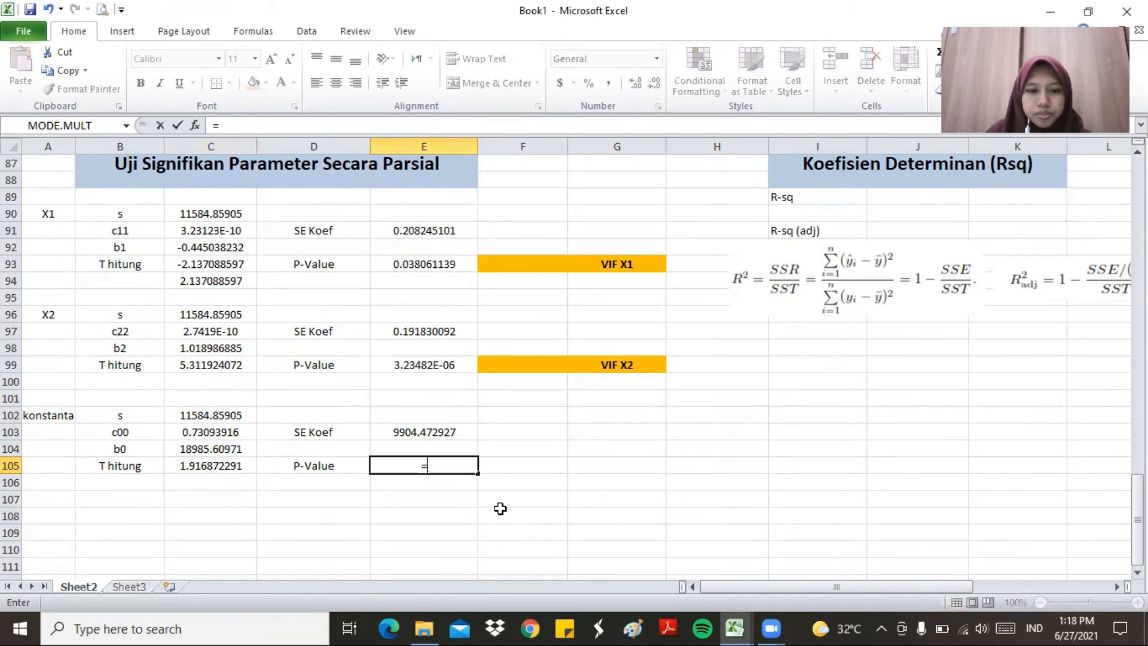
text(TDIST)
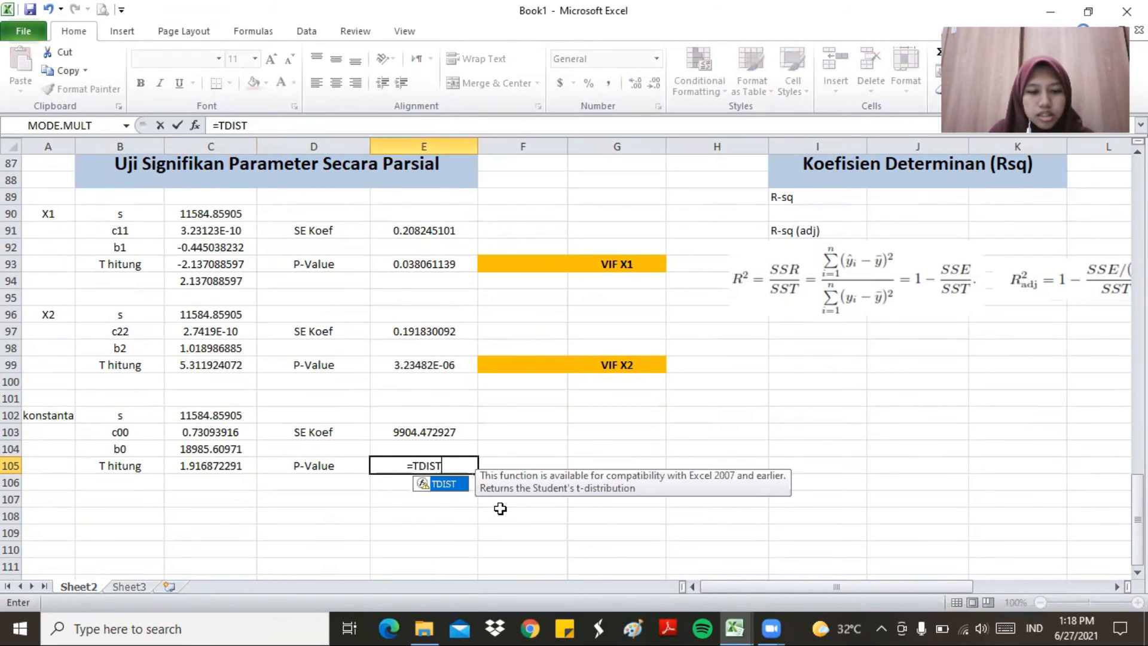
text(()
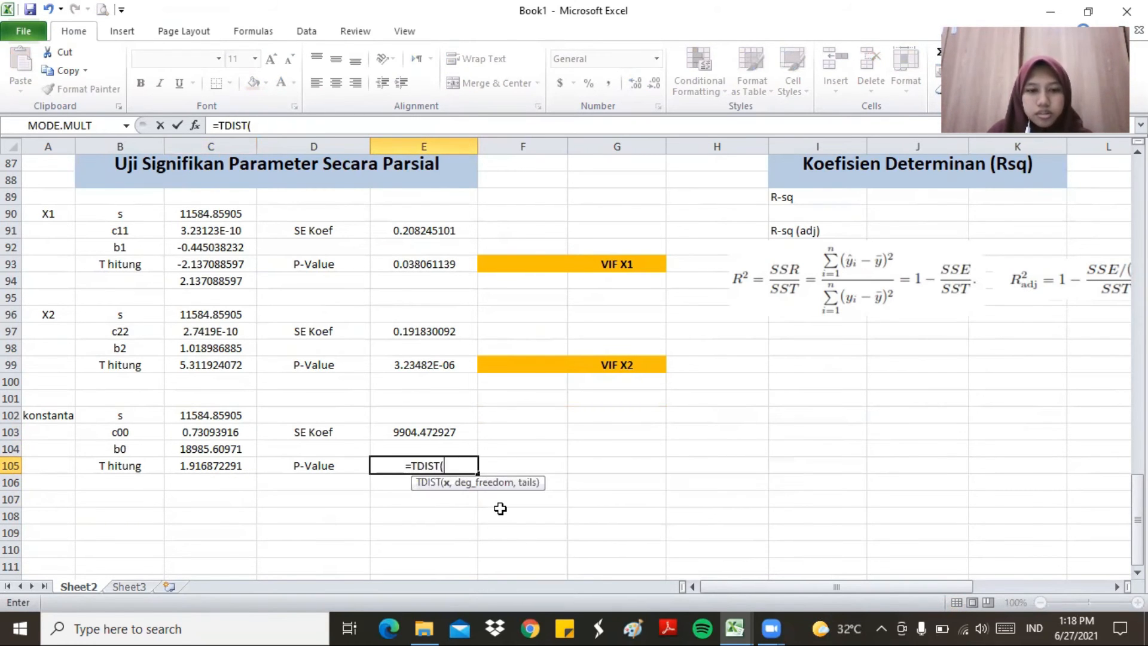
click(197, 466)
text(,)
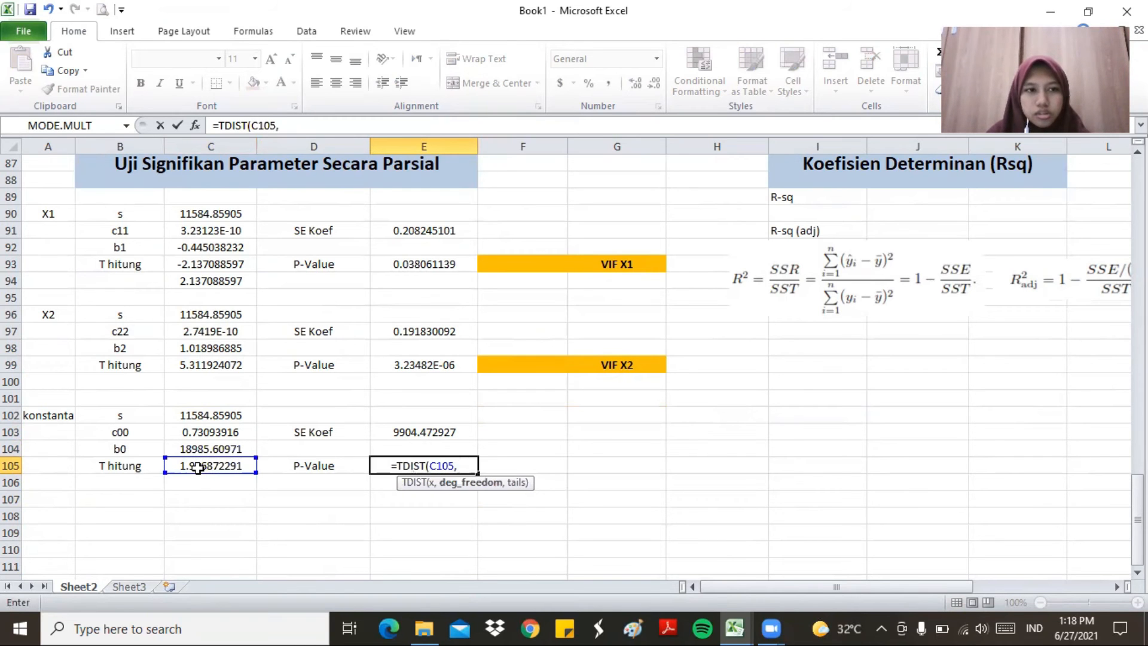
drag(1138, 523, 1138, 497)
click(209, 196)
text(,)
click(209, 180)
text())
key(Return)
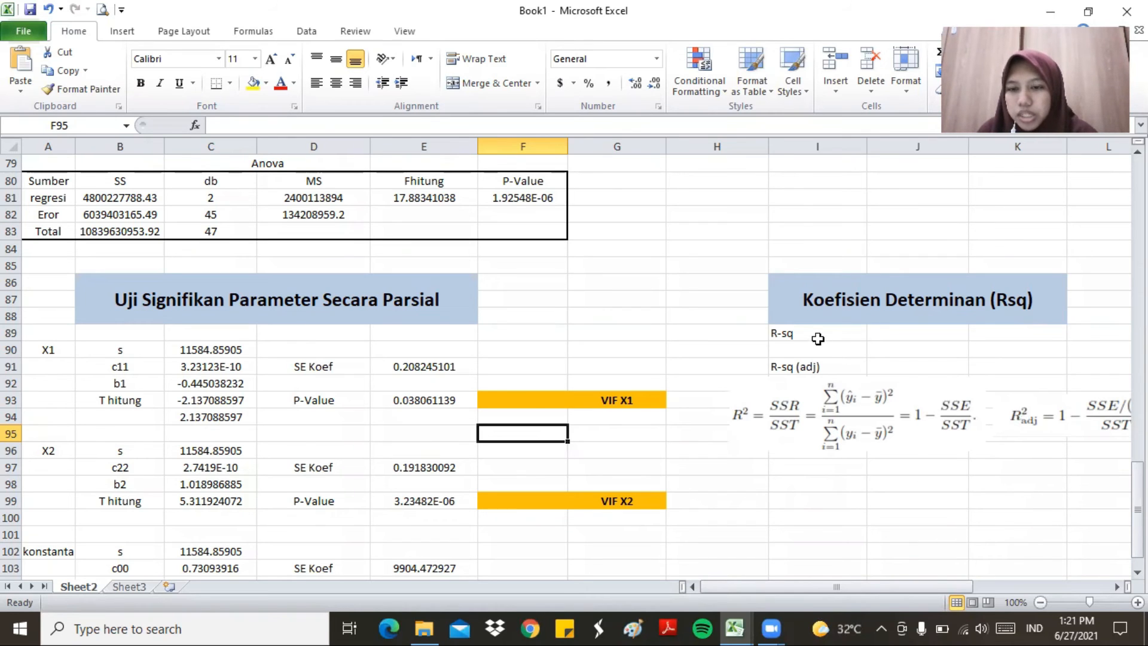
- Calculate R-sq in J89 by dividing the regression sum of squares by the total with =B81/B83
click(895, 335)
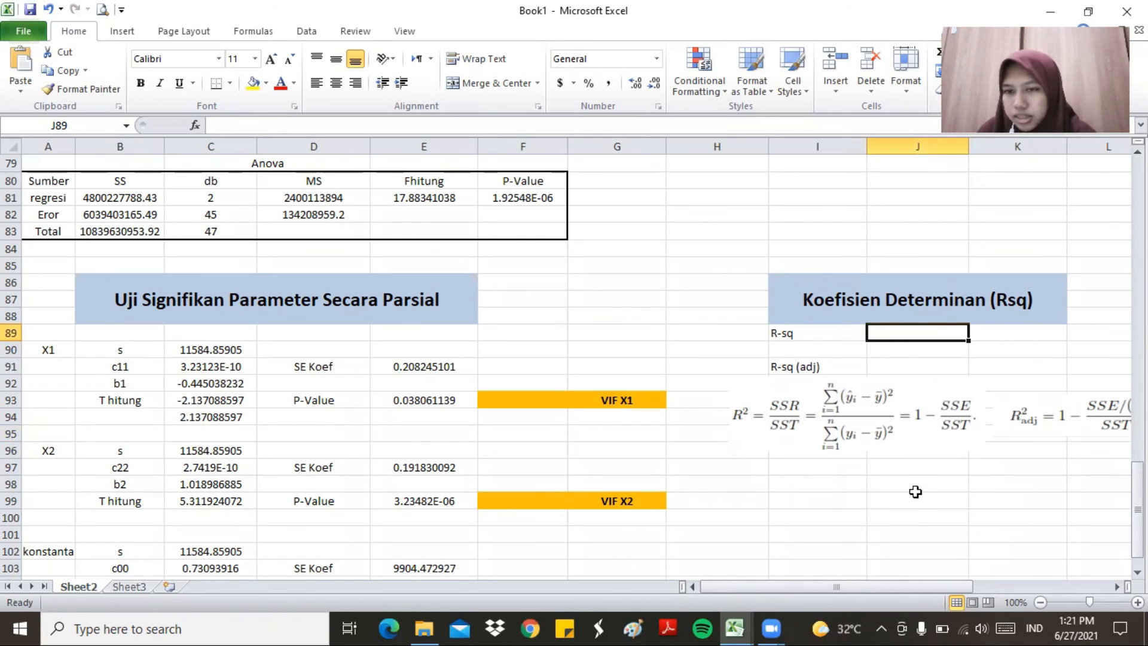
text(=)
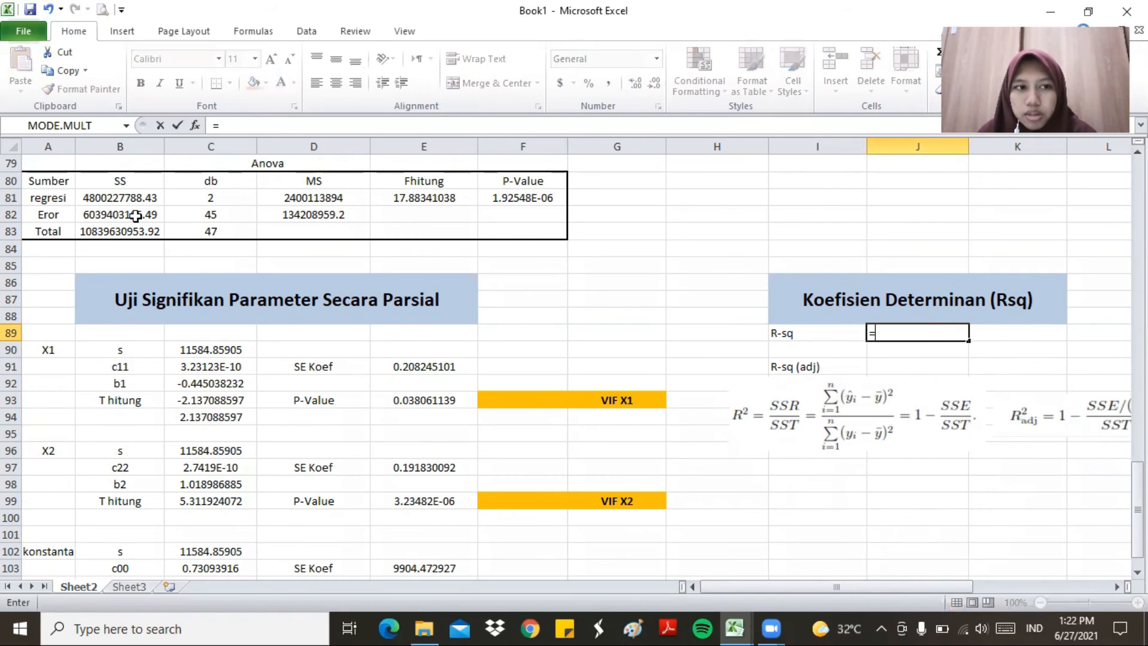
click(118, 199)
text(/)
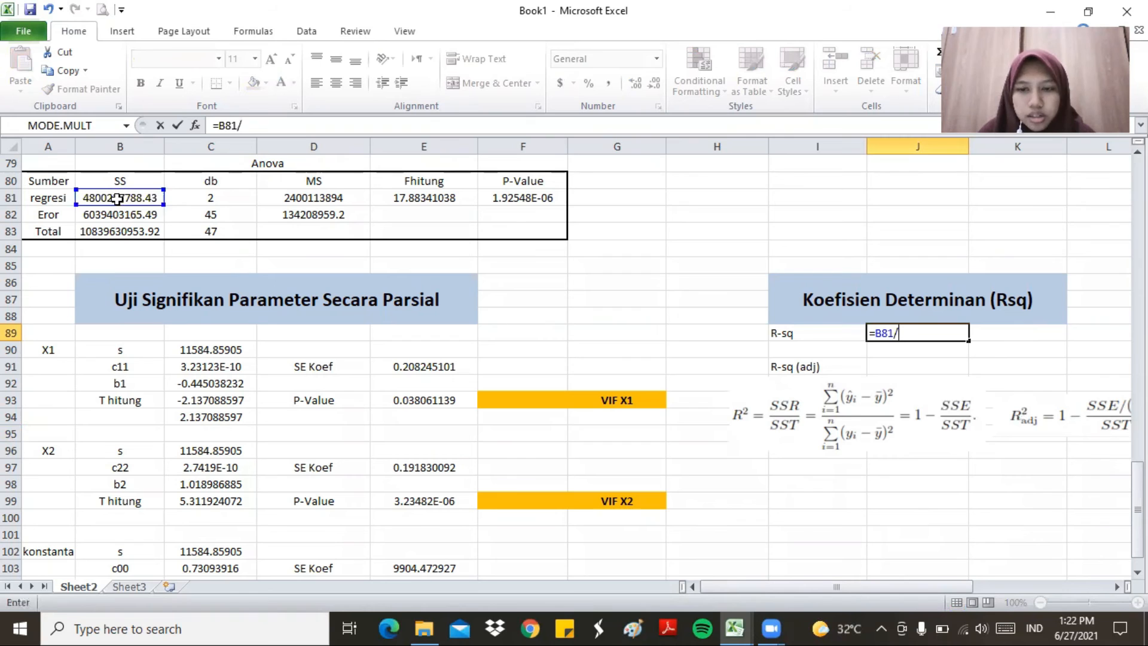
click(123, 229)
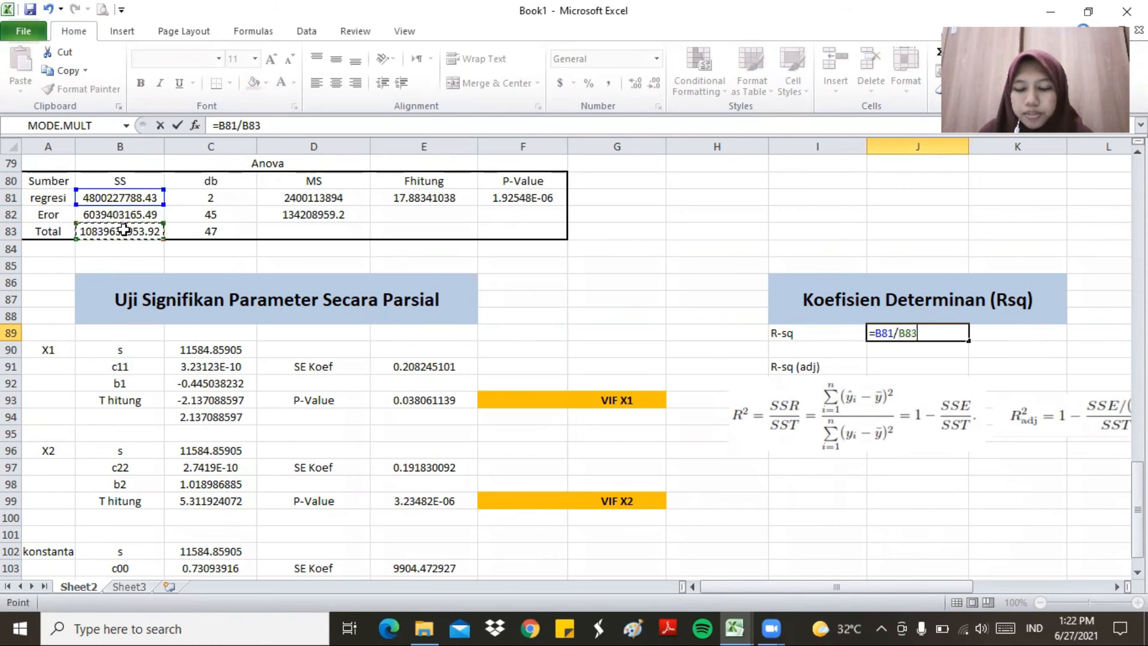
key(Return)
- Show R-sq as a percentage in K89 by referencing the calculated value with =J89
click(1017, 333)
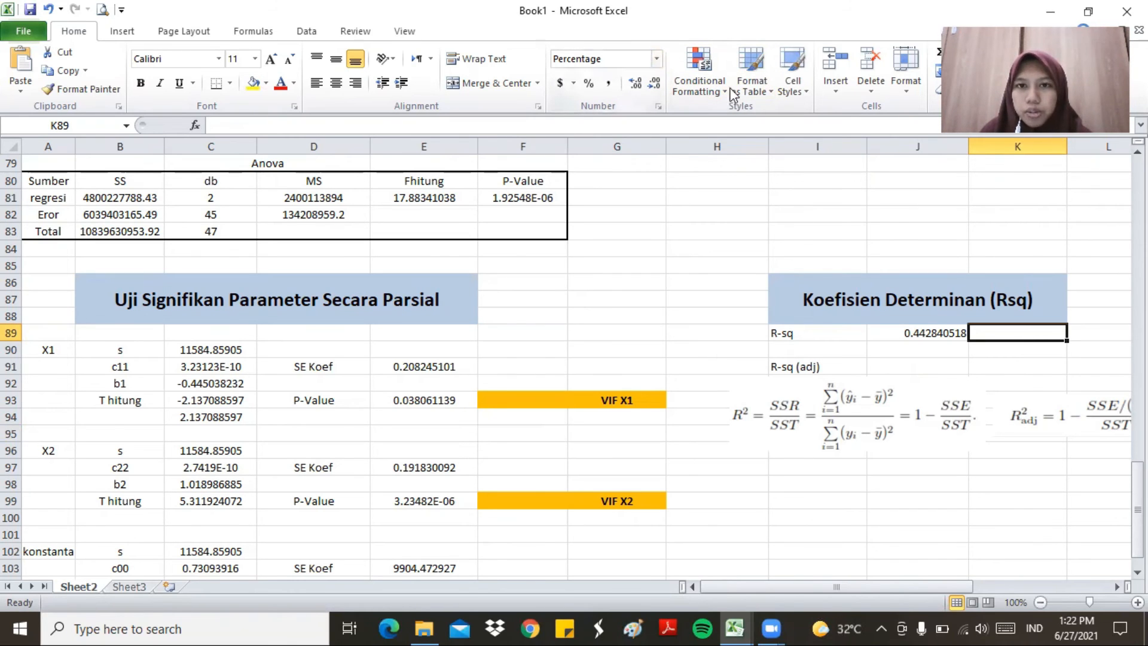
text(=)
click(928, 333)
key(Return)
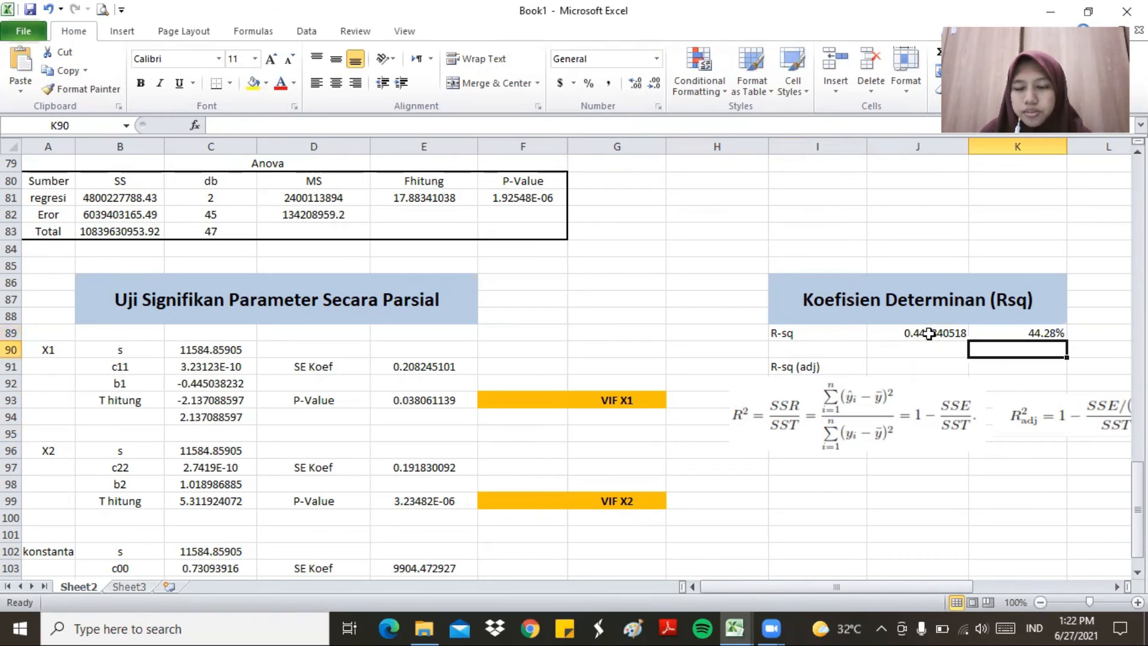
- Calculate R-sq (adj) in J91 from the error mean square and the total's SS over db with =1-((D82/(B83/C83)))
click(945, 365)
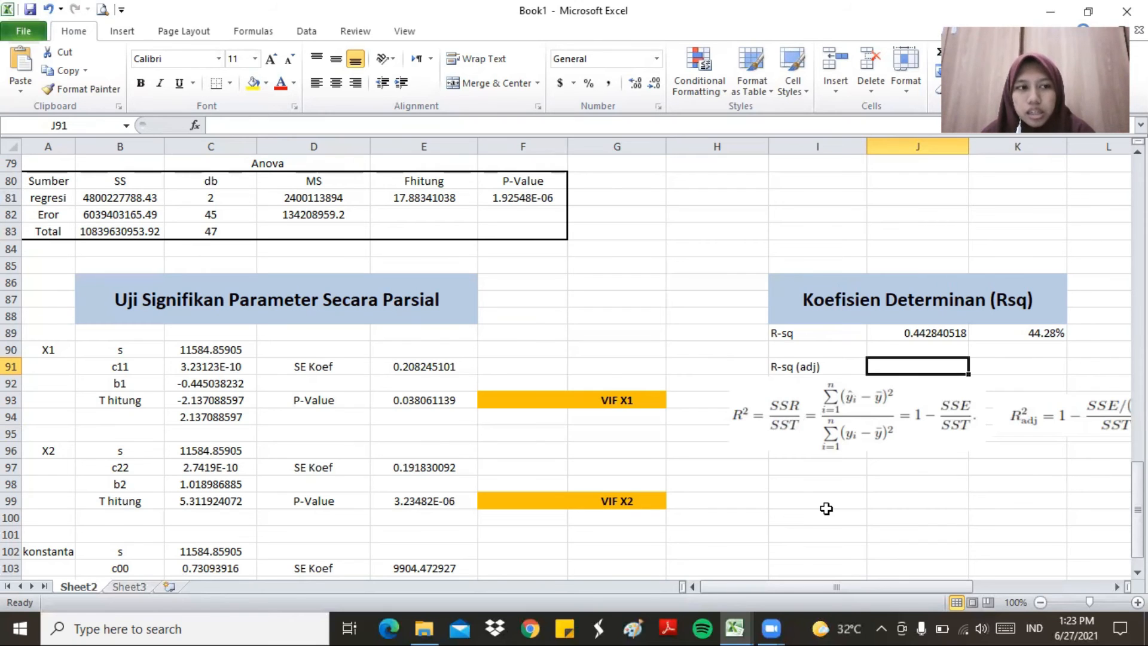
text(=1-(()
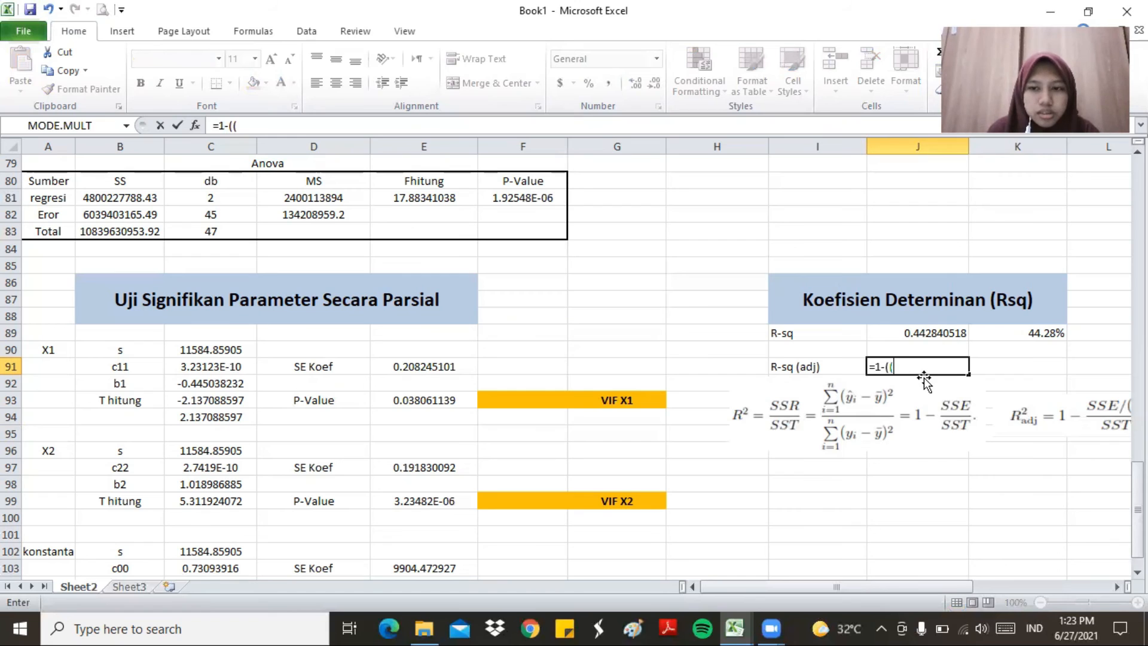
click(313, 215)
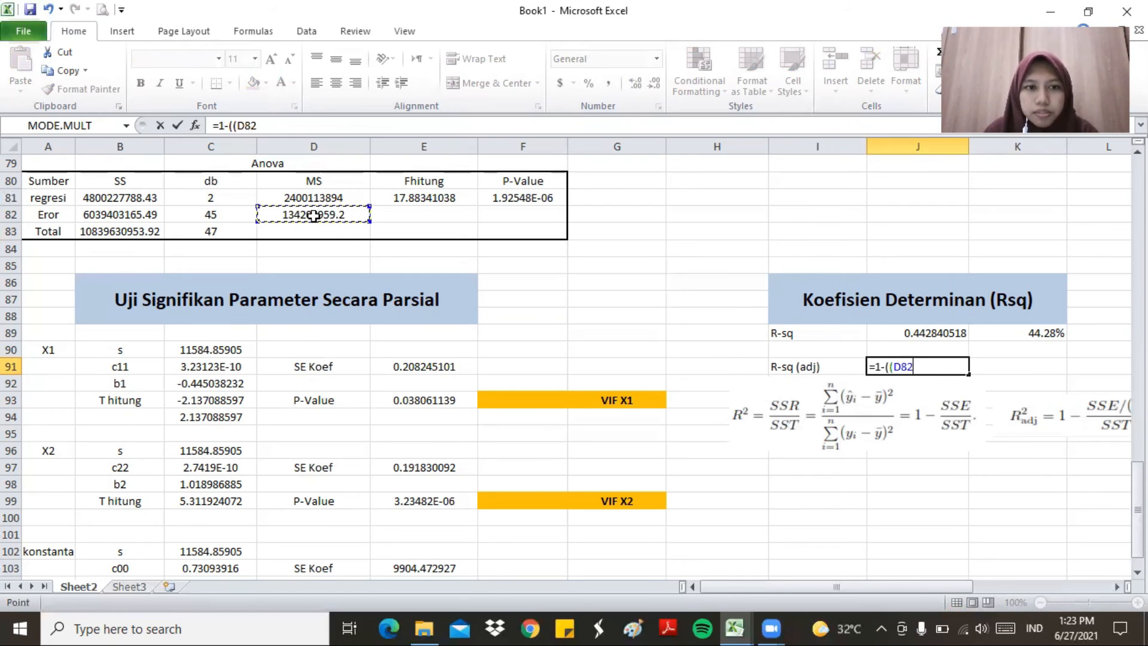
text(/()
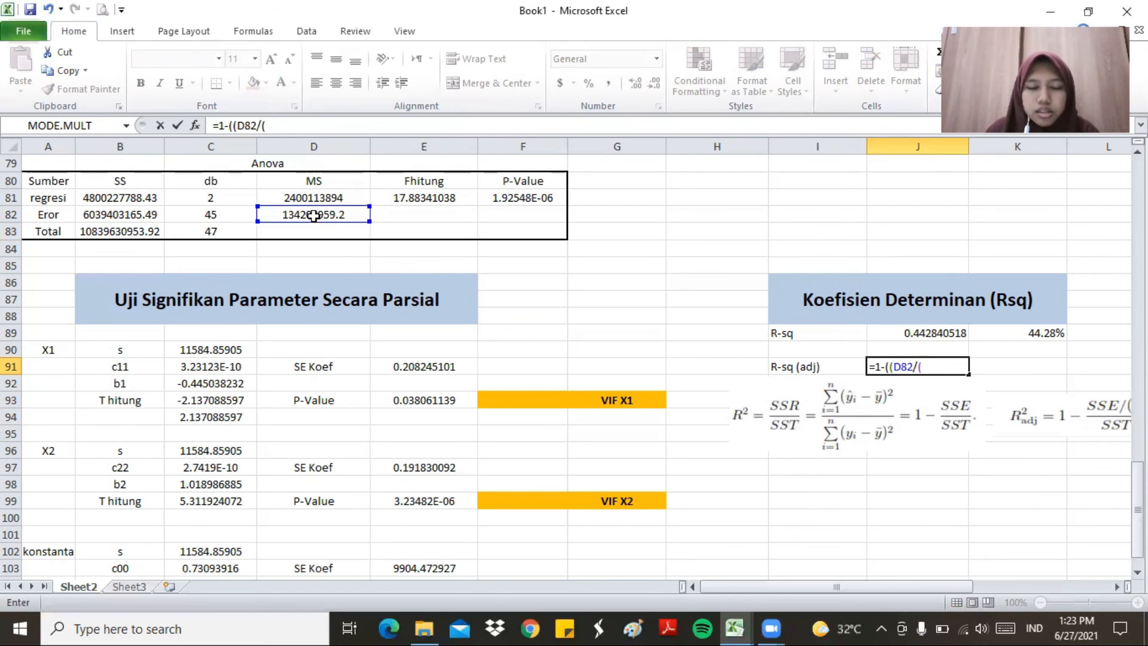
click(139, 232)
text(/)
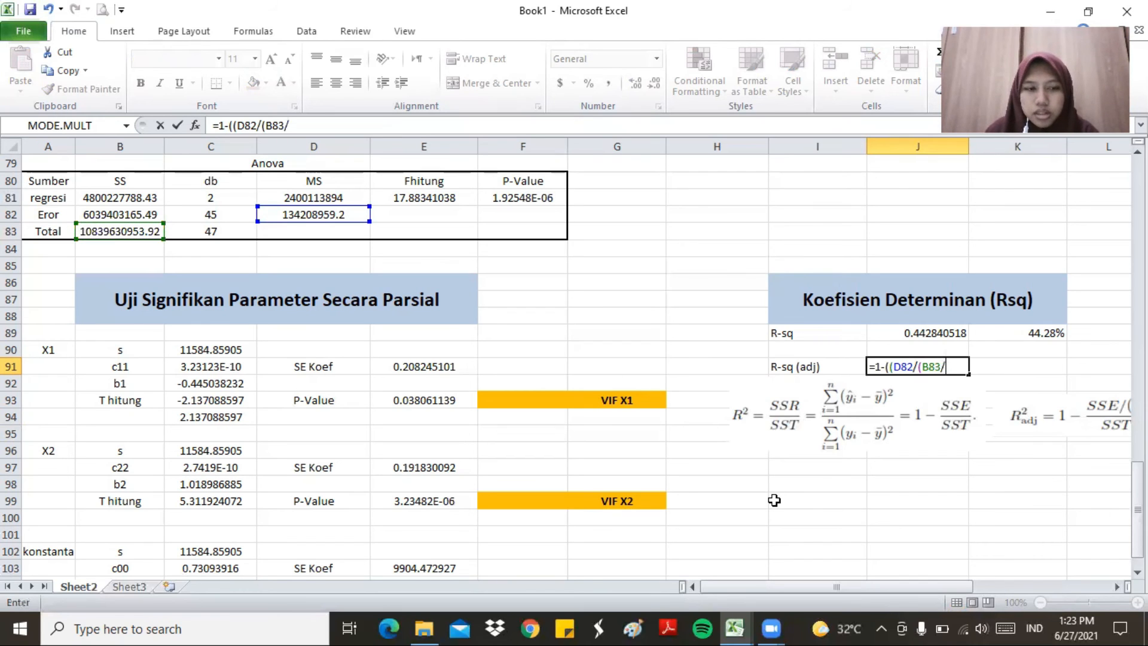
click(235, 230)
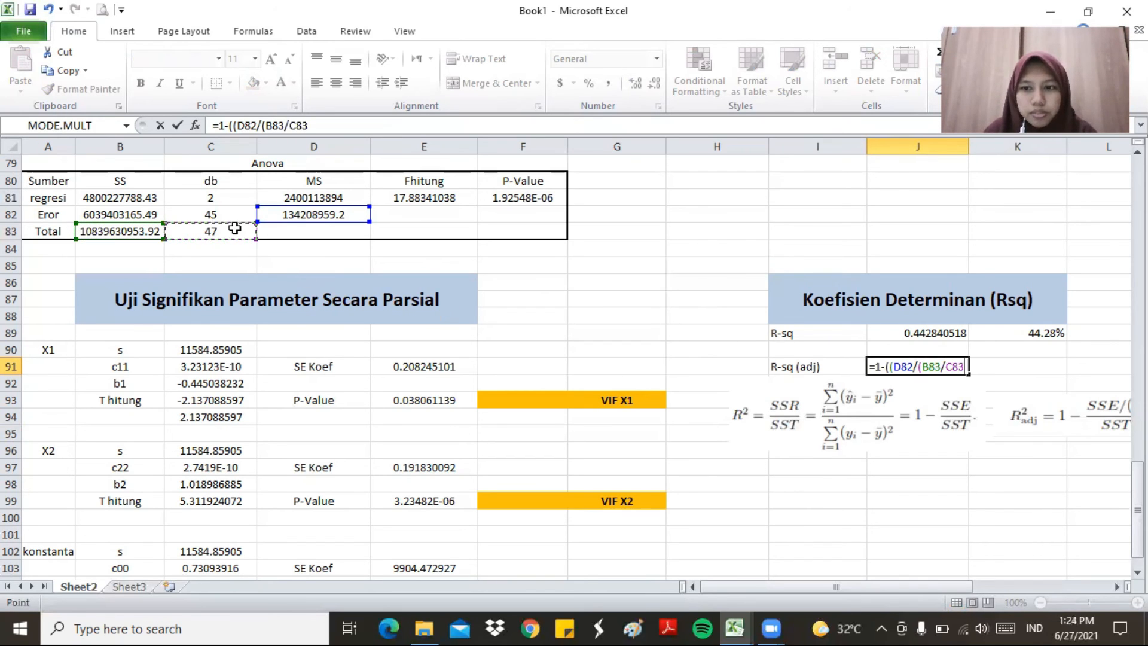
text())))
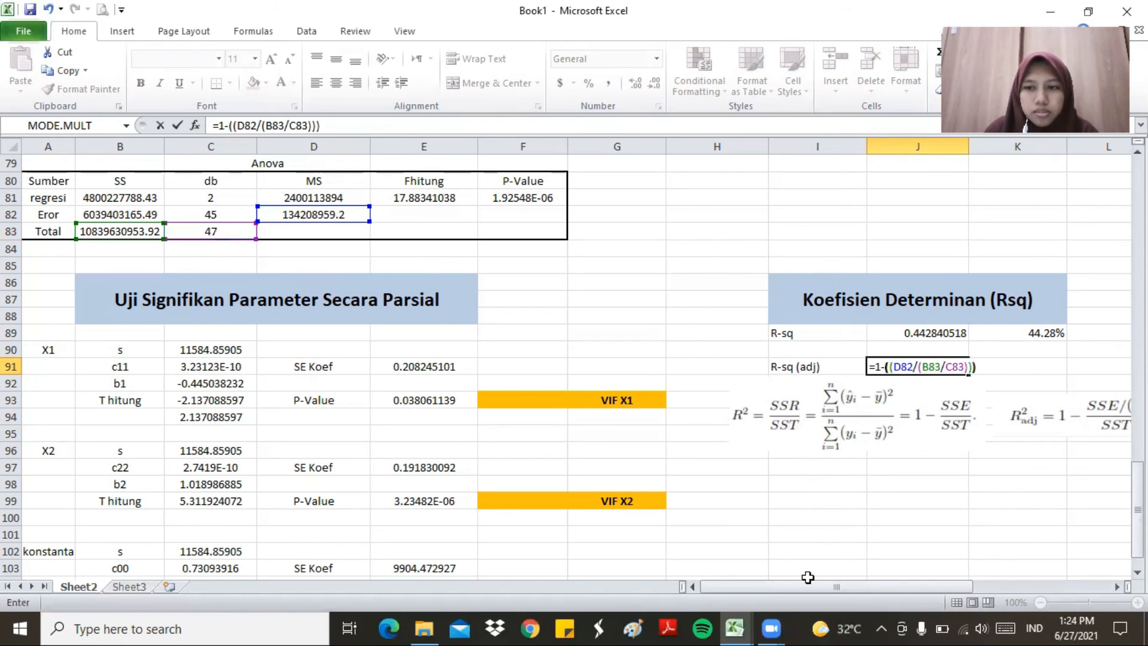
key(Return)
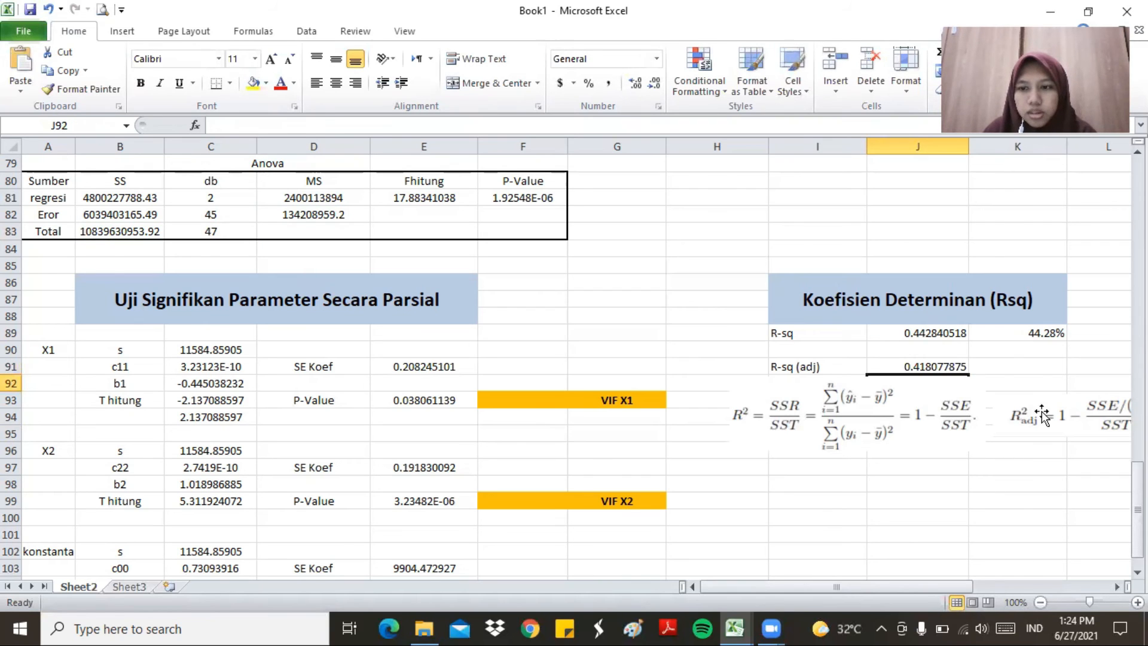
- Show R-sq (adj) as a percentage in K91 by referencing the calculated value with =J91
click(1008, 358)
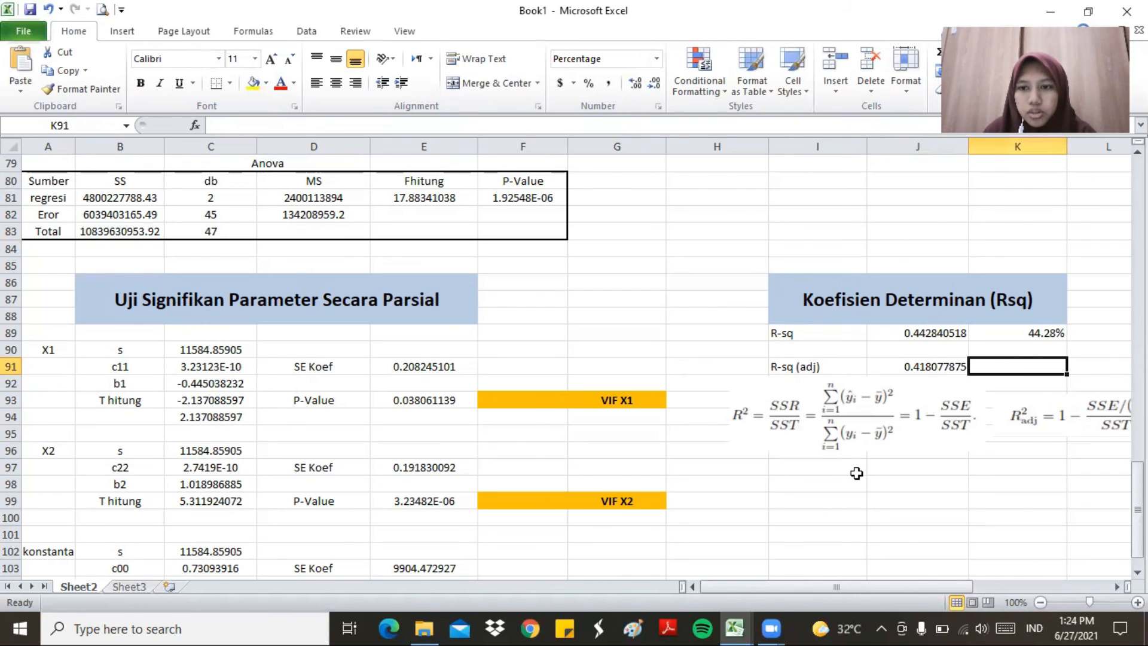
text(=)
click(923, 369)
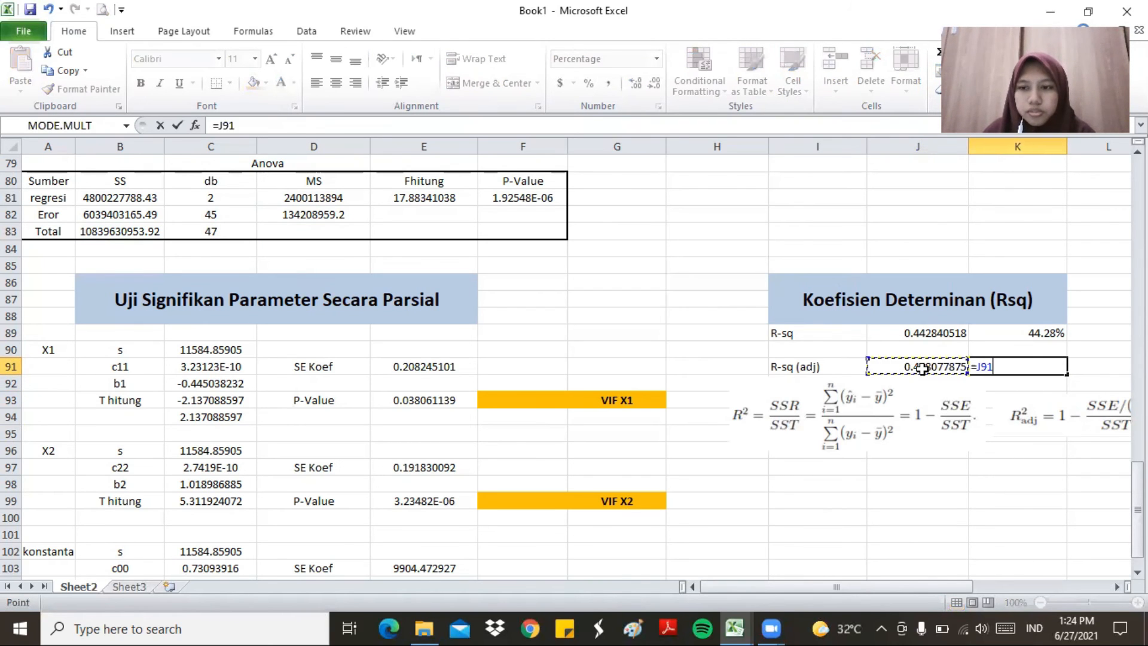
key(Return)
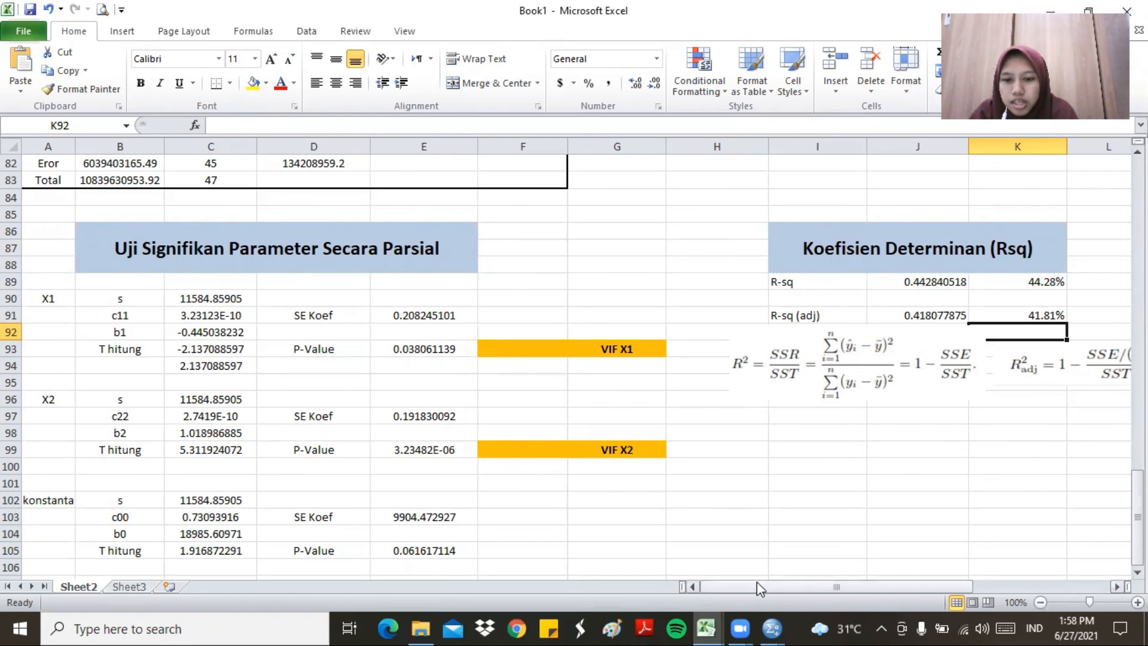
- Switch to SPSS and run a two-tailed Pearson bivariate correlation between X1 and X2, with the output window maximized
click(771, 628)
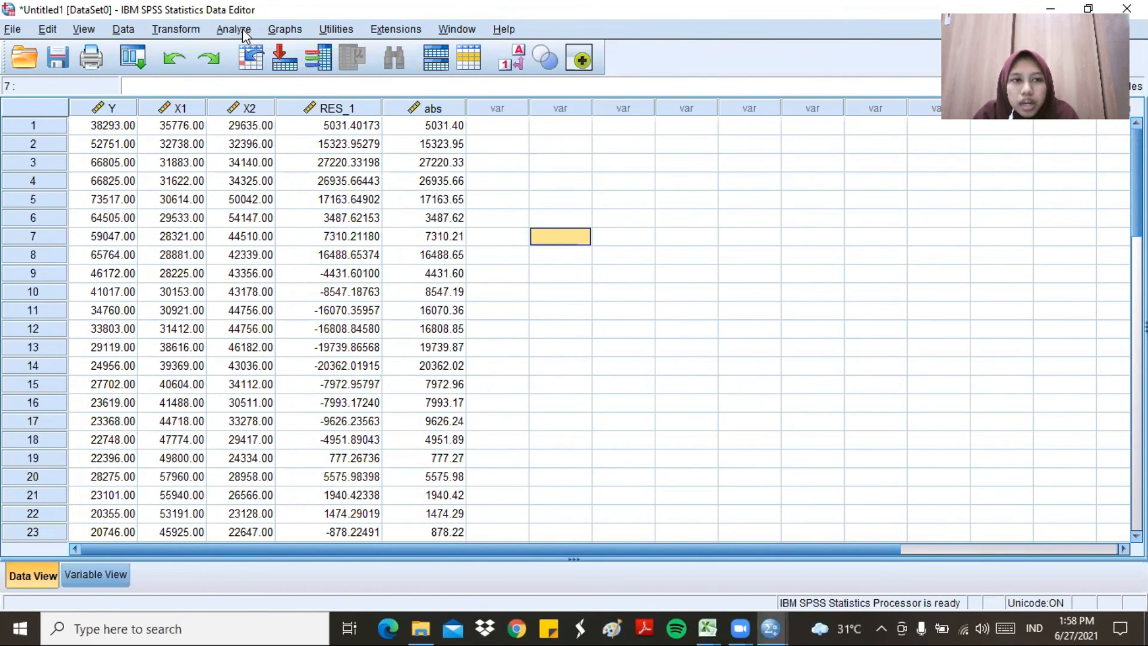
click(243, 34)
mouse_move(344, 206)
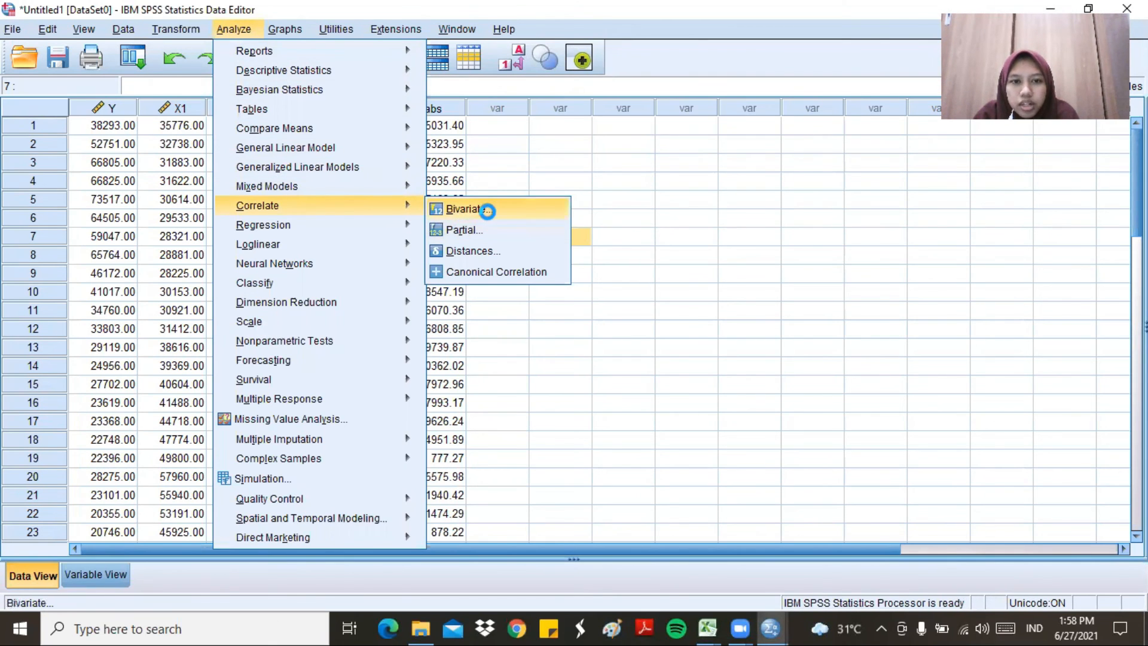
click(489, 211)
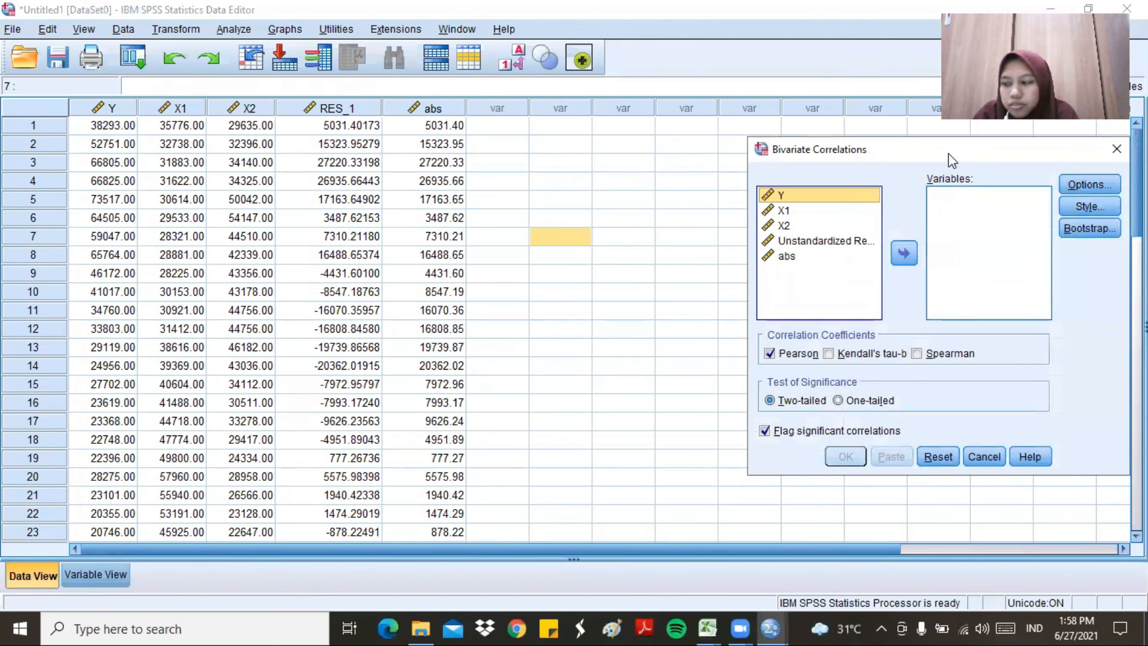
drag(949, 153, 760, 145)
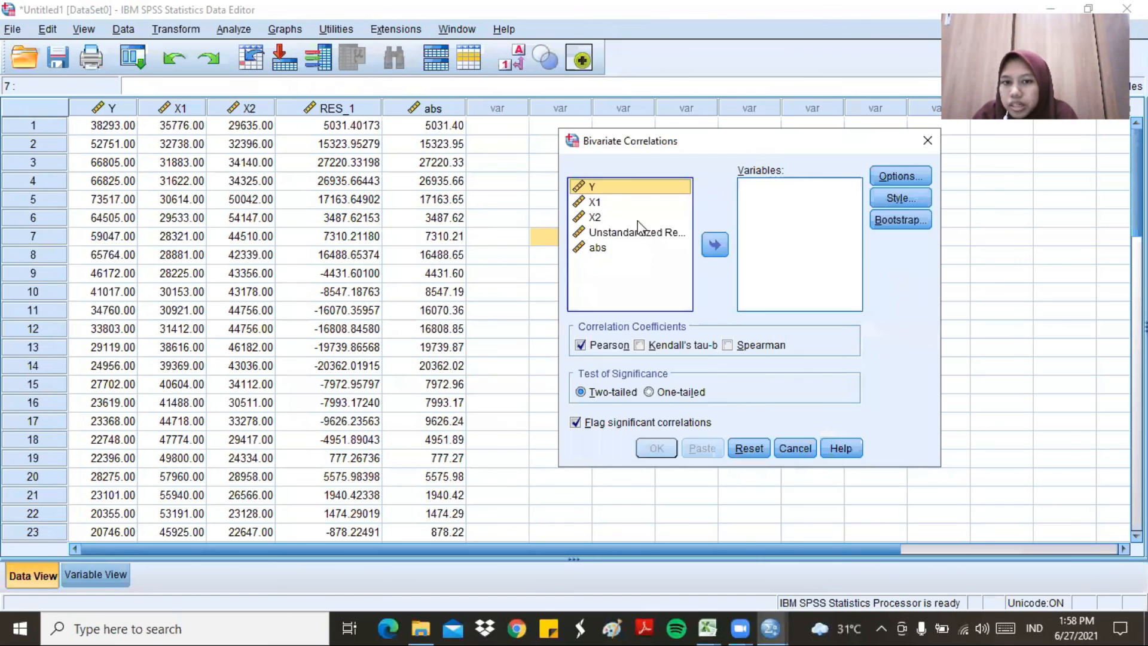
click(611, 202)
click(717, 245)
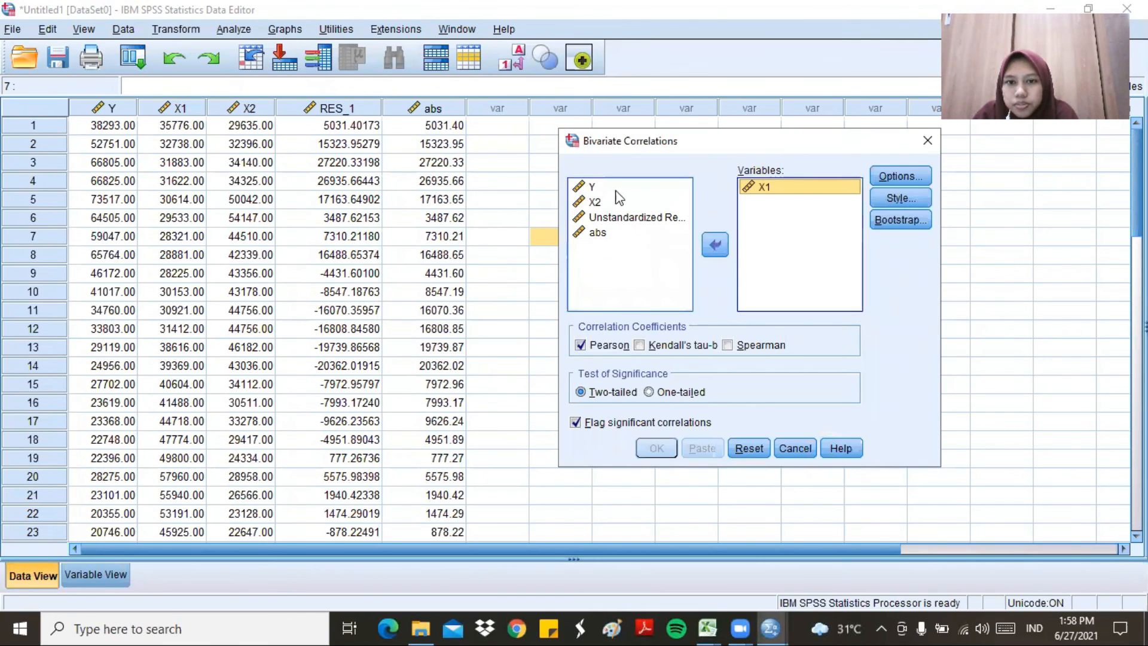
click(612, 204)
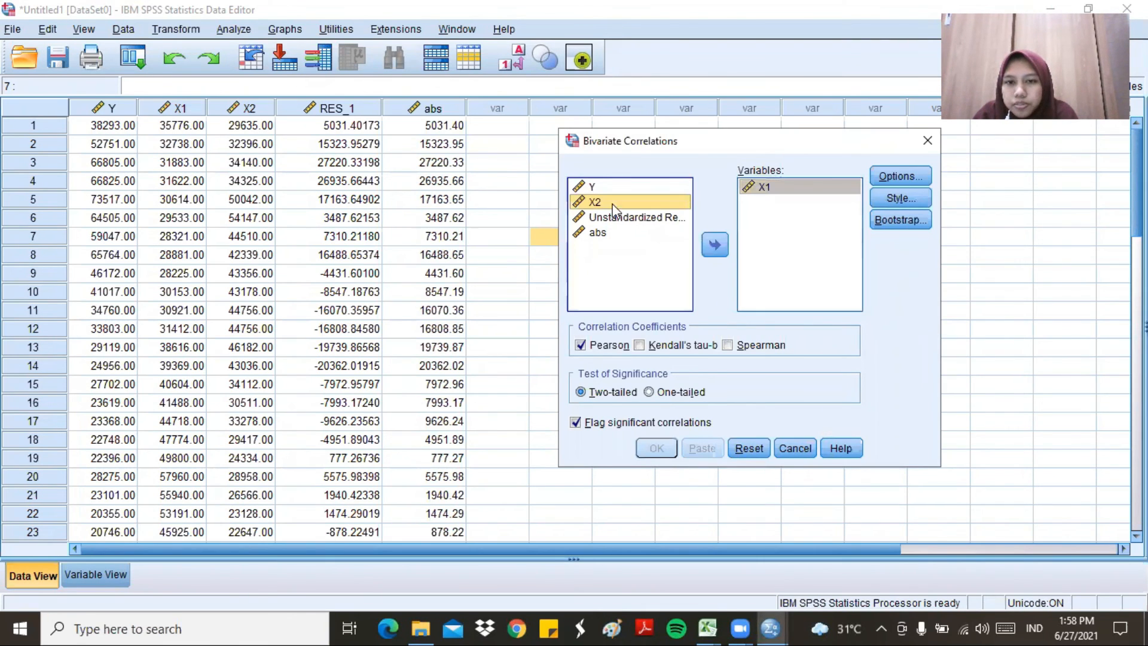
click(717, 245)
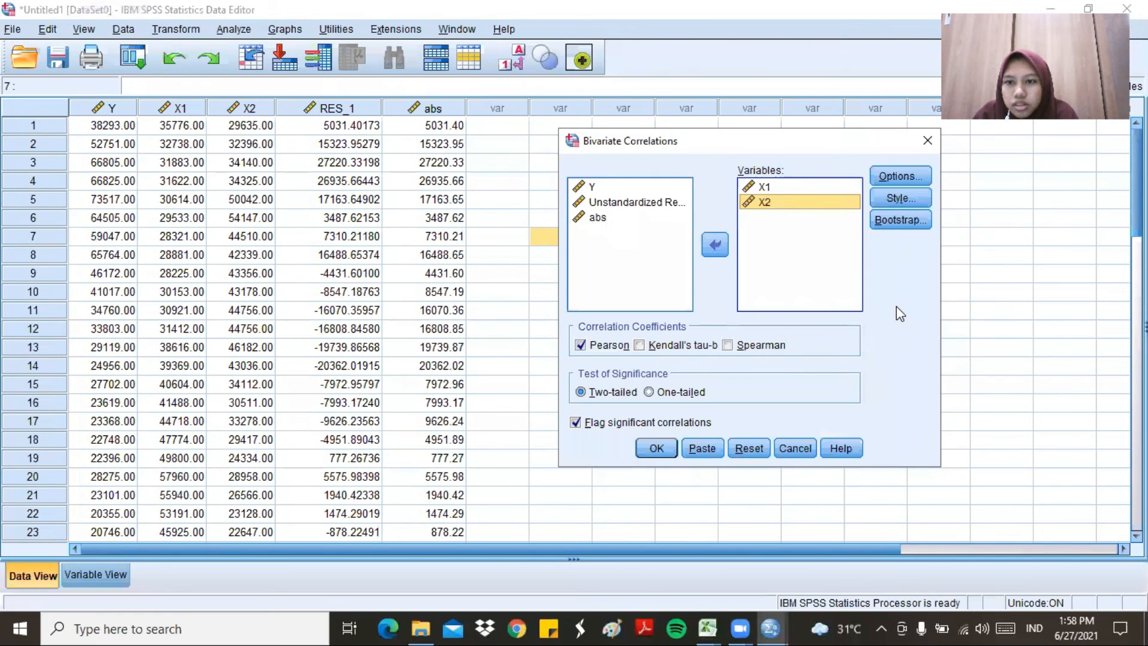
click(649, 449)
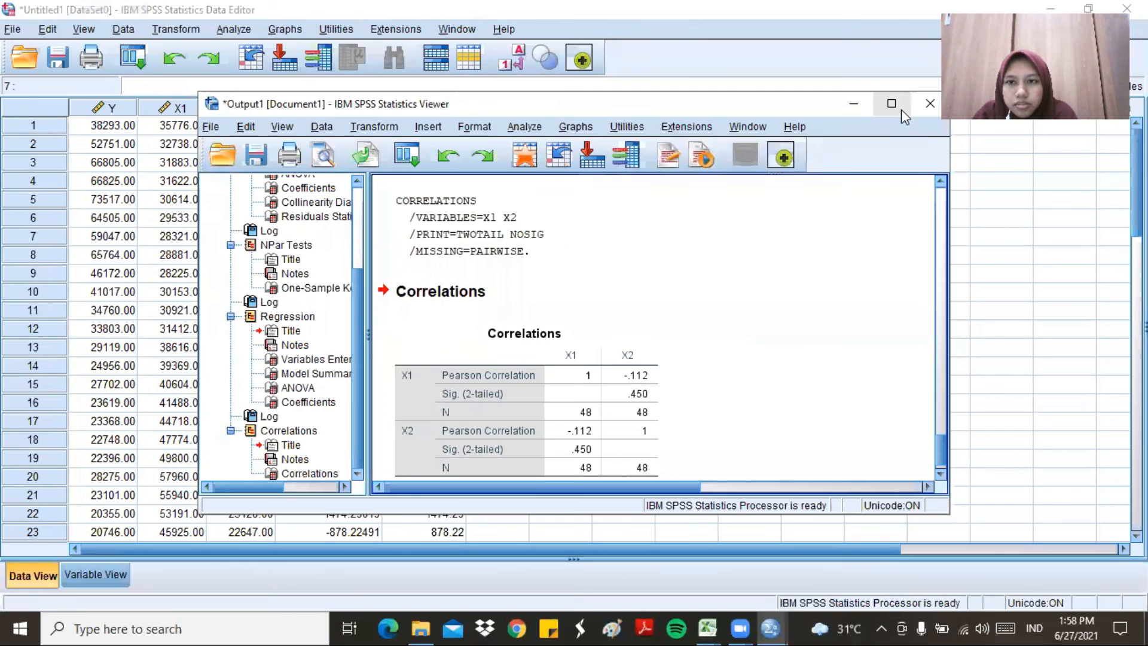
click(892, 104)
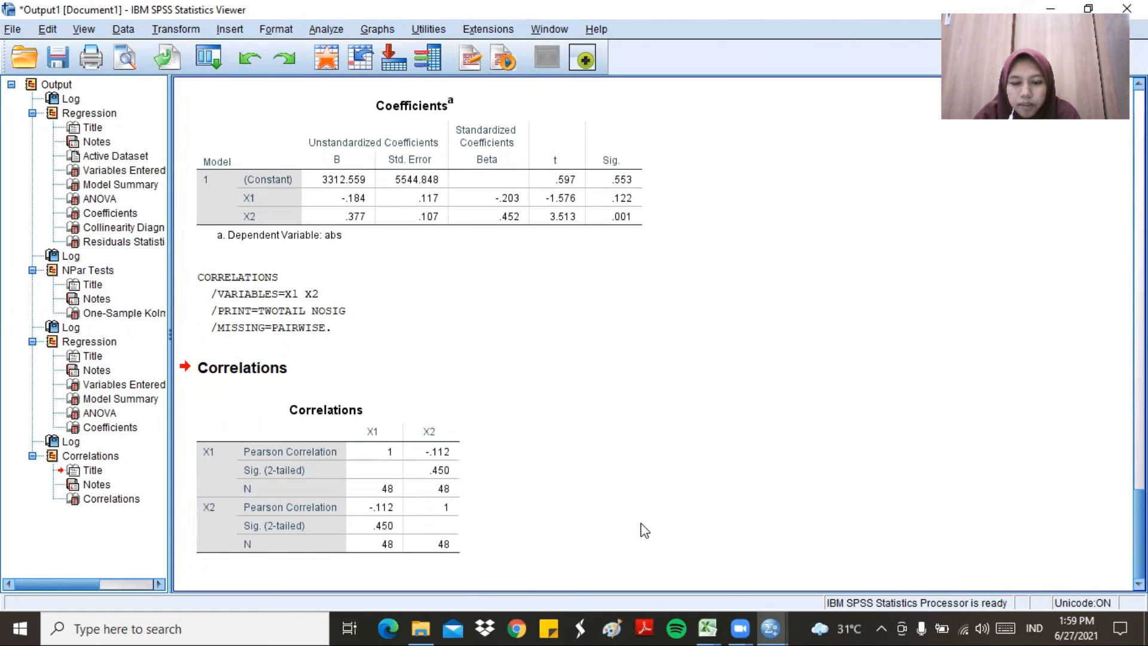
- Switch back to Excel and calculate VIF X1 in F93 from the X1–X2 correlation with =1/((1-0.112^2))
click(707, 628)
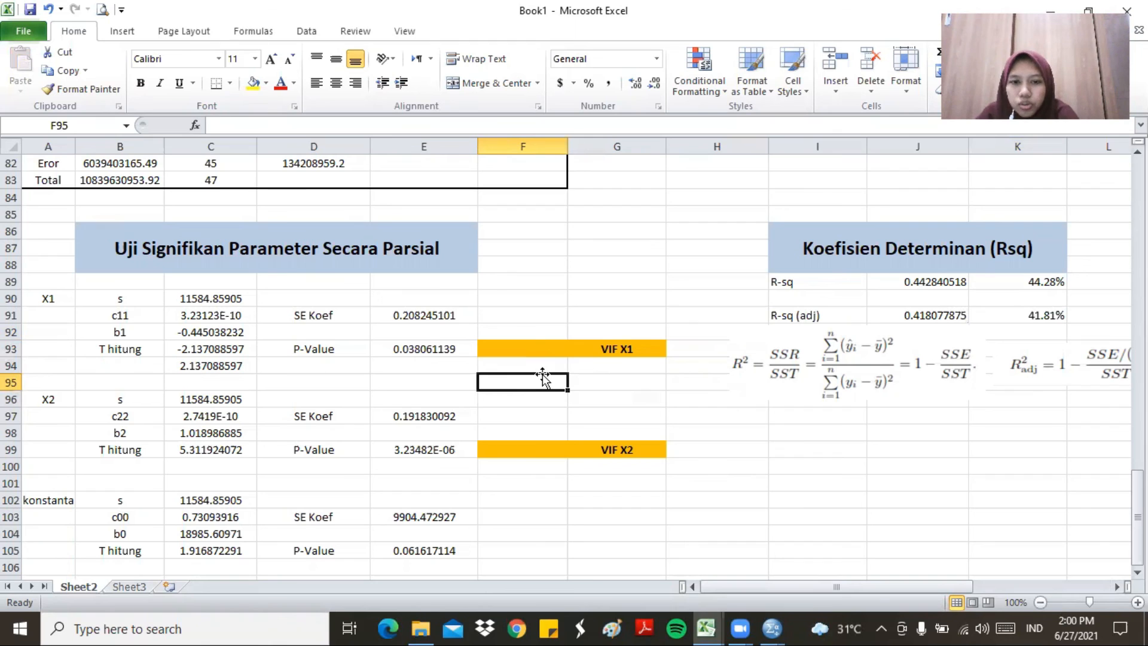
click(504, 350)
text(=1/)
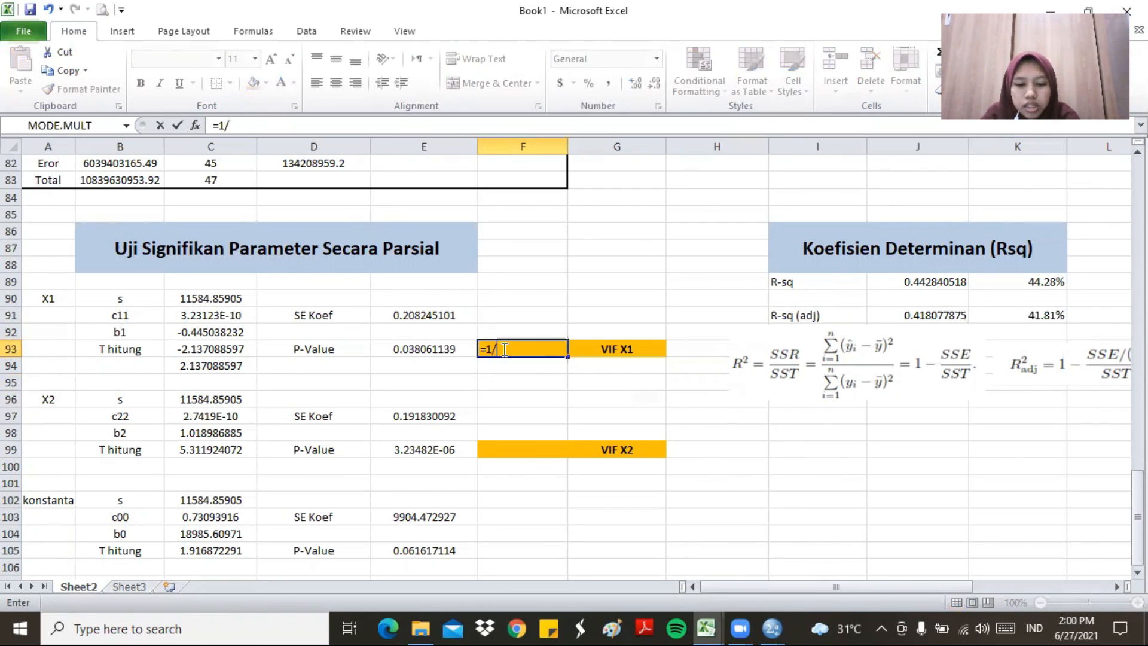
text(((1)
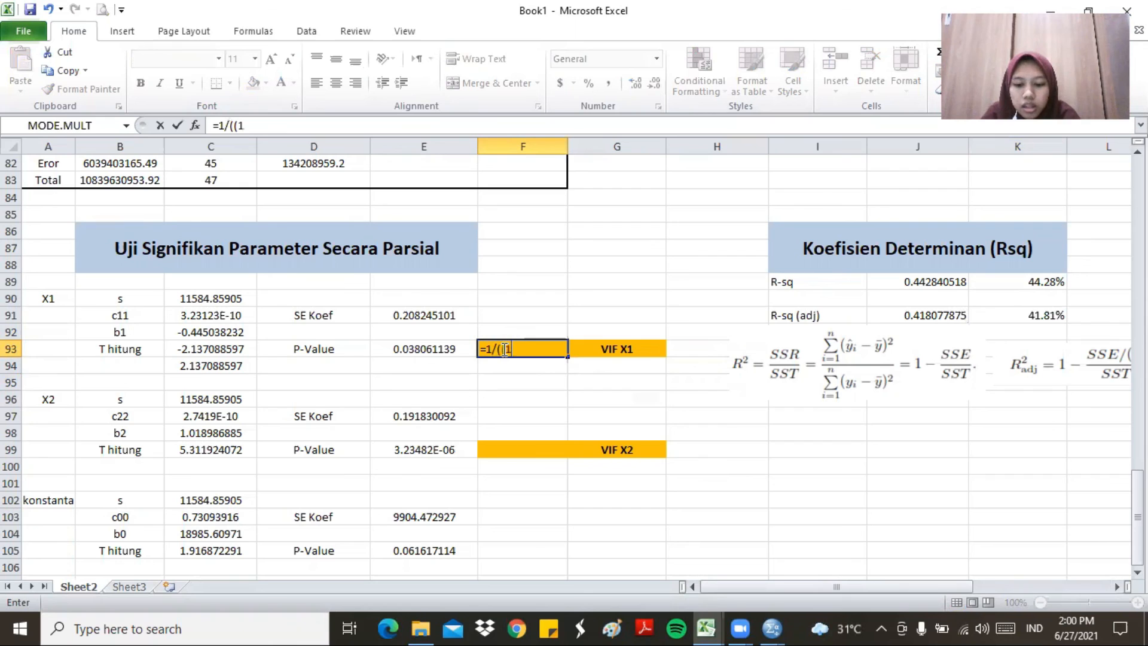
text(-)
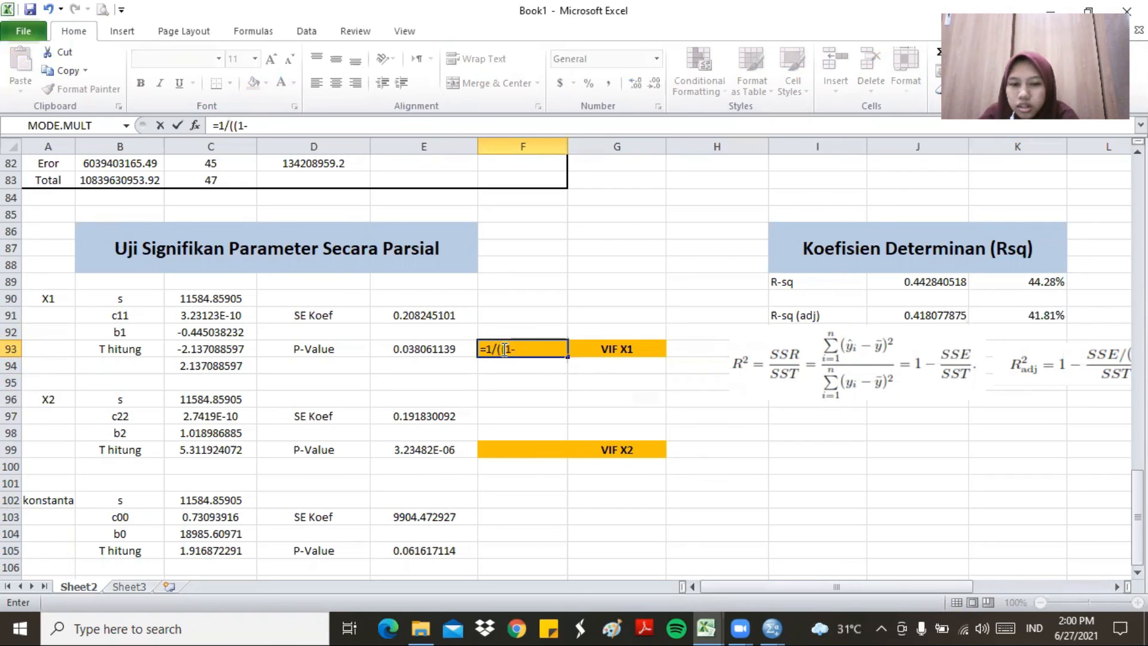
text(0.112^2)))
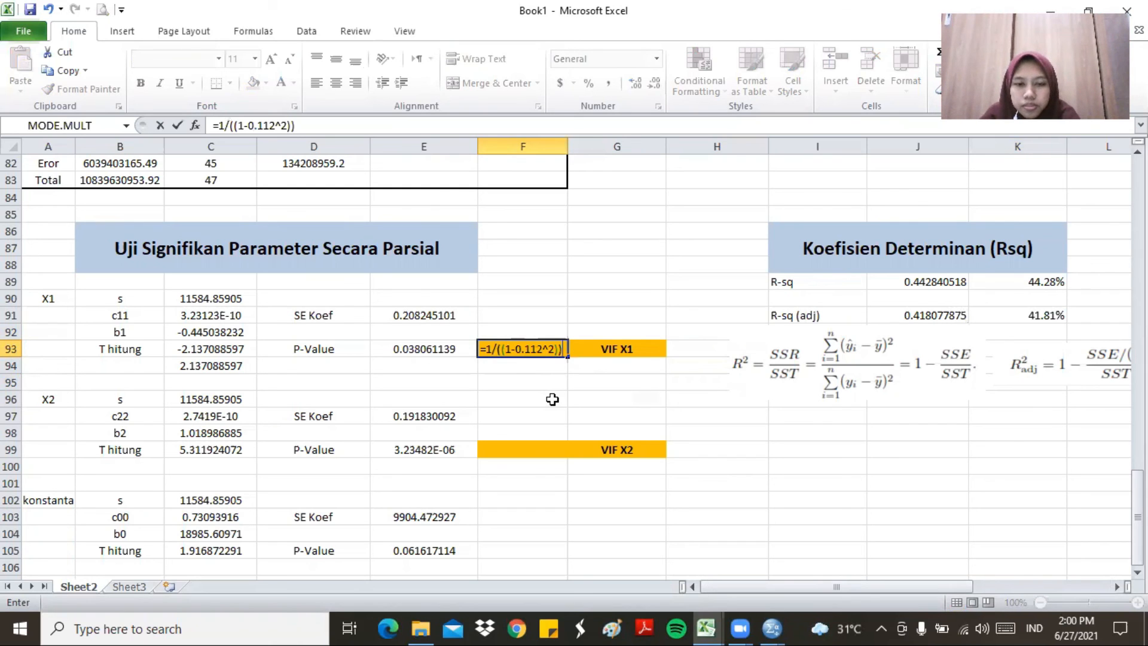
key(Return)
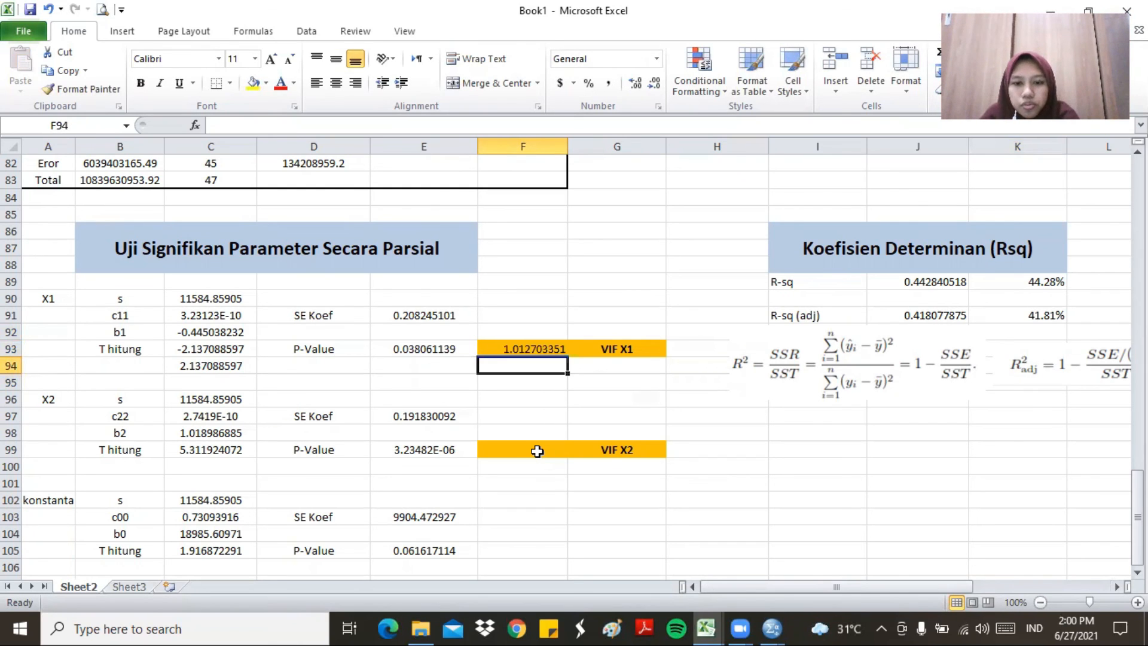
- Calculate VIF X2 in F99 from the same correlation coefficient with =1/((1-0.112^2))
click(537, 451)
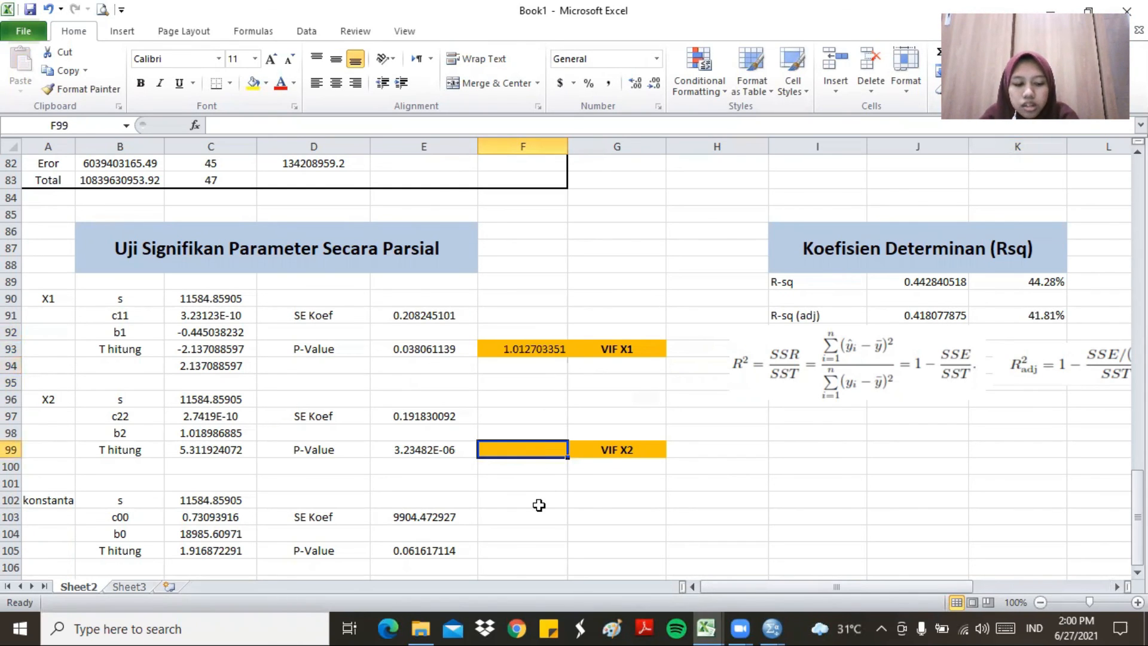
text(=)
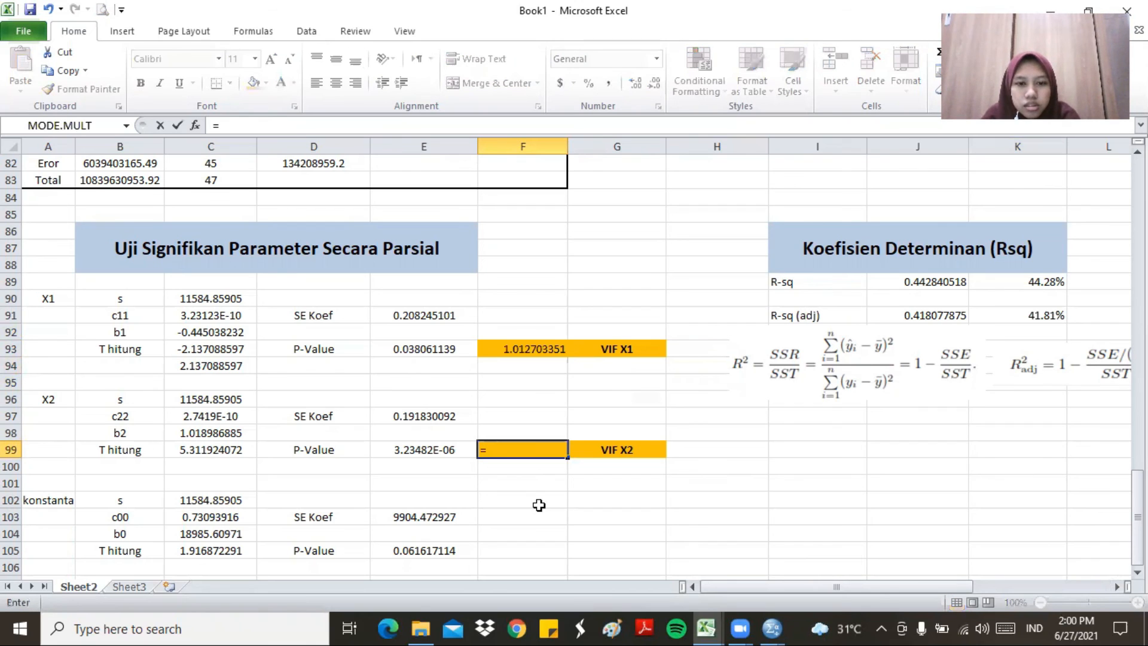
text(1)
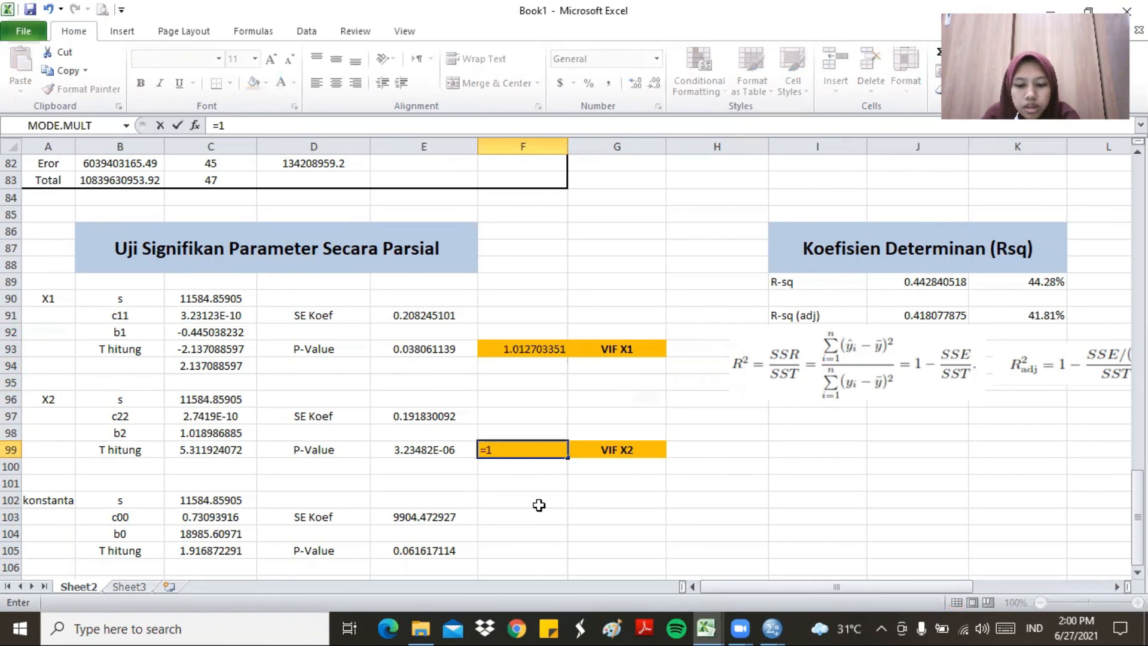
text(/((1)
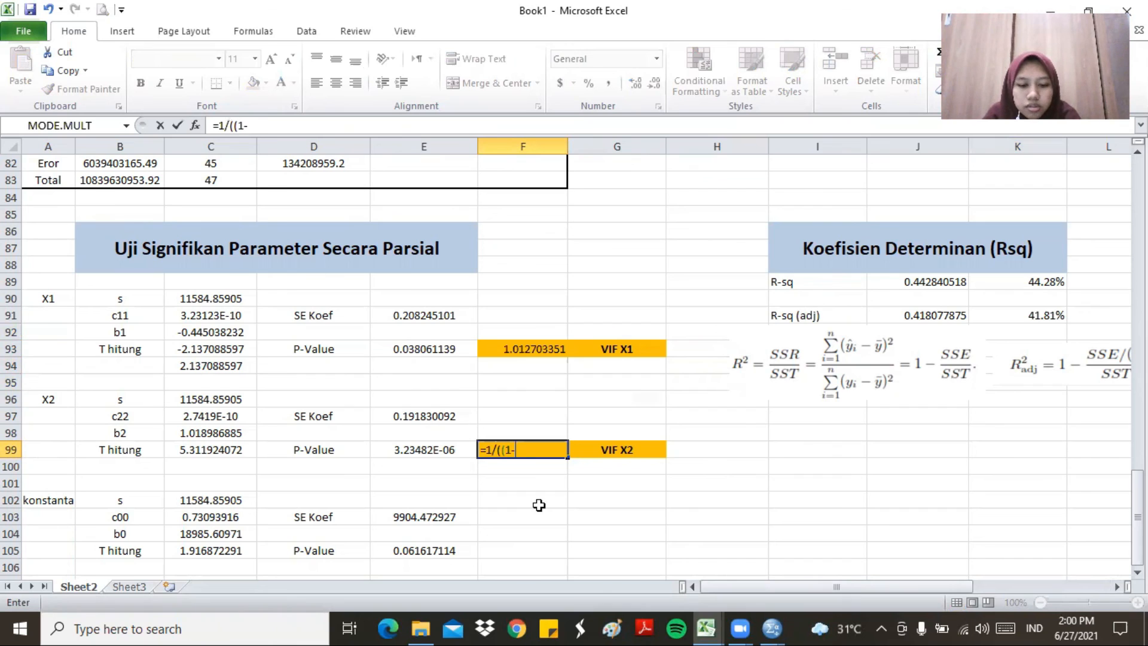
text(-0.122)
key(BackSpace)
key(BackSpace)
text(2)
key(BackSpace)
text(12)
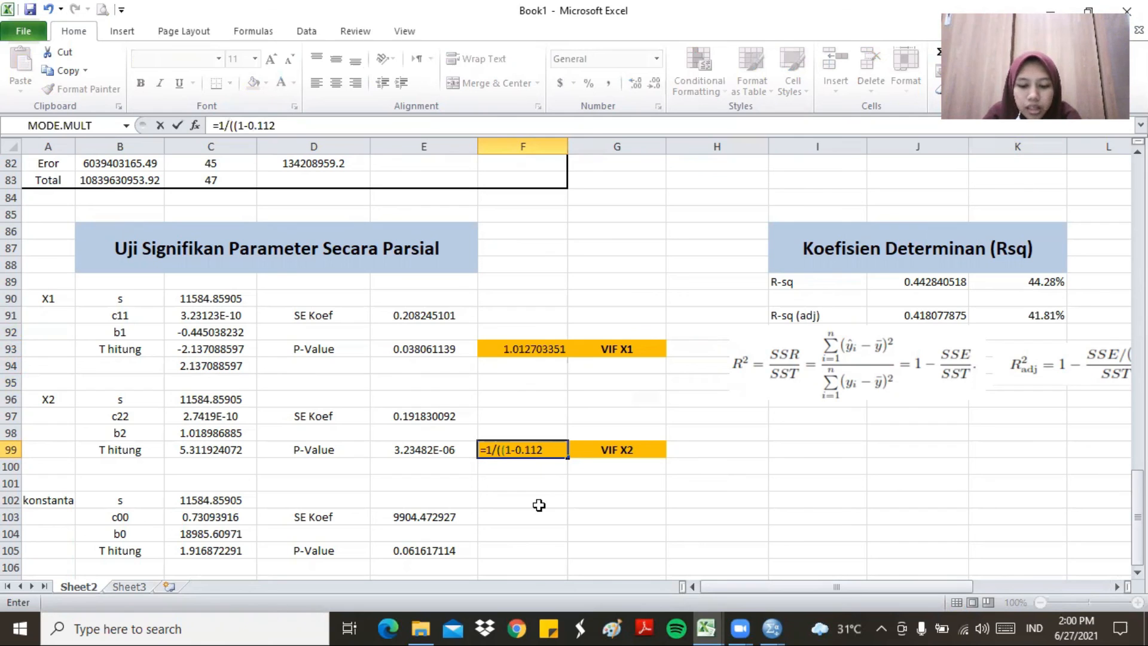
text(^2)))
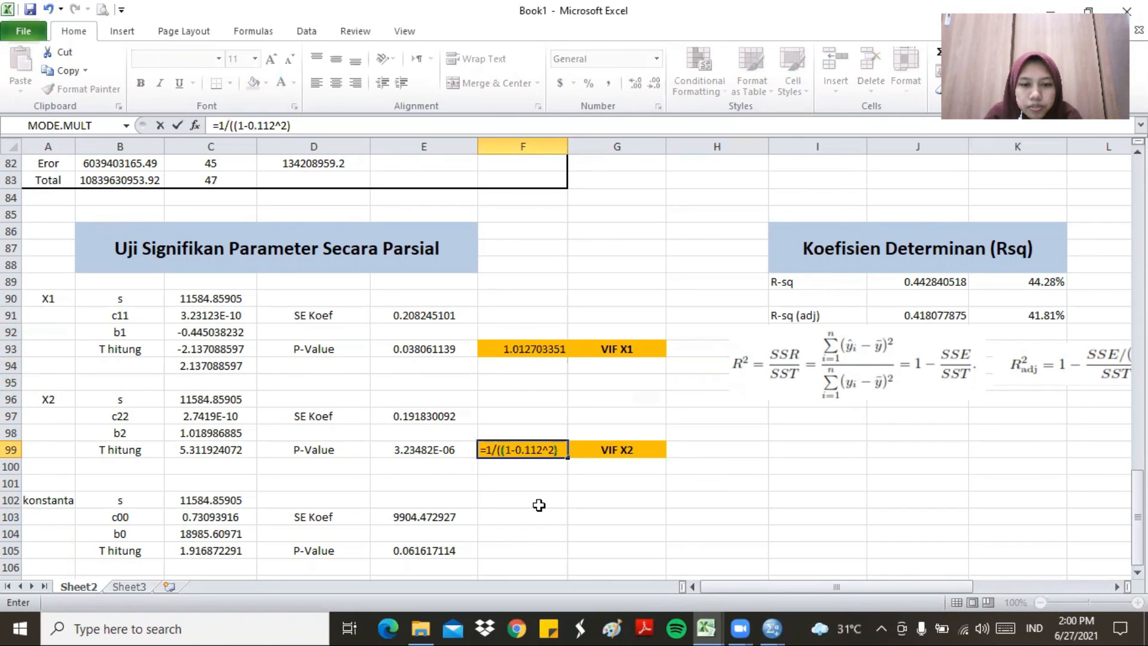
key(Return)
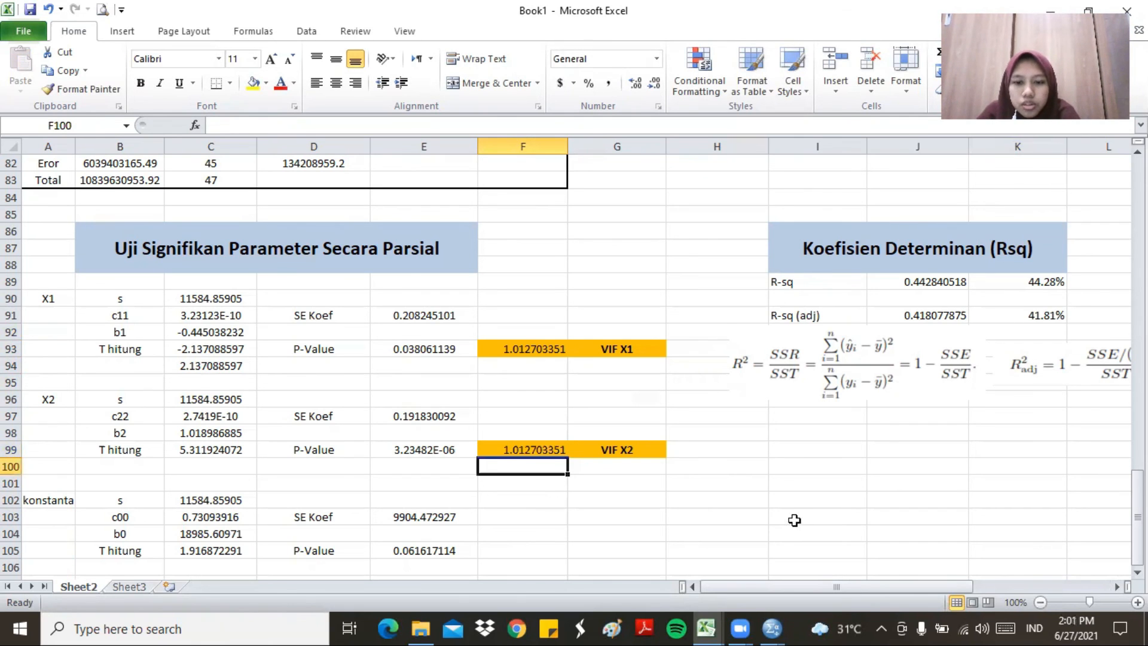